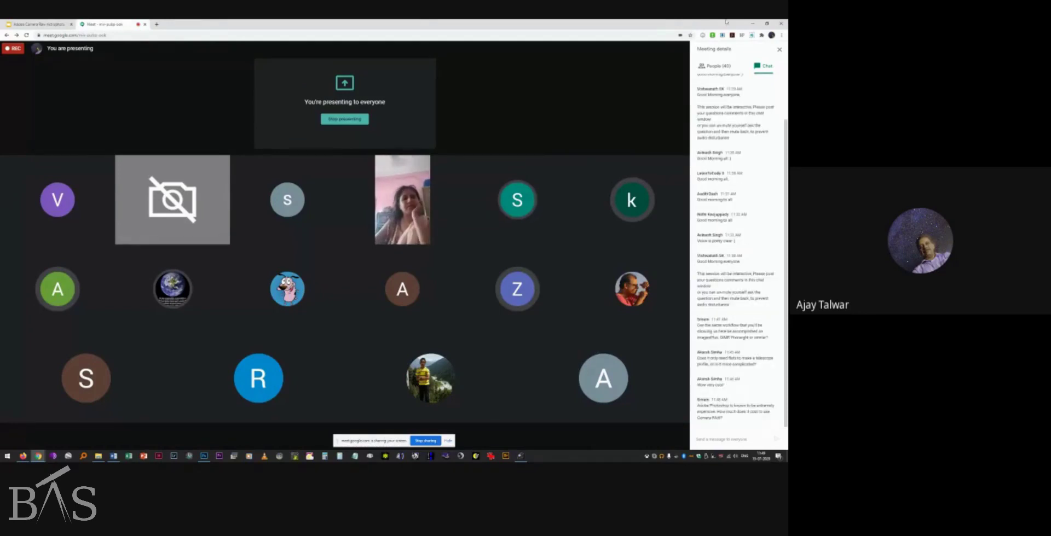
Bring up the webinar plan in Word and switch to the Camera Raw window in Photoshop.
{"action": "mouse_move", "coordinate": [671, 57]}
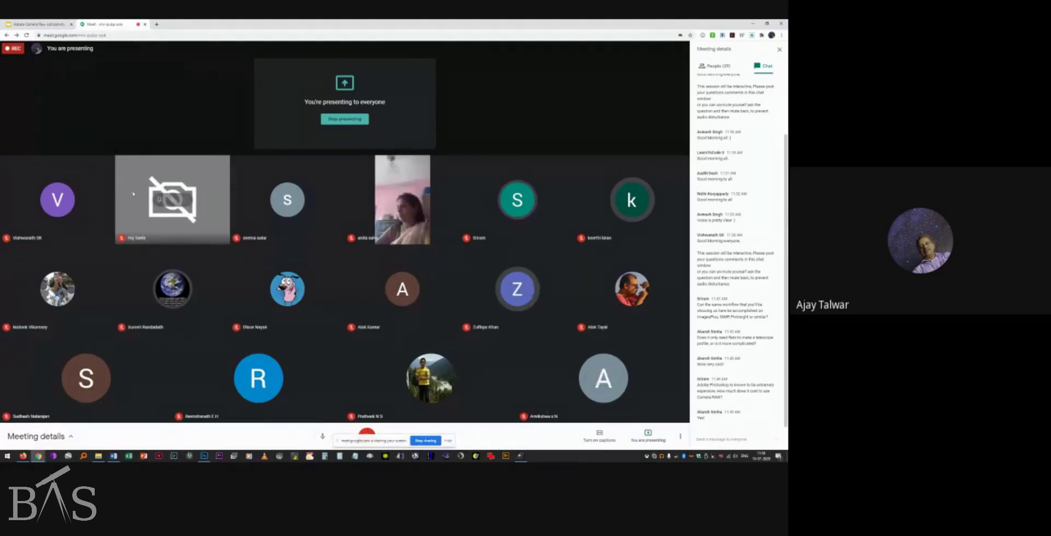
{"action": "left_click", "coordinate": [115, 457]}
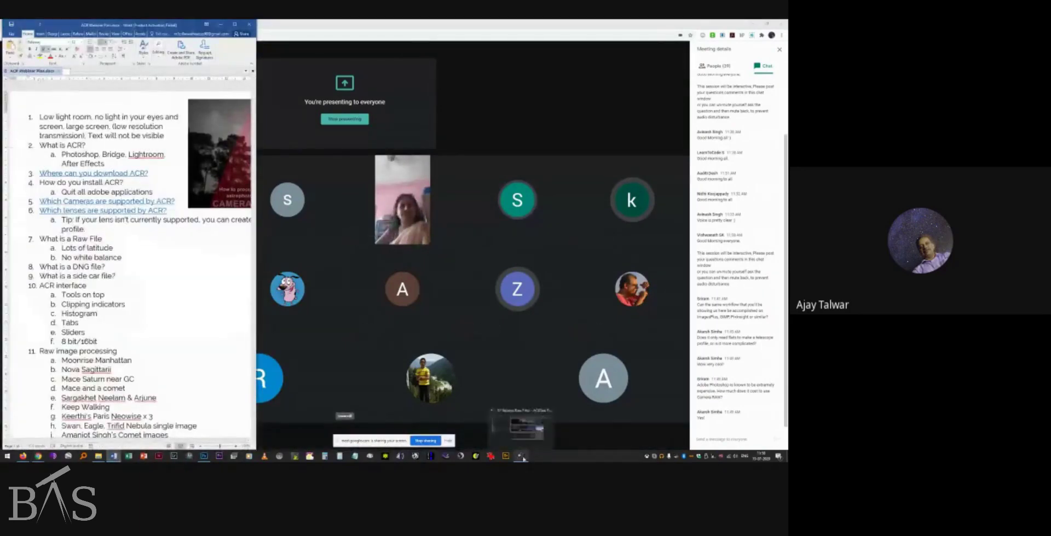
{"action": "left_click", "coordinate": [204, 457]}
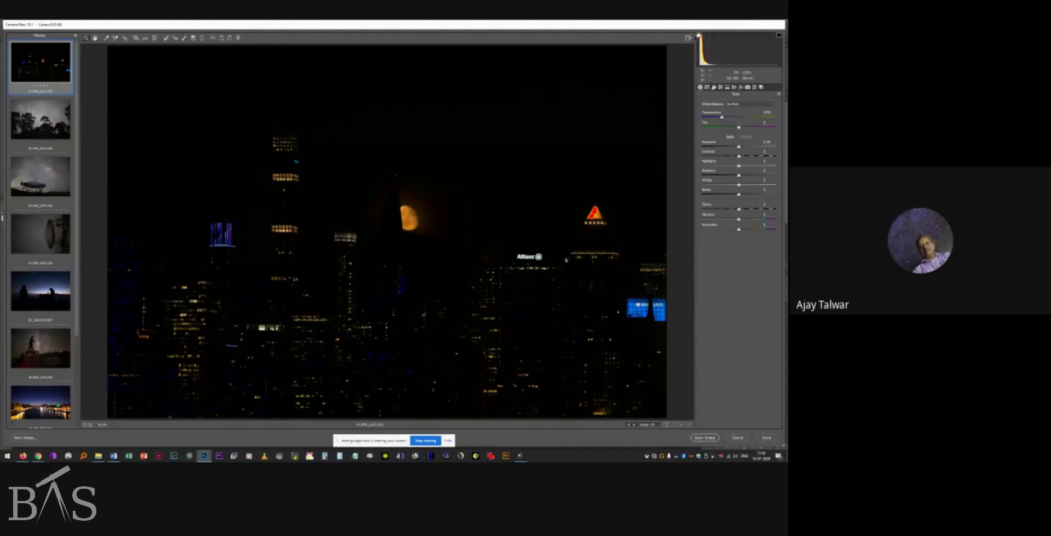
Toggle Camera Raw's full-screen mode on and off, reposition its window, and close the current raw session.
{"action": "left_click", "coordinate": [689, 38]}
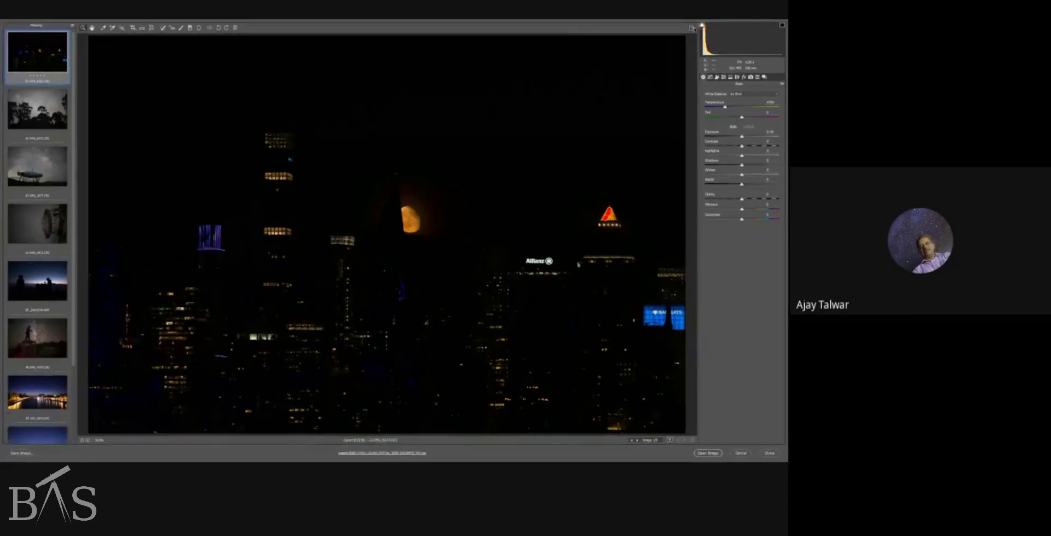
{"action": "left_click", "coordinate": [692, 27]}
{"action": "left_click_drag", "start_coordinate": [616, 23], "coordinate": [618, 183]}
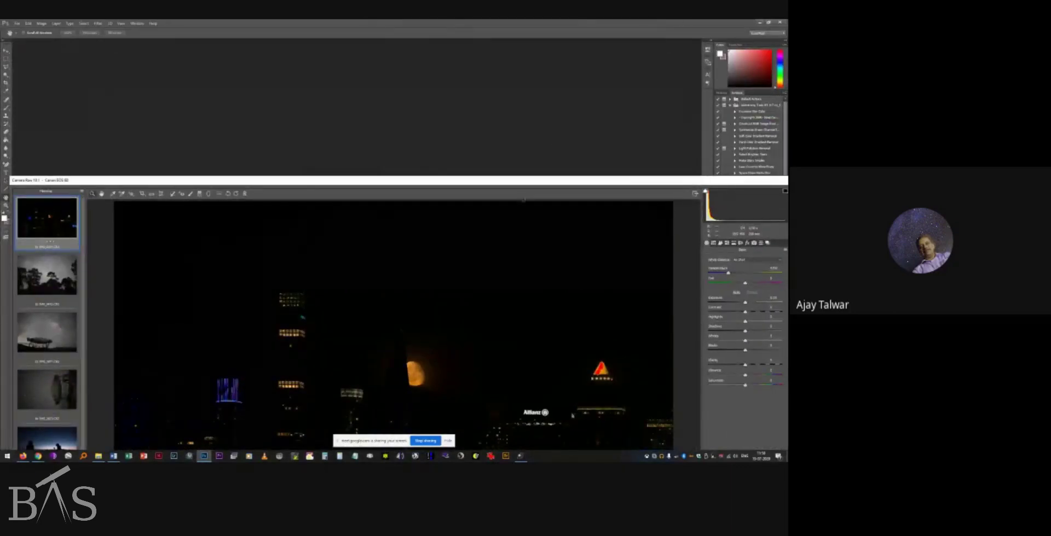
{"action": "left_click_drag", "start_coordinate": [517, 183], "coordinate": [520, 67]}
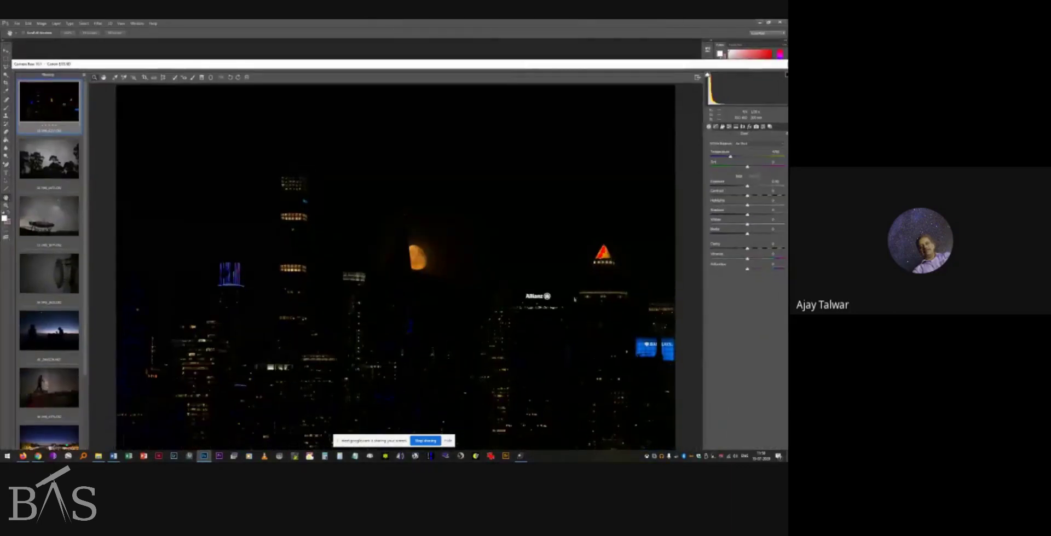
{"action": "left_click_drag", "start_coordinate": [735, 70], "coordinate": [652, 74]}
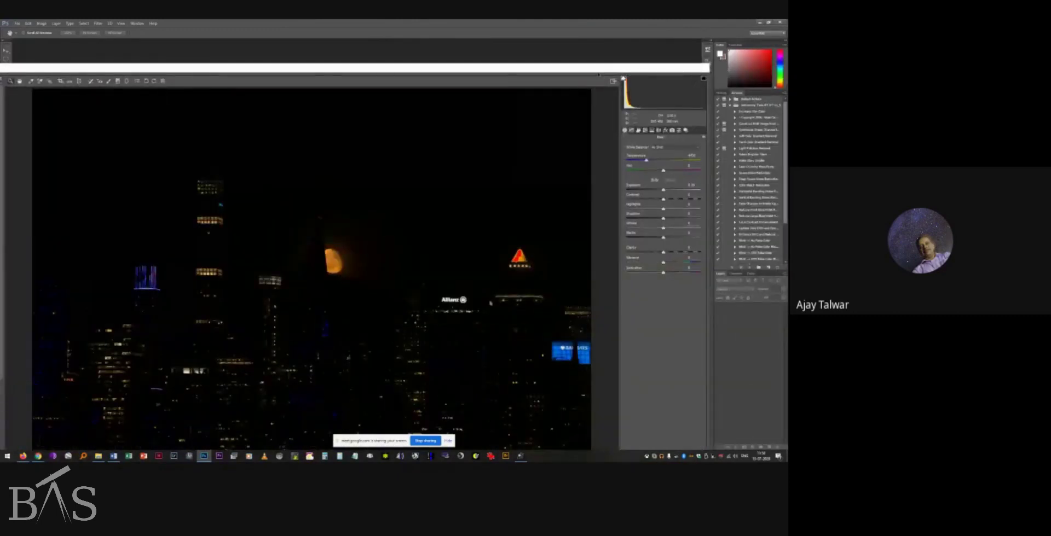
{"action": "left_click_drag", "start_coordinate": [609, 70], "coordinate": [599, 20]}
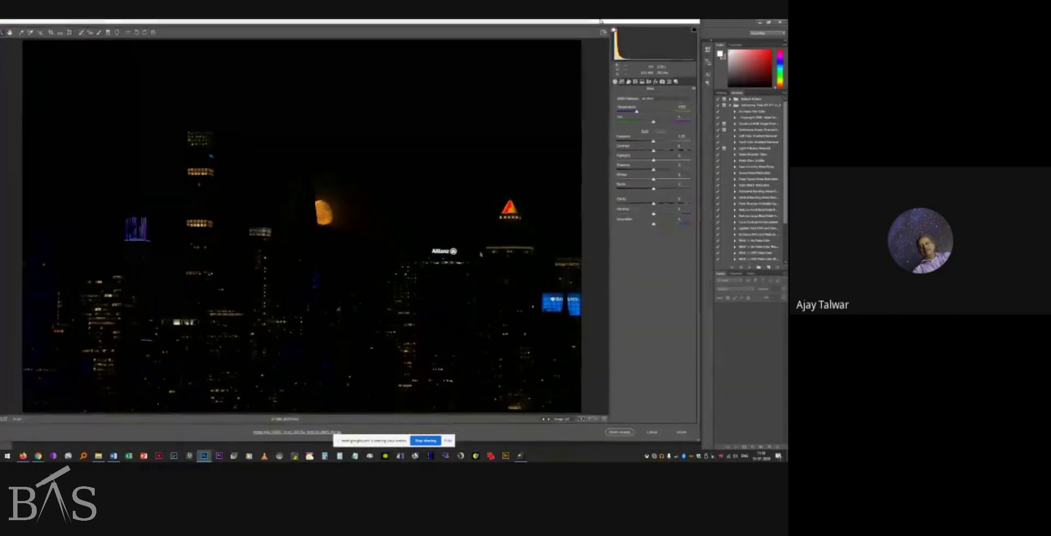
{"action": "left_click", "coordinate": [678, 436]}
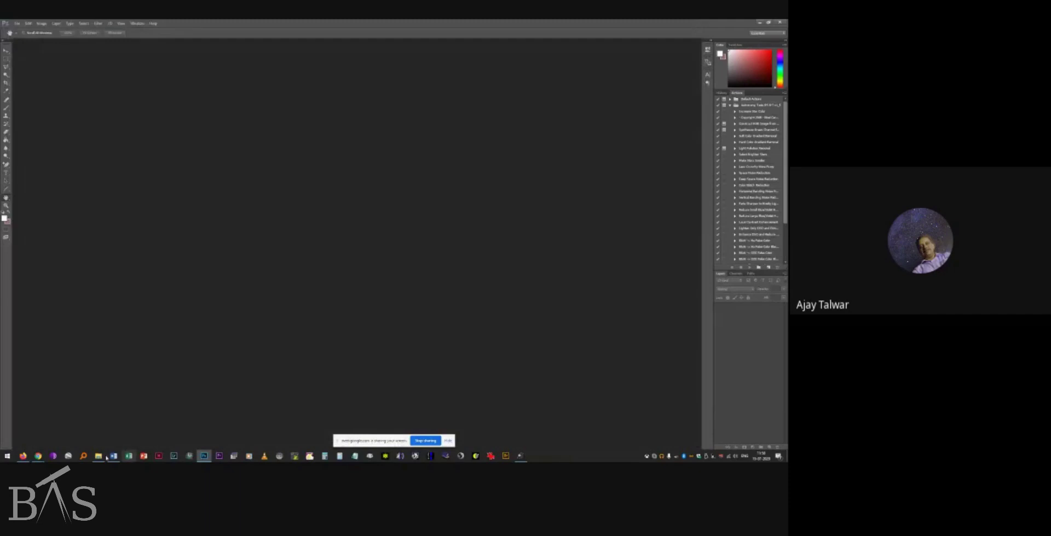
Switch to File Explorer and open only the first CR2 file of the 01 Various Raw Files folder in Camera Raw.
{"action": "left_click", "coordinate": [99, 456]}
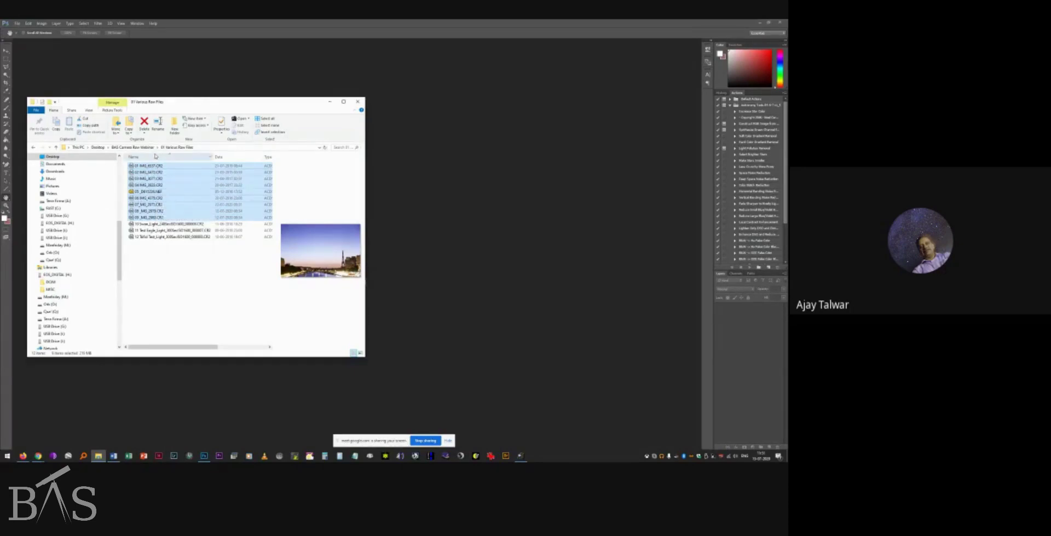
{"action": "left_click", "coordinate": [133, 148]}
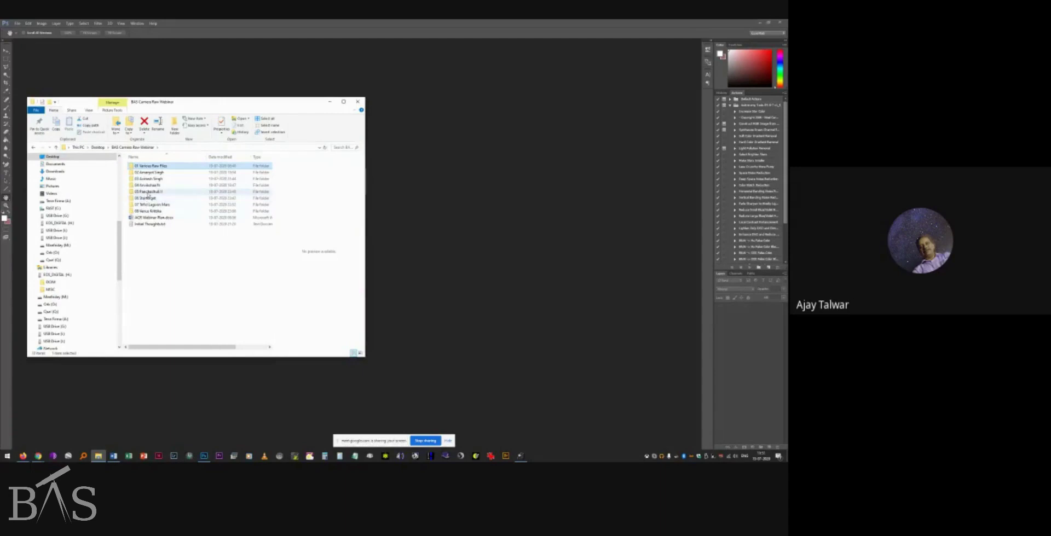
{"action": "double_click", "coordinate": [155, 173]}
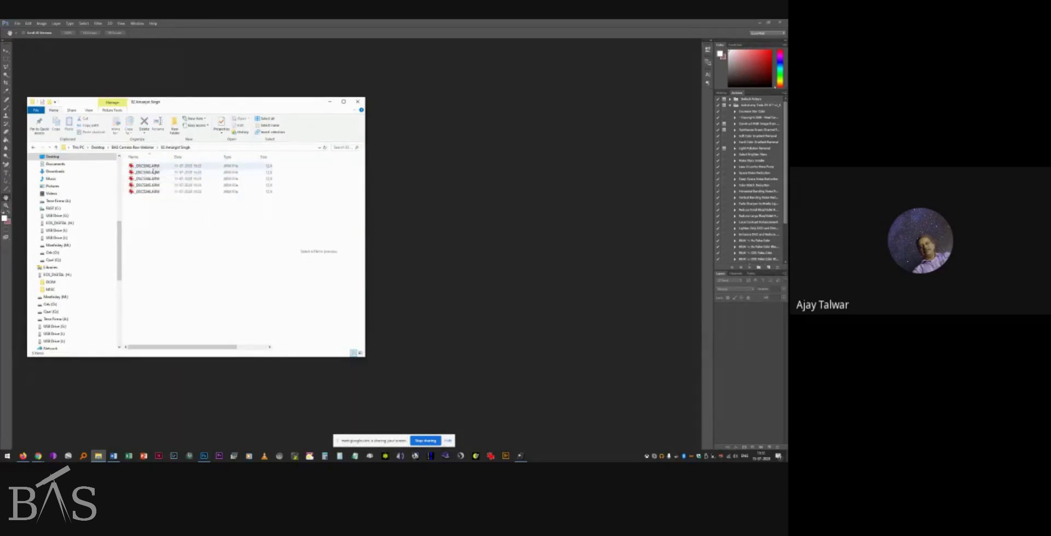
{"action": "left_click", "coordinate": [140, 148]}
{"action": "double_click", "coordinate": [159, 165]}
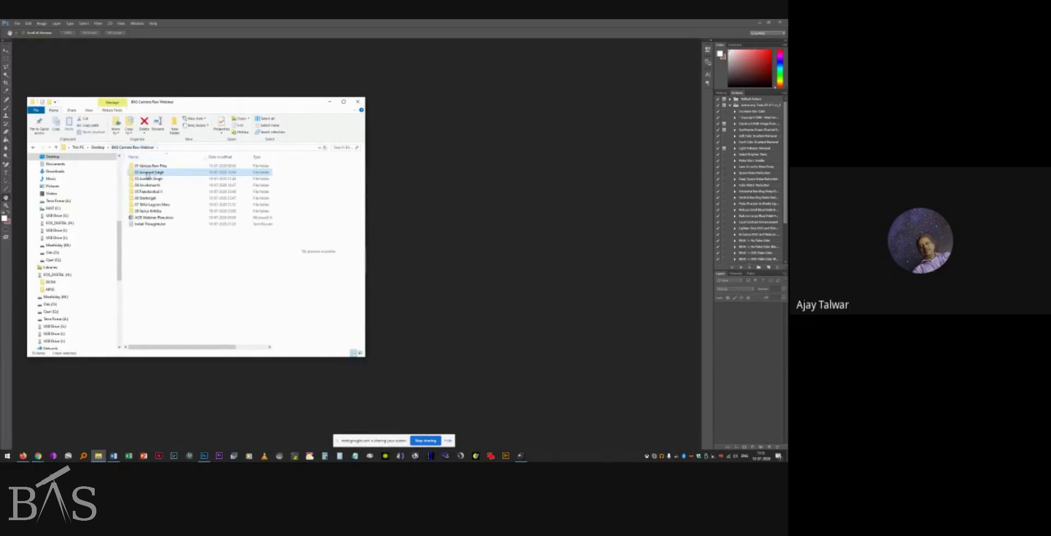
{"action": "left_click_drag", "start_coordinate": [159, 166], "coordinate": [441, 162]}
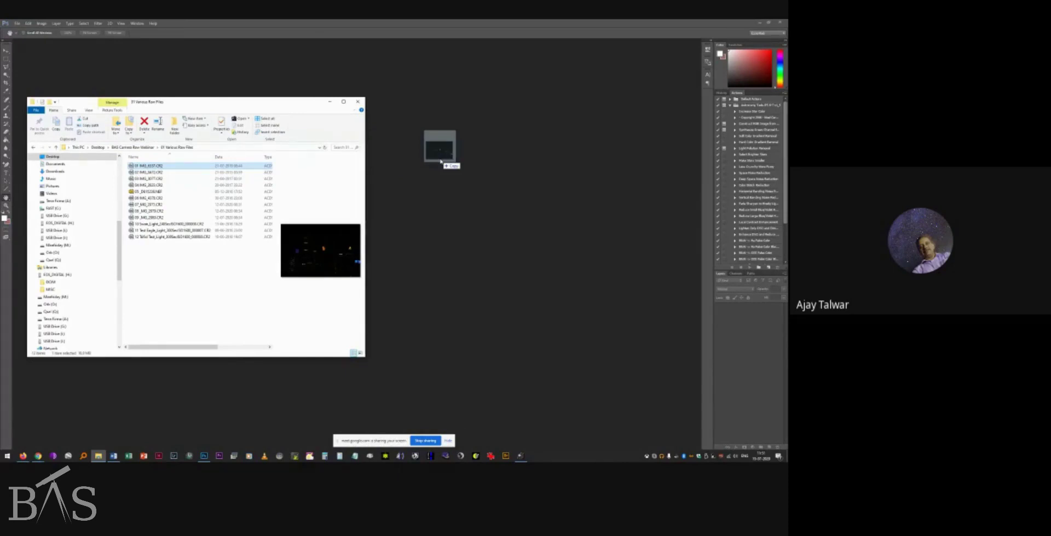
{"action": "left_click_drag", "start_coordinate": [440, 161], "coordinate": [441, 162]}
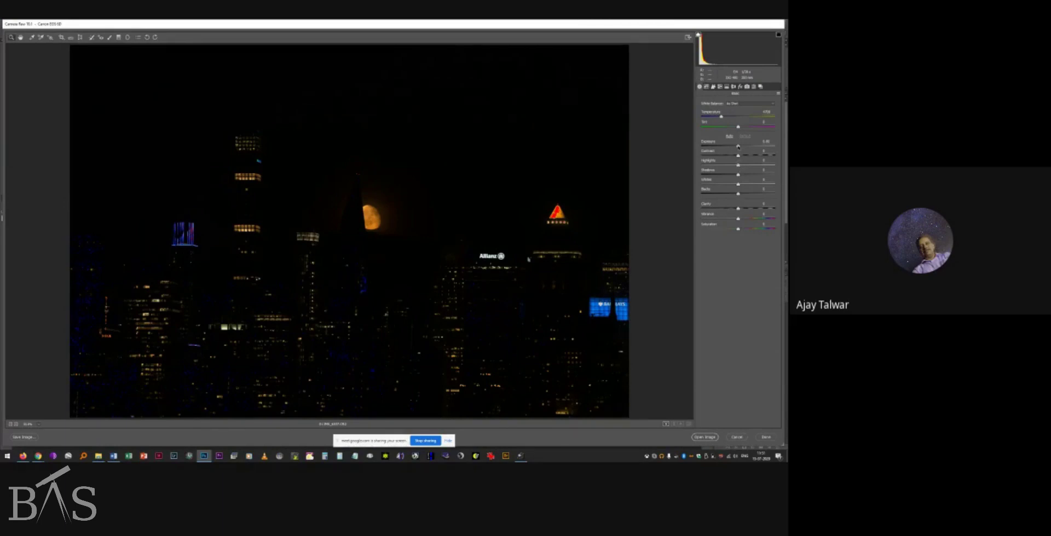
Brighten the dark city skyline strongly with Exposure and cancel the raw edit.
{"action": "left_click_drag", "start_coordinate": [738, 146], "coordinate": [761, 147]}
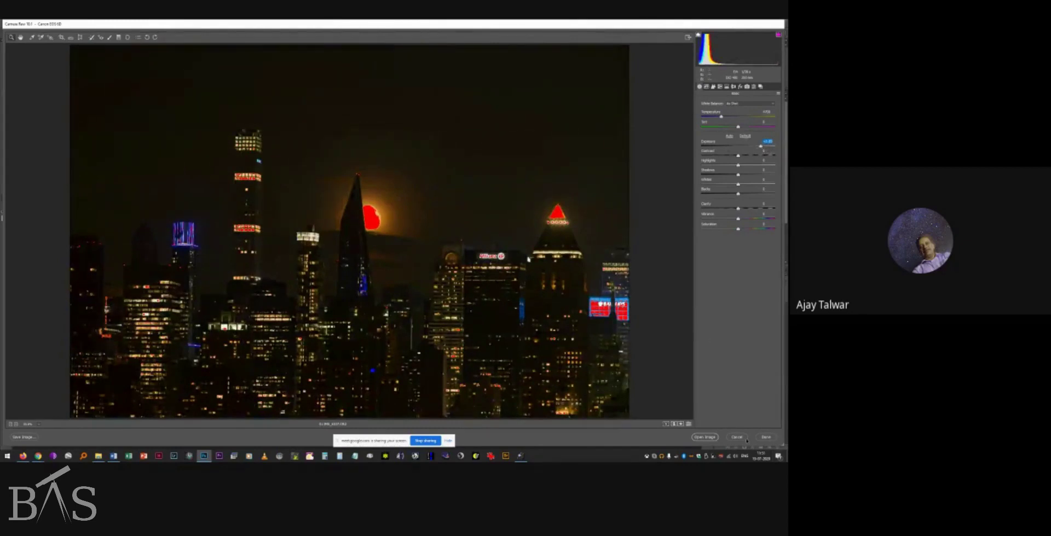
{"action": "left_click", "coordinate": [737, 438]}
Open the first nine raw files of the 01 Various Raw Files folder together in Camera Raw.
{"action": "left_click", "coordinate": [98, 456]}
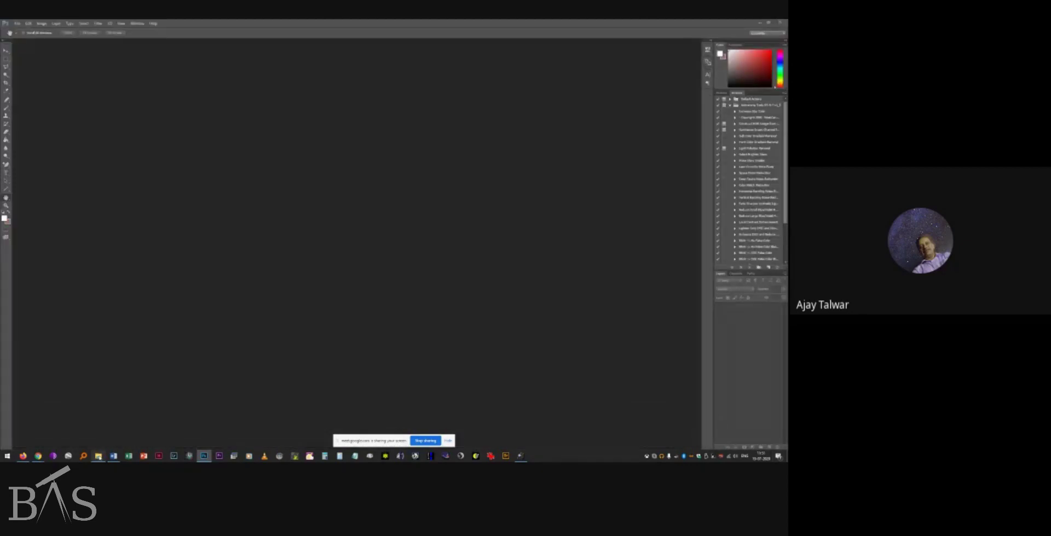
{"action": "left_click", "coordinate": [144, 217], "text": "shift"}
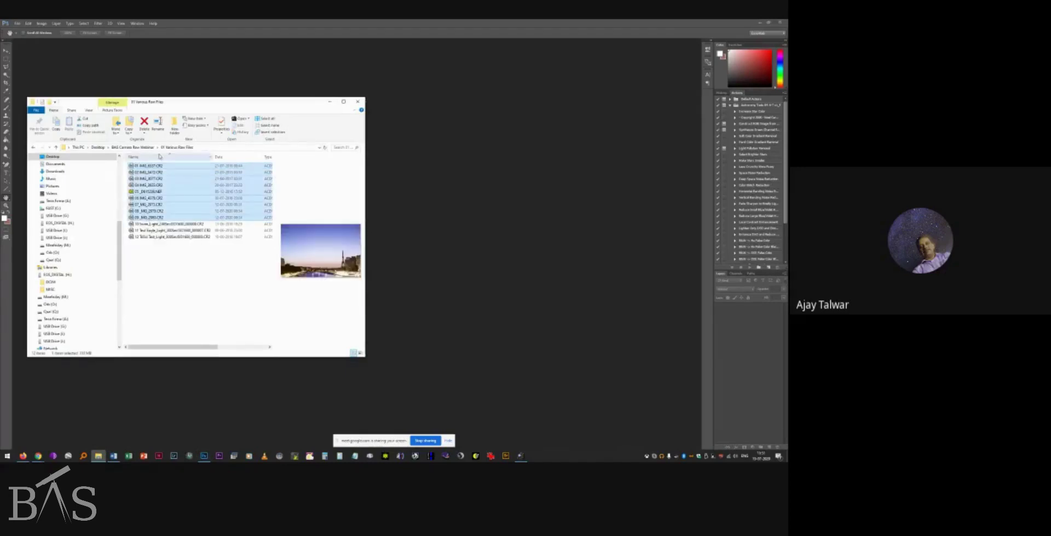
{"action": "left_click_drag", "start_coordinate": [143, 217], "coordinate": [426, 176]}
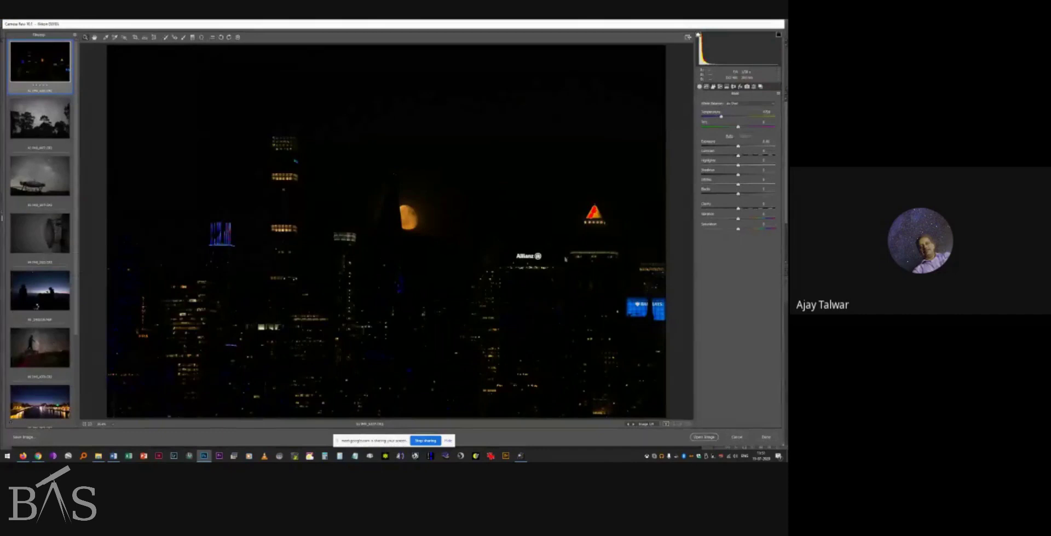
Select the twilight image with the two silhouetted people and raise its Exposure slightly.
{"action": "left_click", "coordinate": [49, 304]}
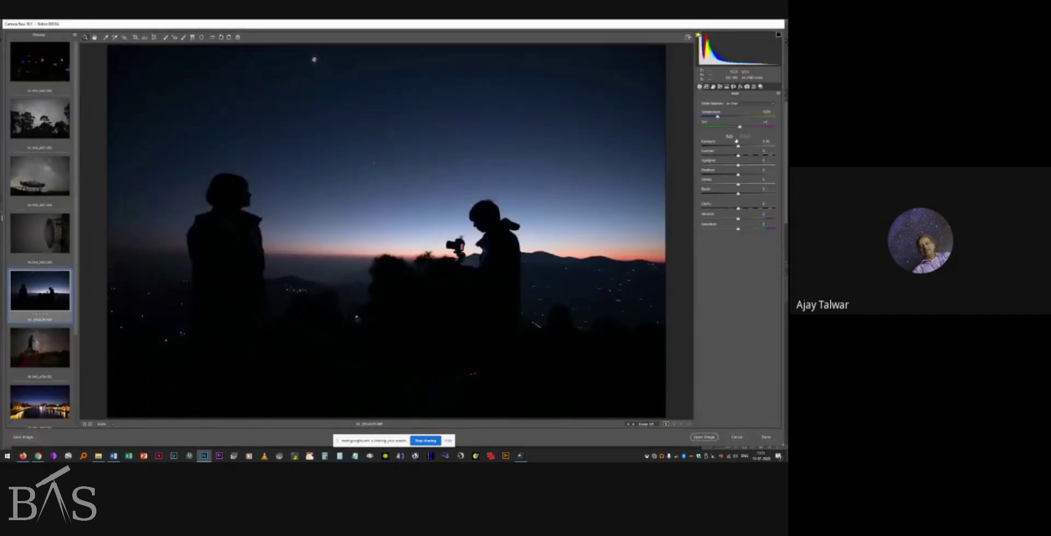
{"action": "mouse_move", "coordinate": [738, 146]}
{"action": "left_mouse_down"}
{"action": "mouse_move", "coordinate": [773, 154]}
{"action": "mouse_move", "coordinate": [739, 156]}
{"action": "left_mouse_up"}
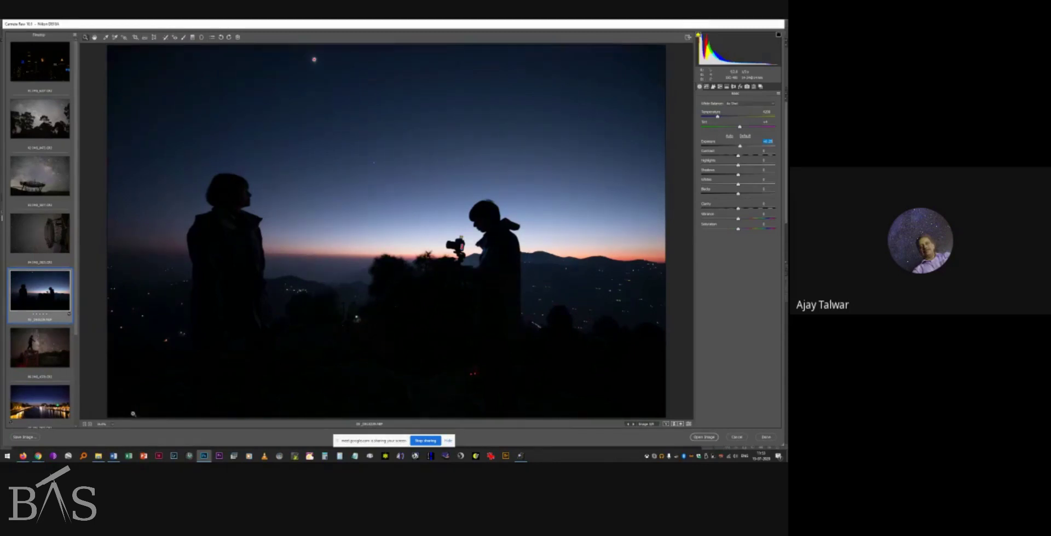
Check the ACR interface and raw processing topics in the Word webinar plan and return to Camera Raw.
{"action": "left_click", "coordinate": [113, 457]}
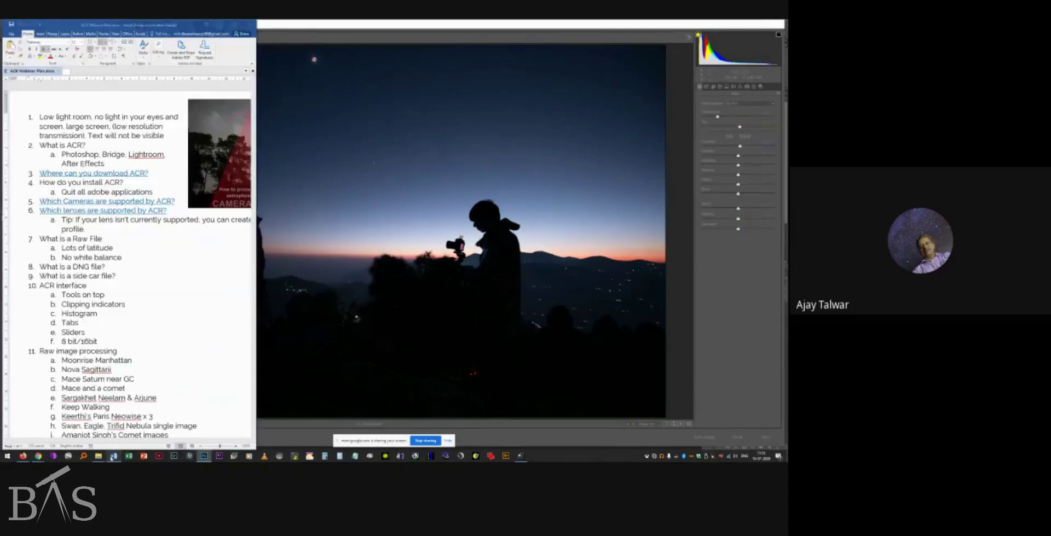
{"action": "scroll", "coordinate": [84, 261], "scroll_direction": "down", "scroll_amount": 2}
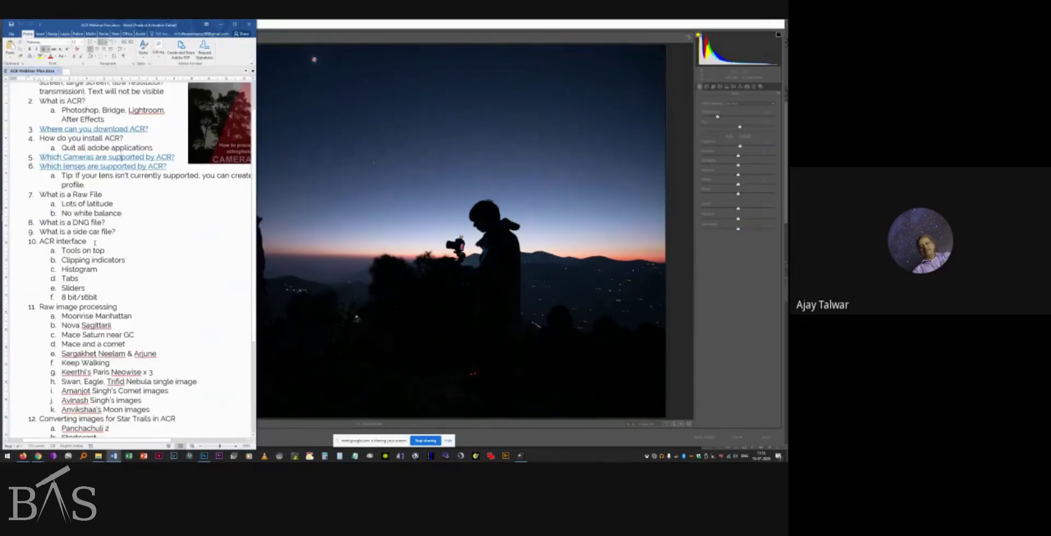
{"action": "left_click", "coordinate": [350, 25]}
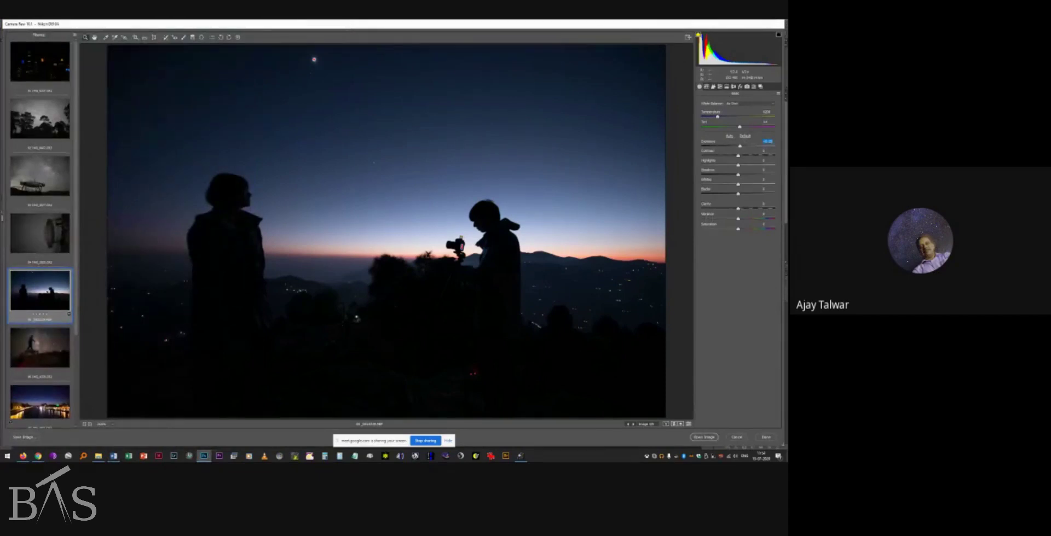
Select the radio telescope Milky Way image and try the Daylight, Cloudy, Shade, Tungsten, Fluorescent and Flash white balance presets.
{"action": "left_click", "coordinate": [41, 186]}
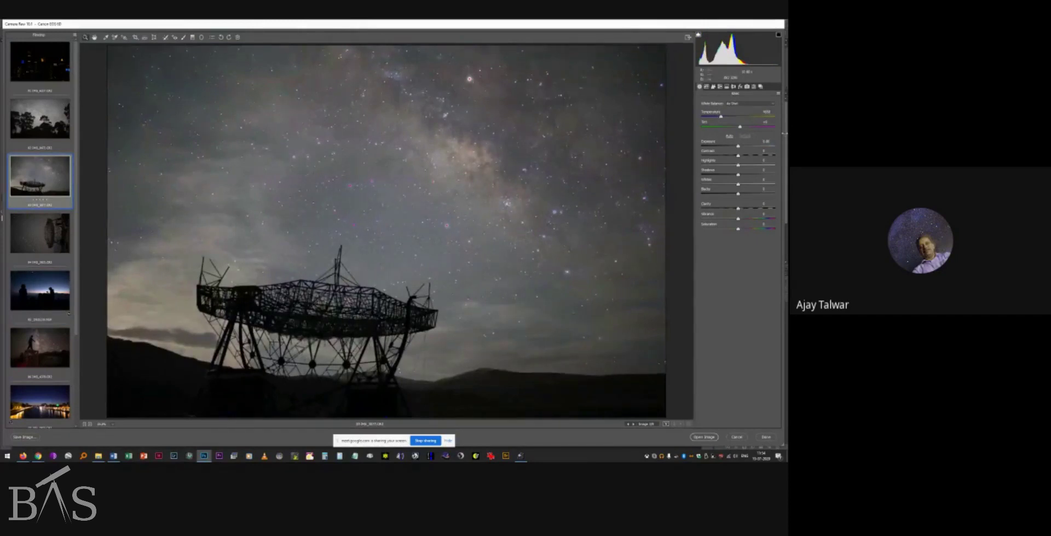
{"action": "left_click", "coordinate": [740, 104]}
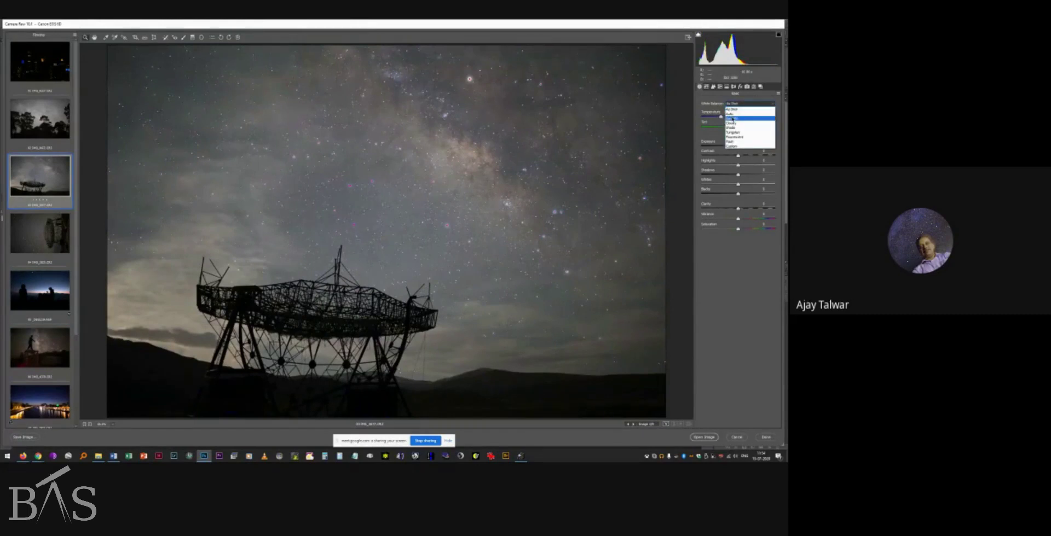
{"action": "left_click", "coordinate": [733, 118]}
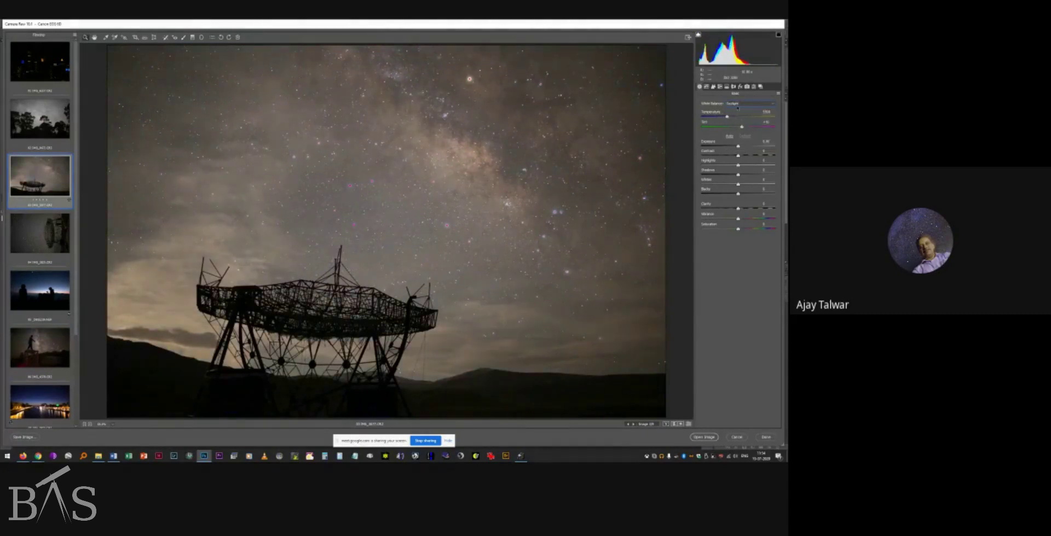
{"action": "left_click", "coordinate": [737, 104]}
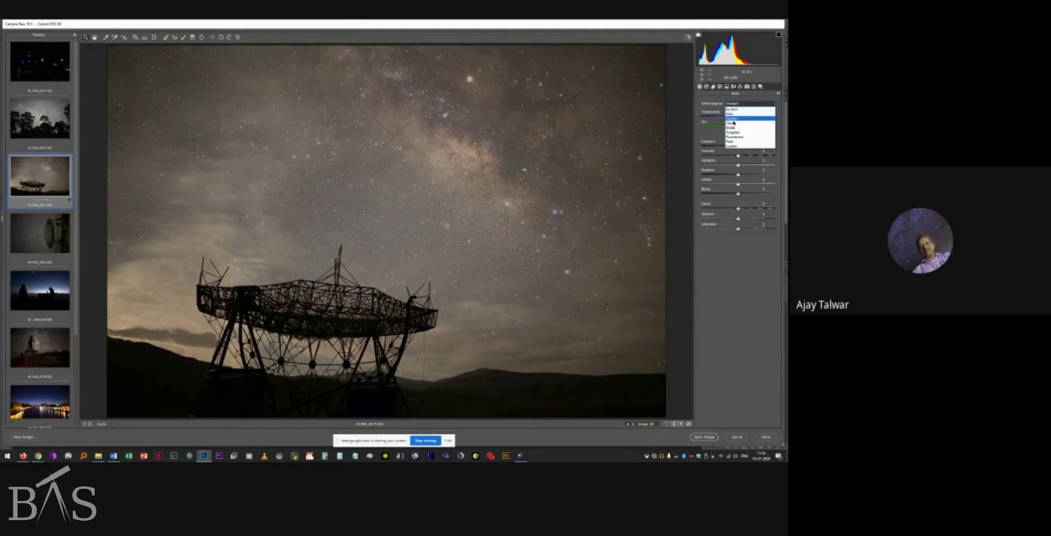
{"action": "left_click", "coordinate": [732, 123]}
{"action": "left_click", "coordinate": [741, 103]}
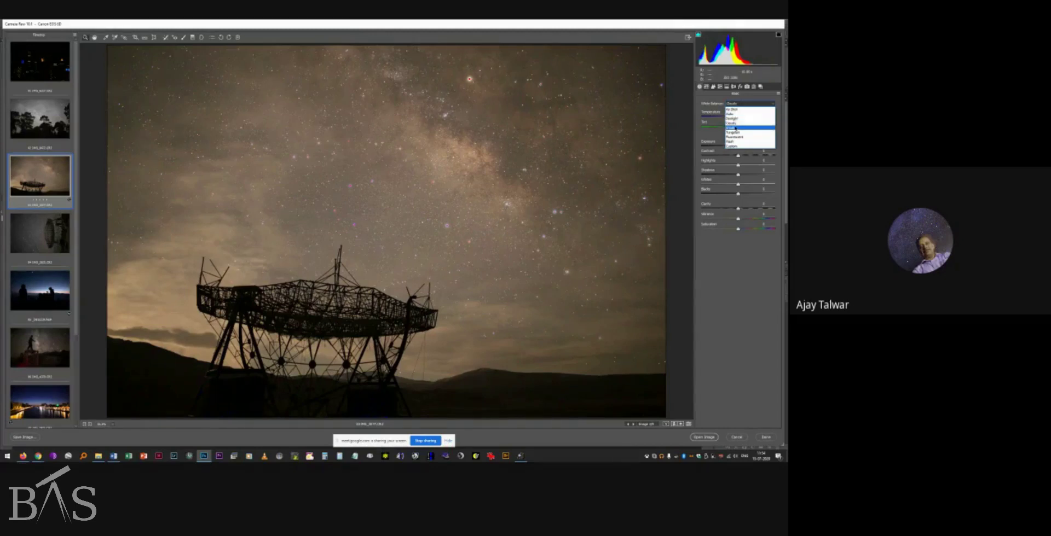
{"action": "left_click", "coordinate": [735, 128]}
{"action": "key", "text": "Down"}
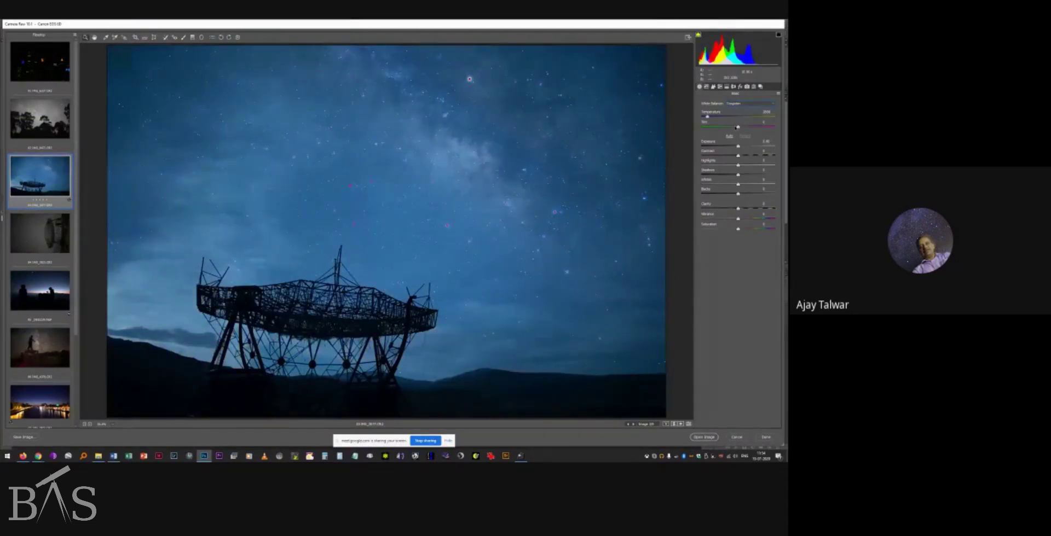
{"action": "key", "text": "Down"}
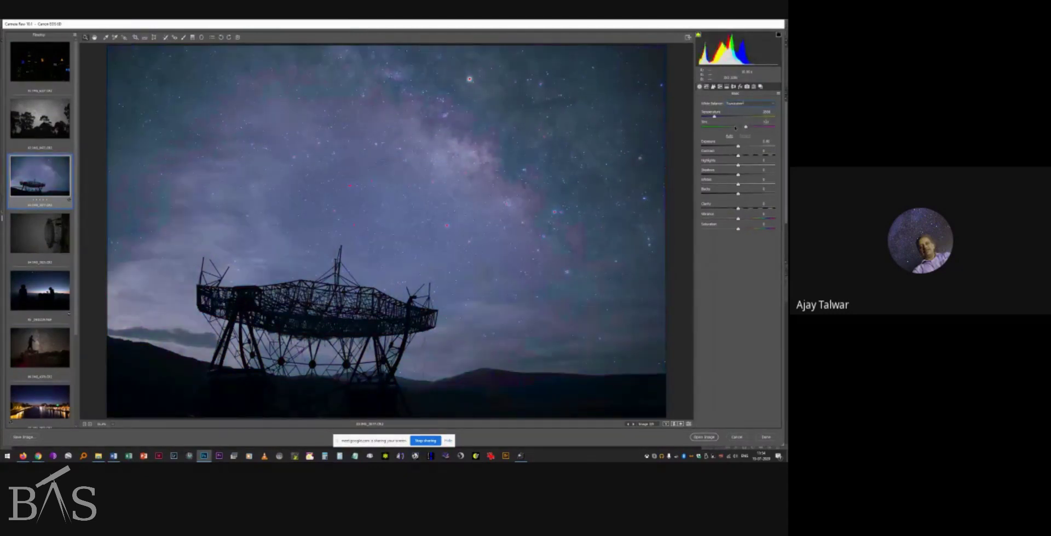
{"action": "key", "text": "Down"}
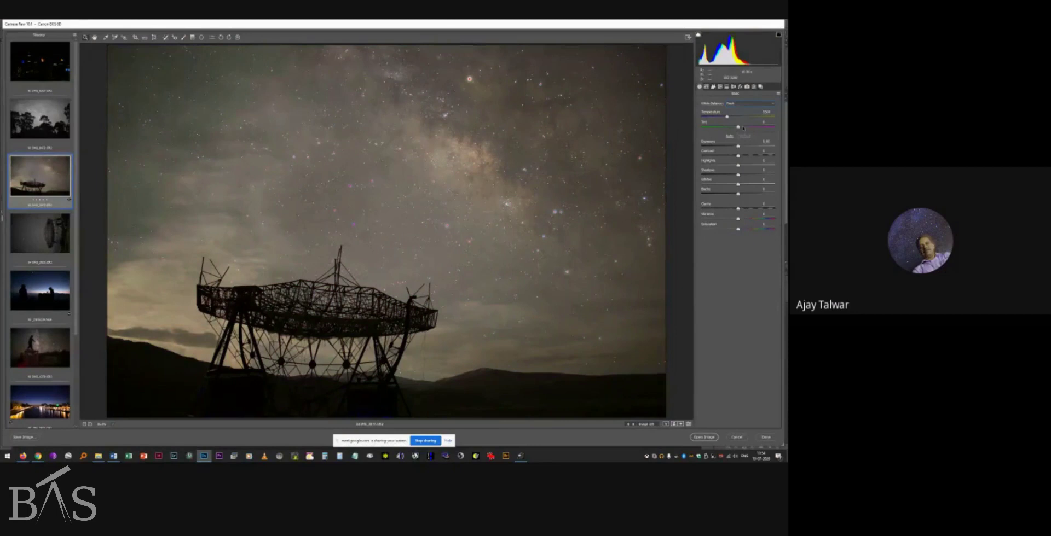
Warm the telescope image with the Temperature slider, reset the temperature, and set it to a moderately warm custom white balance.
{"action": "mouse_move", "coordinate": [726, 117]}
{"action": "left_mouse_down"}
{"action": "mouse_move", "coordinate": [713, 117]}
{"action": "mouse_move", "coordinate": [746, 117]}
{"action": "left_mouse_up"}
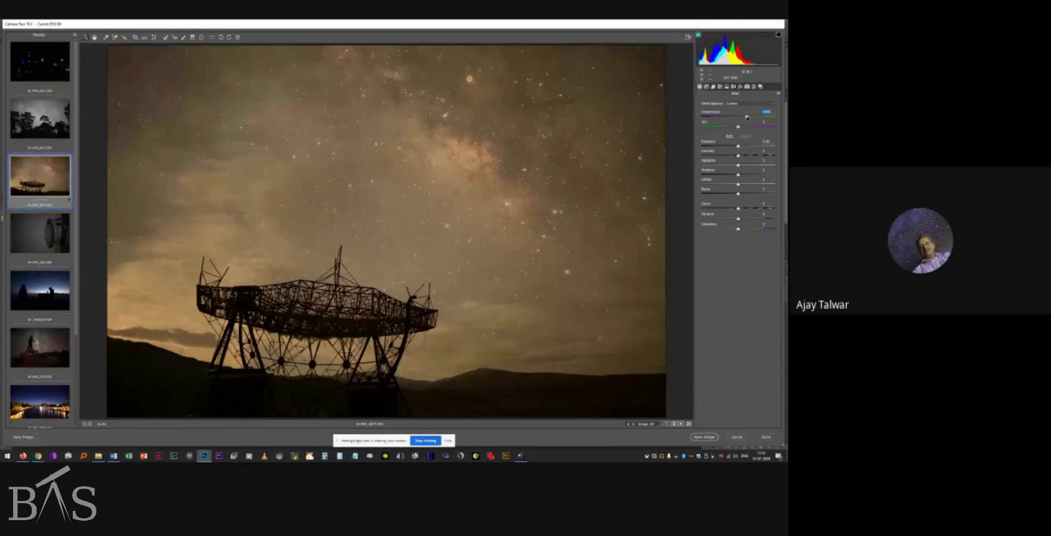
{"action": "double_click", "coordinate": [747, 118]}
{"action": "left_click_drag", "start_coordinate": [720, 117], "coordinate": [737, 118]}
Switch to the Word webinar plan and review the topics from the DNG file to ACR in time lapse.
{"action": "left_click", "coordinate": [113, 456]}
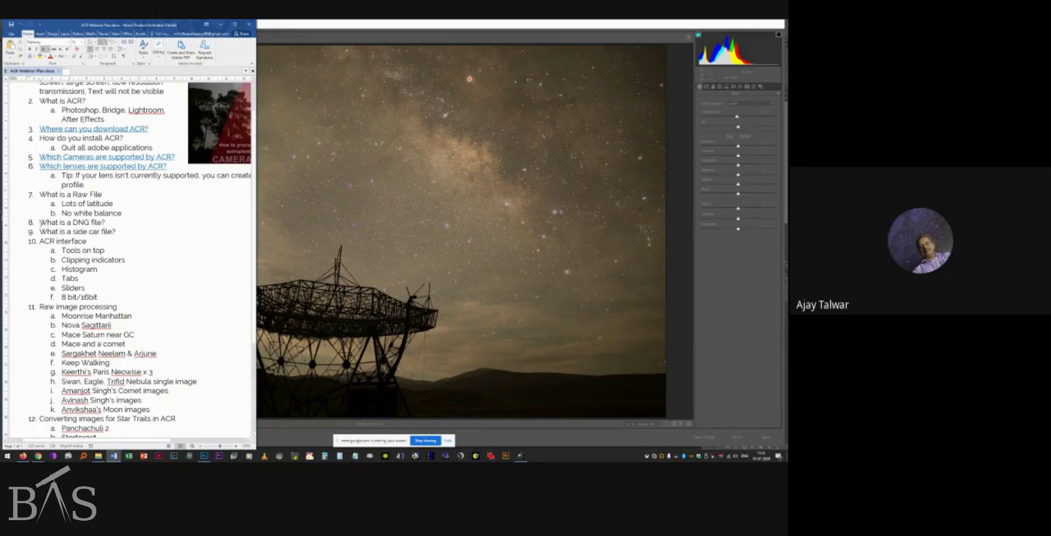
{"action": "scroll", "coordinate": [49, 221], "scroll_direction": "down", "scroll_amount": 2}
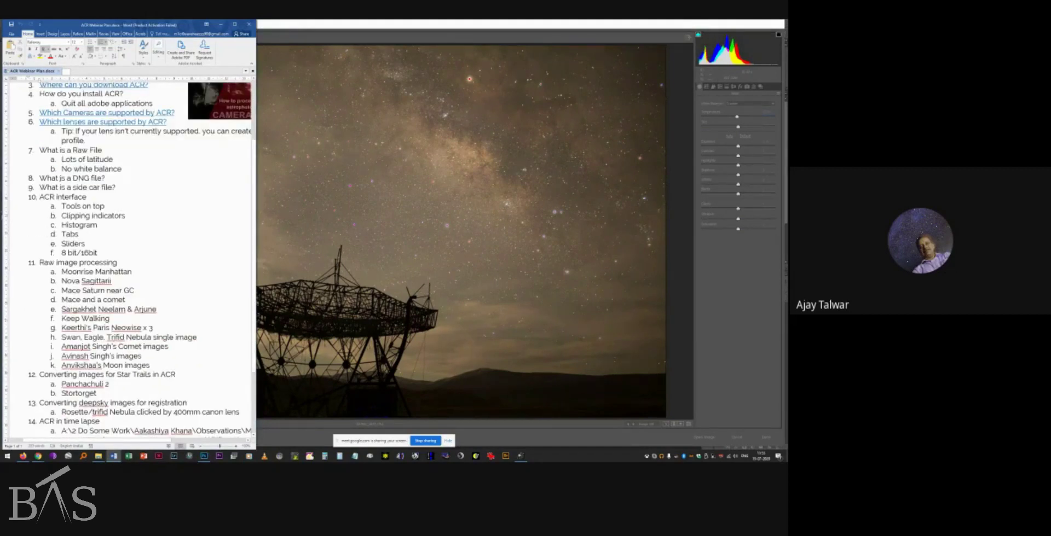
Highlight the "What is a DNG file?" topic in the Word webinar plan and return to Camera Raw.
{"action": "left_click_drag", "start_coordinate": [40, 179], "coordinate": [103, 178]}
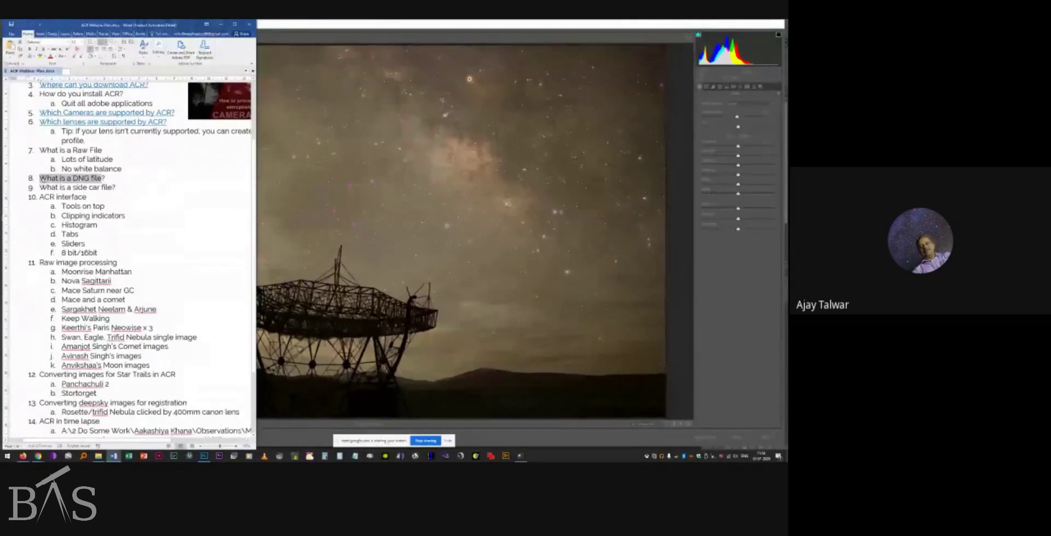
{"action": "left_click", "coordinate": [74, 179]}
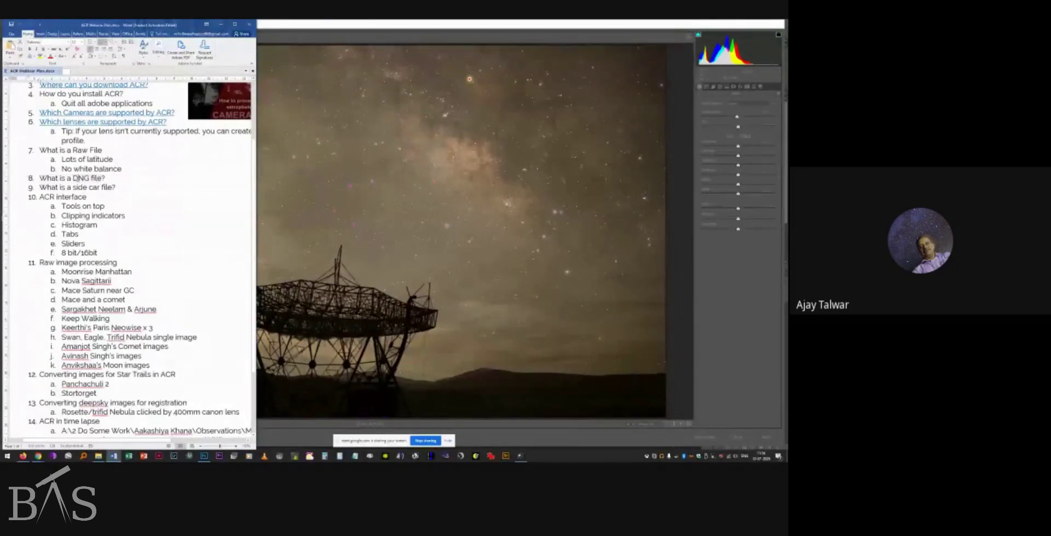
{"action": "key", "text": "alt+Tab"}
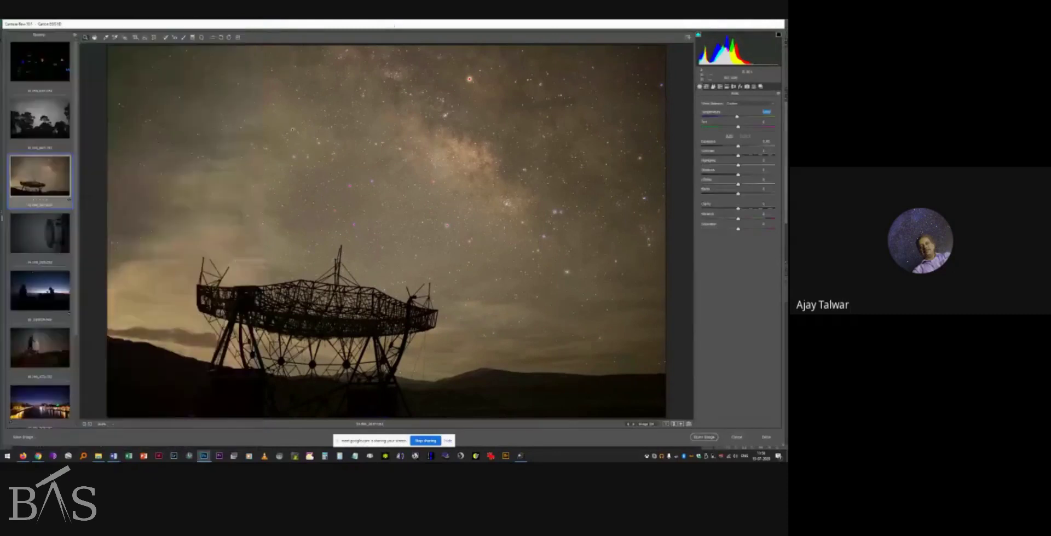
Show the DNG option in the save options for the telescope image, choosing the DNG file extension and cancelling without saving.
{"action": "left_click", "coordinate": [31, 438]}
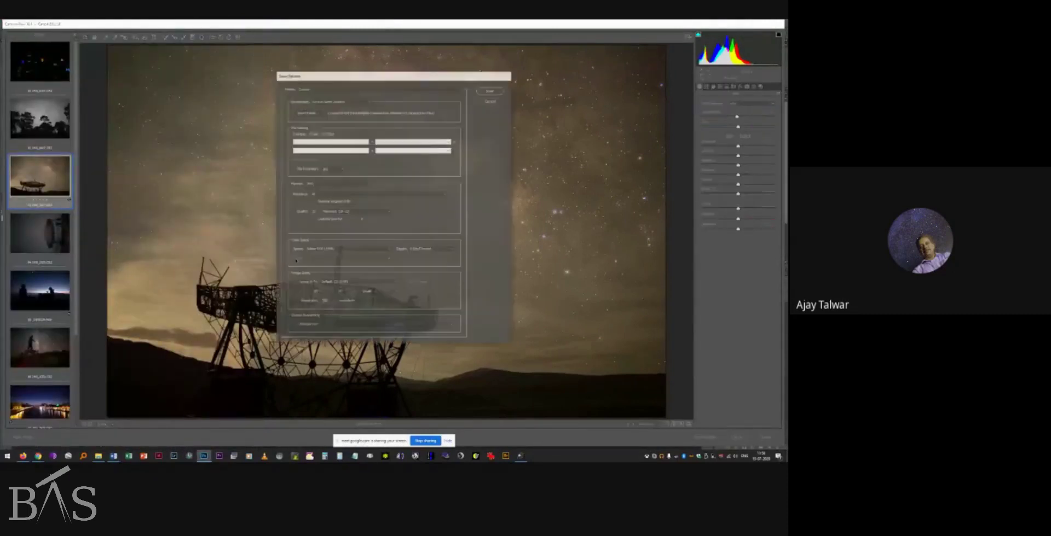
{"action": "left_click", "coordinate": [330, 168]}
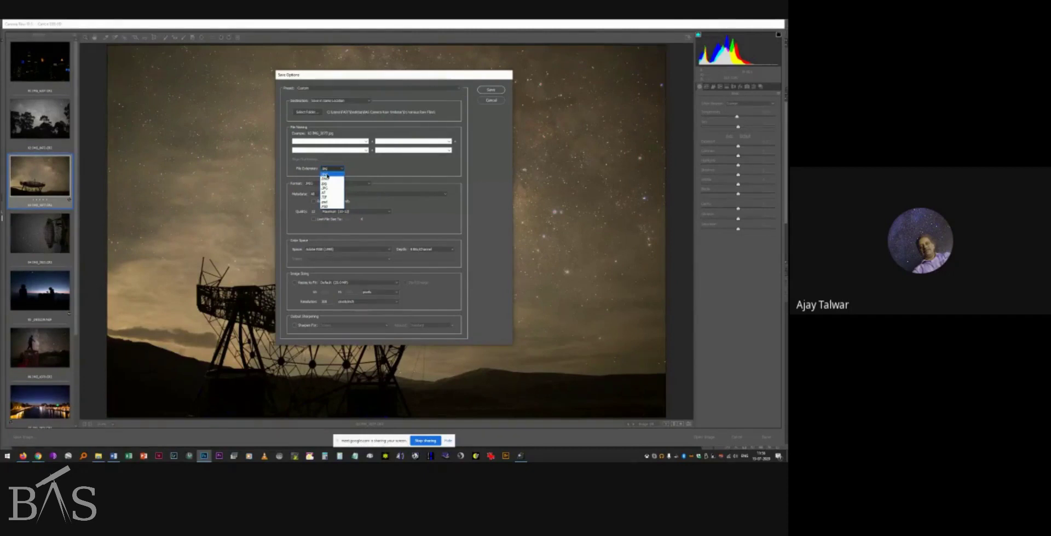
{"action": "left_click", "coordinate": [326, 174]}
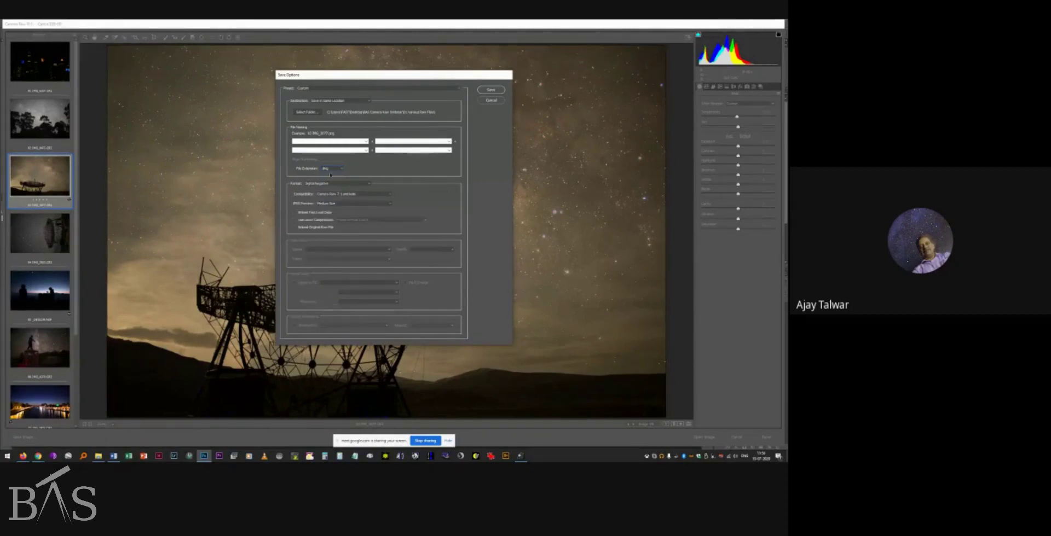
{"action": "left_click", "coordinate": [490, 101]}
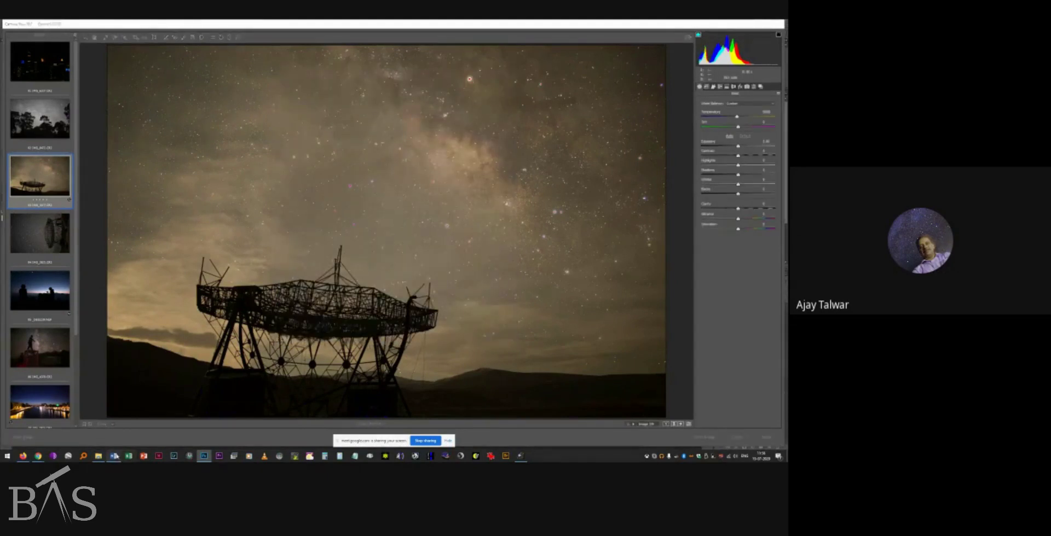
Highlight the "What is a side car file?" topic in the Word plan and check the raw files folder in File Explorer.
{"action": "left_click", "coordinate": [113, 456]}
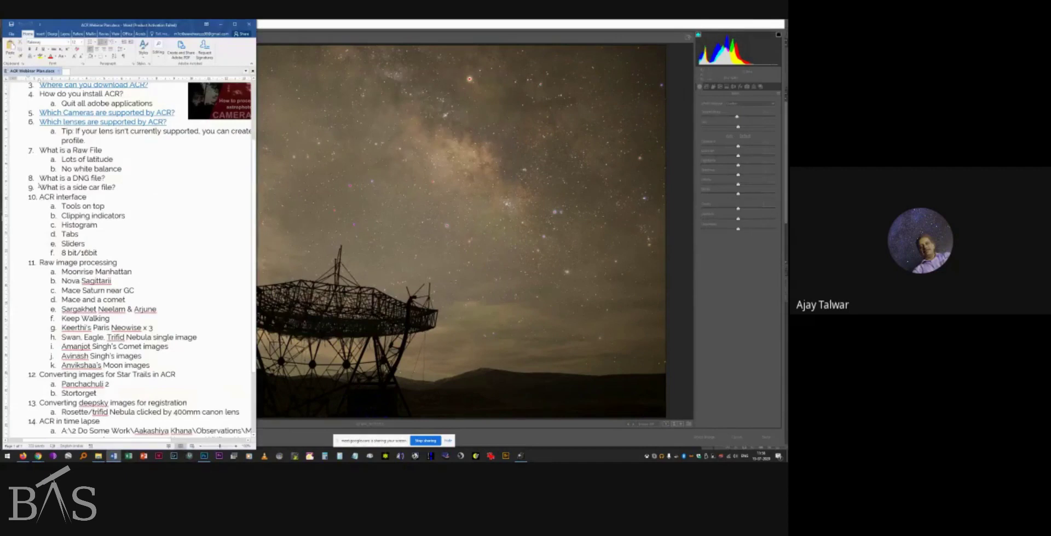
{"action": "left_click_drag", "start_coordinate": [39, 186], "coordinate": [118, 188]}
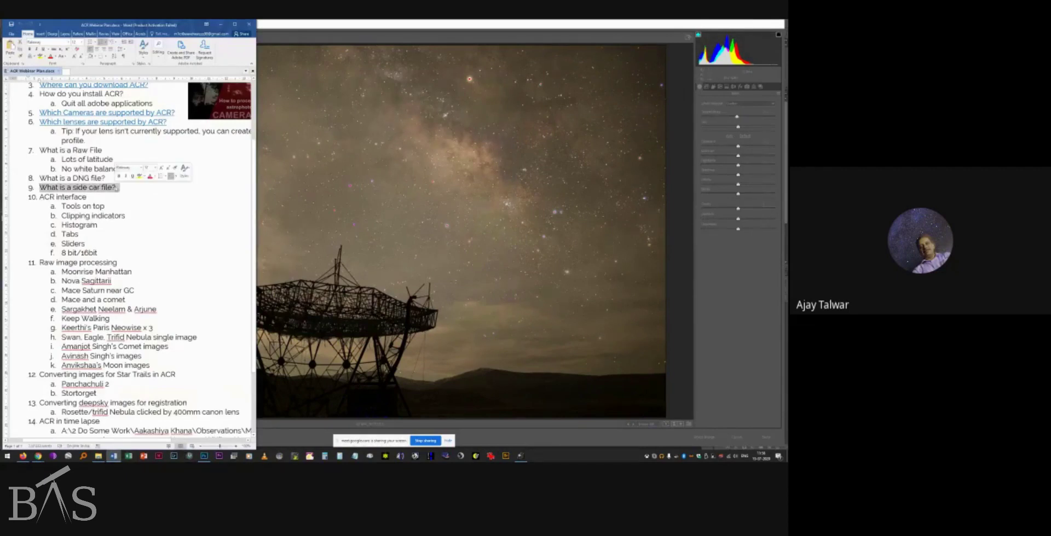
{"action": "left_click", "coordinate": [341, 22]}
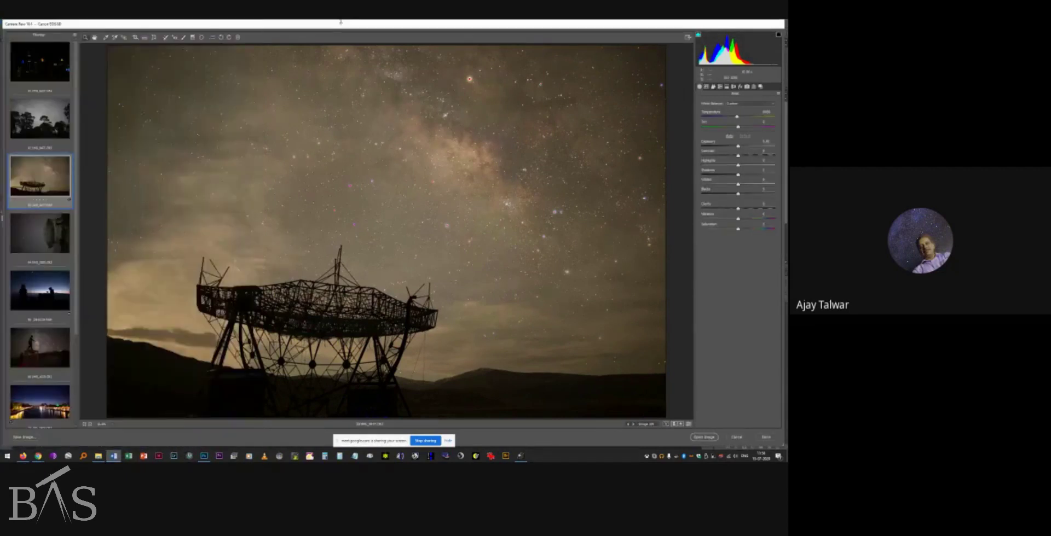
{"action": "mouse_move", "coordinate": [98, 455]}
{"action": "left_click", "coordinate": [99, 429]}
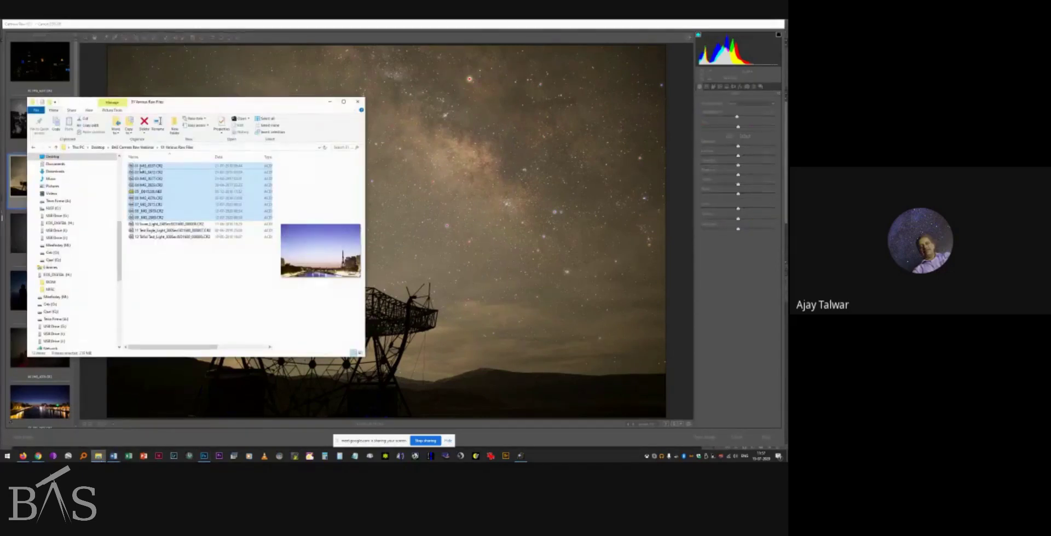
{"action": "mouse_move", "coordinate": [140, 170]}
Brighten the night skyline moonrise image by raising Shadows and Exposure, lower its Highlights, and finish editing without opening the image.
{"action": "left_click", "coordinate": [52, 65]}
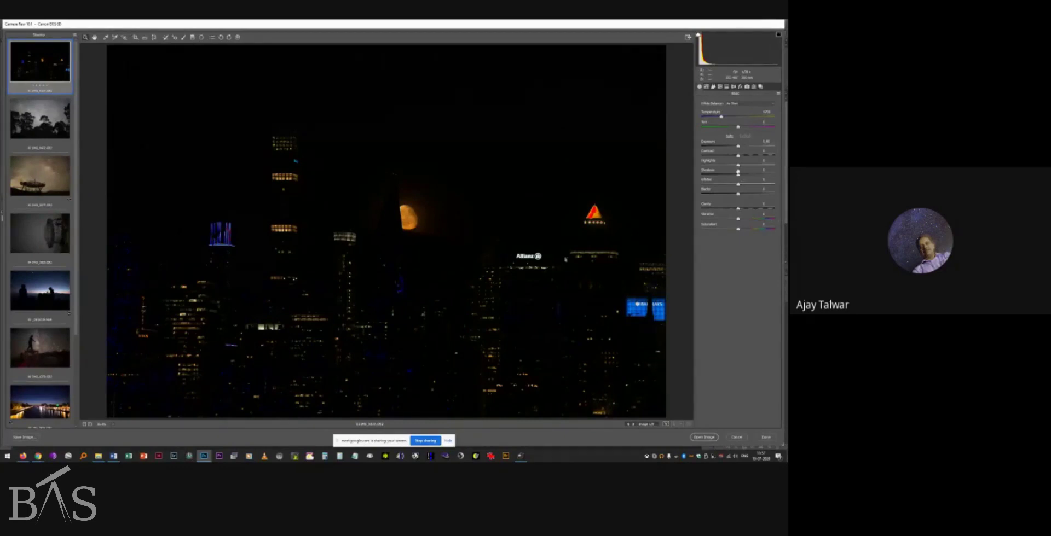
{"action": "left_click_drag", "start_coordinate": [738, 175], "coordinate": [759, 147]}
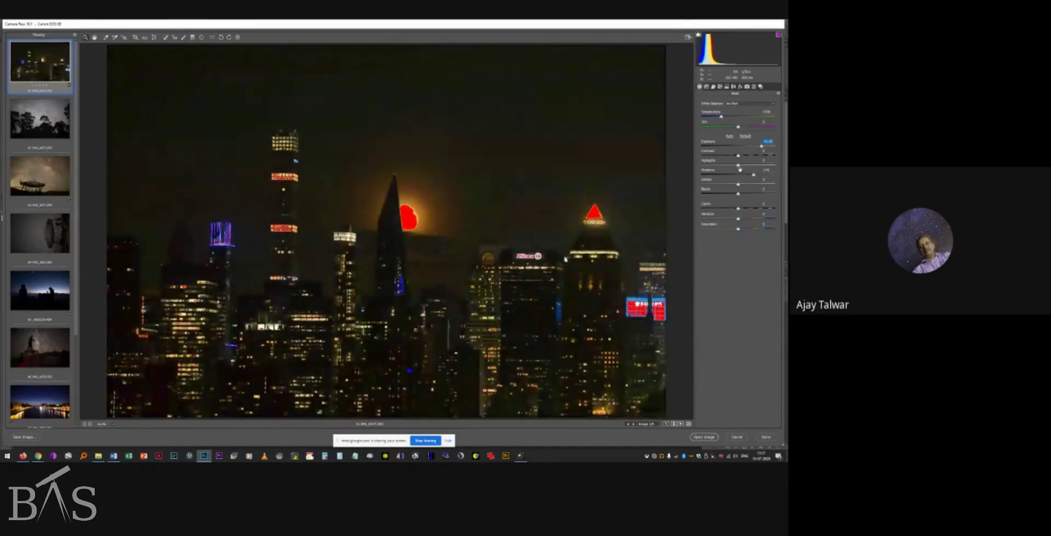
{"action": "left_click_drag", "start_coordinate": [737, 165], "coordinate": [715, 166]}
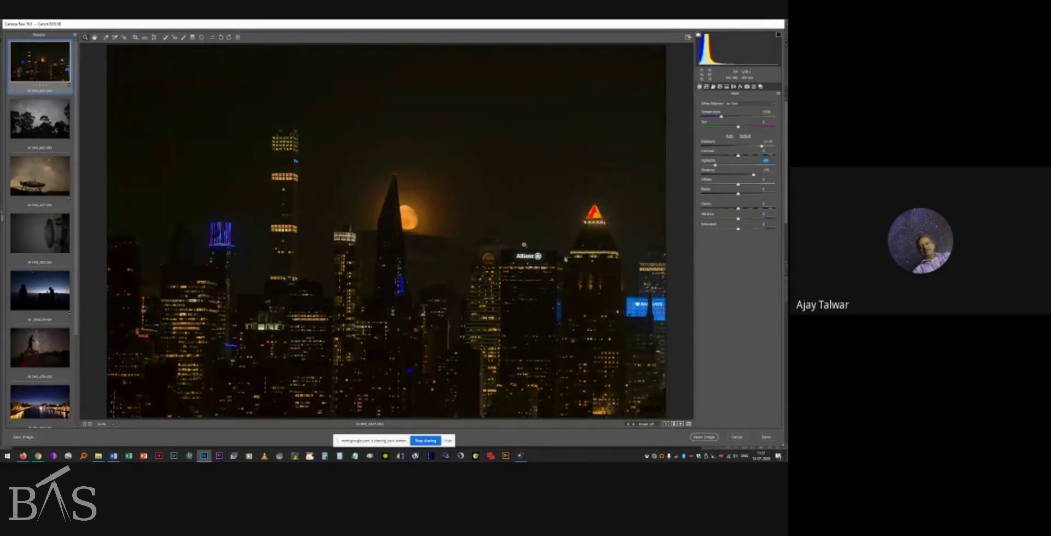
{"action": "left_click", "coordinate": [766, 438]}
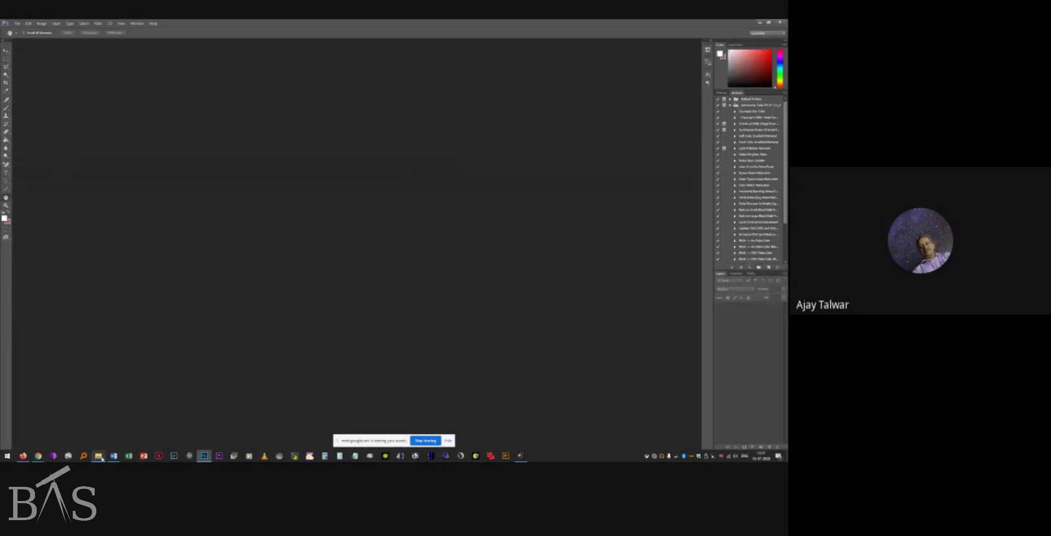
Examine the skyline image's xmp side car file beside its CR2 raw file in the enlarged File Explorer window.
{"action": "left_click", "coordinate": [100, 457]}
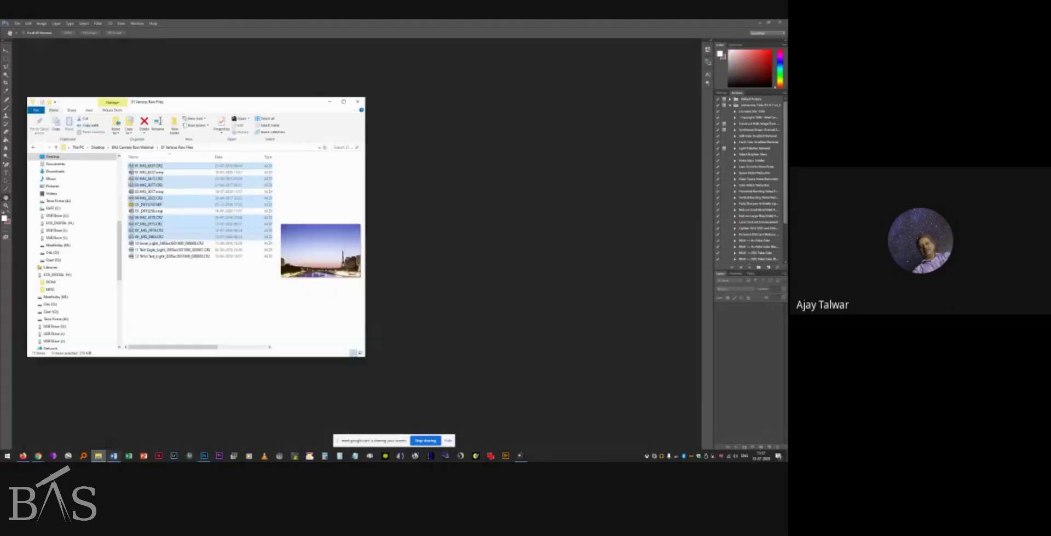
{"action": "left_click", "coordinate": [156, 172]}
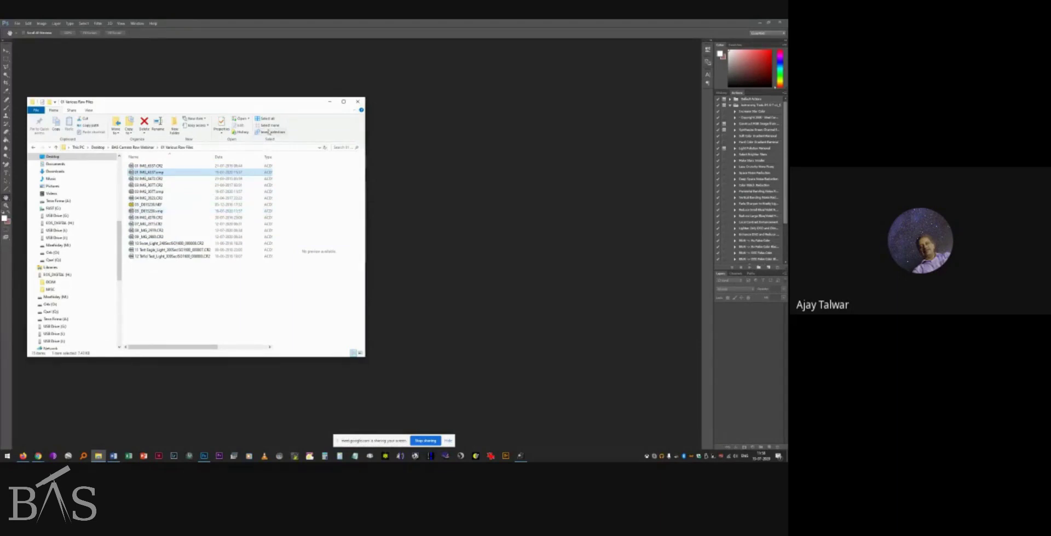
{"action": "double_click", "coordinate": [274, 101]}
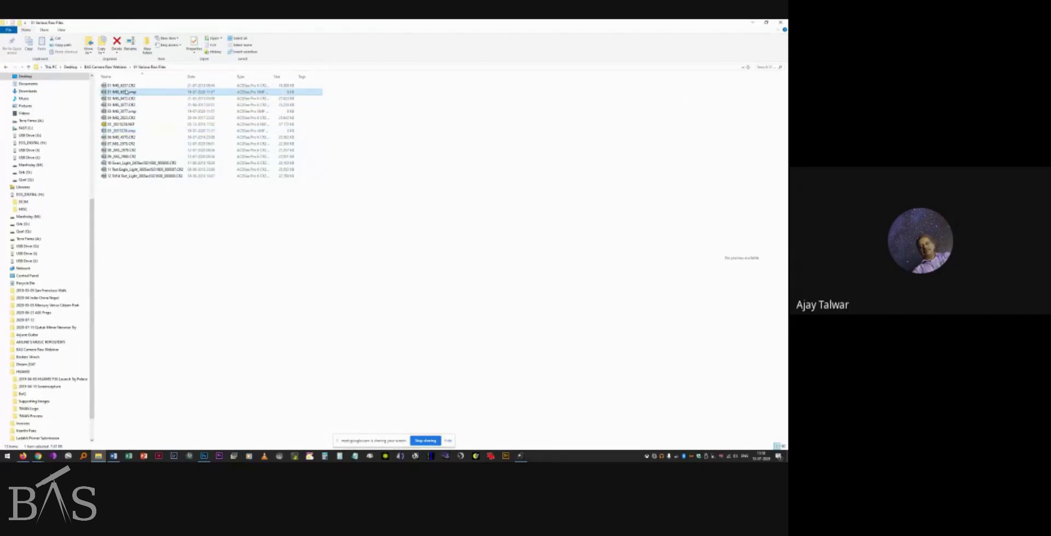
{"action": "mouse_move", "coordinate": [121, 86]}
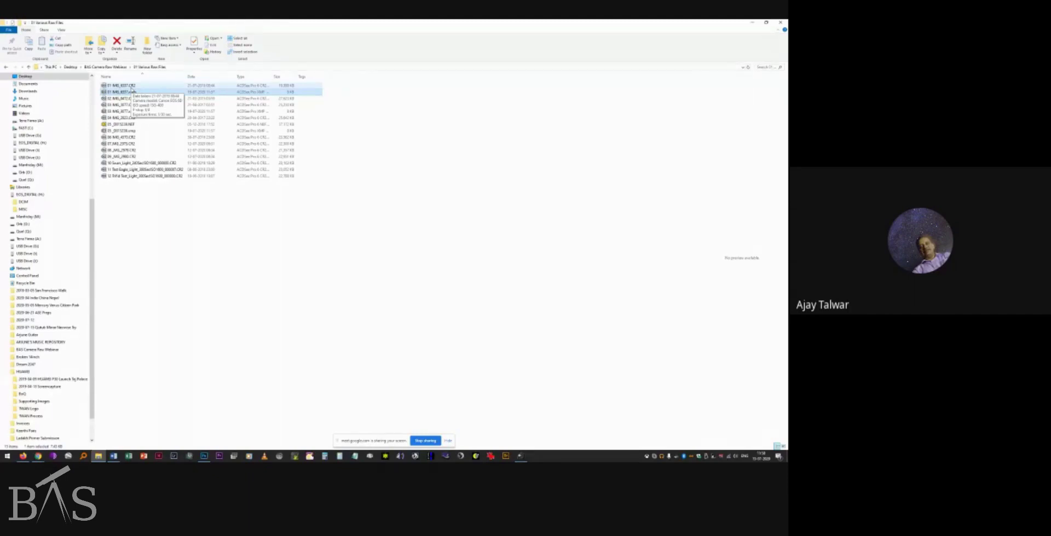
Reopen the skyline CR2 file in Camera Raw to check its saved adjustments, and cancel out of it.
{"action": "double_click", "coordinate": [167, 26]}
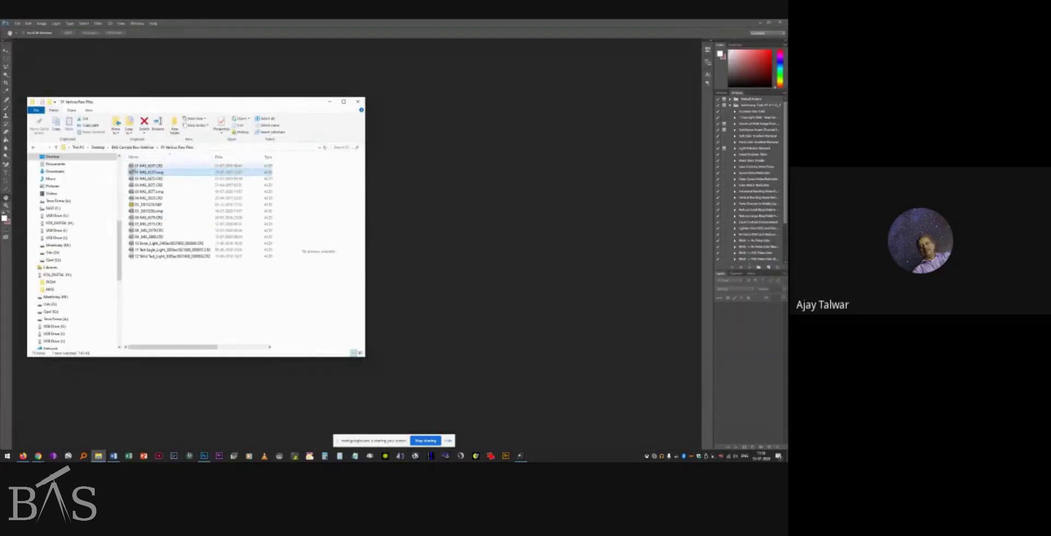
{"action": "left_click_drag", "start_coordinate": [131, 166], "coordinate": [409, 163]}
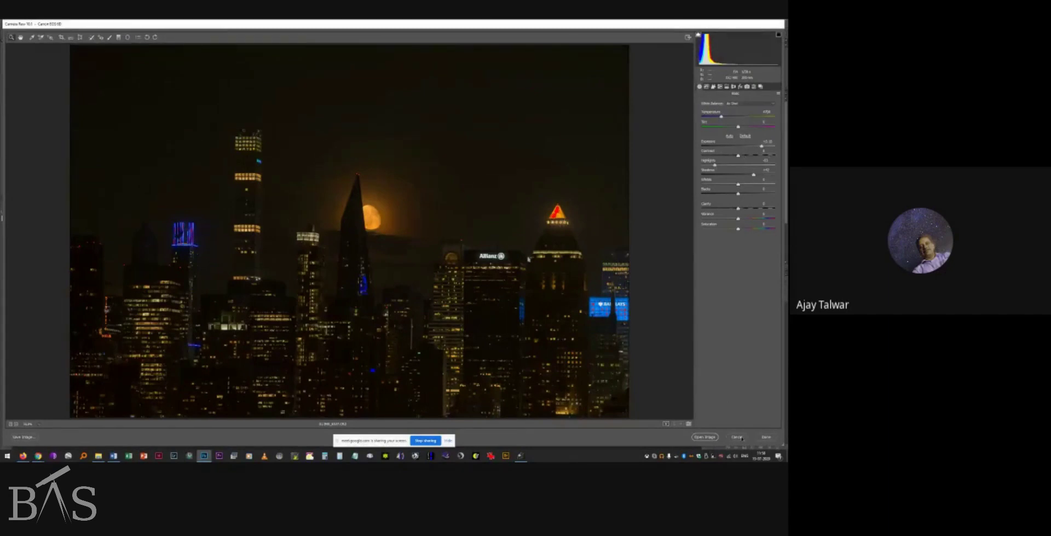
{"action": "left_click", "coordinate": [739, 437]}
In File Explorer, rename the skyline image's xmp side car file by adding an "a" to its name.
{"action": "left_click", "coordinate": [98, 456]}
{"action": "left_click", "coordinate": [194, 173]}
{"action": "key", "text": "F2"}
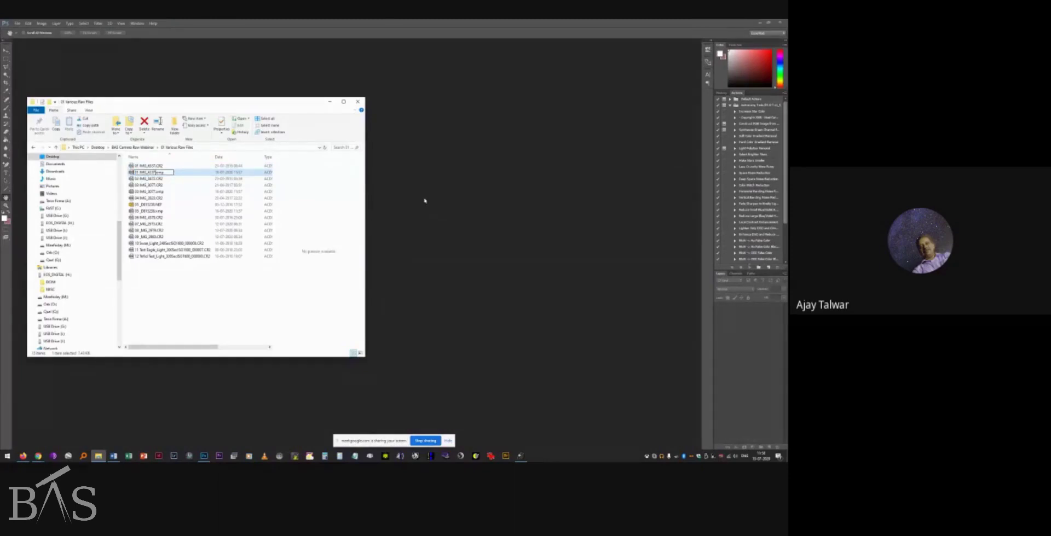
{"action": "type", "text": "a"}
{"action": "key", "text": "Return"}
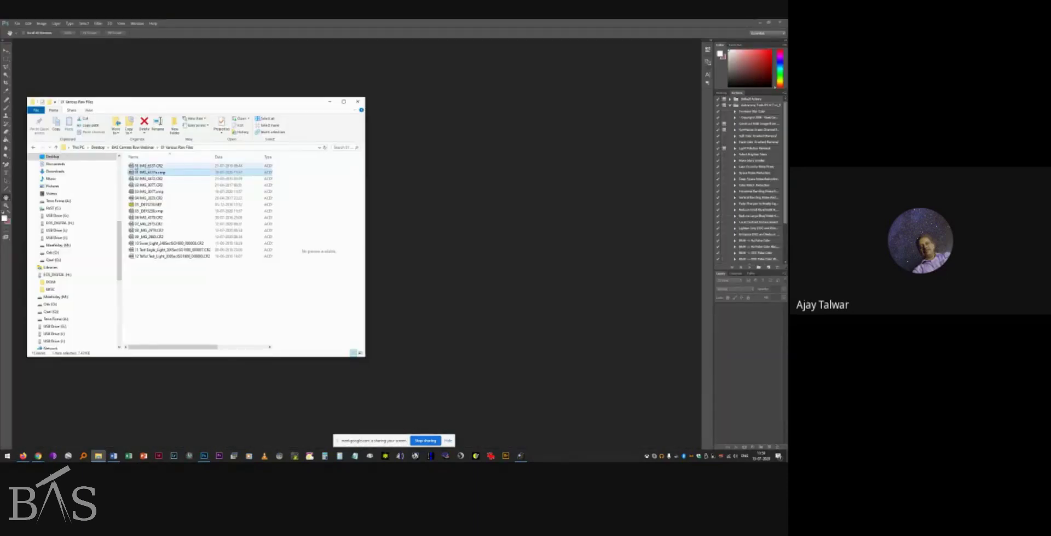
Open the skyline CR2 file in Camera Raw without its matching side car file, cancel, and return to File Explorer.
{"action": "left_click_drag", "start_coordinate": [136, 165], "coordinate": [411, 169]}
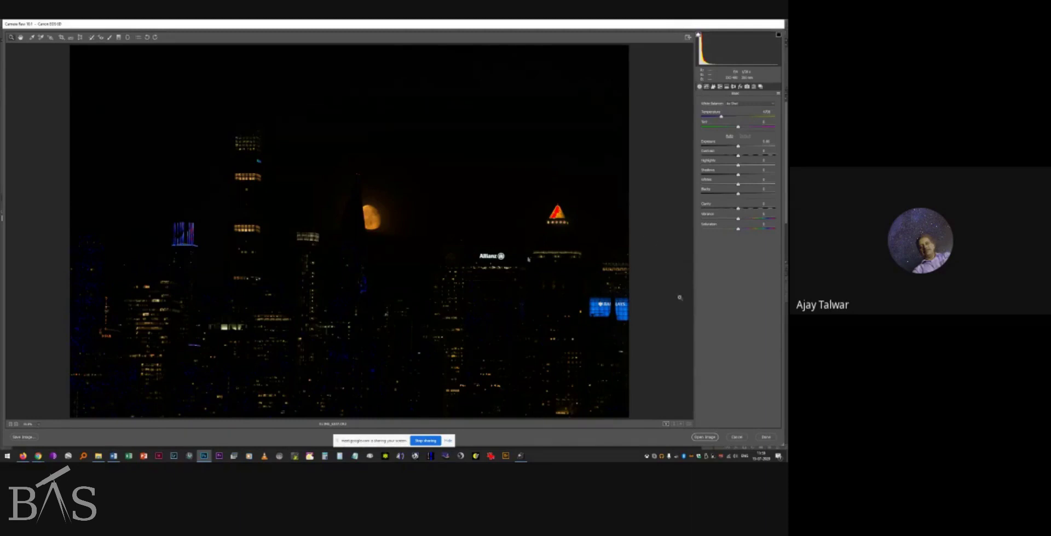
{"action": "left_click", "coordinate": [737, 438]}
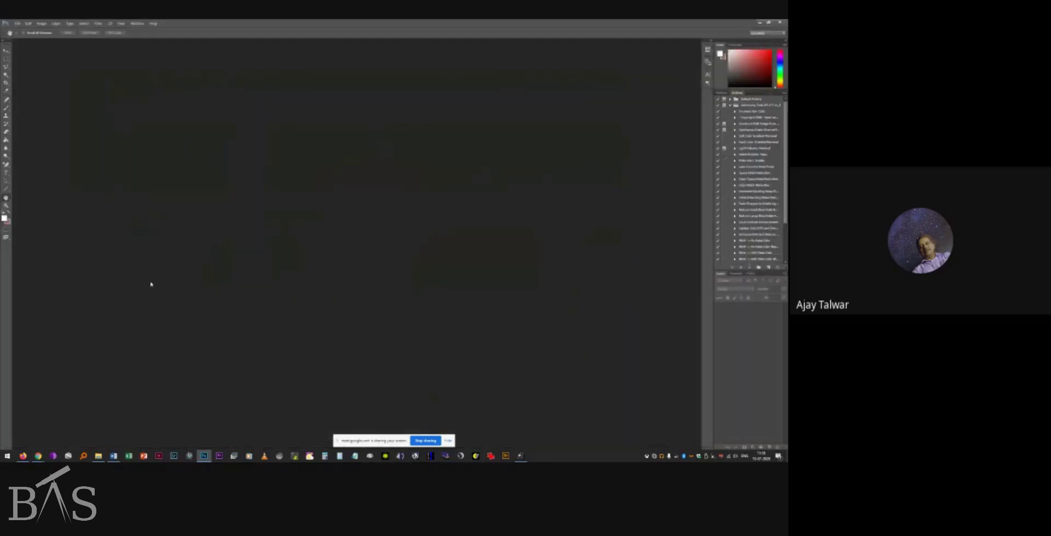
{"action": "left_click", "coordinate": [98, 456]}
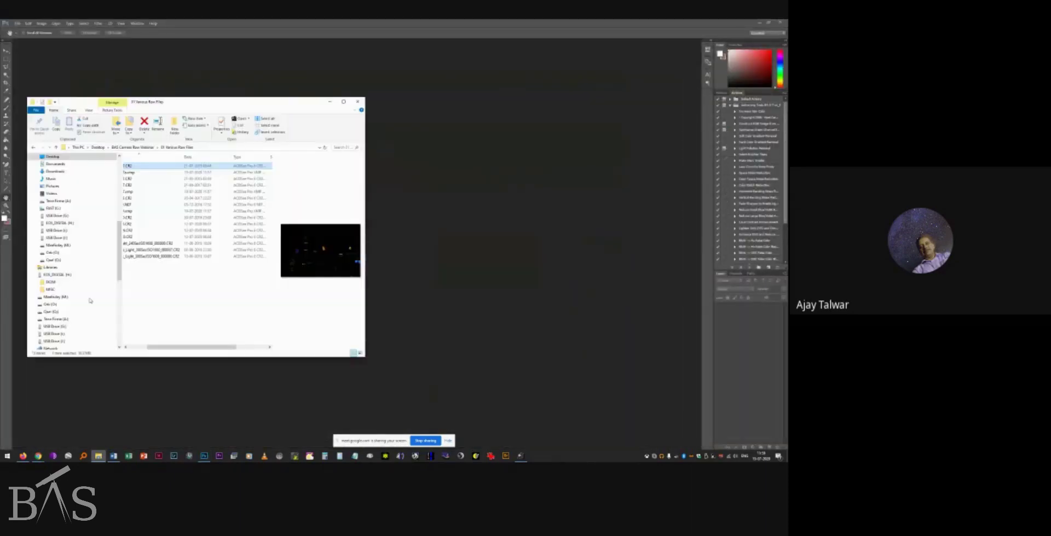
Delete the three xmp side car files from the 01 Various Raw Files folder.
{"action": "left_click", "coordinate": [164, 172]}
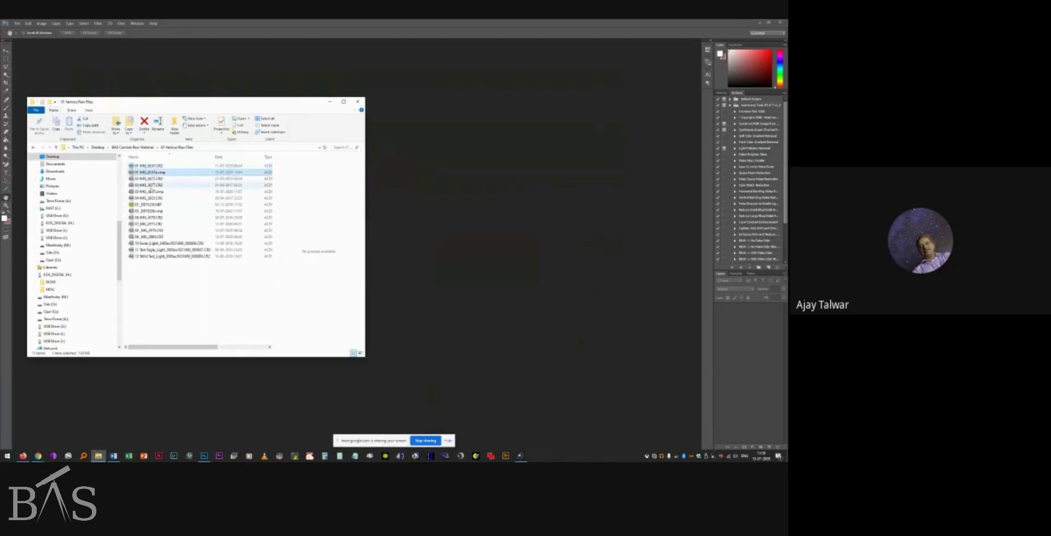
{"action": "left_click", "coordinate": [151, 210], "text": "ctrl"}
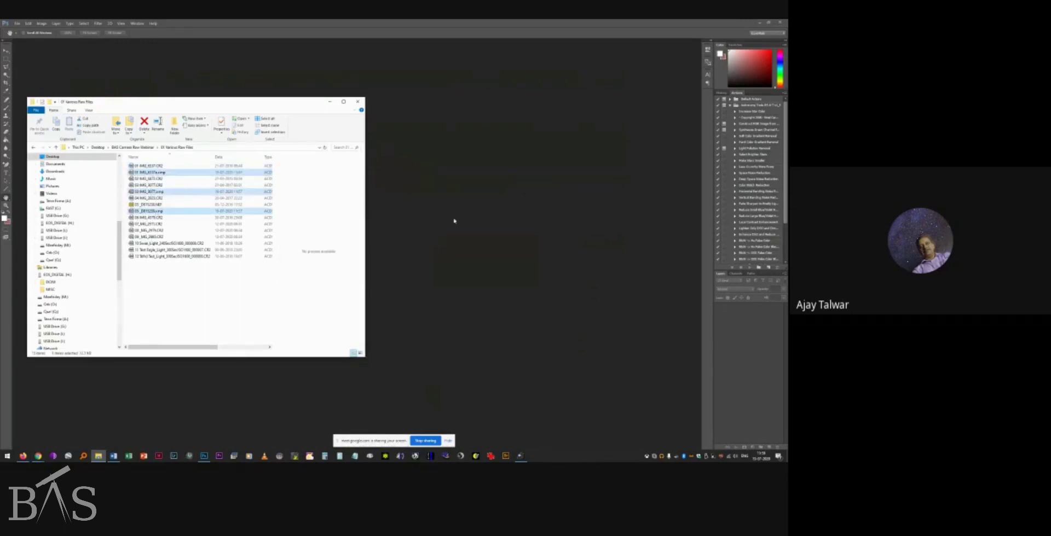
{"action": "key", "text": "Delete"}
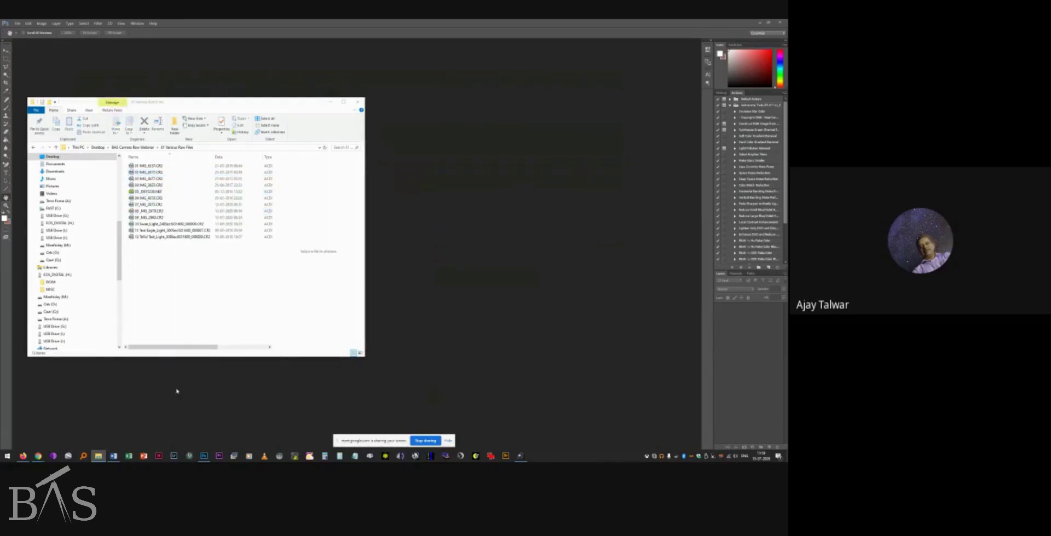
Browse to the 01 Various Raw Files folder inside the webinar folder in Adobe Bridge, view its thumbnails, and minimize Bridge.
{"action": "mouse_move", "coordinate": [113, 456]}
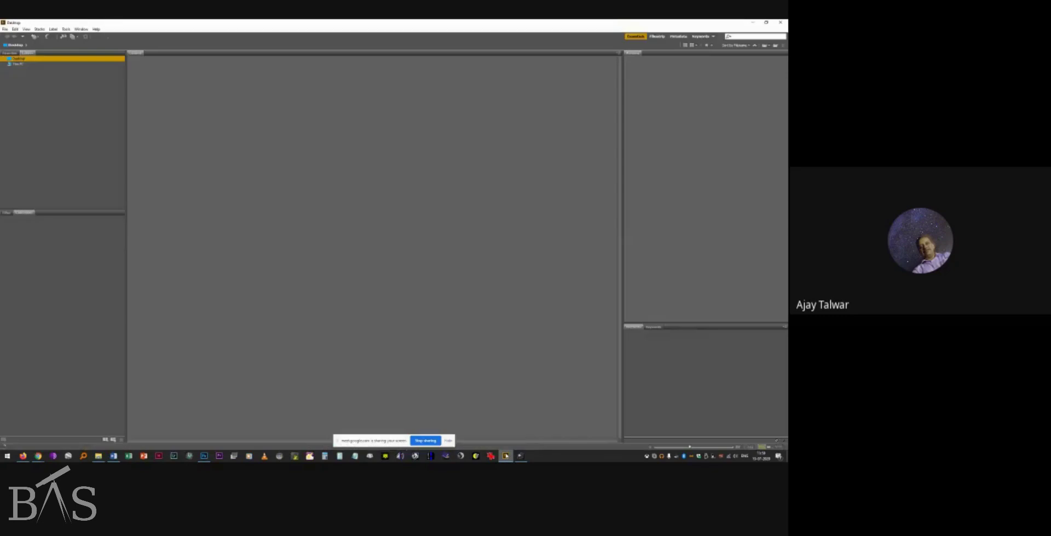
{"action": "mouse_move", "coordinate": [507, 455]}
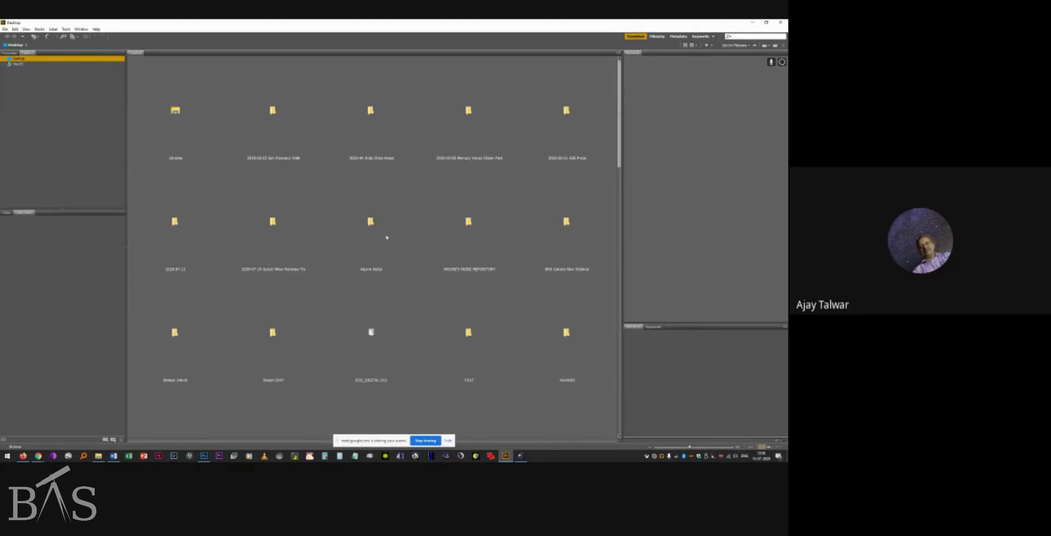
{"action": "double_click", "coordinate": [568, 242]}
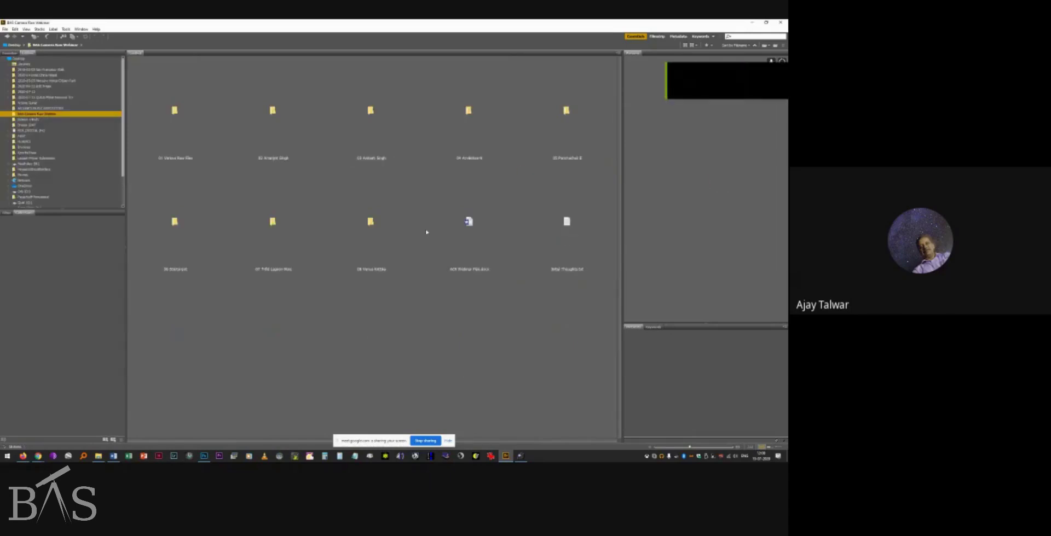
{"action": "double_click", "coordinate": [173, 139]}
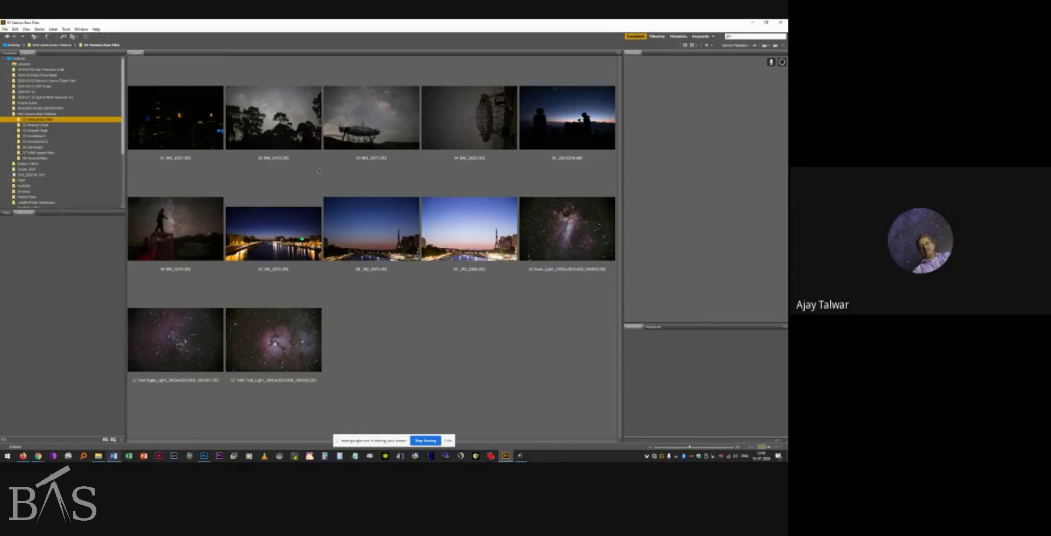
{"action": "left_click", "coordinate": [754, 24]}
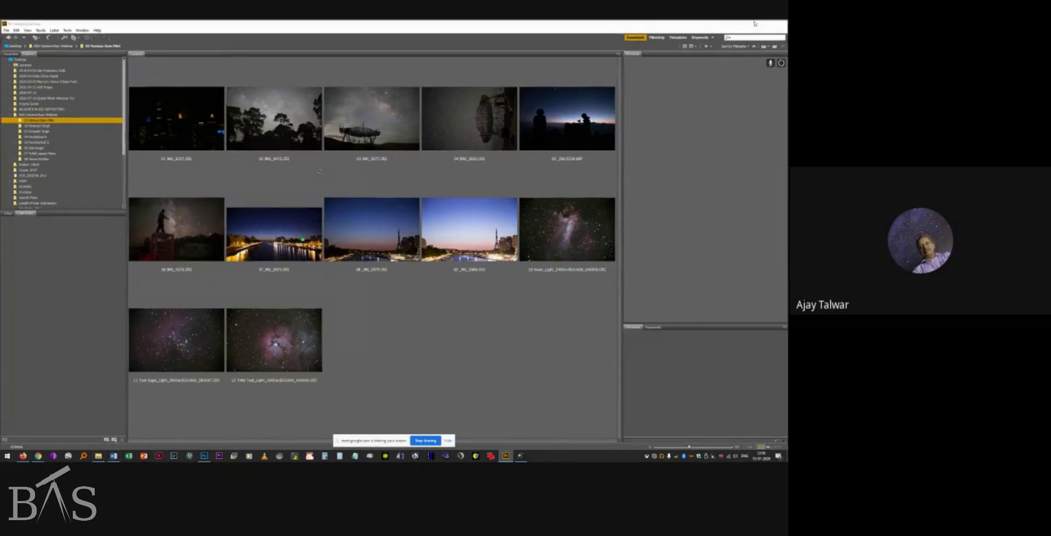
Open the sideways radio telescope raw file from File Explorer in Camera Raw.
{"action": "left_click", "coordinate": [164, 185]}
{"action": "left_click_drag", "start_coordinate": [168, 190], "coordinate": [432, 188]}
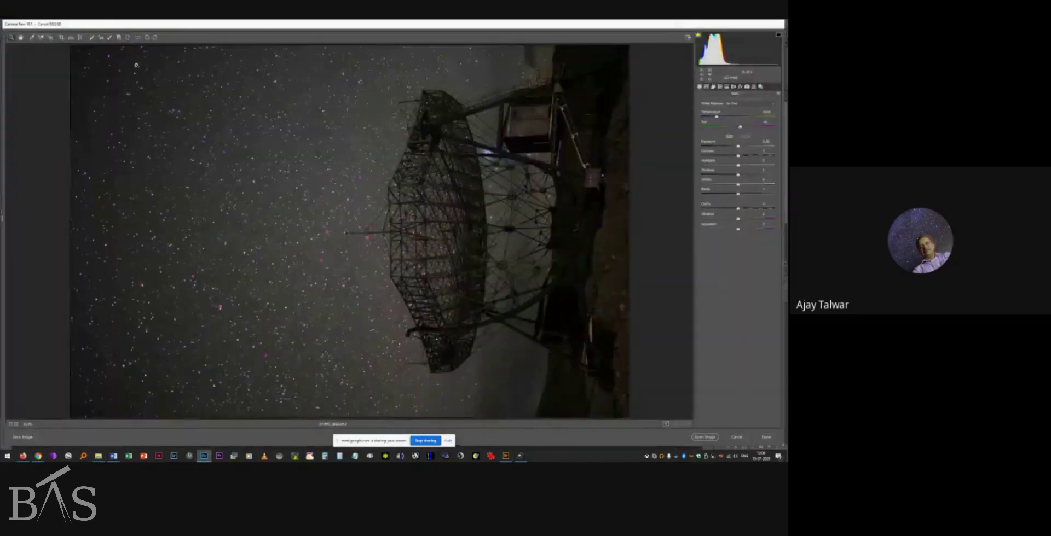
Rotate the radio telescope image upright and enable its lens profile corrections and chromatic aberration removal.
{"action": "left_click", "coordinate": [155, 38]}
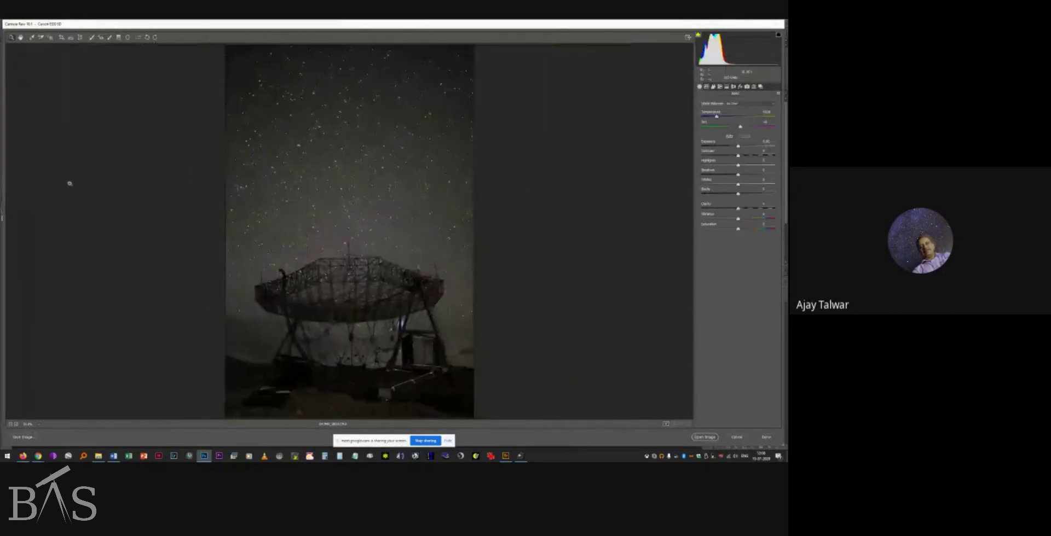
{"action": "left_click", "coordinate": [733, 87]}
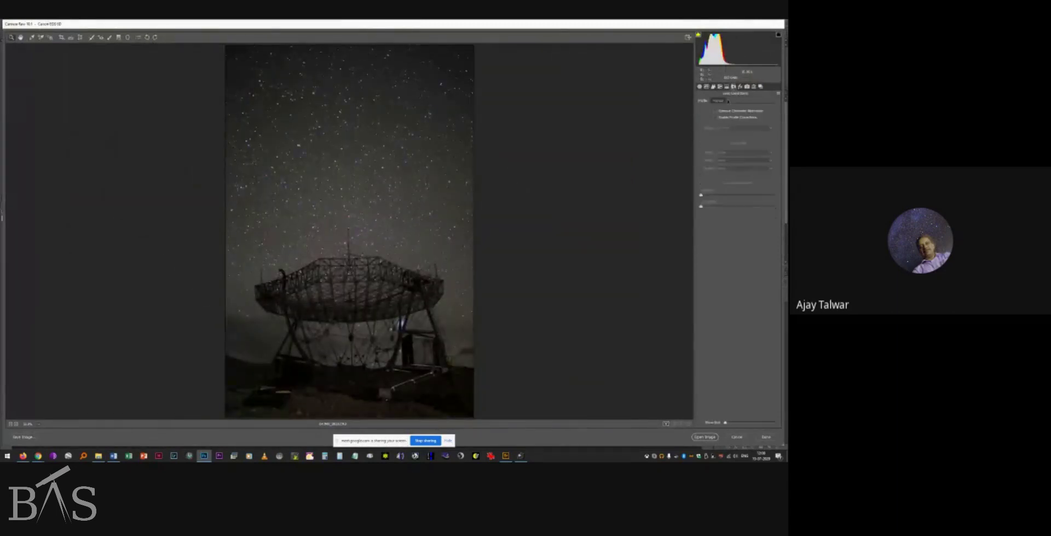
{"action": "left_click", "coordinate": [715, 117]}
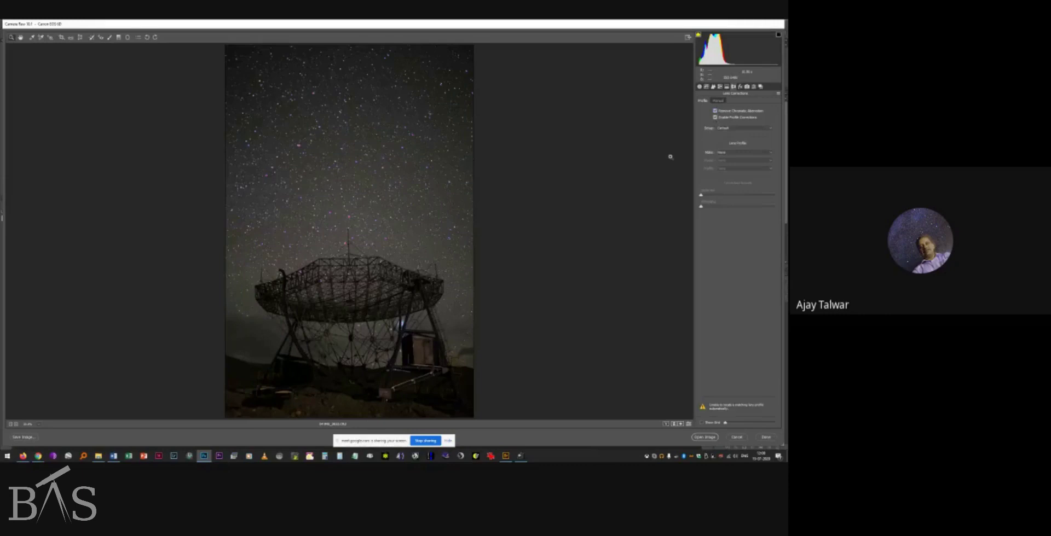
Raise the radio telescope image's exposure strongly and save the raw adjustments without opening the image in Photoshop.
{"action": "left_click", "coordinate": [700, 86]}
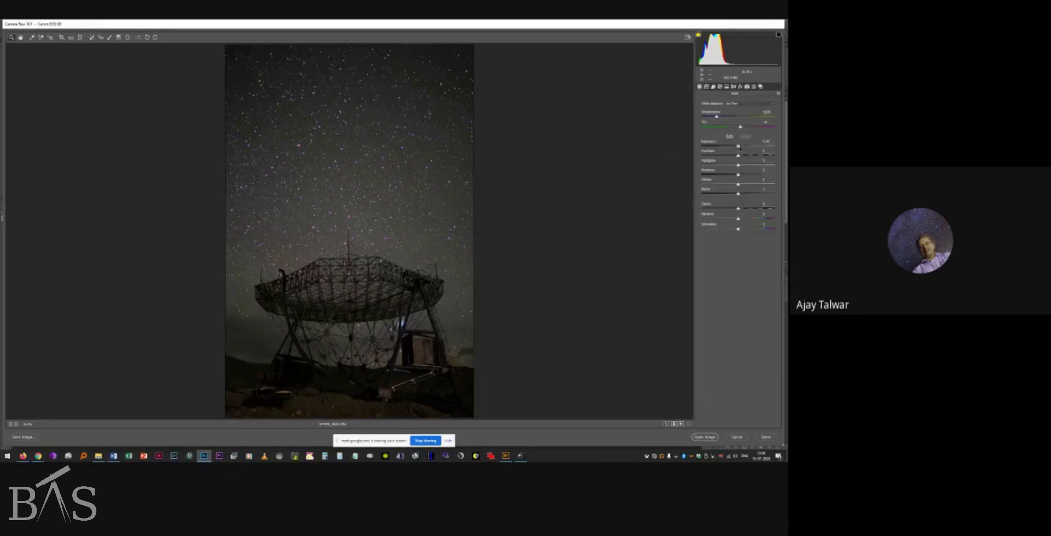
{"action": "left_click_drag", "start_coordinate": [738, 147], "coordinate": [755, 147]}
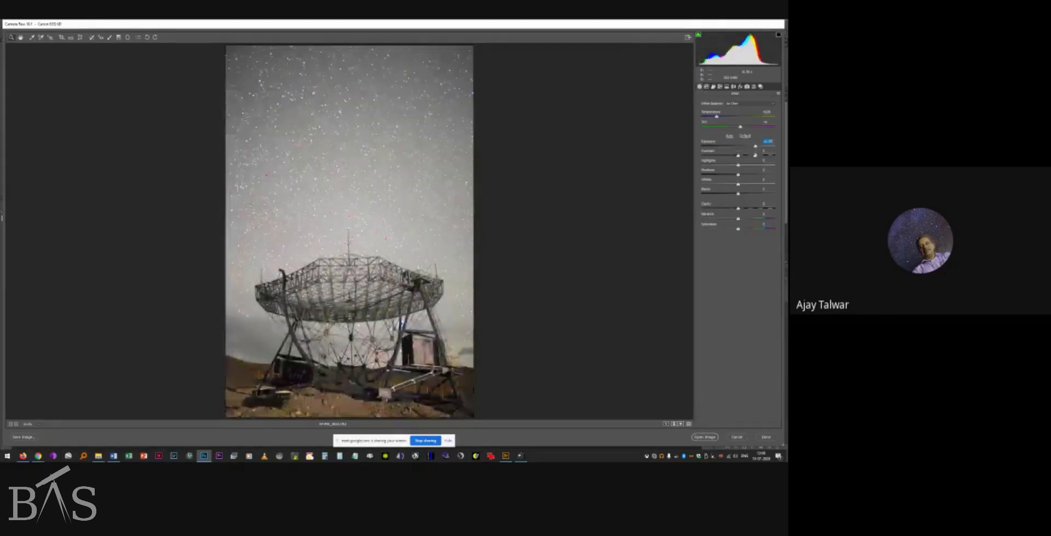
{"action": "left_click", "coordinate": [765, 438]}
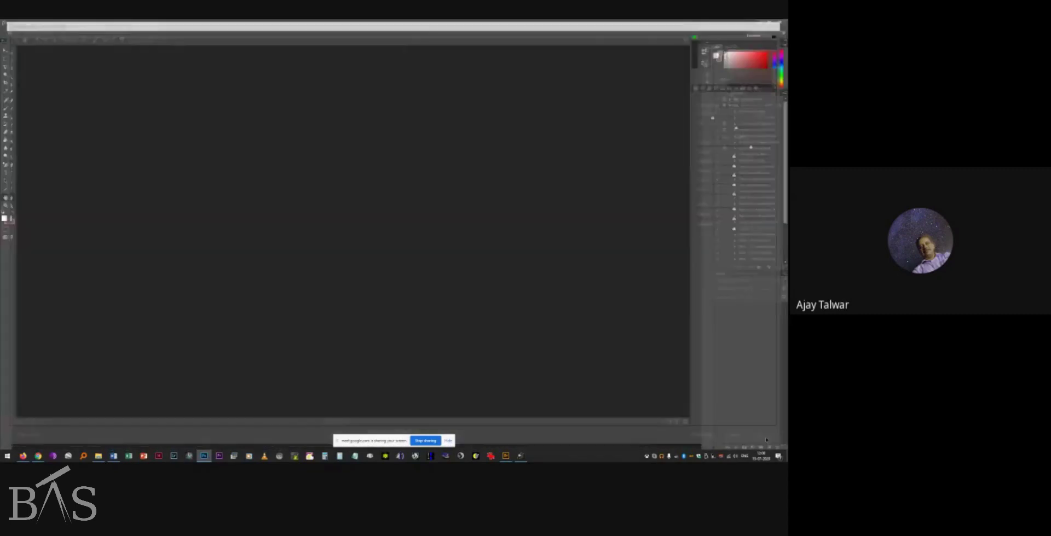
Delete the radio telescope image's xmp side car file in File Explorer, comparing its thumbnail in Adobe Bridge before and after.
{"action": "mouse_move", "coordinate": [508, 459]}
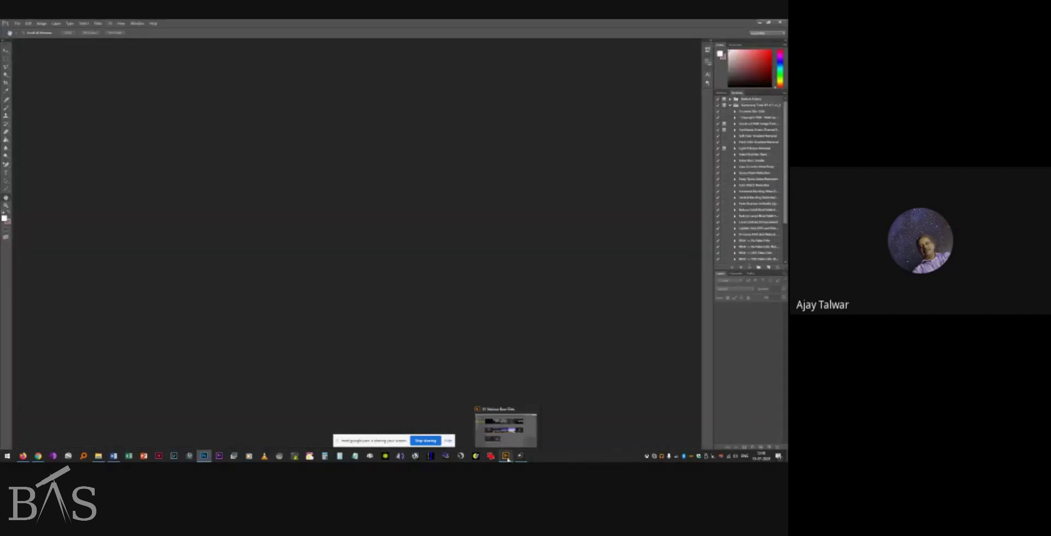
{"action": "left_click", "coordinate": [508, 459]}
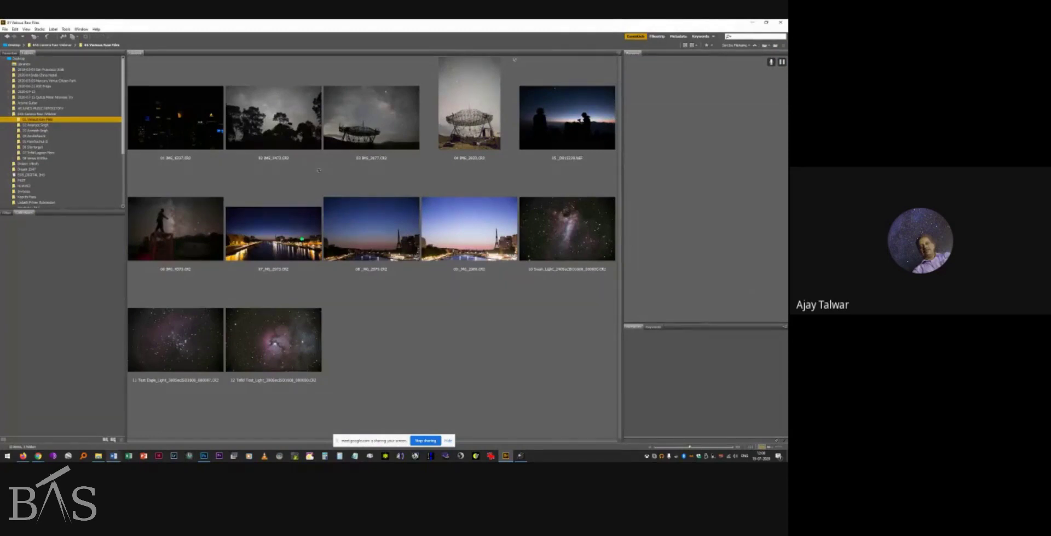
{"action": "left_click", "coordinate": [98, 456]}
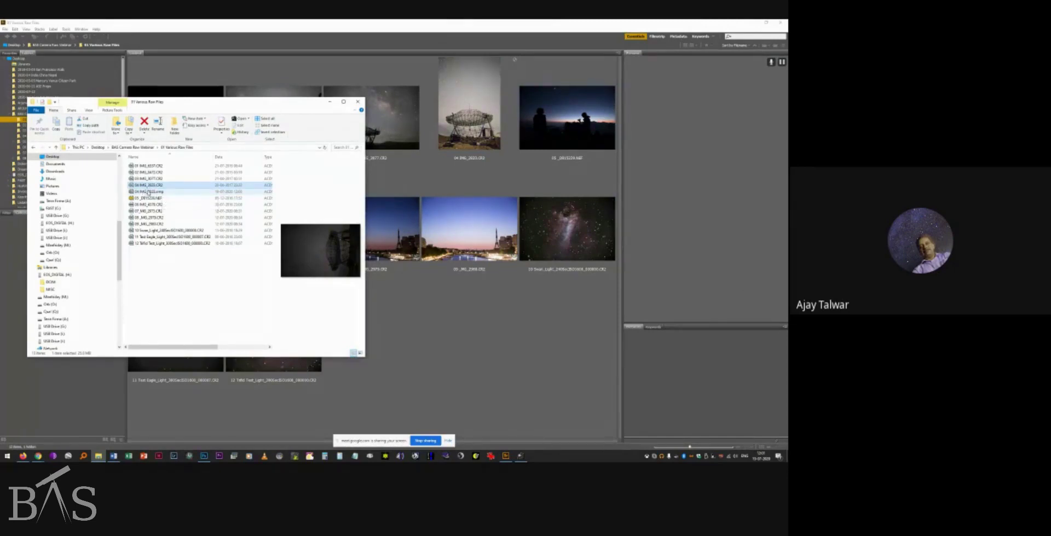
{"action": "left_click", "coordinate": [149, 192]}
{"action": "key", "text": "Delete"}
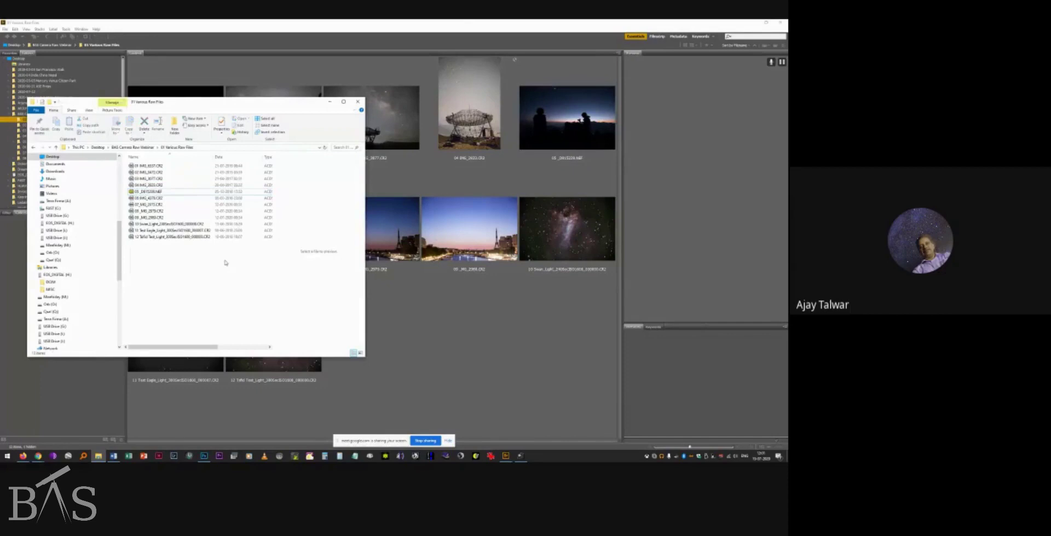
{"action": "left_click", "coordinate": [466, 75]}
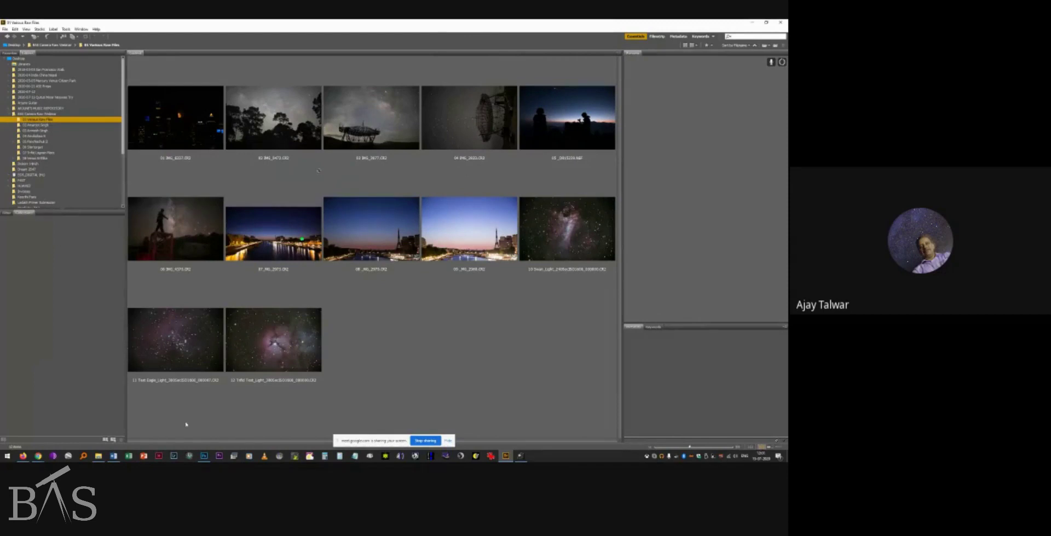
Check the webinar outline in Word and minimize the windows in front of Photoshop.
{"action": "left_click", "coordinate": [114, 457]}
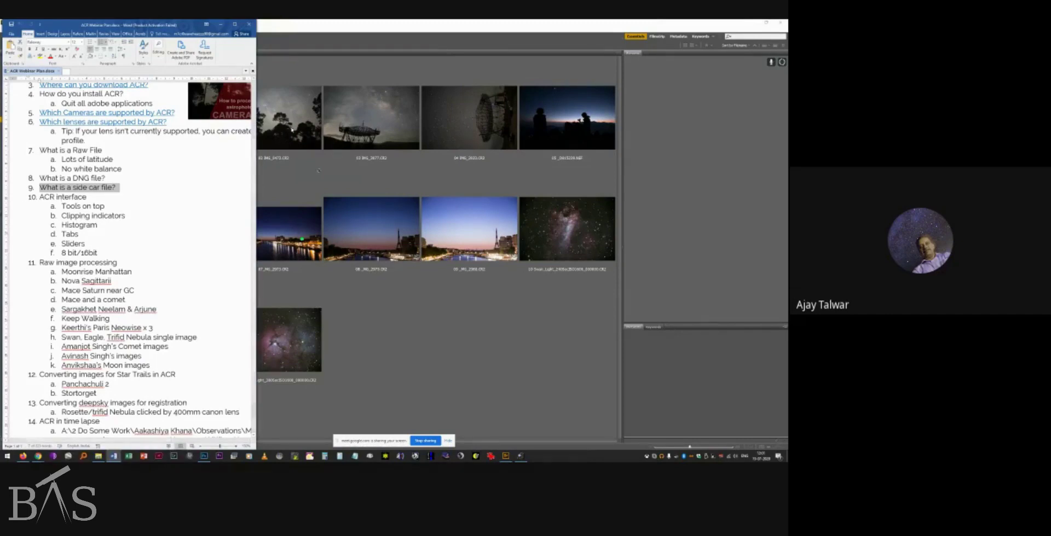
{"action": "left_click", "coordinate": [753, 23]}
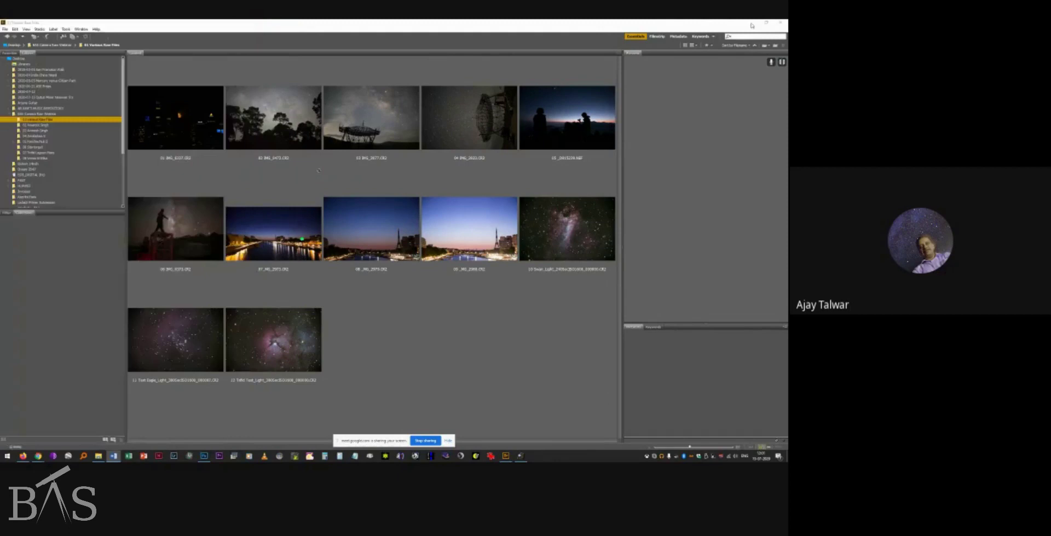
{"action": "left_click", "coordinate": [310, 27]}
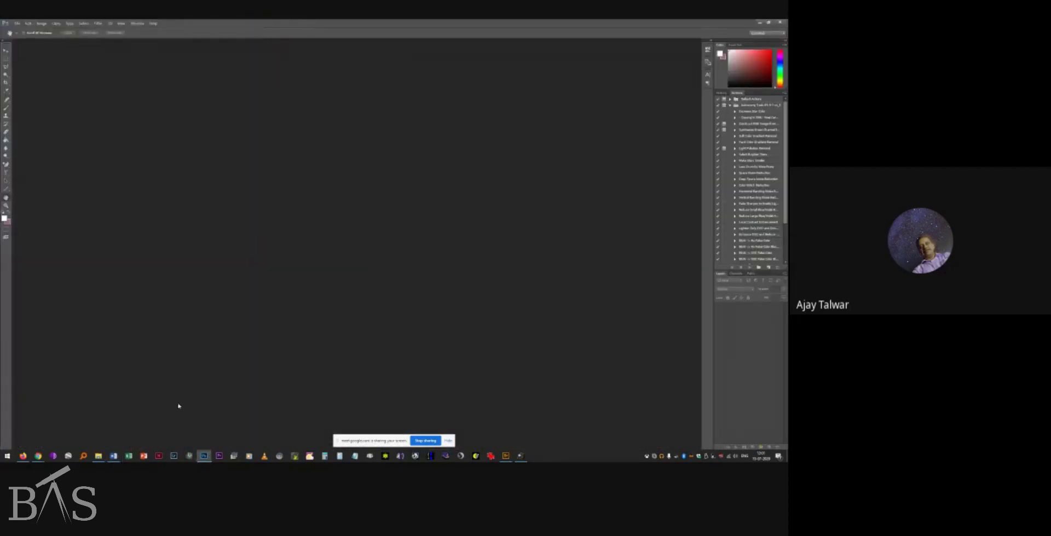
Open all raw files of the 01 Various Raw Files folder together in Camera Raw from File Explorer.
{"action": "left_click", "coordinate": [98, 456]}
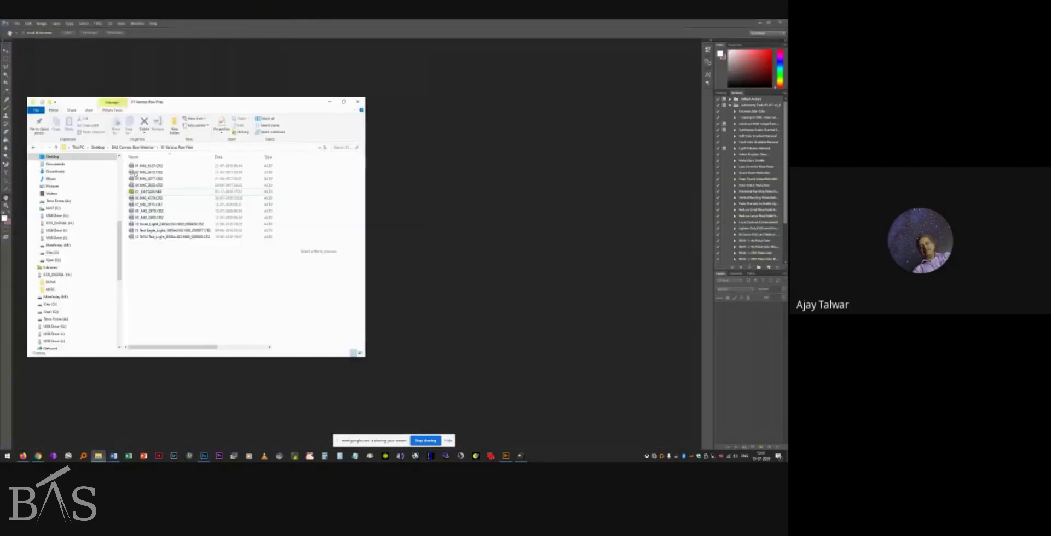
{"action": "left_click", "coordinate": [147, 166]}
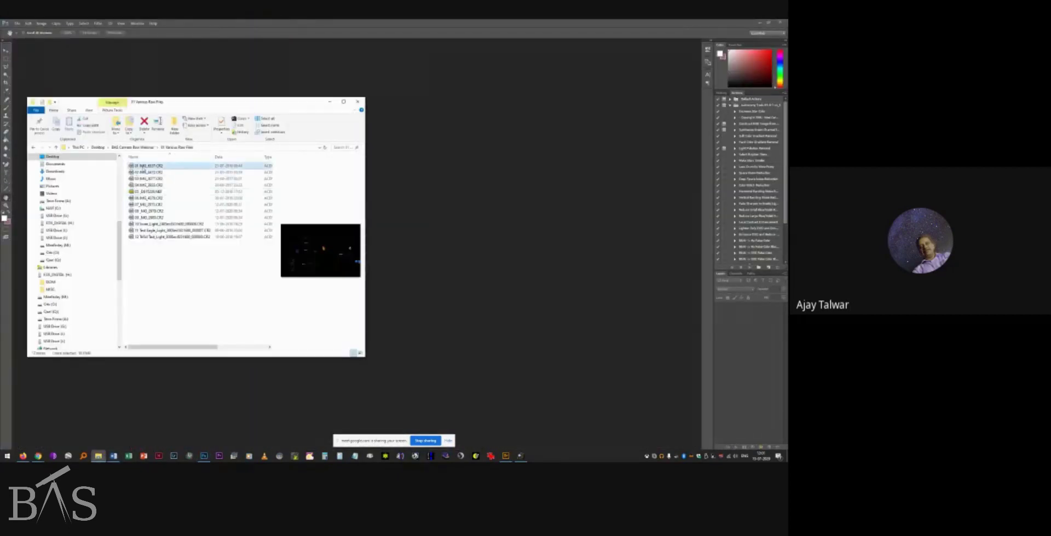
{"action": "left_click", "coordinate": [149, 236], "text": "shift"}
{"action": "left_click_drag", "start_coordinate": [150, 171], "coordinate": [415, 161]}
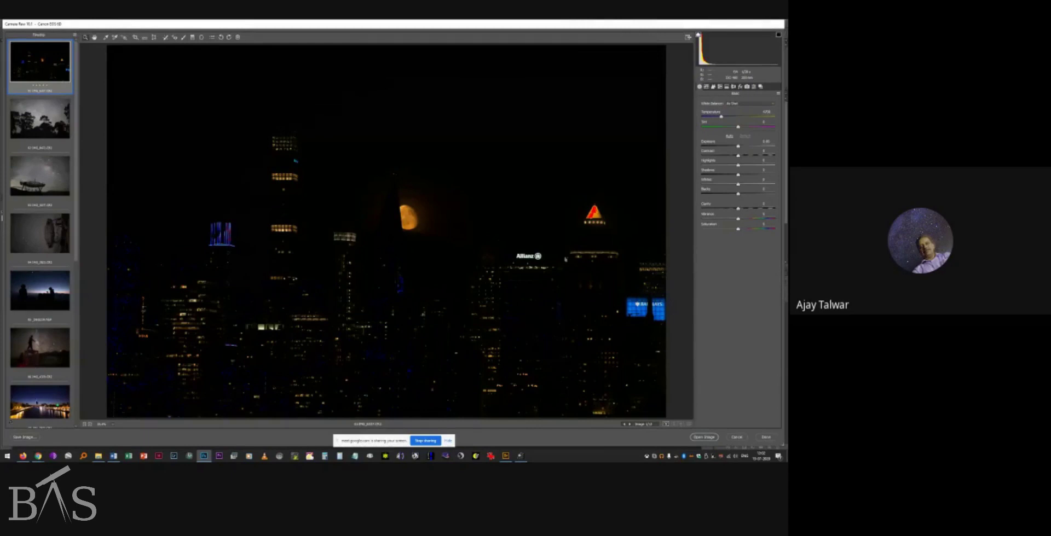
Look through the filmstrip's river, Eiffel Tower, nebula and radio telescope images and view the filmstrip's selection and sync commands.
{"action": "left_click", "coordinate": [40, 402]}
{"action": "scroll", "coordinate": [40, 274], "scroll_direction": "down", "scroll_amount": 3}
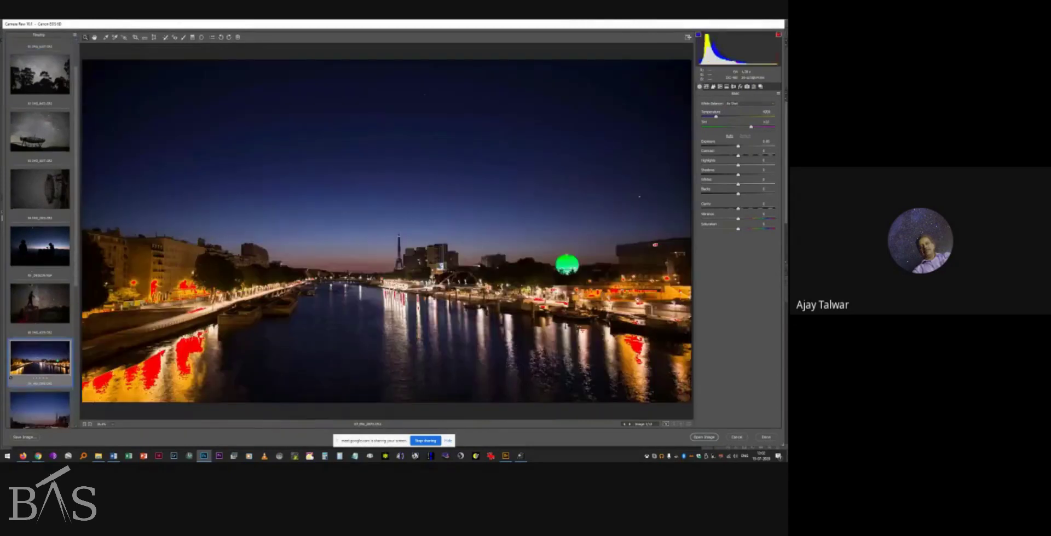
{"action": "left_click", "coordinate": [42, 363]}
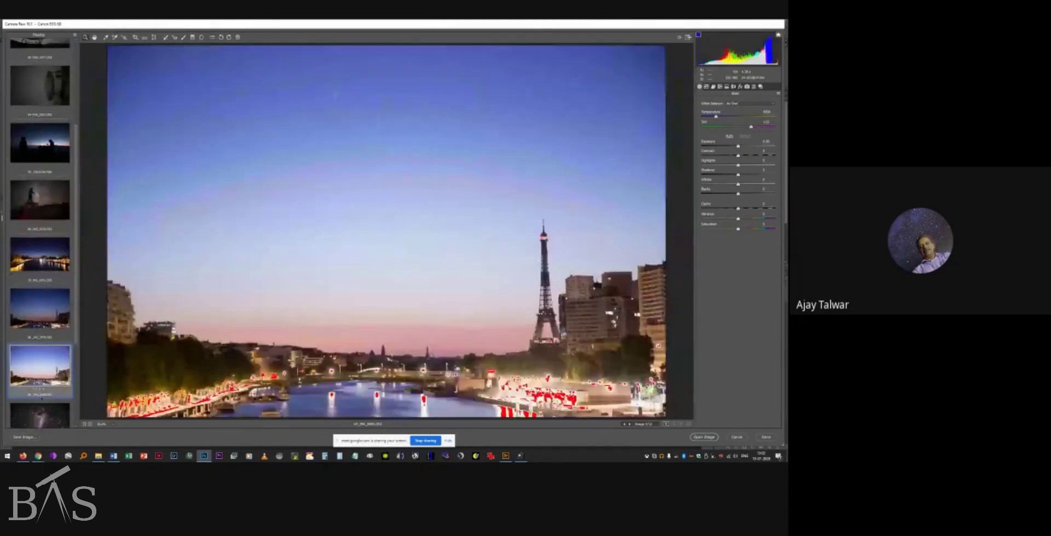
{"action": "left_click", "coordinate": [40, 415]}
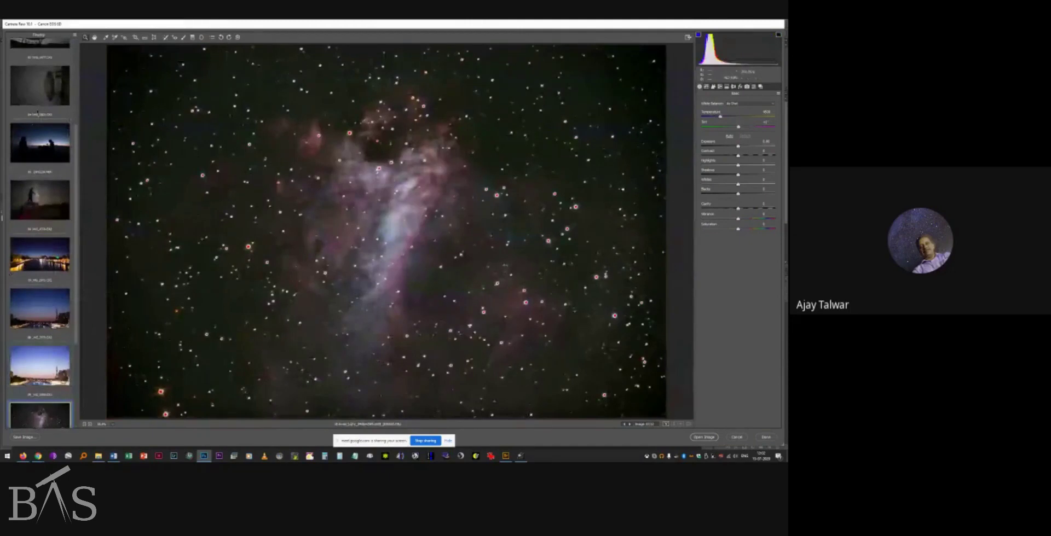
{"action": "left_click", "coordinate": [40, 85]}
{"action": "scroll", "coordinate": [40, 230], "scroll_direction": "up", "scroll_amount": 1}
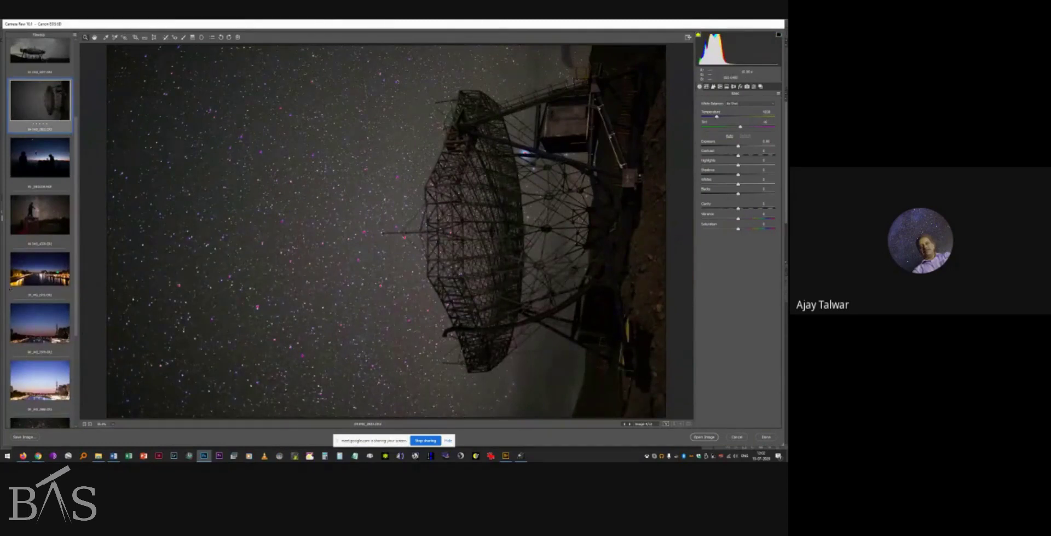
{"action": "left_click_drag", "start_coordinate": [75, 229], "coordinate": [75, 64]}
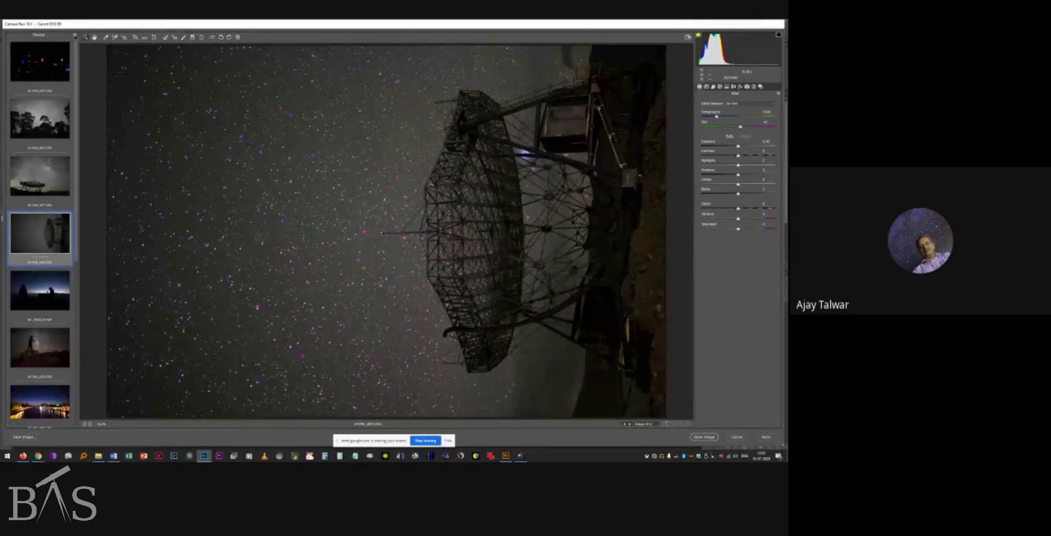
{"action": "left_click", "coordinate": [74, 37]}
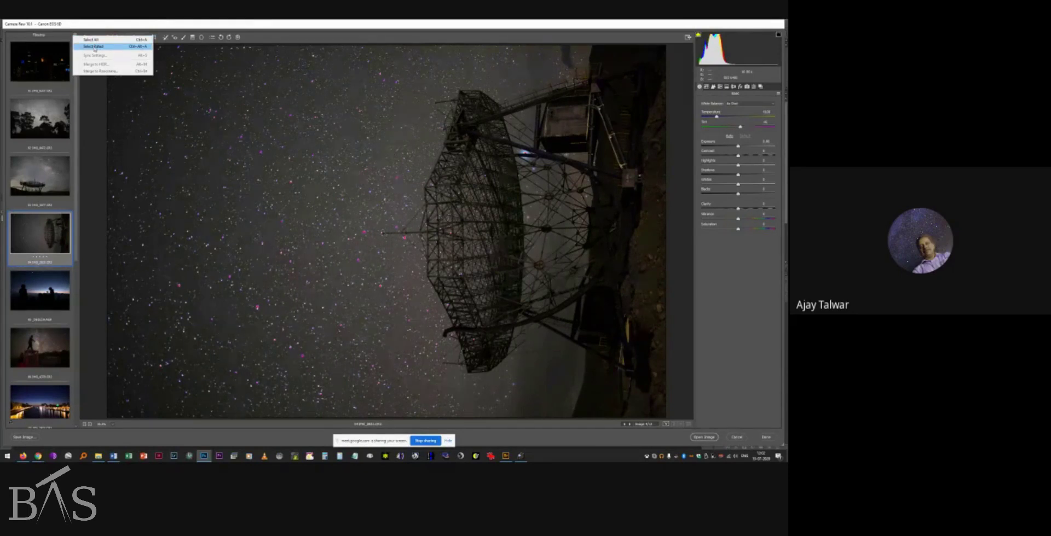
Raise the moonlit skyline image's exposure strongly and select all images in the filmstrip.
{"action": "left_click", "coordinate": [41, 69]}
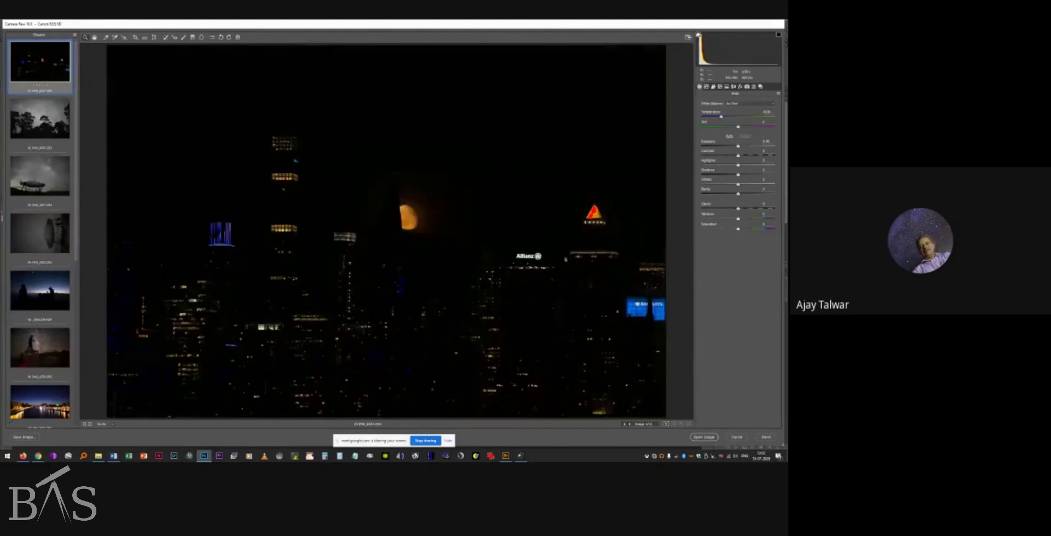
{"action": "left_click_drag", "start_coordinate": [739, 147], "coordinate": [769, 148]}
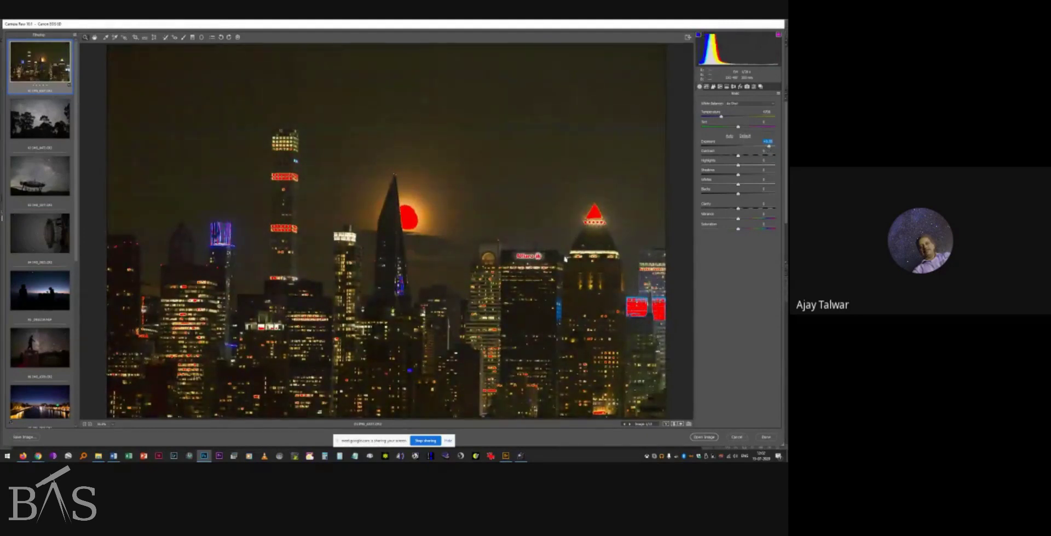
{"action": "left_click", "coordinate": [75, 37]}
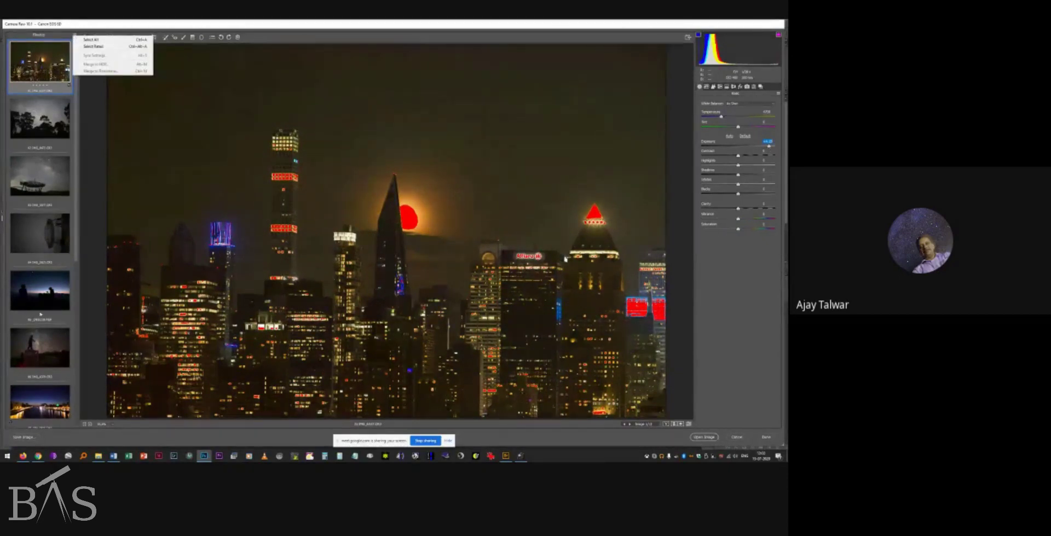
{"action": "left_click", "coordinate": [89, 39]}
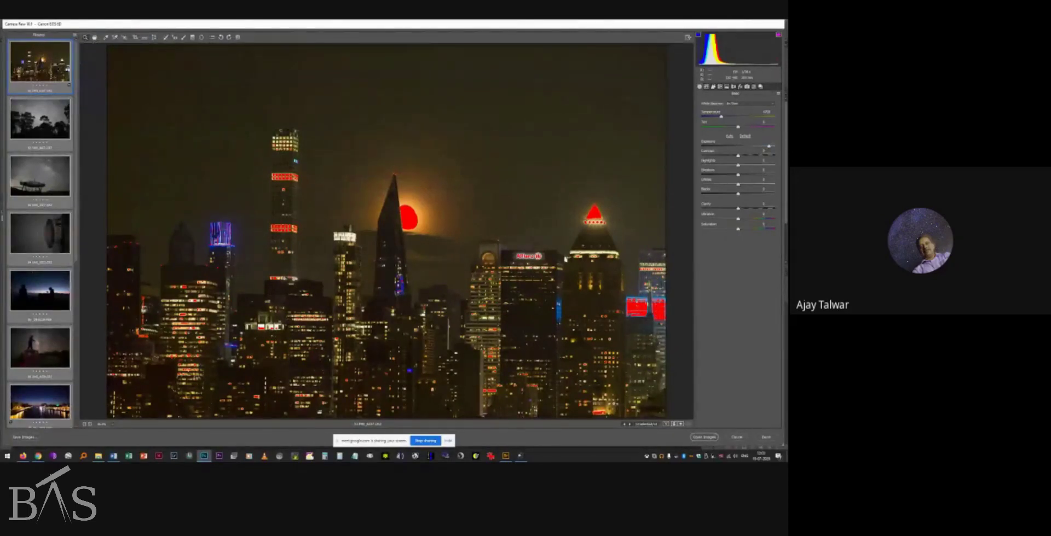
Open the settings synchronization for the selected images, choose the Everything subset, and cancel without syncing.
{"action": "left_click", "coordinate": [75, 35]}
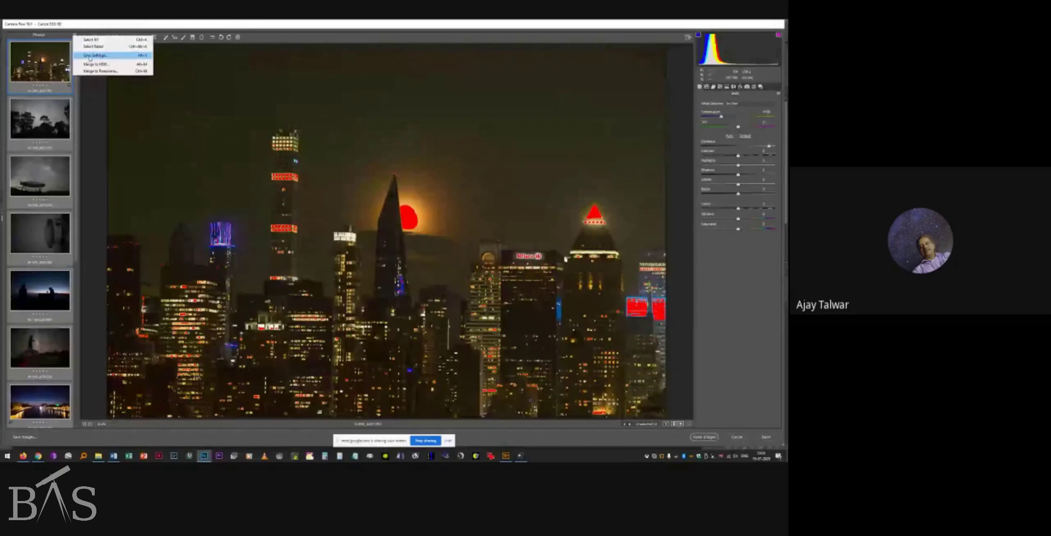
{"action": "left_click", "coordinate": [91, 56]}
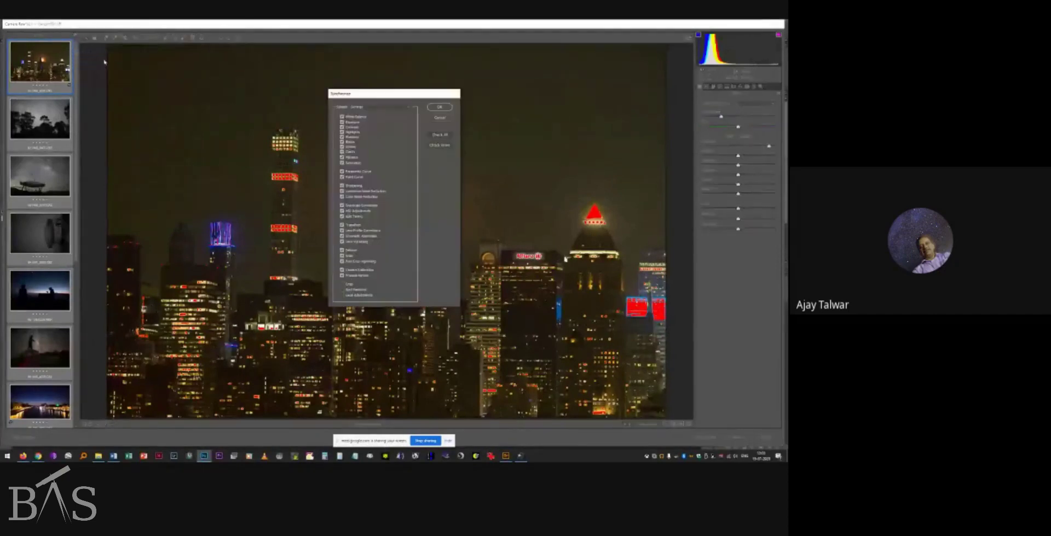
{"action": "left_click", "coordinate": [363, 108]}
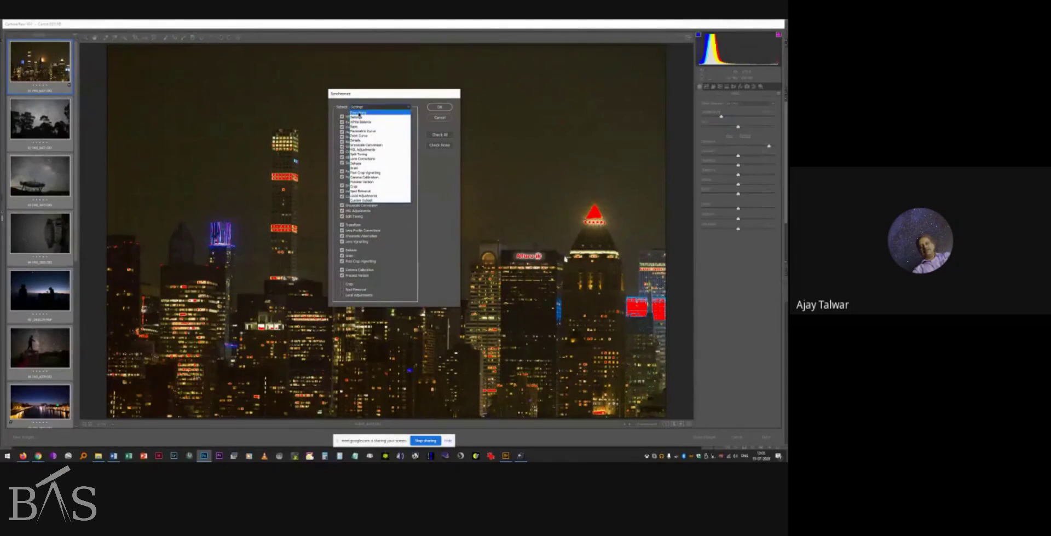
{"action": "left_click", "coordinate": [366, 112]}
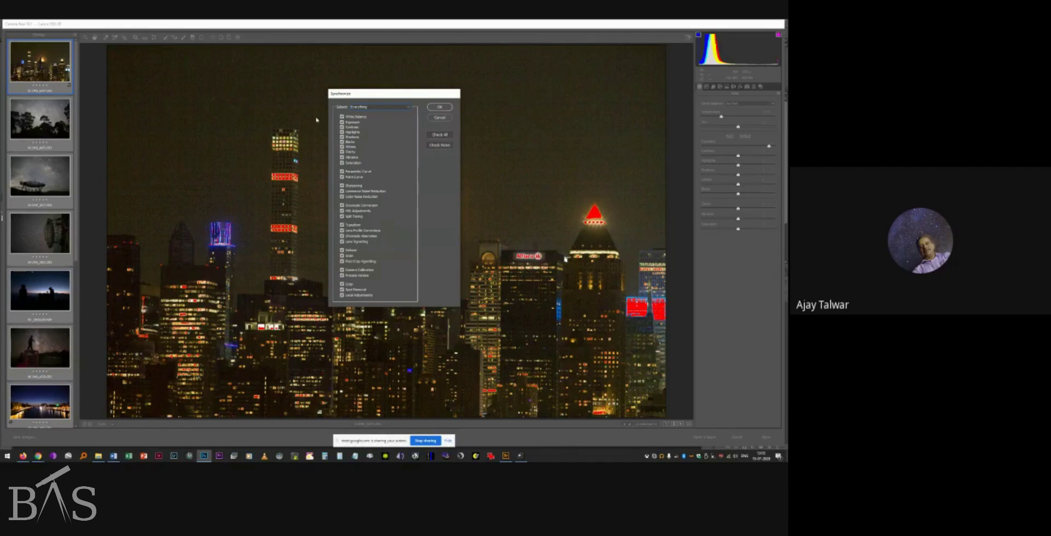
{"action": "left_click", "coordinate": [441, 118]}
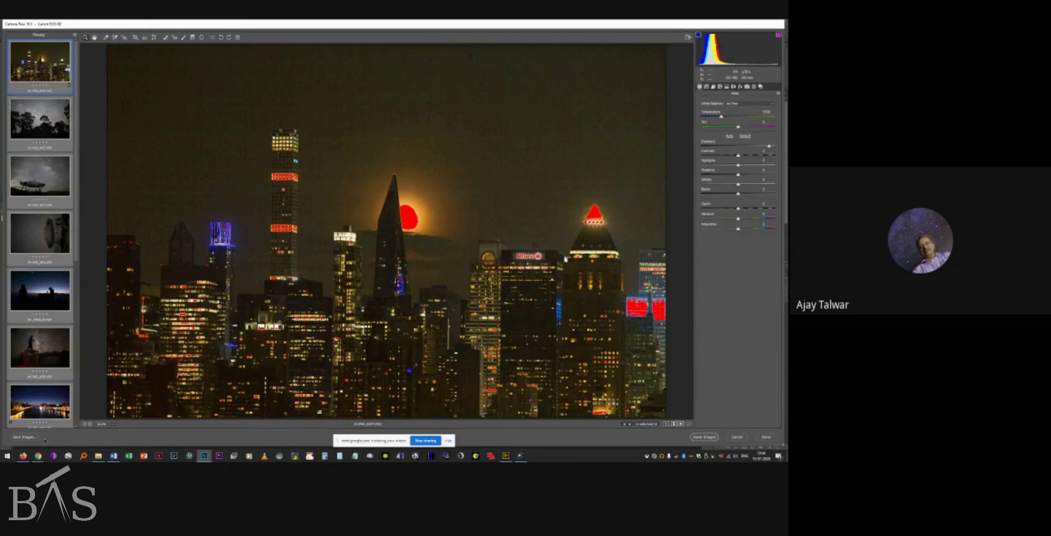
Switch to the Google Meet window and read the latest chat messages.
{"action": "left_click", "coordinate": [34, 453]}
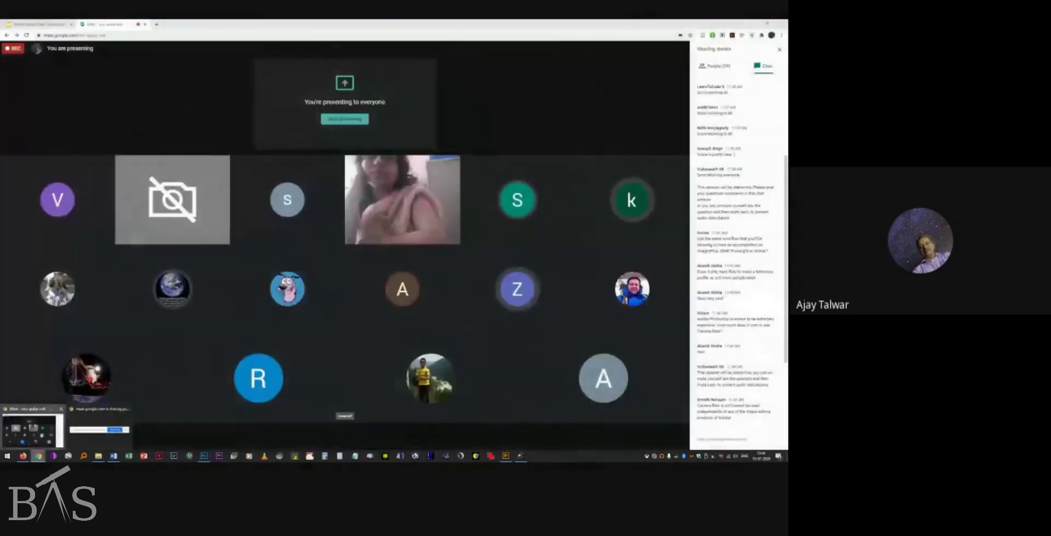
{"action": "scroll", "coordinate": [759, 323], "scroll_direction": "down", "scroll_amount": 3}
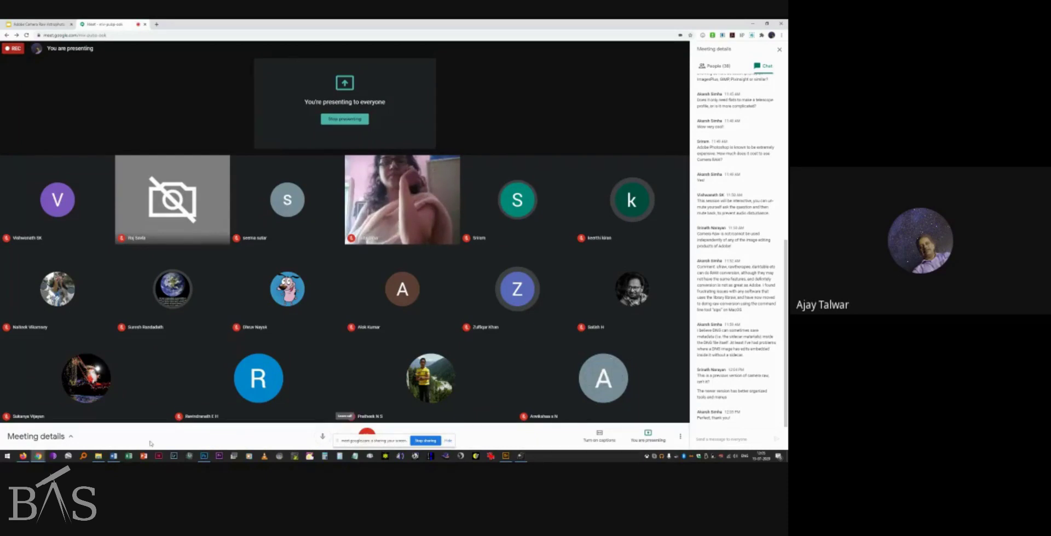
{"action": "mouse_move", "coordinate": [204, 456]}
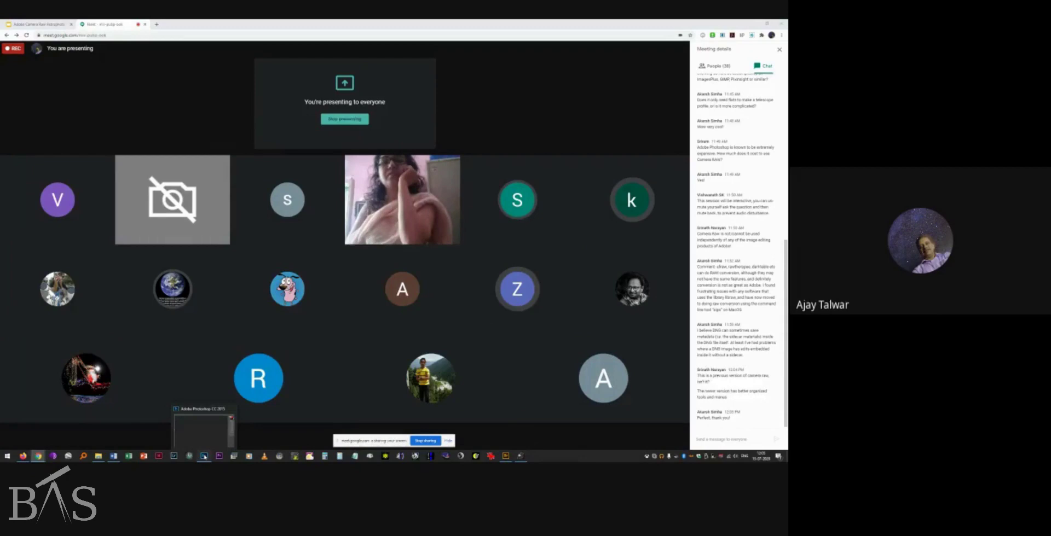
Switch back to Camera Raw in Photoshop and inspect the moonlit skyline image at different magnifications with the Zoom tool.
{"action": "left_click", "coordinate": [204, 456]}
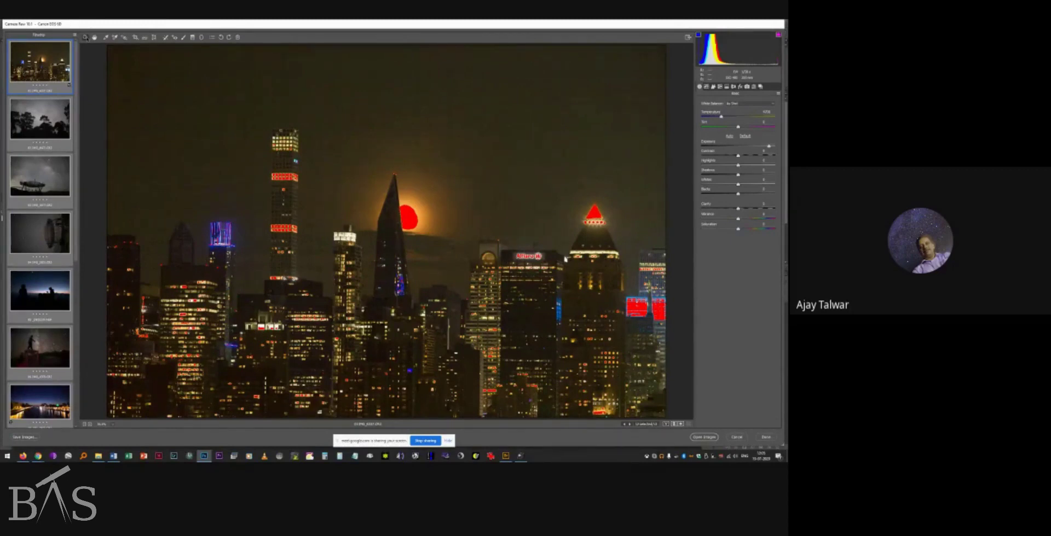
{"action": "left_click", "coordinate": [86, 37]}
{"action": "left_click_drag", "start_coordinate": [380, 155], "coordinate": [359, 169]}
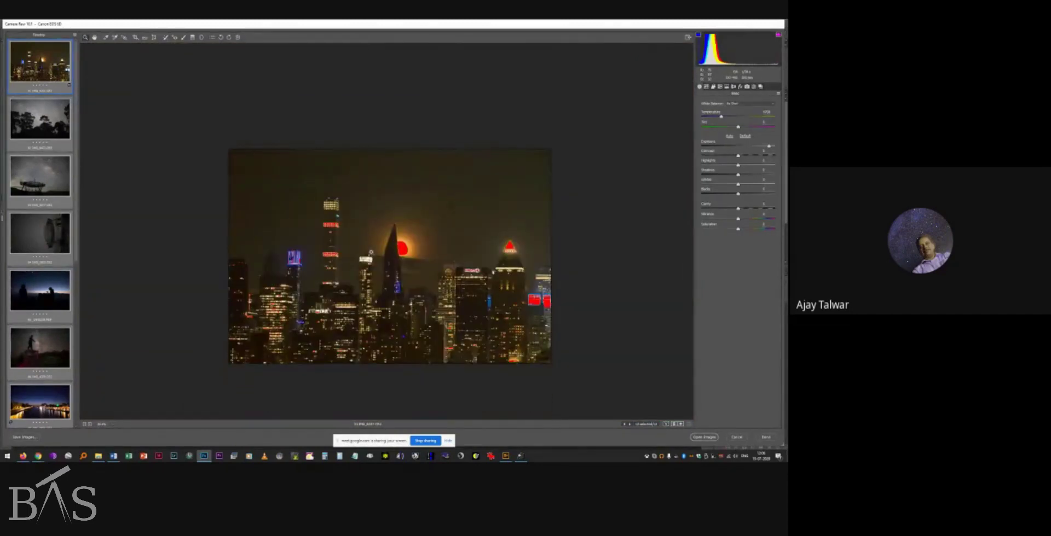
{"action": "scroll", "coordinate": [394, 251], "scroll_direction": "up", "scroll_amount": 4}
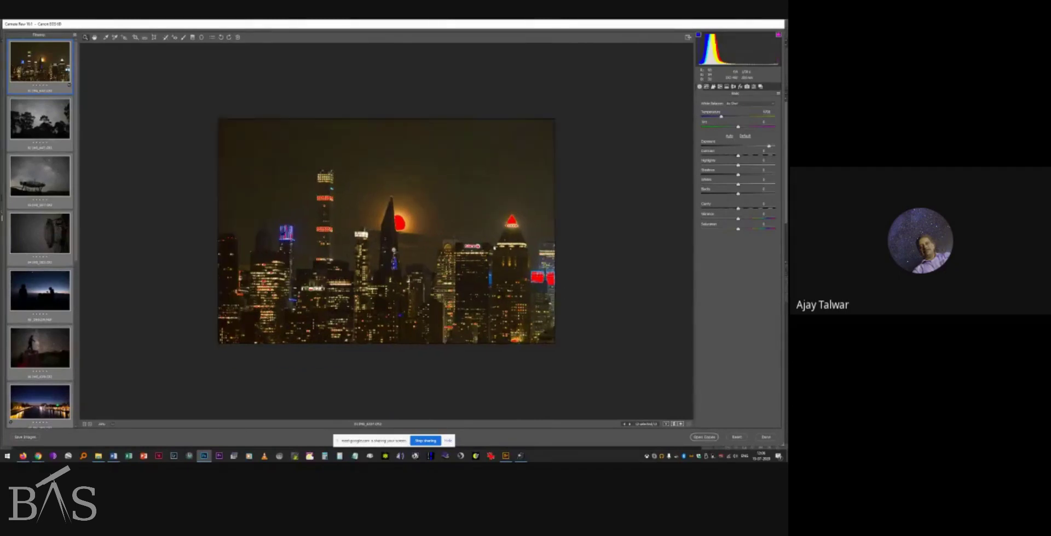
{"action": "scroll", "coordinate": [394, 250], "scroll_direction": "down", "scroll_amount": 1}
{"action": "scroll", "coordinate": [386, 232], "scroll_direction": "up", "scroll_amount": 2}
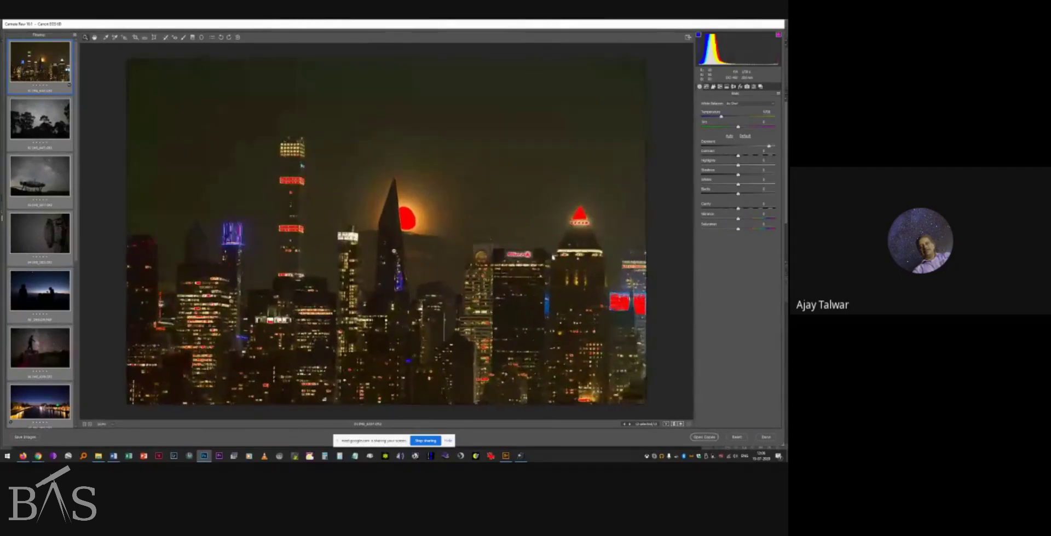
{"action": "scroll", "coordinate": [393, 251], "scroll_direction": "up", "scroll_amount": 5}
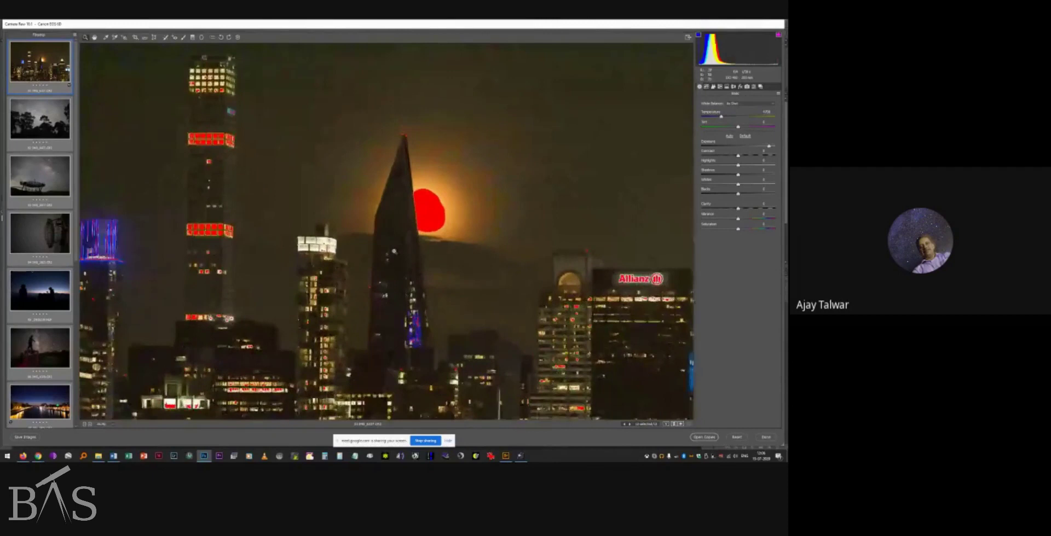
{"action": "scroll", "coordinate": [393, 251], "scroll_direction": "up", "scroll_amount": 3}
{"action": "scroll", "coordinate": [393, 251], "scroll_direction": "down", "scroll_amount": 3}
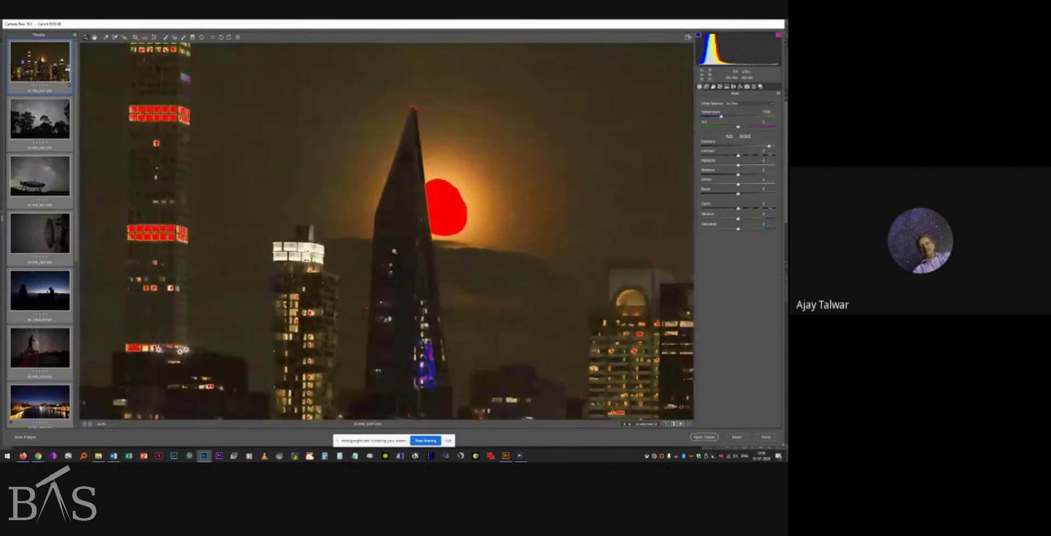
{"action": "scroll", "coordinate": [393, 250], "scroll_direction": "down", "scroll_amount": 4}
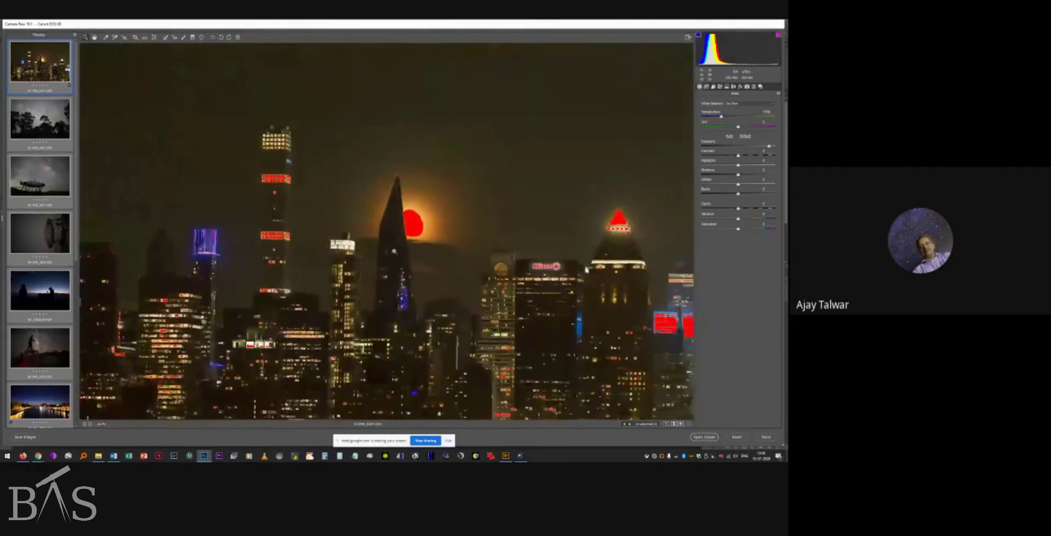
{"action": "scroll", "coordinate": [394, 251], "scroll_direction": "down", "scroll_amount": 2}
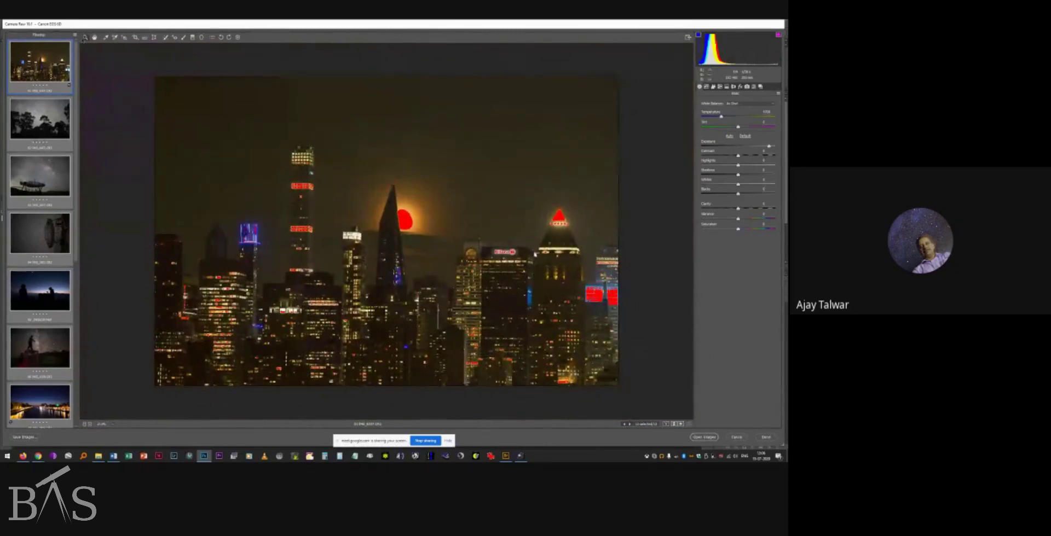
Compare the skyline image at 100% magnification and fitted in view, ending at 100%.
{"action": "left_click", "coordinate": [94, 37]}
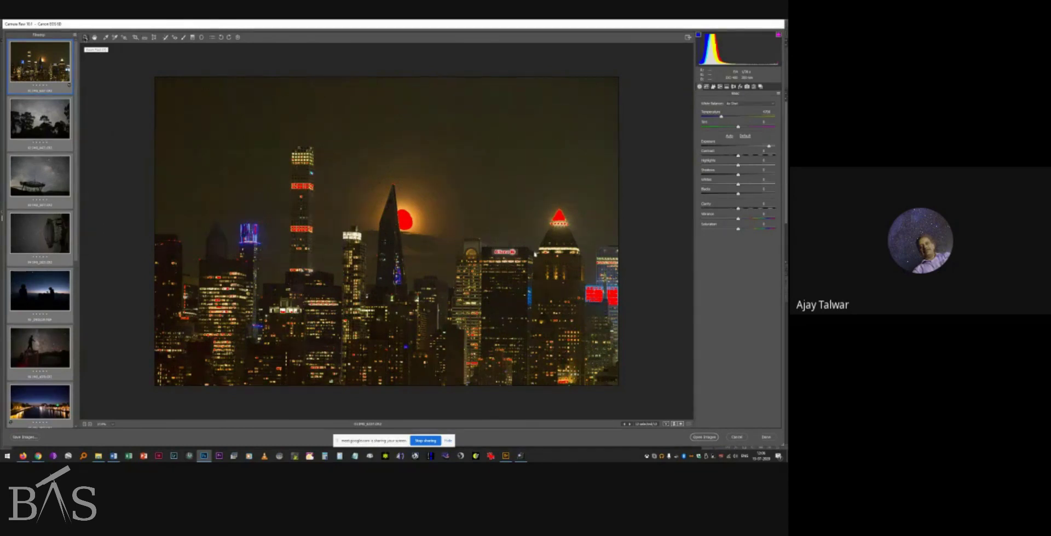
{"action": "double_click", "coordinate": [85, 38]}
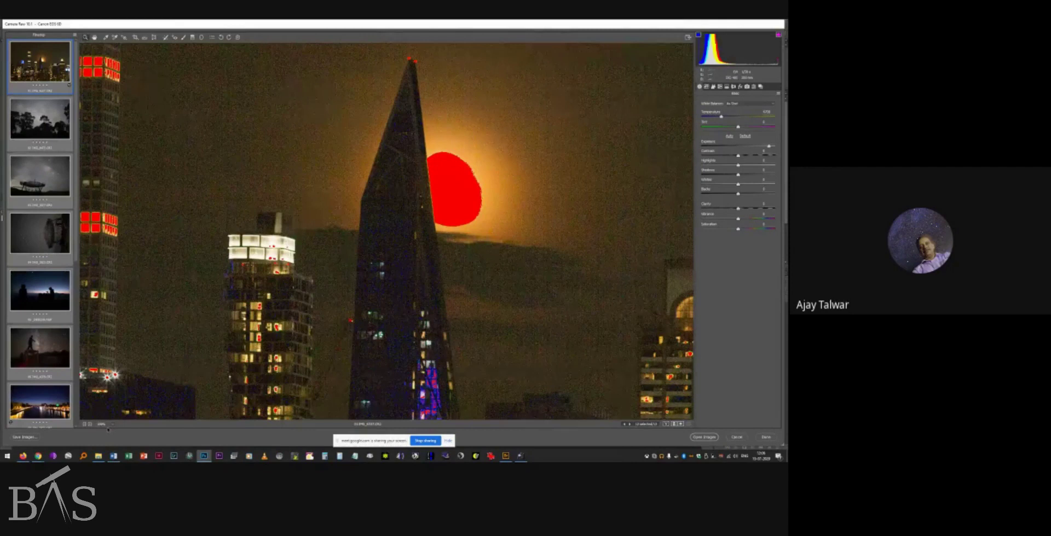
{"action": "left_click", "coordinate": [113, 426]}
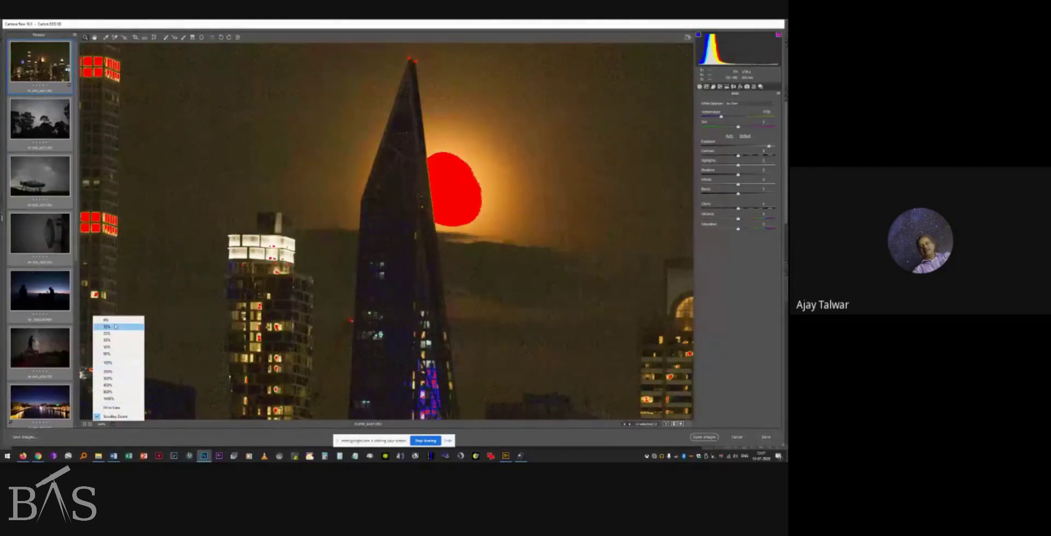
{"action": "left_click", "coordinate": [112, 408]}
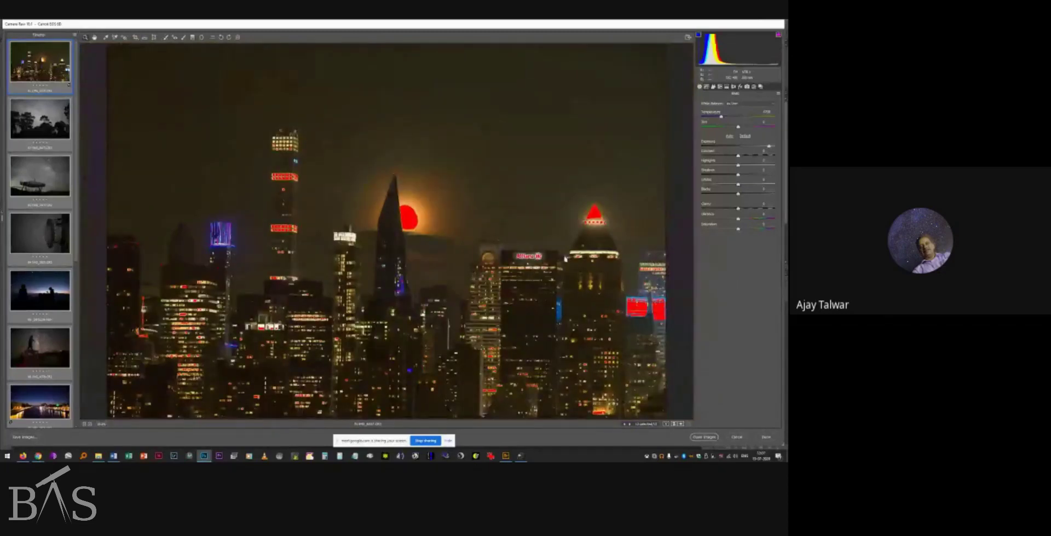
{"action": "double_click", "coordinate": [85, 37]}
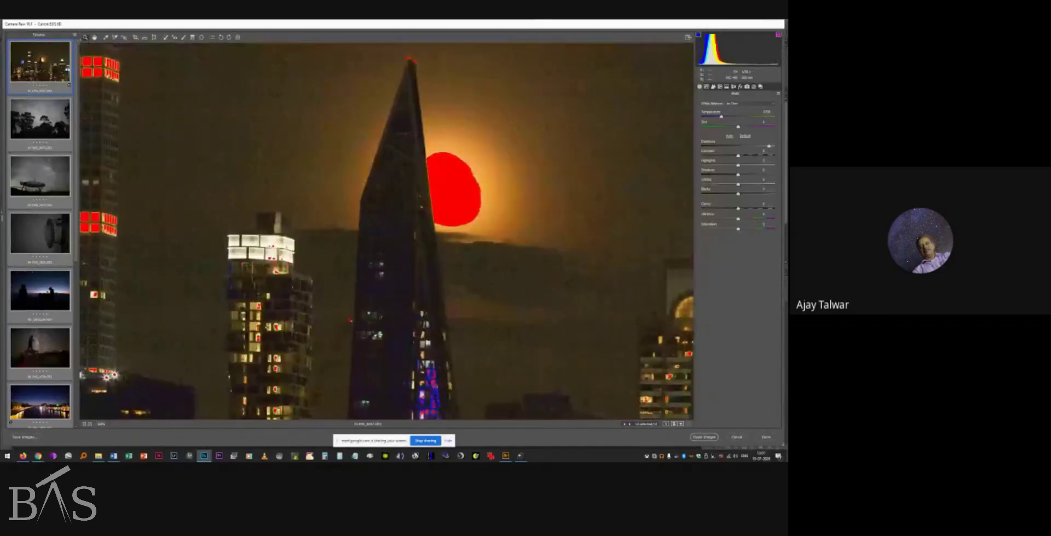
Examine the magnified skyline's towers and lit windows with the Hand tool, fit the image in view, and check the available zoom levels.
{"action": "left_click", "coordinate": [94, 38]}
{"action": "left_click_drag", "start_coordinate": [323, 125], "coordinate": [384, 246]}
{"action": "left_click_drag", "start_coordinate": [423, 100], "coordinate": [276, 52]}
{"action": "left_click_drag", "start_coordinate": [406, 184], "coordinate": [376, 122]}
{"action": "left_click_drag", "start_coordinate": [398, 371], "coordinate": [294, 116]}
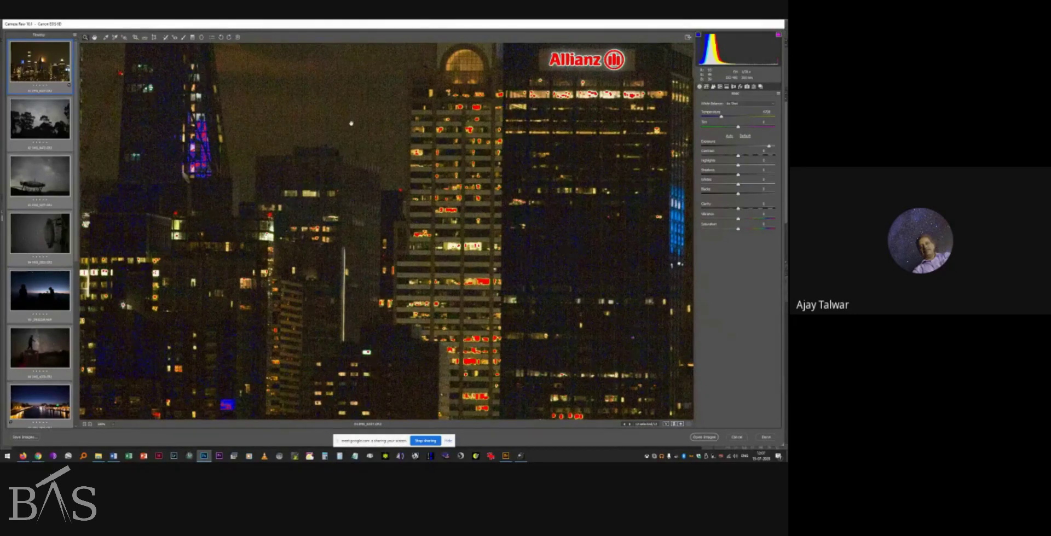
{"action": "left_click_drag", "start_coordinate": [351, 124], "coordinate": [256, 312]}
{"action": "left_click_drag", "start_coordinate": [547, 264], "coordinate": [528, 62]}
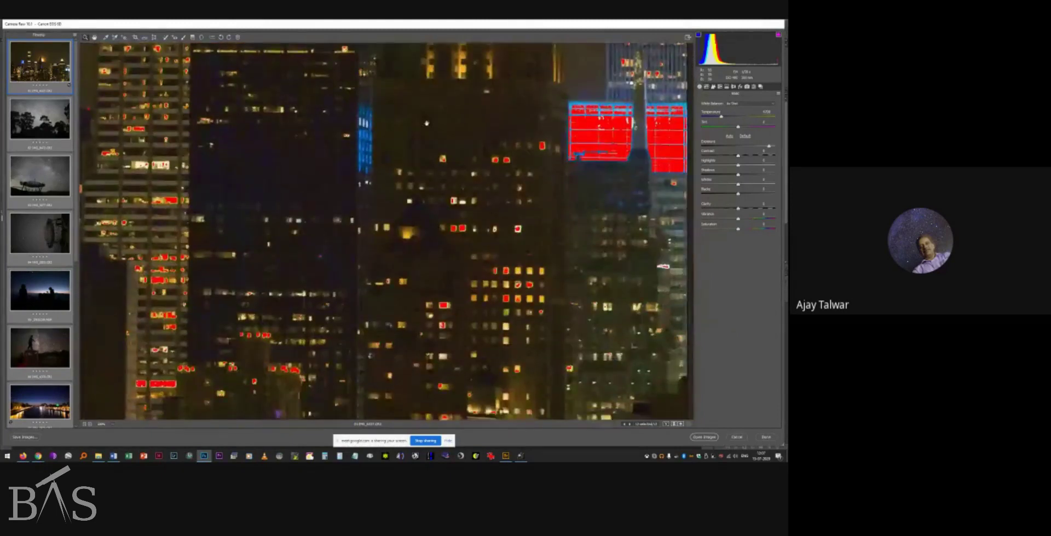
{"action": "left_click_drag", "start_coordinate": [493, 247], "coordinate": [493, 208]}
{"action": "left_click_drag", "start_coordinate": [383, 356], "coordinate": [673, 313]}
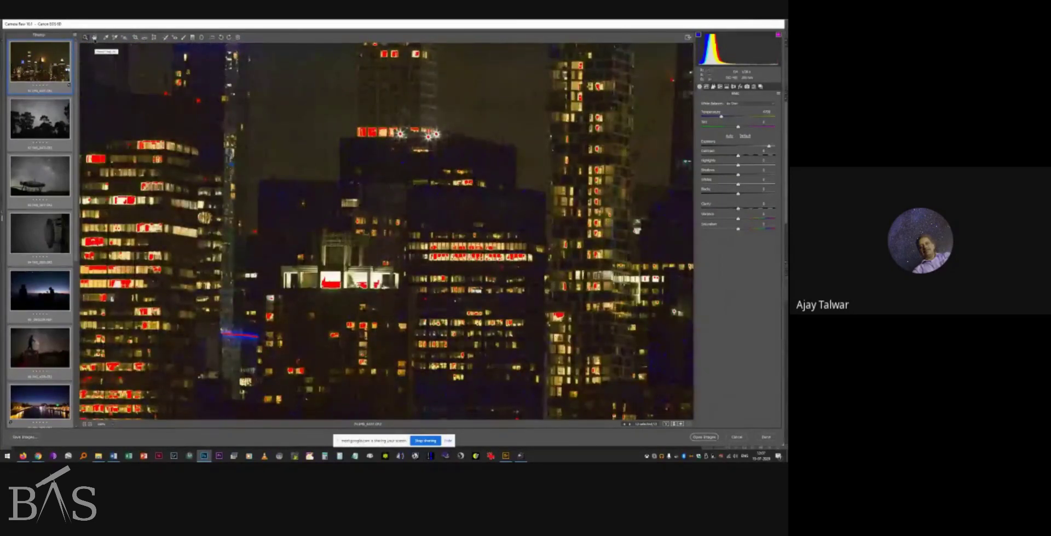
{"action": "double_click", "coordinate": [95, 38]}
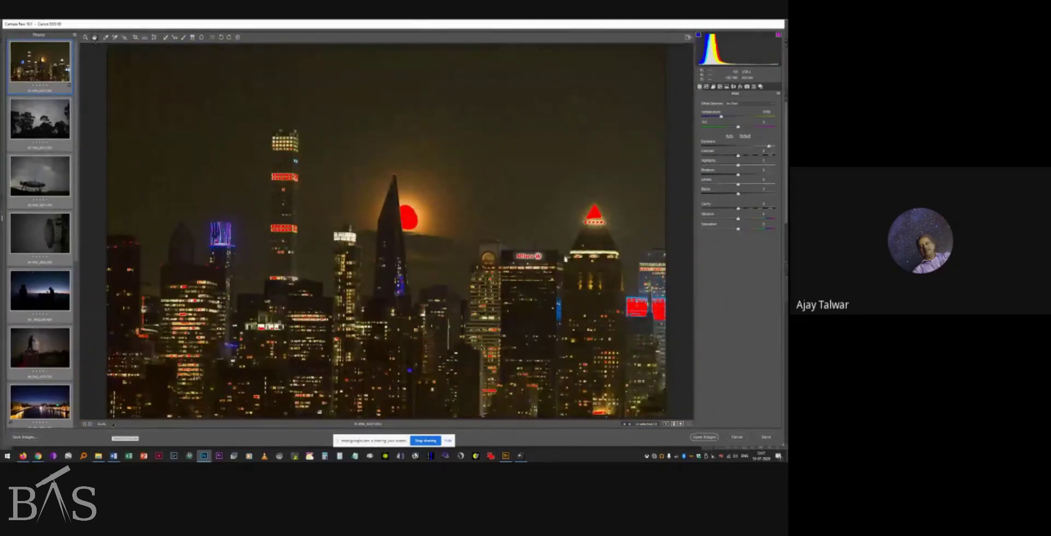
{"action": "left_click", "coordinate": [102, 424]}
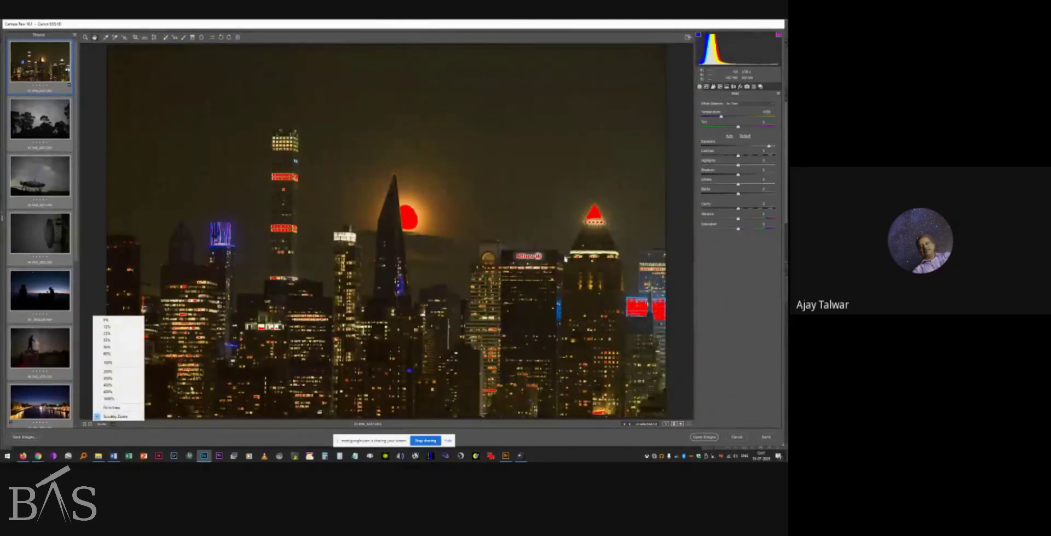
{"action": "left_click", "coordinate": [244, 313]}
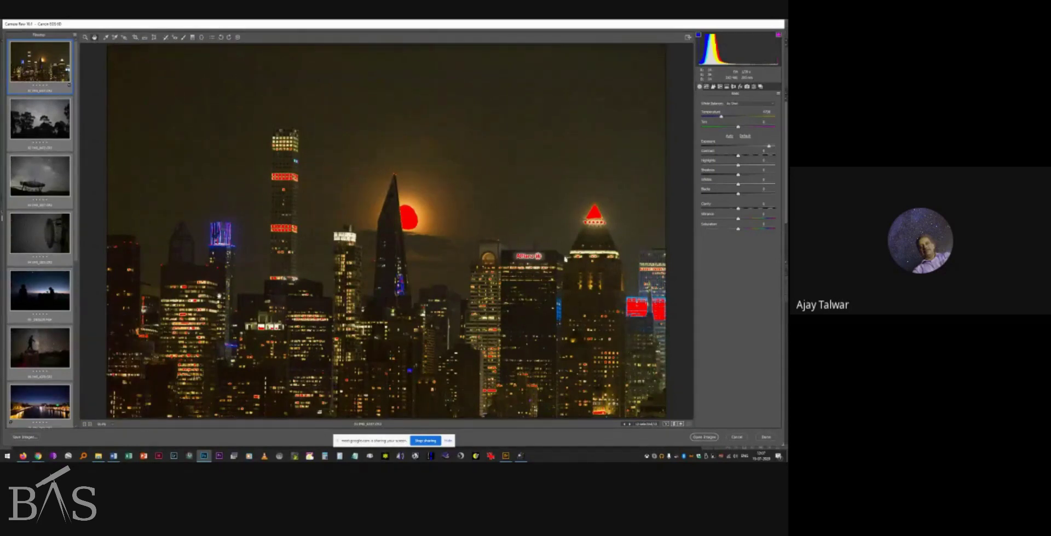
Shrink the Camera Raw dialog to a smaller window, compare the 100% and fitted views there, and switch to full-screen mode.
{"action": "left_click_drag", "start_coordinate": [730, 25], "coordinate": [592, 75]}
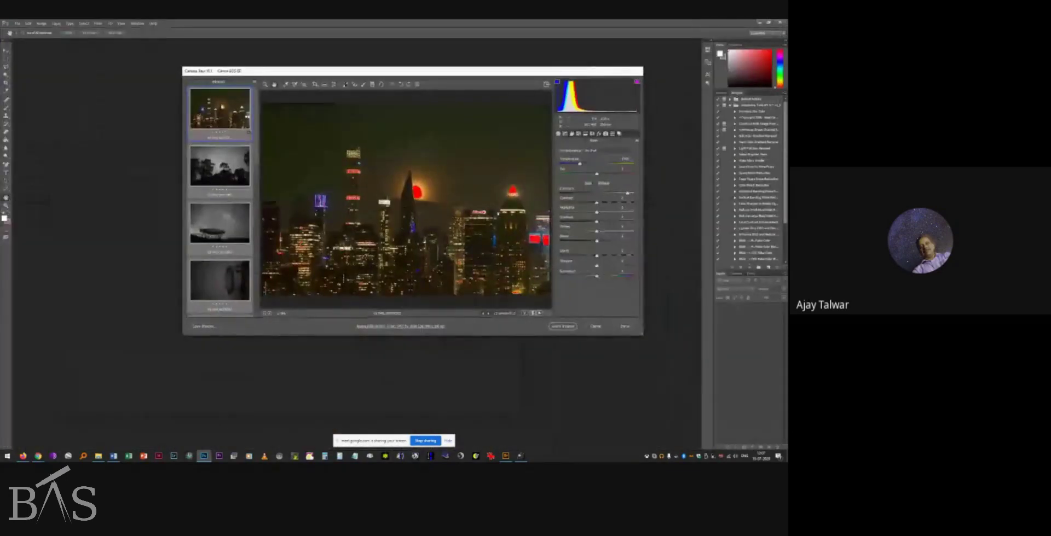
{"action": "double_click", "coordinate": [265, 84]}
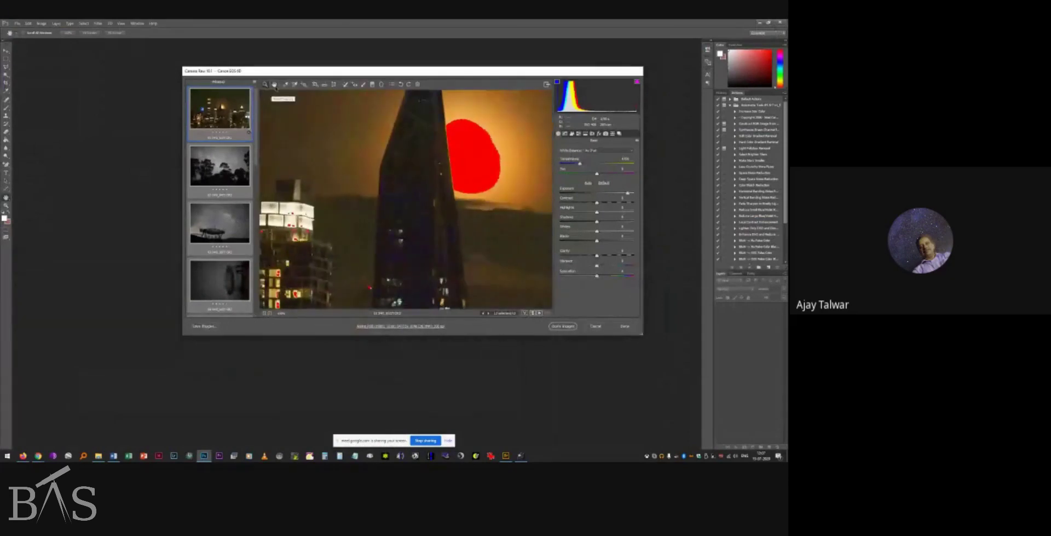
{"action": "double_click", "coordinate": [275, 85]}
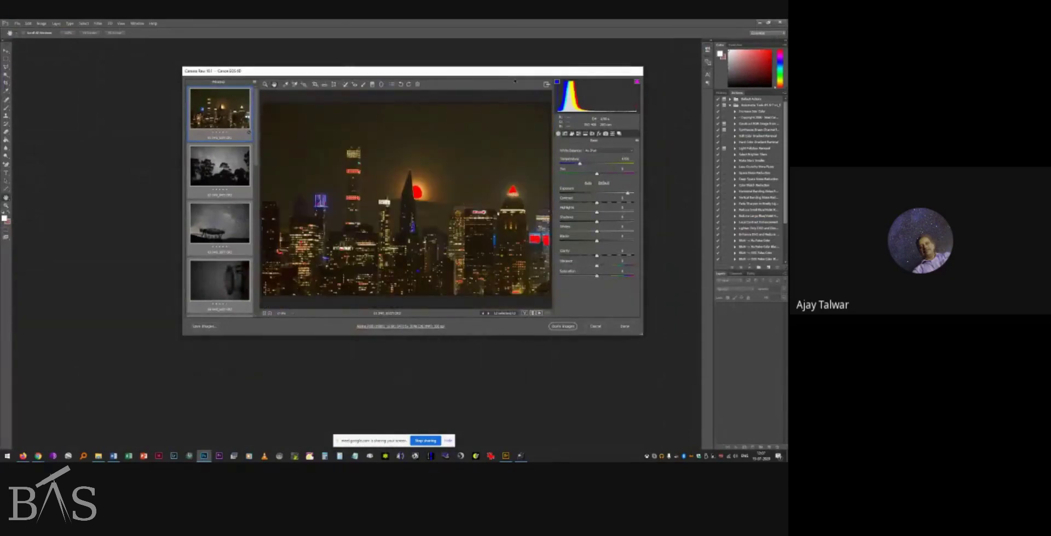
{"action": "left_click", "coordinate": [546, 85]}
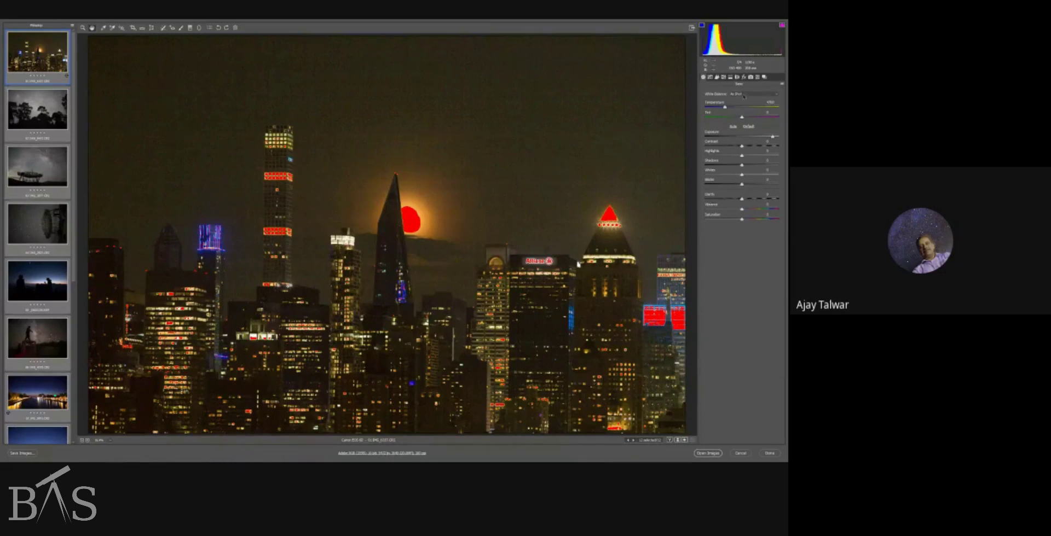
Apply the Flash white balance preset to the selected images and lower the color temperature.
{"action": "left_click", "coordinate": [744, 94]}
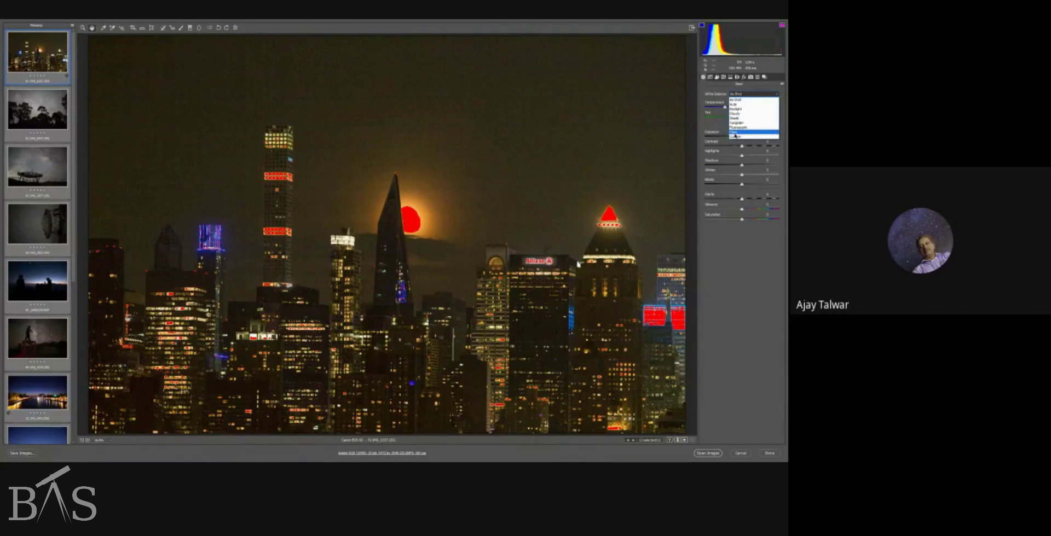
{"action": "left_click", "coordinate": [735, 134]}
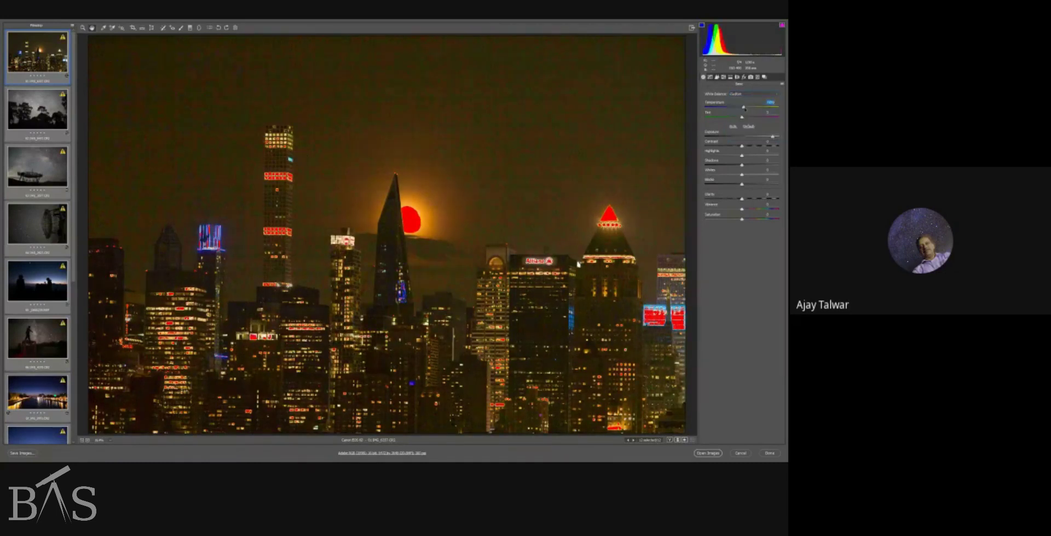
{"action": "left_click_drag", "start_coordinate": [728, 114], "coordinate": [723, 111]}
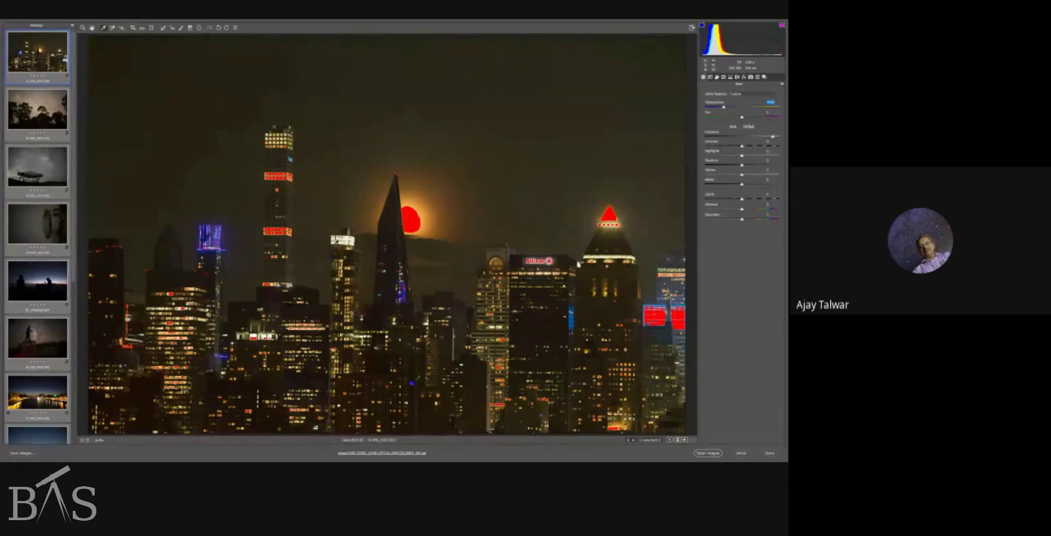
Set the white balance with the White Balance tool by sampling the sky and the lit top of a building in the skyline image.
{"action": "left_click", "coordinate": [578, 265]}
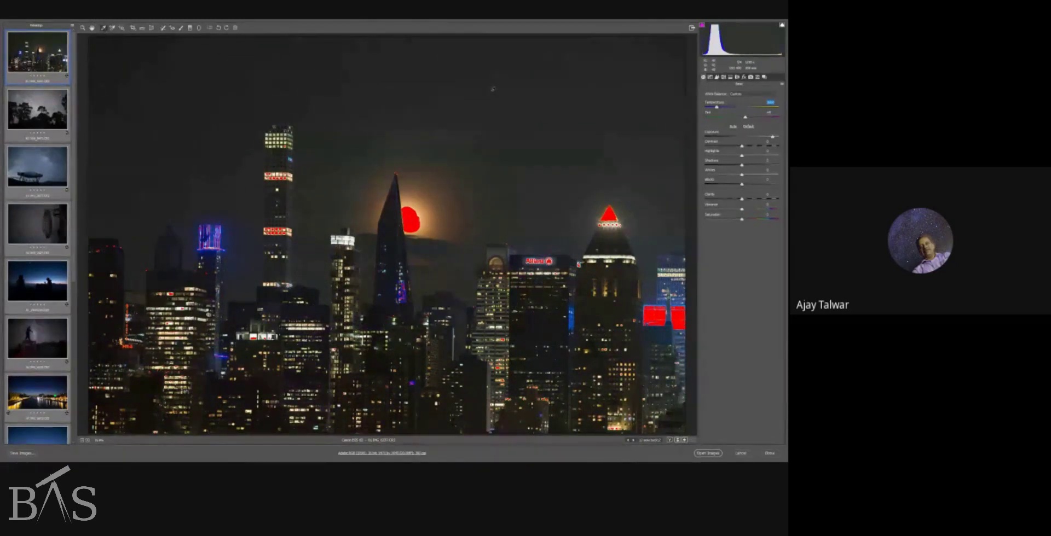
{"action": "left_click", "coordinate": [495, 90]}
{"action": "left_click", "coordinate": [528, 223]}
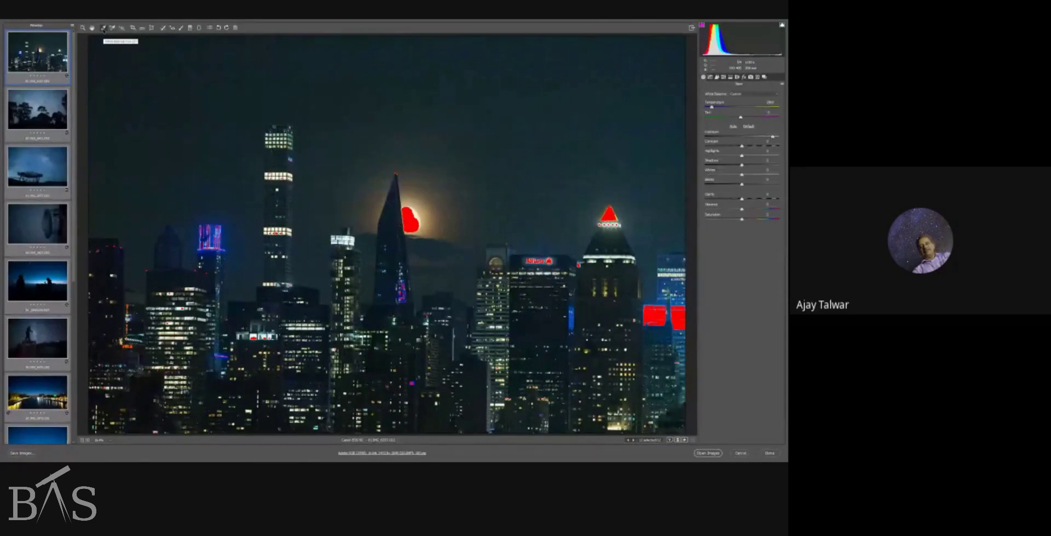
{"action": "left_click", "coordinate": [343, 241]}
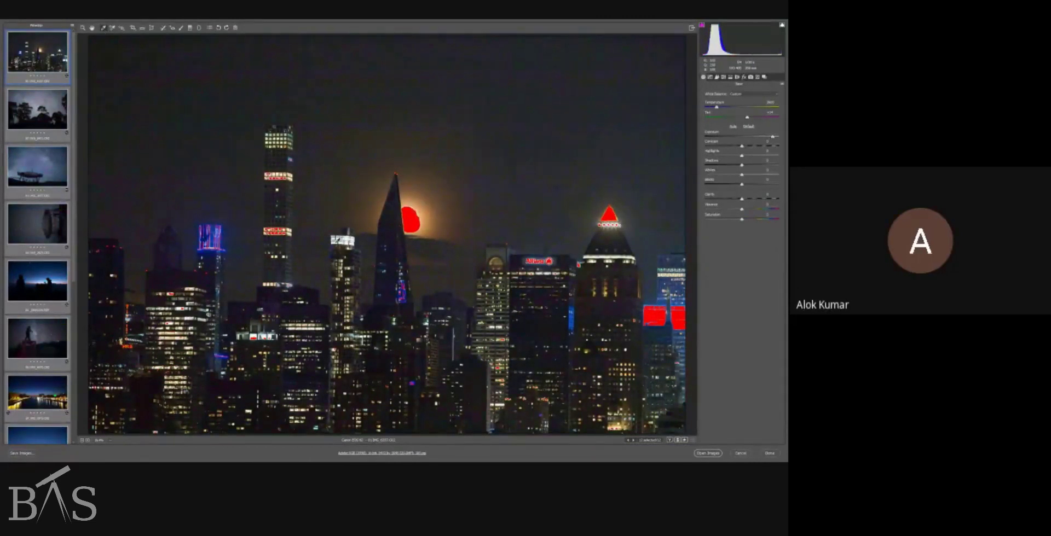
{"action": "left_click", "coordinate": [337, 241]}
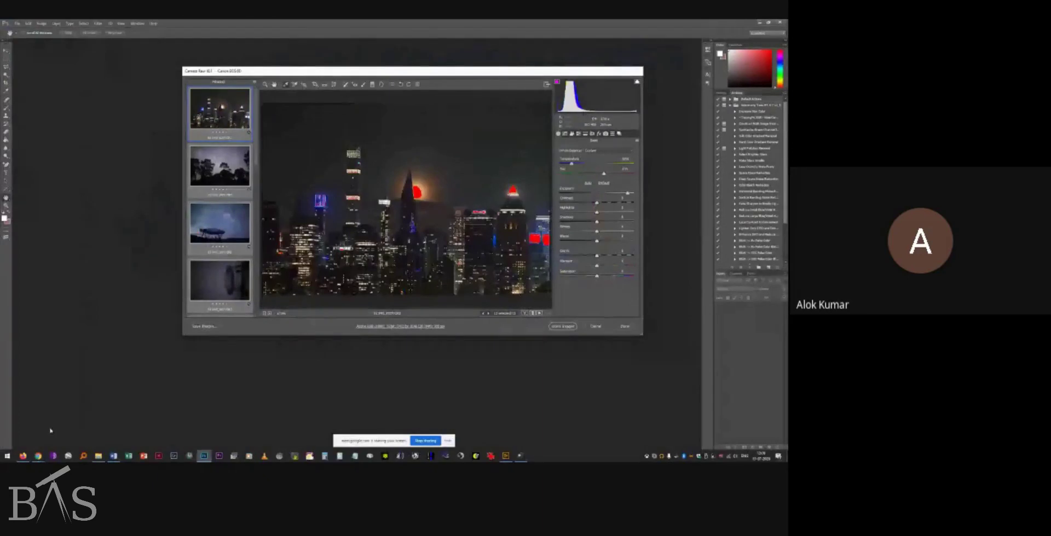
Switch to the Google Meet window to check the participants and chat.
{"action": "mouse_move", "coordinate": [38, 456]}
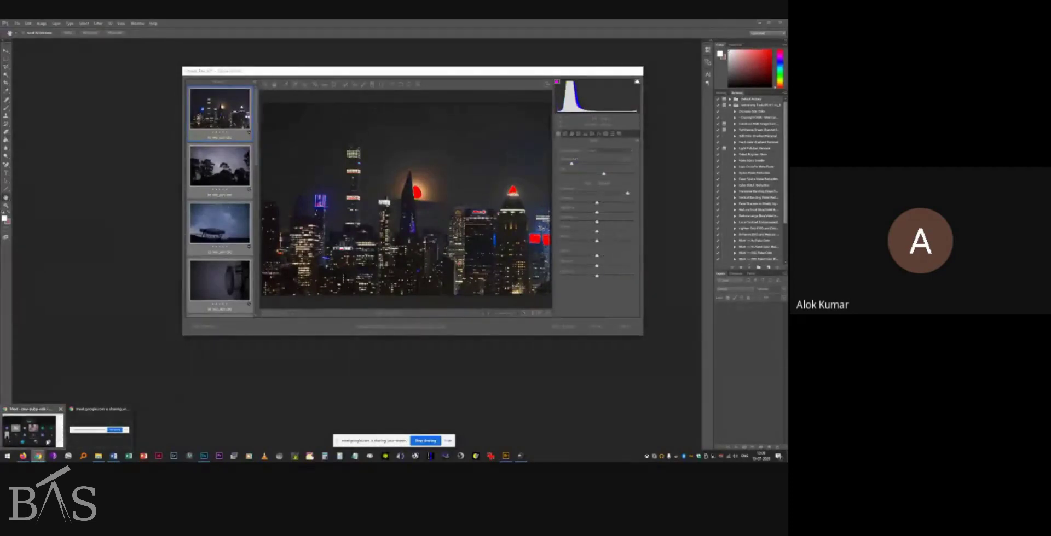
{"action": "left_click", "coordinate": [32, 431]}
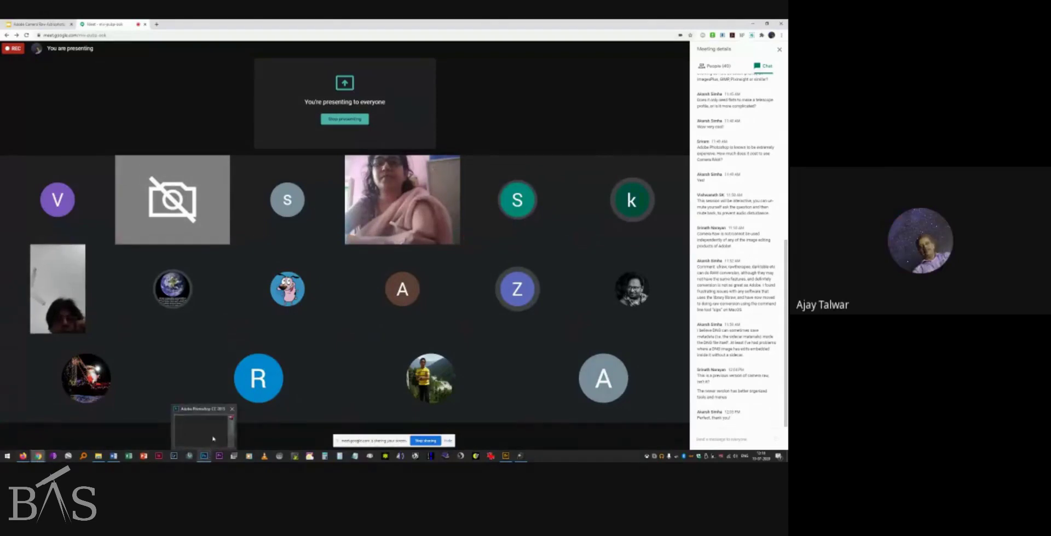
Return to Camera Raw in Photoshop, move its dialog to the workspace's upper corner, and enlarge it to fill most of the workspace.
{"action": "left_click", "coordinate": [213, 440]}
{"action": "left_click_drag", "start_coordinate": [397, 75], "coordinate": [236, 48]}
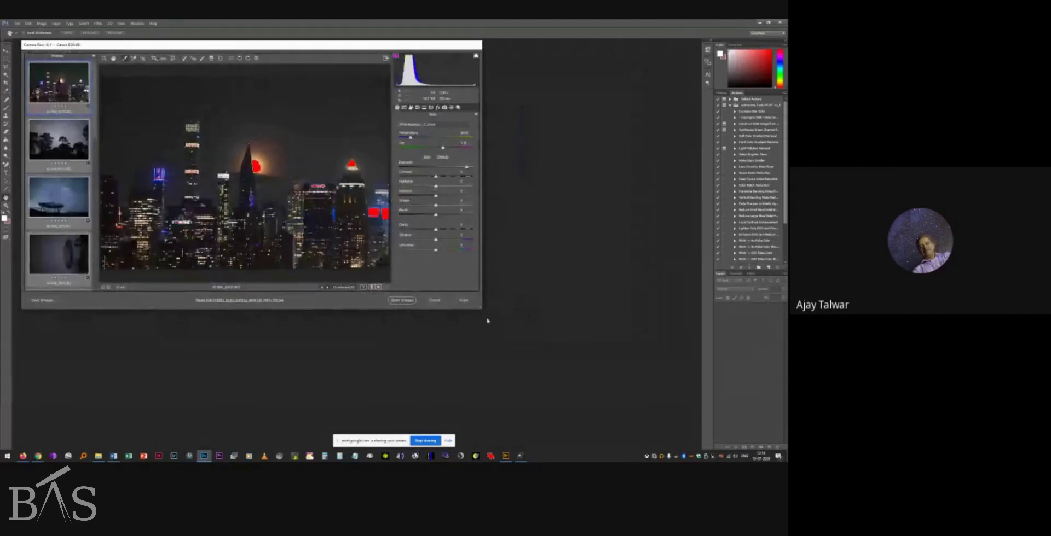
{"action": "left_click_drag", "start_coordinate": [481, 309], "coordinate": [693, 441]}
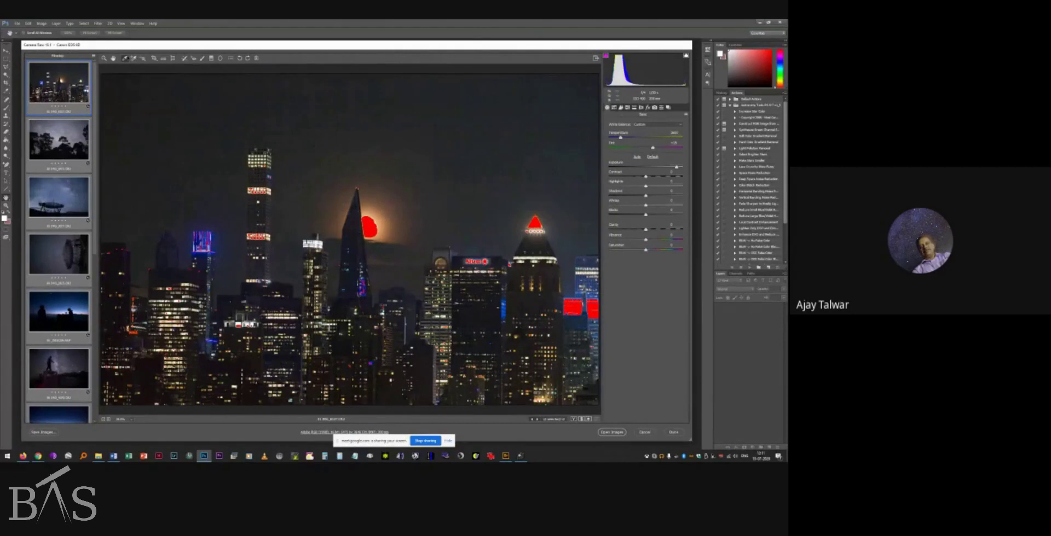
Activate the Targeted Adjustment tool and set it to adjust Saturation.
{"action": "left_click", "coordinate": [133, 58]}
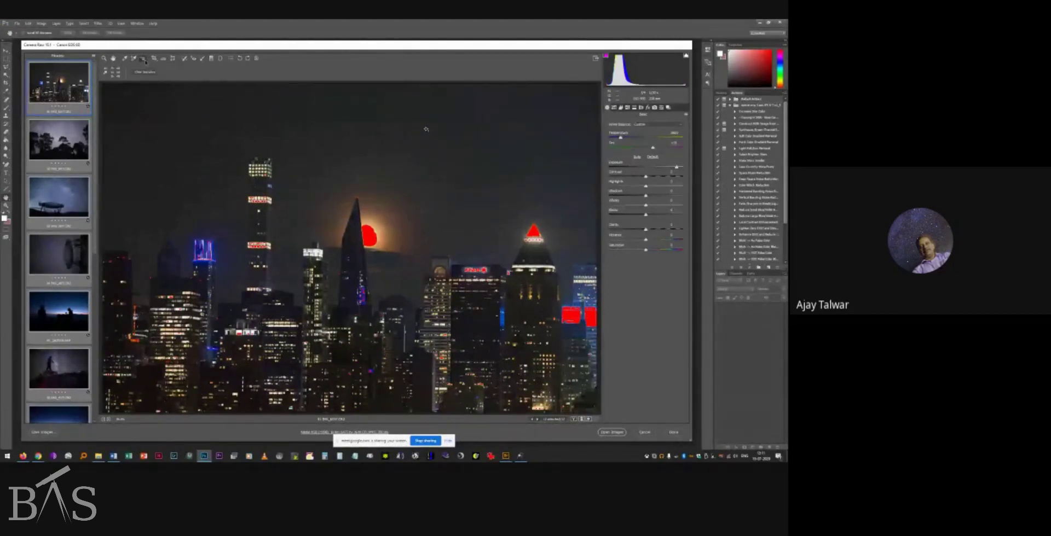
{"action": "left_click", "coordinate": [144, 60]}
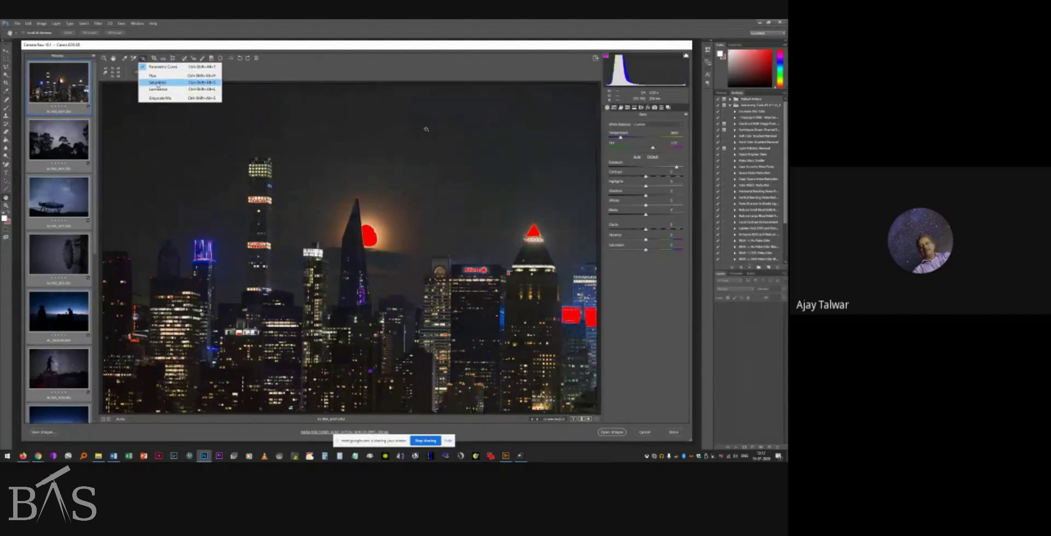
{"action": "left_click", "coordinate": [158, 83]}
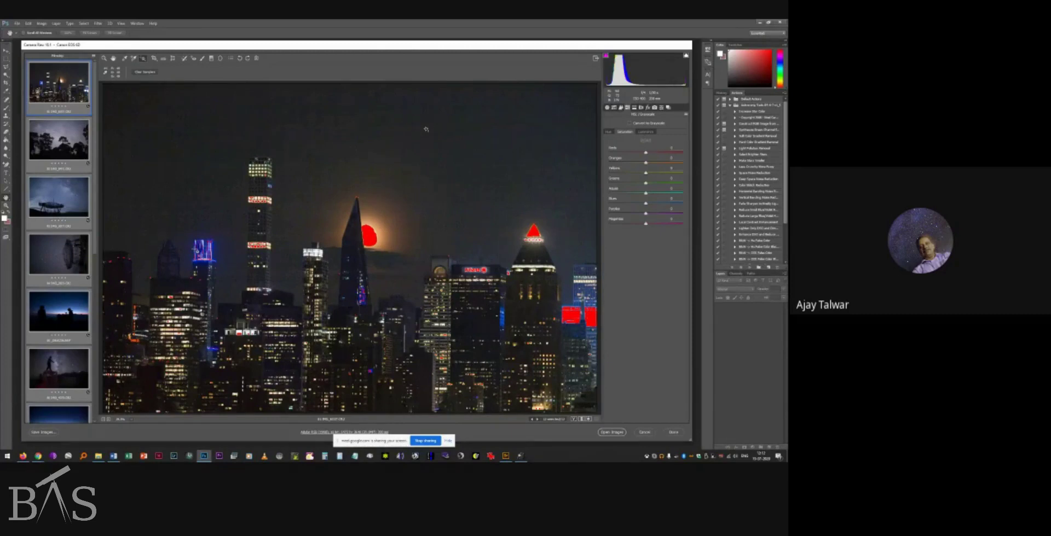
Try boosting the saturation of Blues and Purples by sampling the blue-lit tower, and reset both values to 0.
{"action": "left_click_drag", "start_coordinate": [196, 249], "coordinate": [225, 249]}
{"action": "left_click_drag", "start_coordinate": [675, 202], "coordinate": [669, 197]}
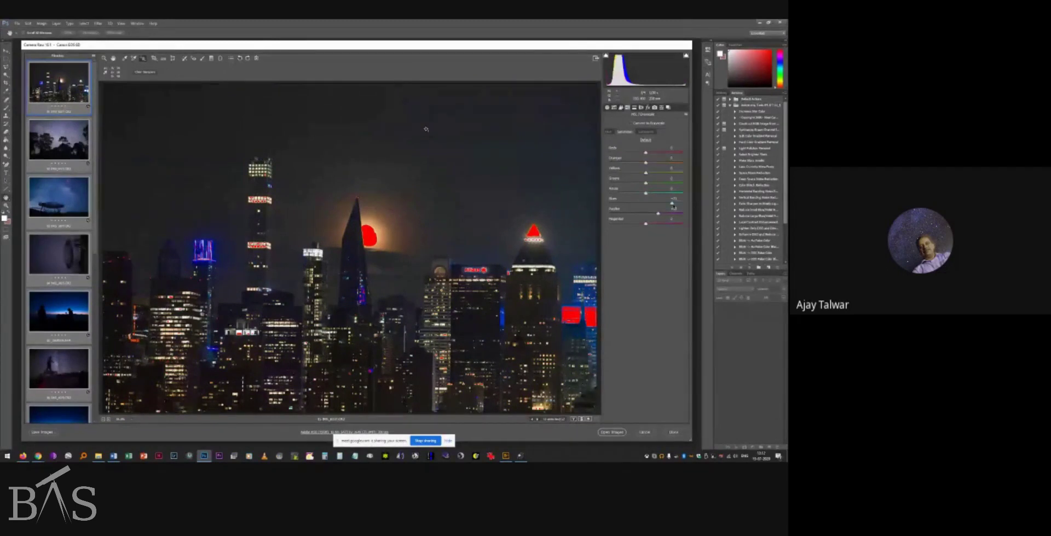
{"action": "double_click", "coordinate": [672, 204]}
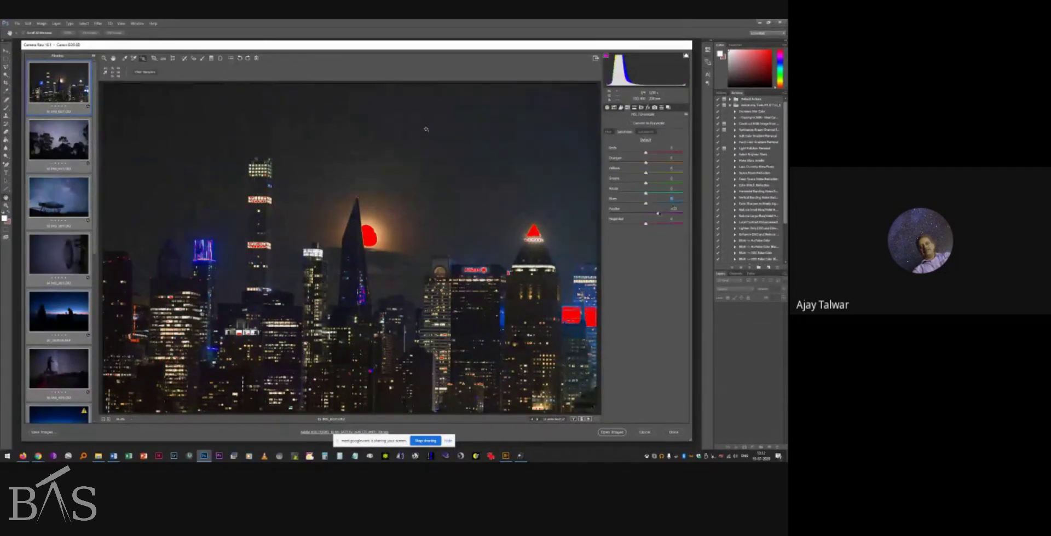
{"action": "double_click", "coordinate": [658, 214]}
Turn off the highlight clipping warning and raise the saturation of Oranges and Yellows to +100 by targeting the moon's glow.
{"action": "left_click", "coordinate": [686, 56]}
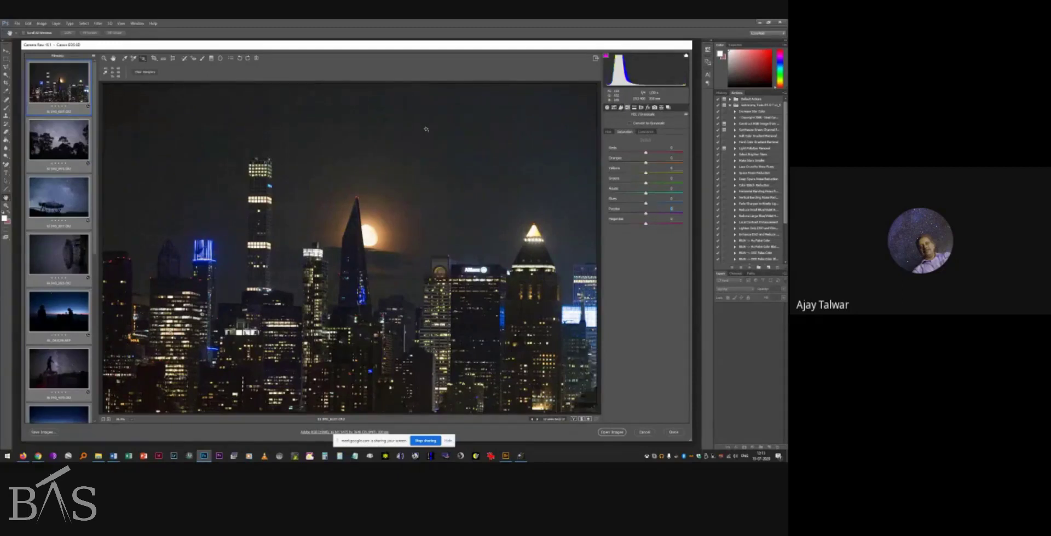
{"action": "left_click_drag", "start_coordinate": [370, 235], "coordinate": [426, 129]}
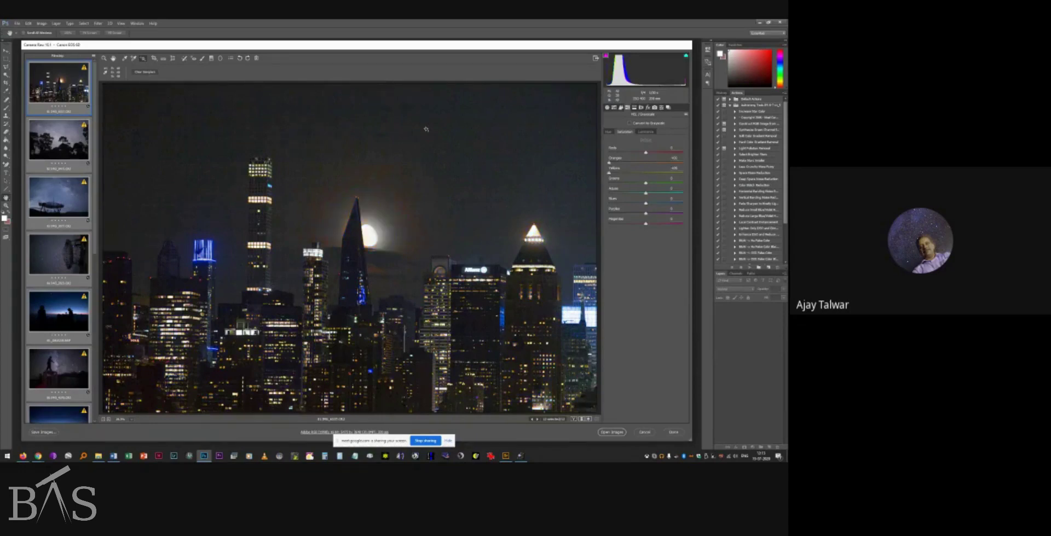
{"action": "left_click_drag", "start_coordinate": [426, 129], "coordinate": [426, 128]}
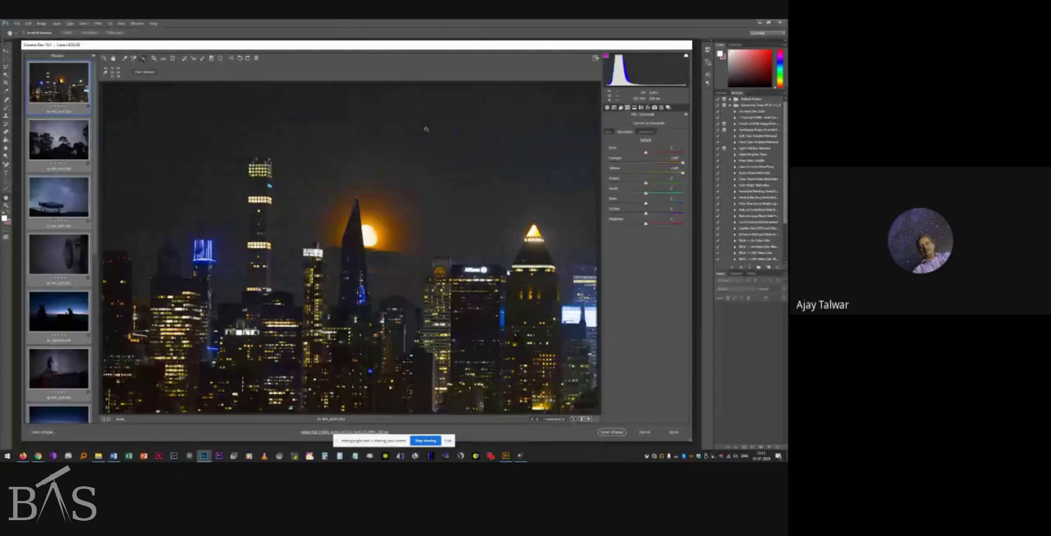
Try changing the luminance of Blues and Purples with the Targeted Adjustment tool, and reset Purples to 0.
{"action": "left_click", "coordinate": [143, 58]}
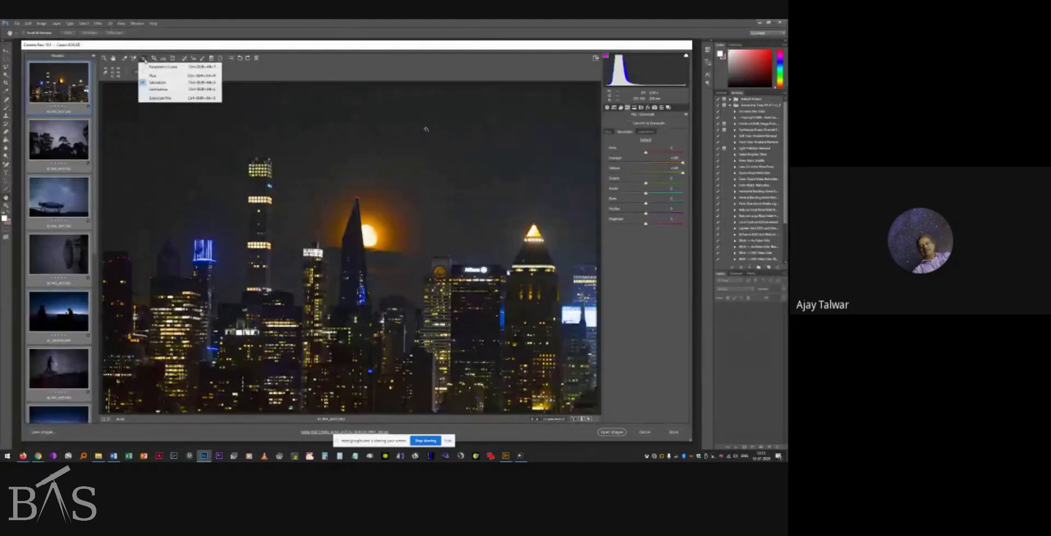
{"action": "left_click", "coordinate": [156, 89]}
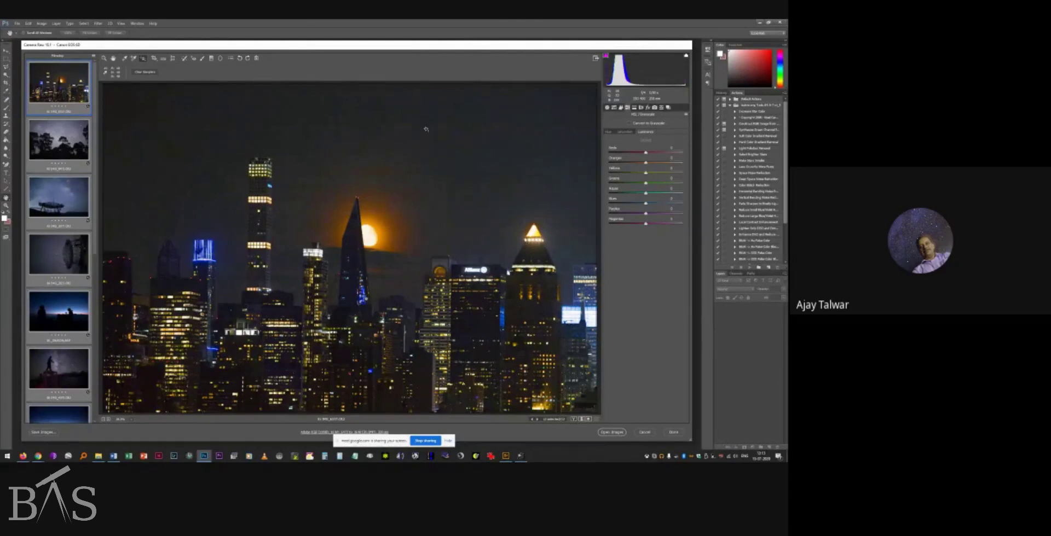
{"action": "left_click_drag", "start_coordinate": [426, 129], "coordinate": [426, 130]}
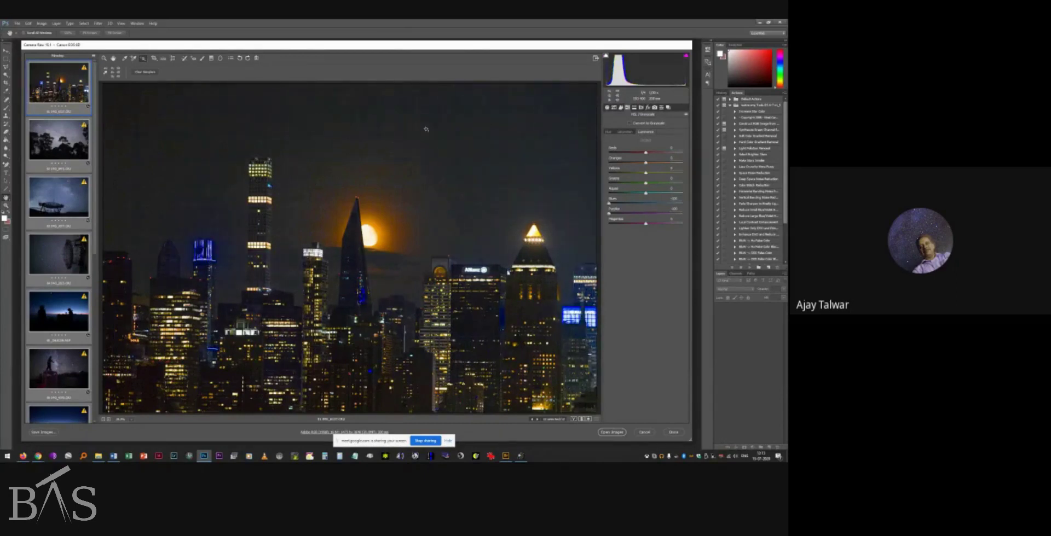
{"action": "left_click_drag", "start_coordinate": [426, 129], "coordinate": [426, 129]}
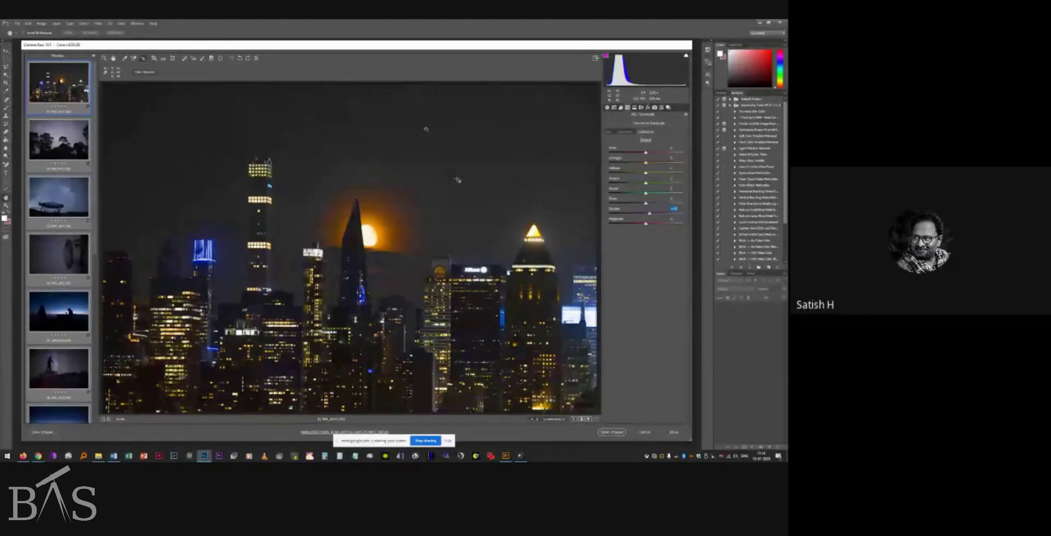
{"action": "double_click", "coordinate": [649, 214]}
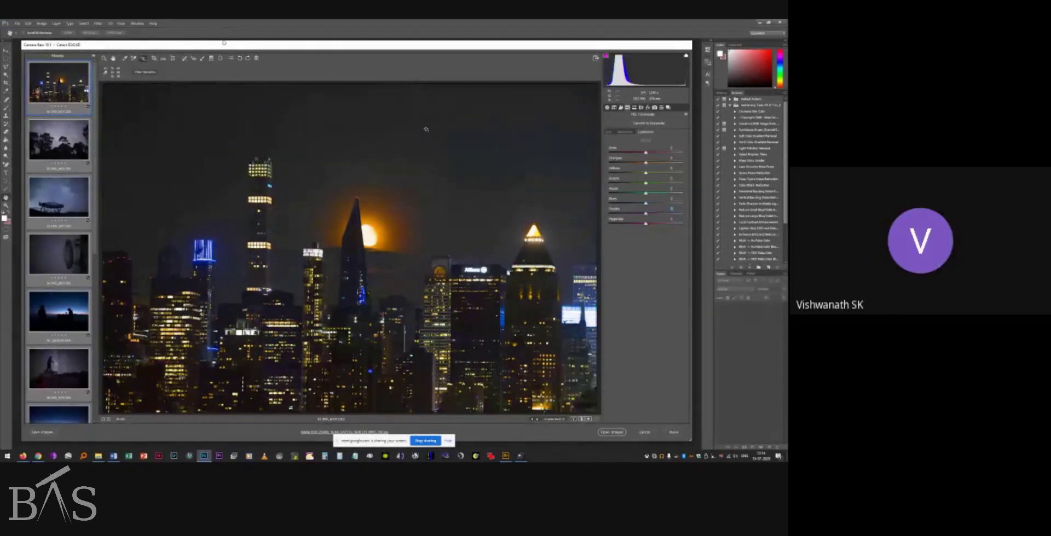
Move the Camera Raw dialog up to the screen's top edge and widen it on both sides to fill the screen.
{"action": "left_click_drag", "start_coordinate": [224, 43], "coordinate": [224, 18]}
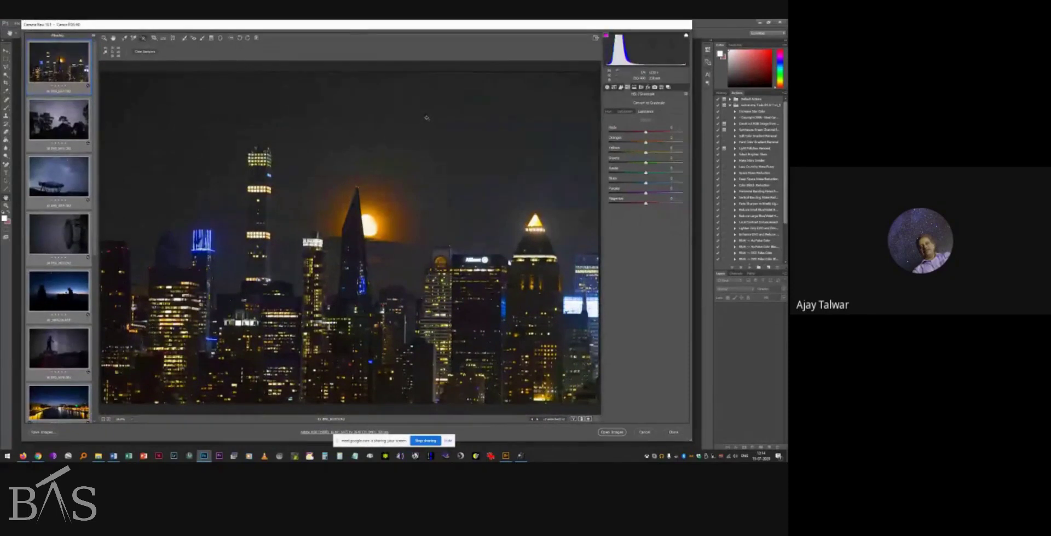
{"action": "left_click_drag", "start_coordinate": [690, 207], "coordinate": [778, 203]}
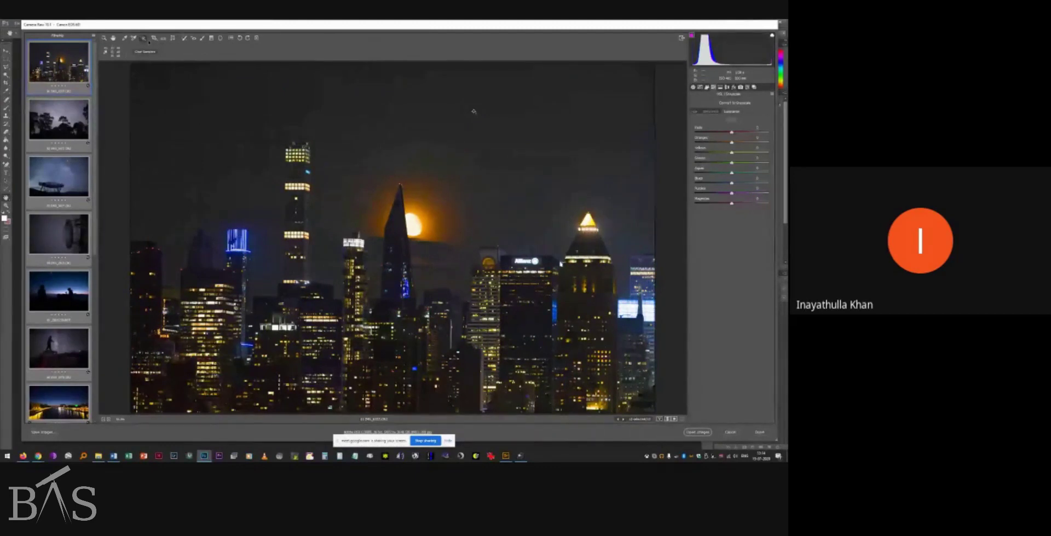
{"action": "left_click_drag", "start_coordinate": [22, 116], "coordinate": [12, 115]}
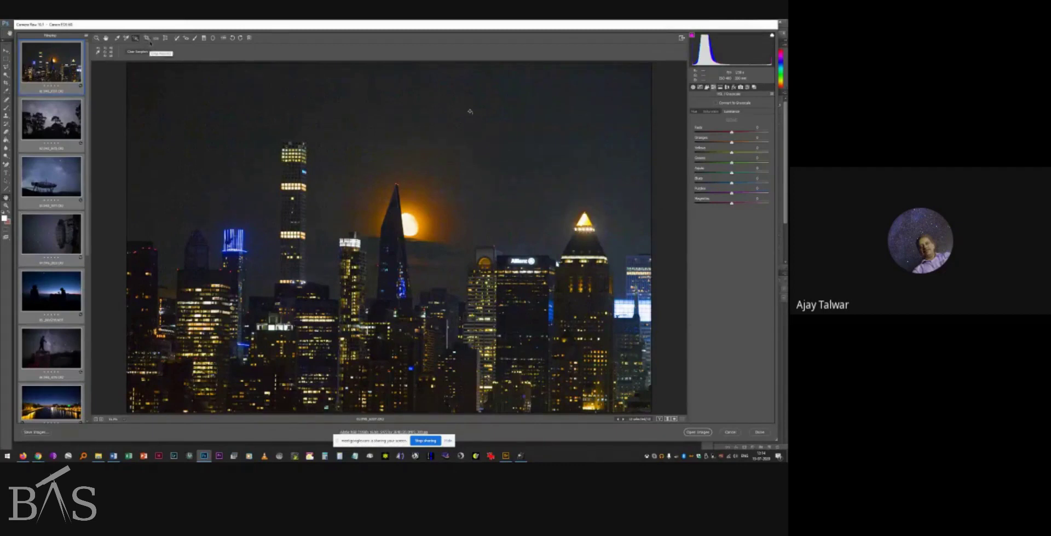
Draw a 9 to 16 crop across the full width of the skyline image and shift it slightly downward.
{"action": "left_click", "coordinate": [150, 42]}
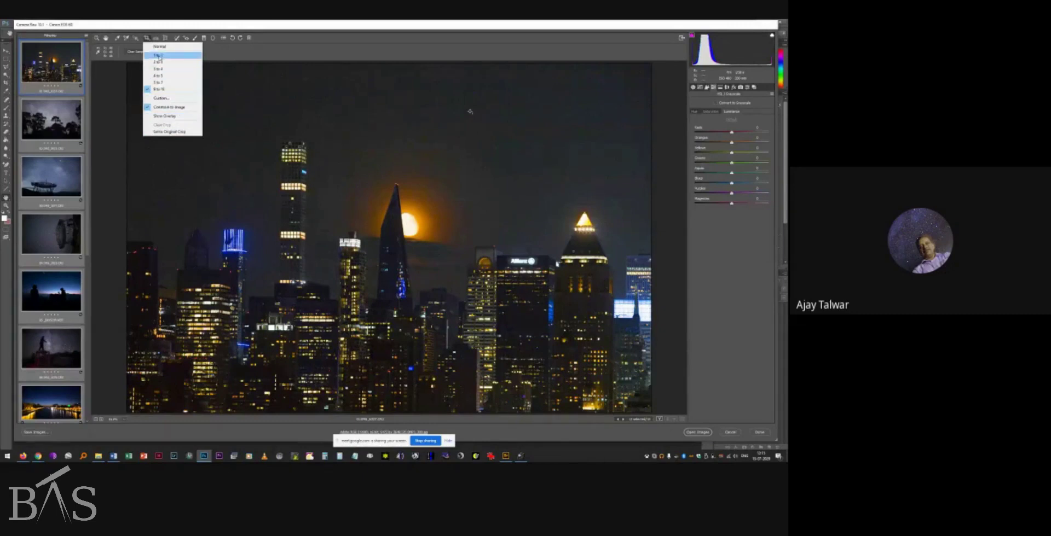
{"action": "left_click", "coordinate": [154, 90]}
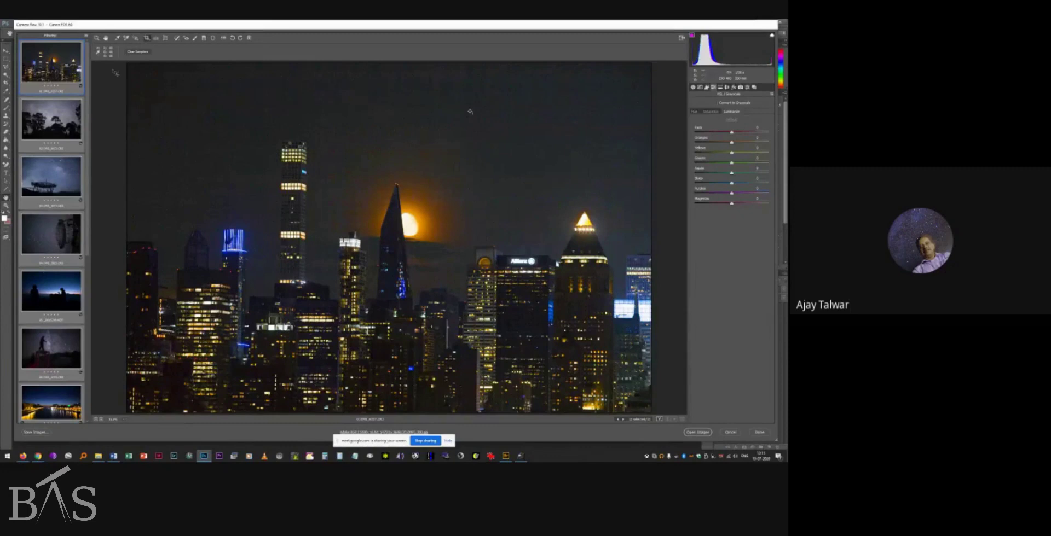
{"action": "left_click_drag", "start_coordinate": [115, 71], "coordinate": [413, 255]}
{"action": "left_click_drag", "start_coordinate": [494, 235], "coordinate": [671, 367]}
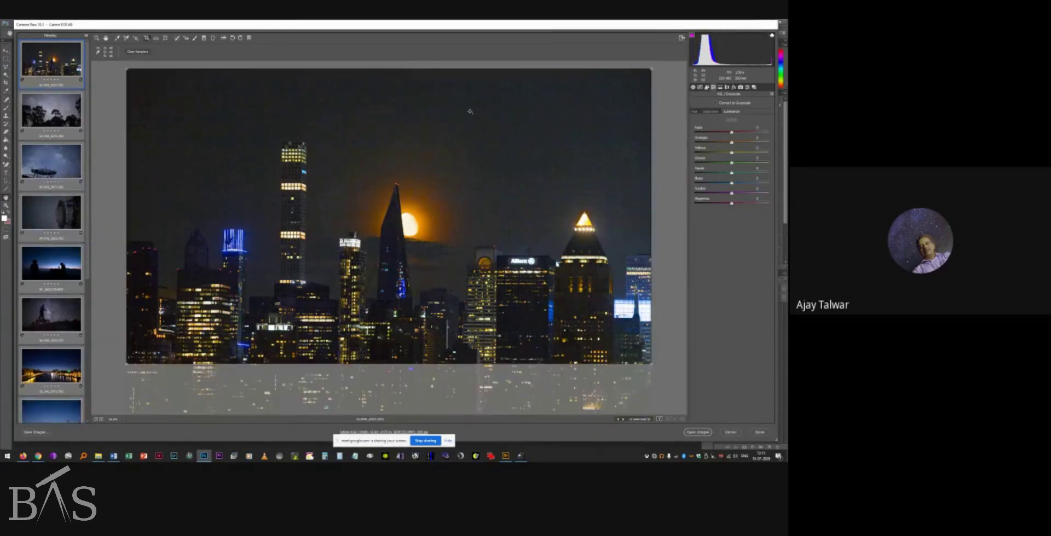
{"action": "left_click_drag", "start_coordinate": [411, 330], "coordinate": [417, 352]}
Show the crop overlay grid, and shrink and reposition the crop so the moon sits near the upper-right thirds intersection.
{"action": "left_click", "coordinate": [147, 37]}
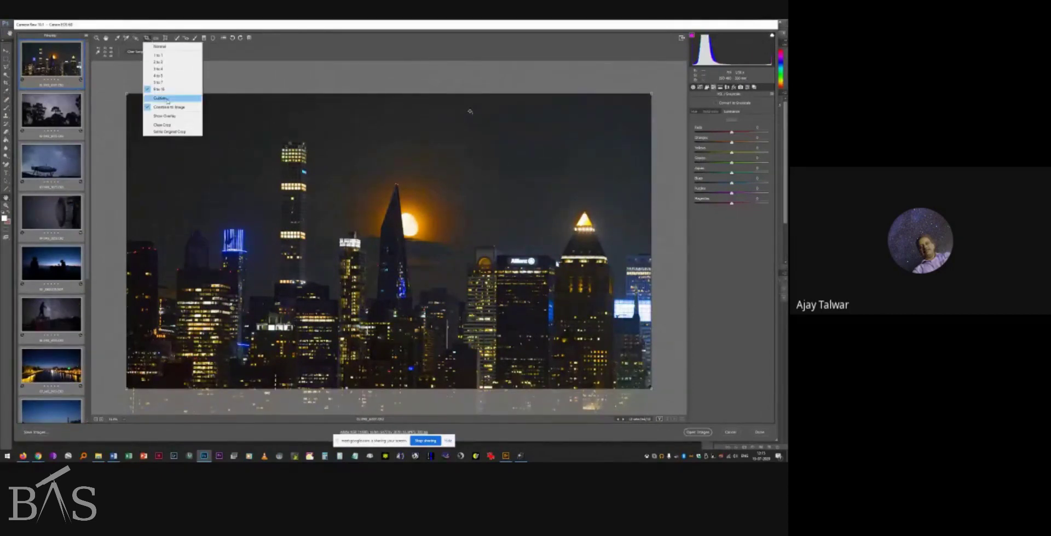
{"action": "left_click", "coordinate": [164, 116]}
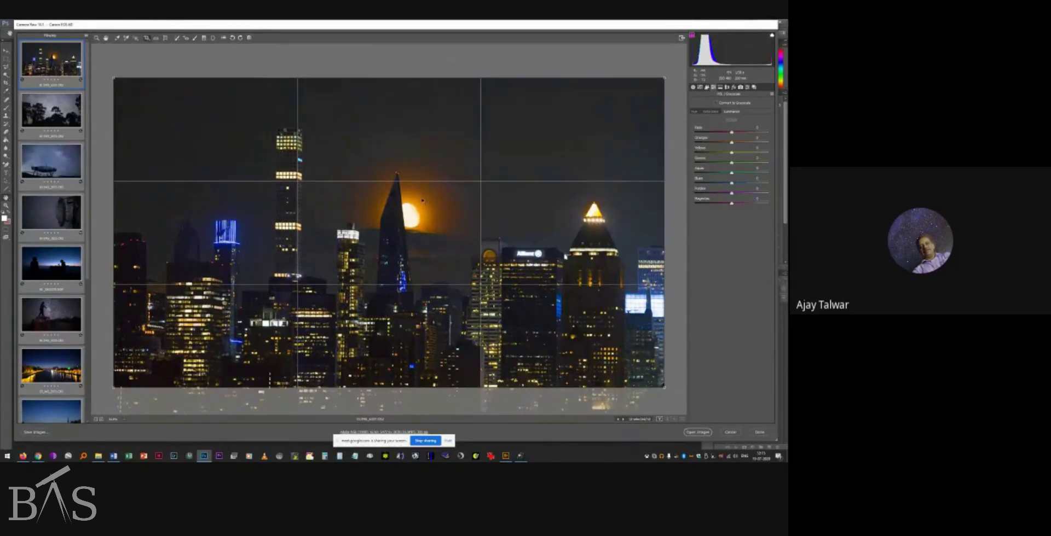
{"action": "left_click_drag", "start_coordinate": [380, 228], "coordinate": [405, 233]}
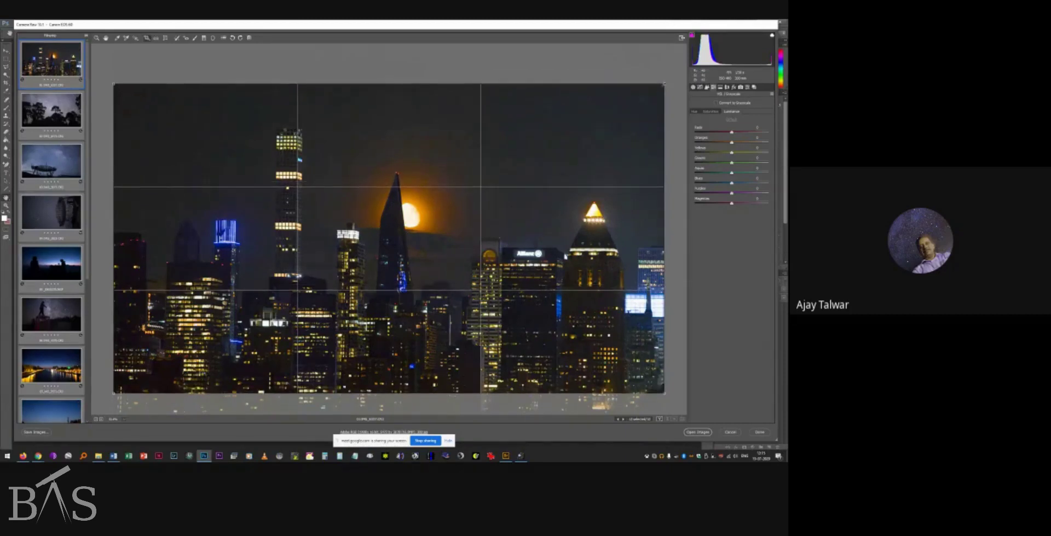
{"action": "left_click_drag", "start_coordinate": [664, 85], "coordinate": [606, 117]}
{"action": "left_click_drag", "start_coordinate": [465, 195], "coordinate": [465, 206]}
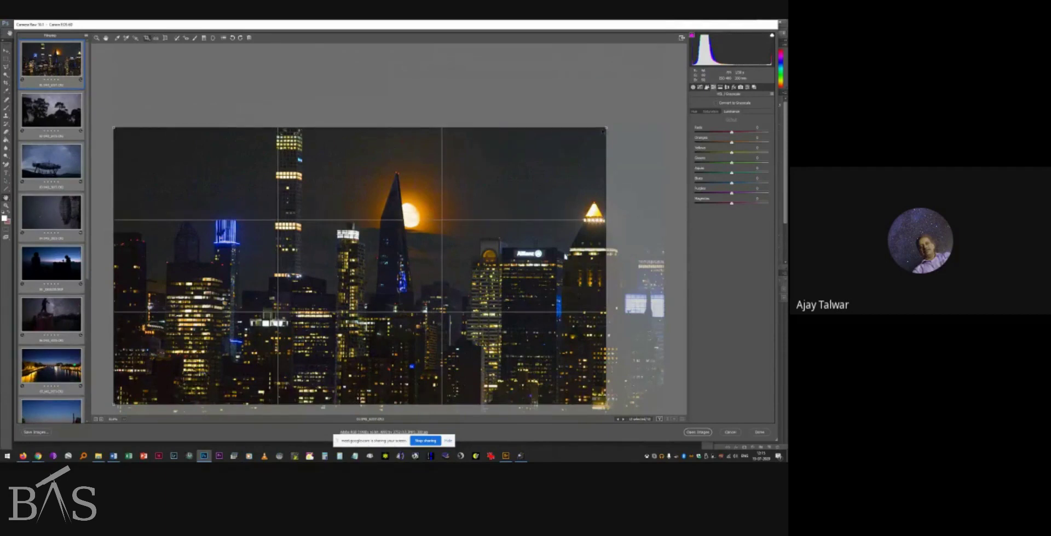
{"action": "left_click_drag", "start_coordinate": [606, 128], "coordinate": [562, 154]}
{"action": "left_click_drag", "start_coordinate": [517, 185], "coordinate": [492, 176]}
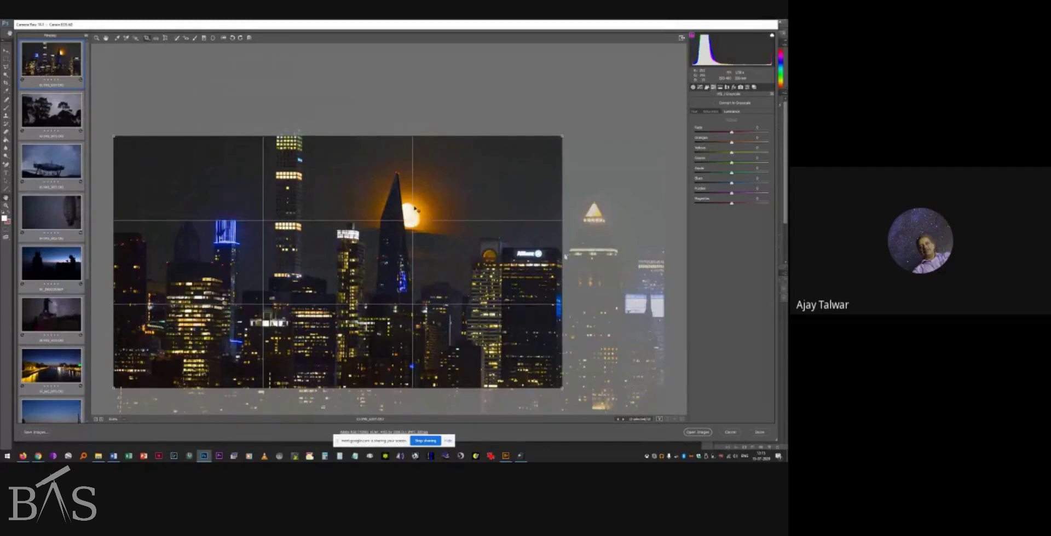
{"action": "left_click_drag", "start_coordinate": [444, 210], "coordinate": [444, 200]}
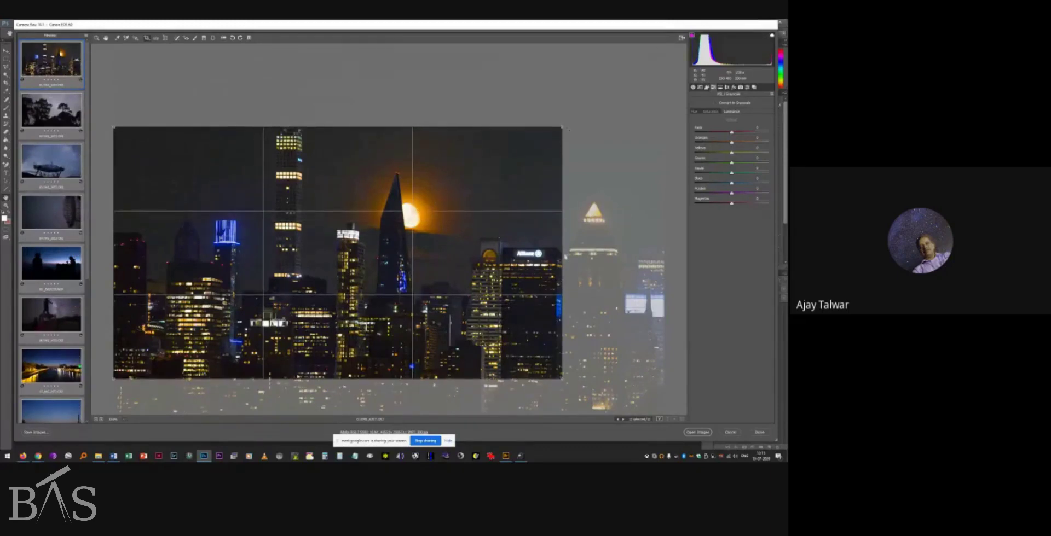
{"action": "left_click_drag", "start_coordinate": [562, 127], "coordinate": [552, 133]}
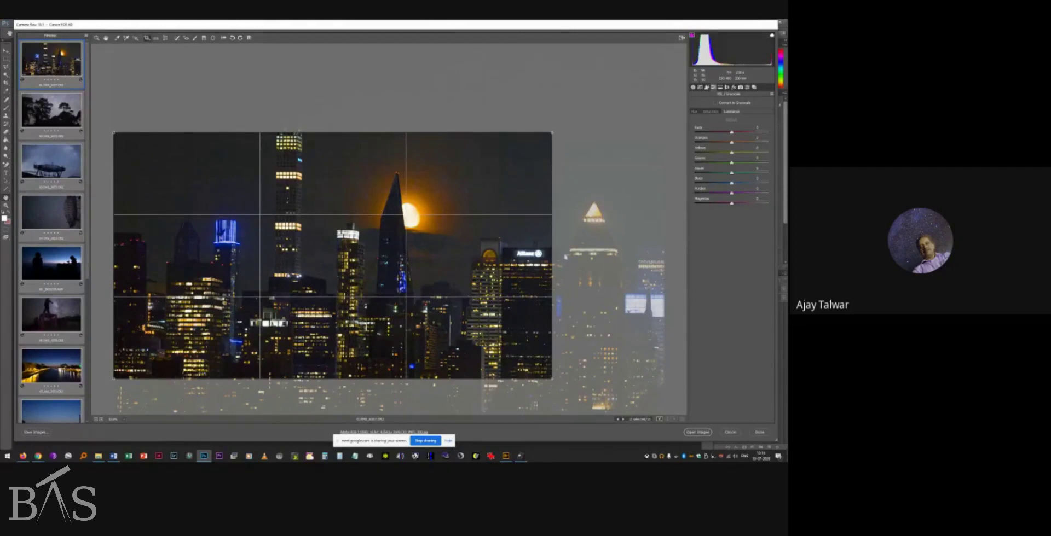
Change the crop ratio to 1 to 1, and enlarge and reposition the square around the tall towers and the moon.
{"action": "left_click", "coordinate": [147, 39]}
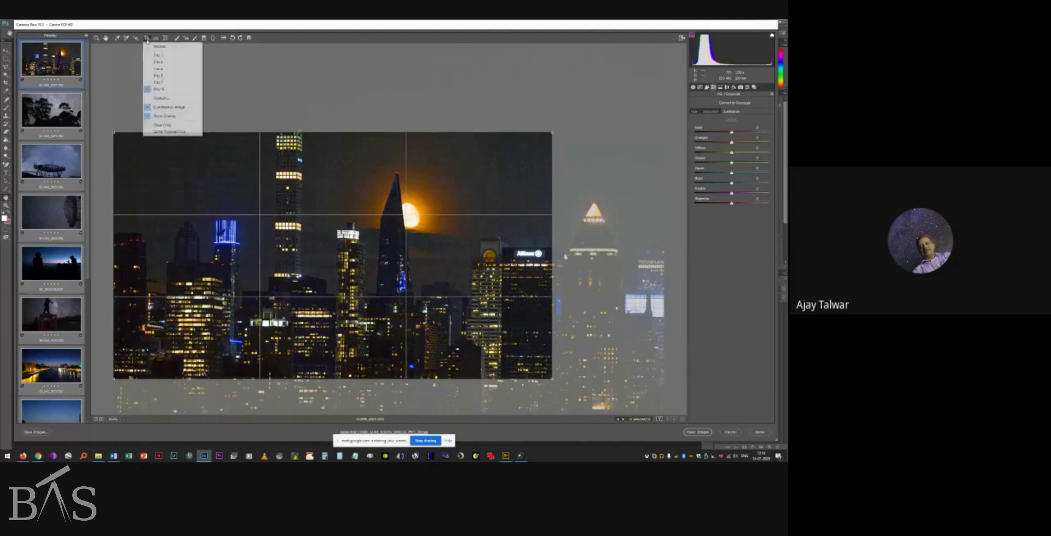
{"action": "left_click", "coordinate": [157, 55]}
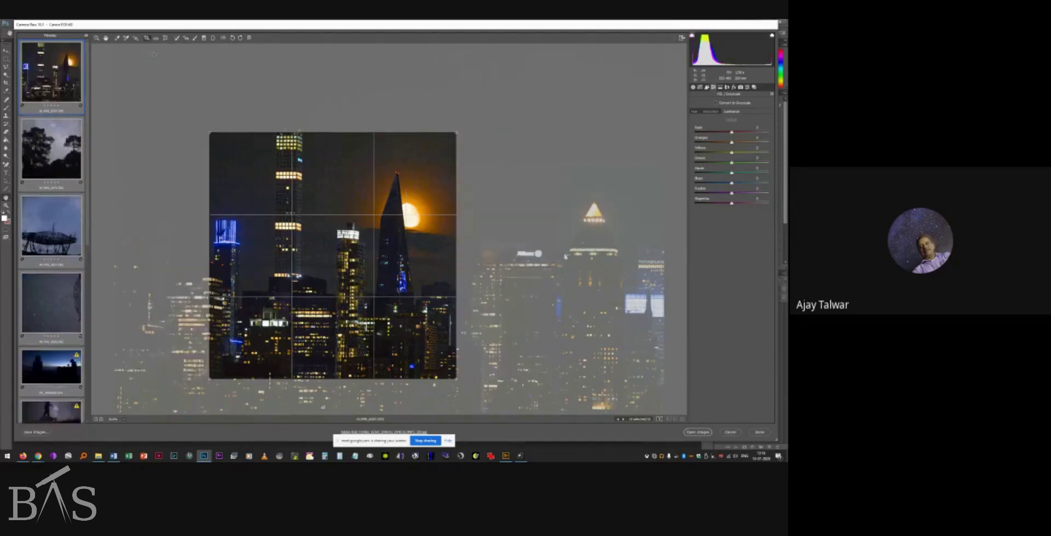
{"action": "left_click_drag", "start_coordinate": [333, 256], "coordinate": [371, 254]}
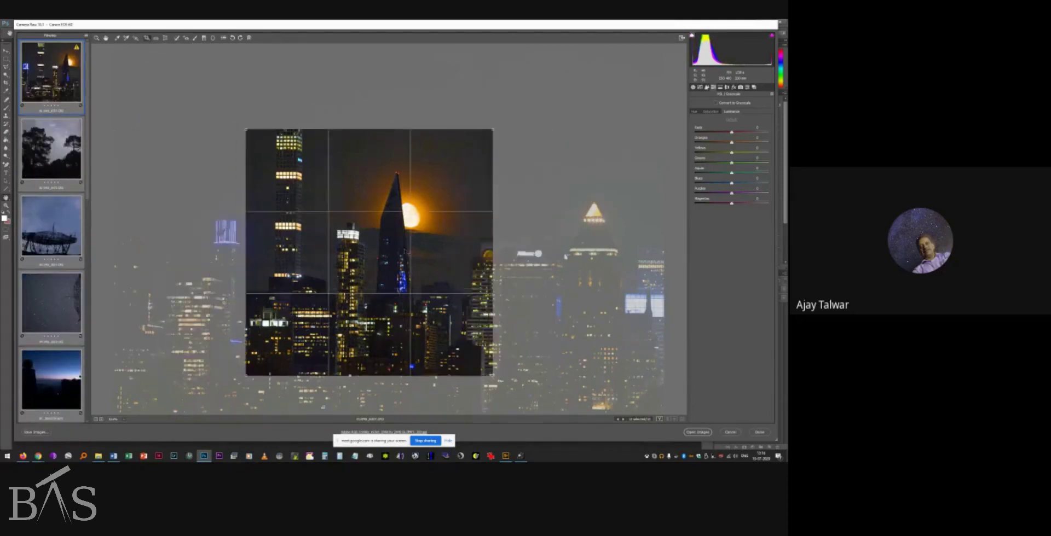
{"action": "left_click_drag", "start_coordinate": [494, 130], "coordinate": [572, 51]}
{"action": "left_click_drag", "start_coordinate": [498, 179], "coordinate": [446, 215]}
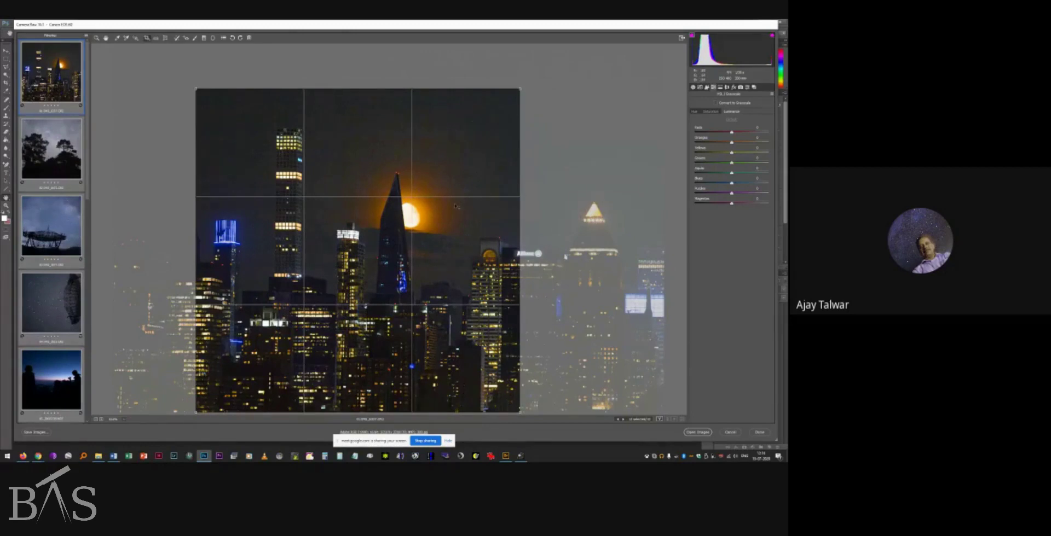
{"action": "left_click_drag", "start_coordinate": [329, 219], "coordinate": [304, 192]}
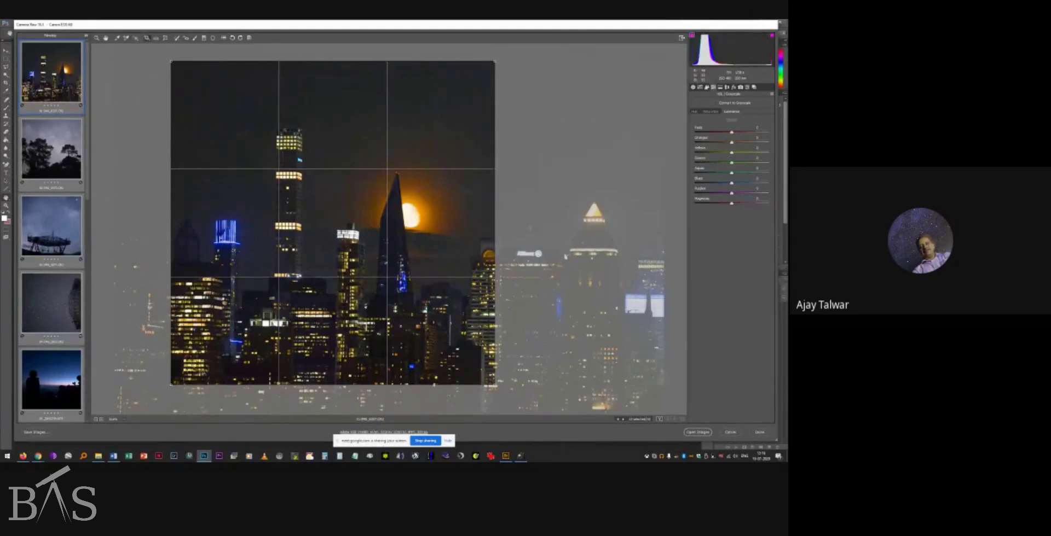
Rotate the square crop clockwise and apply it, and clear the crop to restore the full skyline image.
{"action": "left_click_drag", "start_coordinate": [566, 256], "coordinate": [541, 275]}
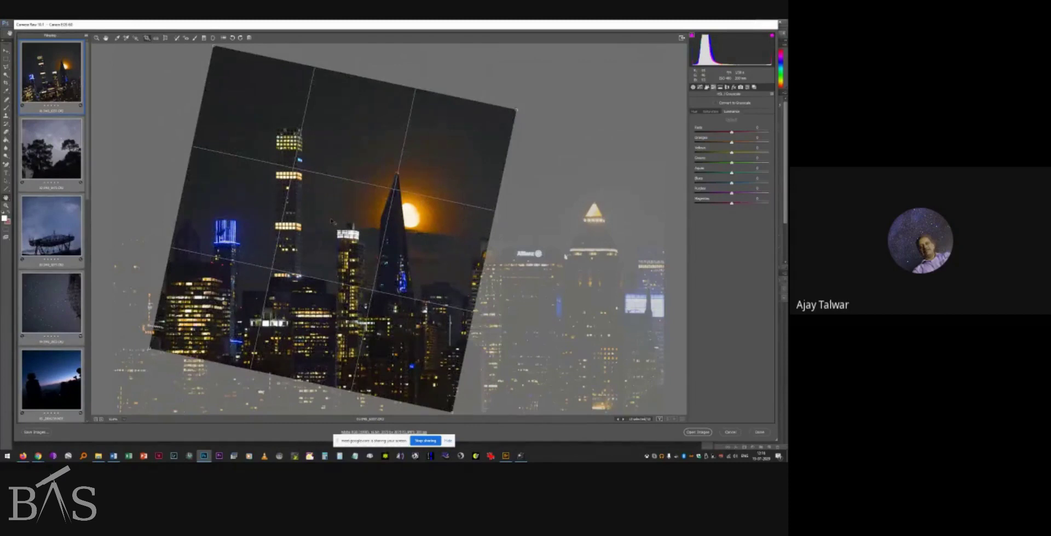
{"action": "key", "text": "Return"}
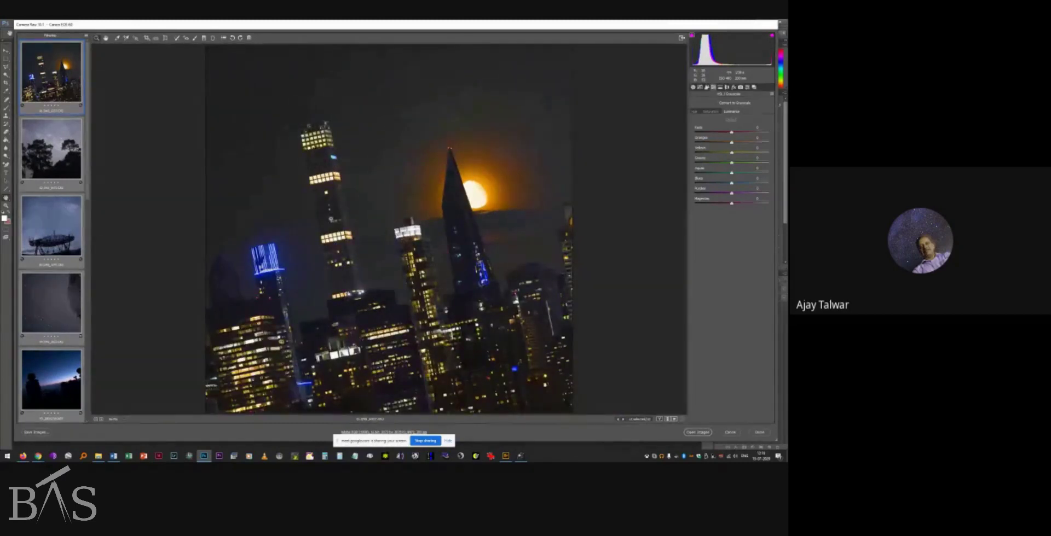
{"action": "left_click", "coordinate": [146, 38]}
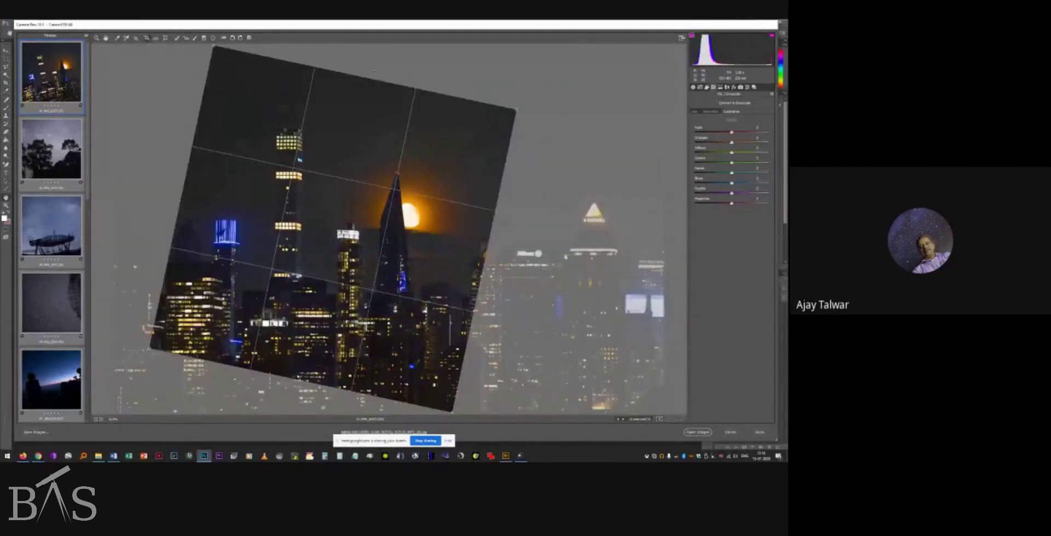
{"action": "key", "text": "Return"}
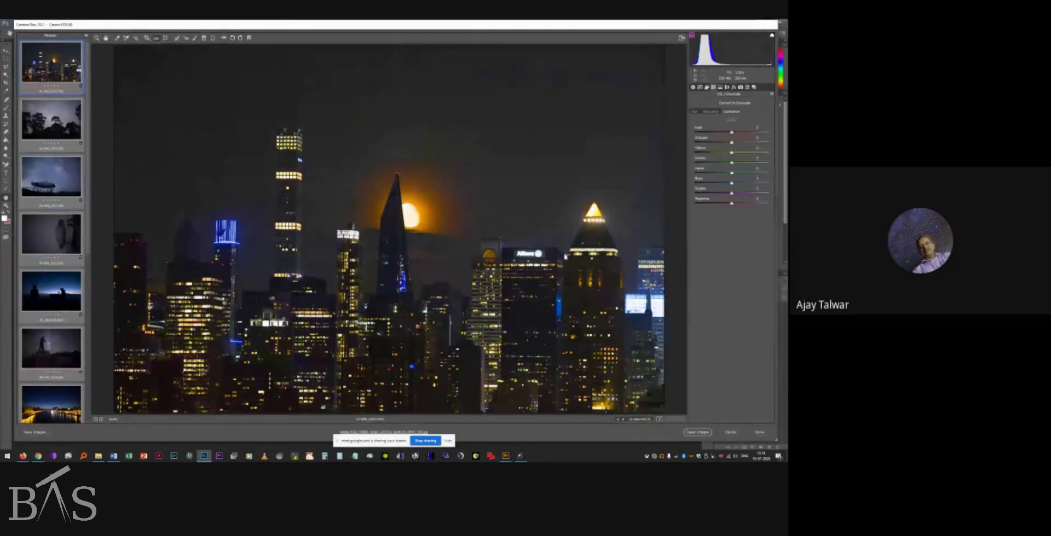
Level the radio antenna image along the hill line, change the crop ratio to 2 to 3, and redraw a landscape-format crop.
{"action": "left_click", "coordinate": [51, 177]}
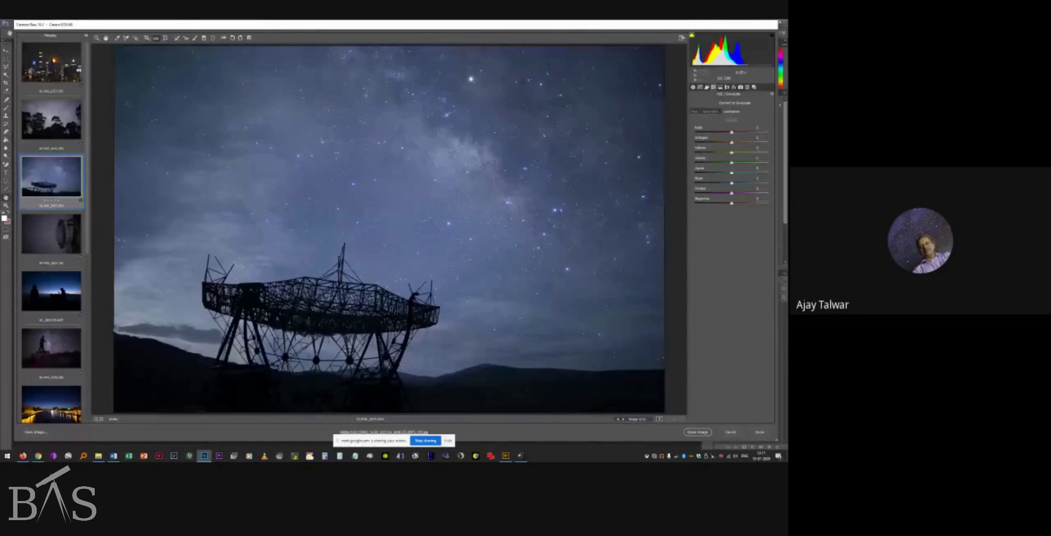
{"action": "left_click_drag", "start_coordinate": [219, 332], "coordinate": [664, 366]}
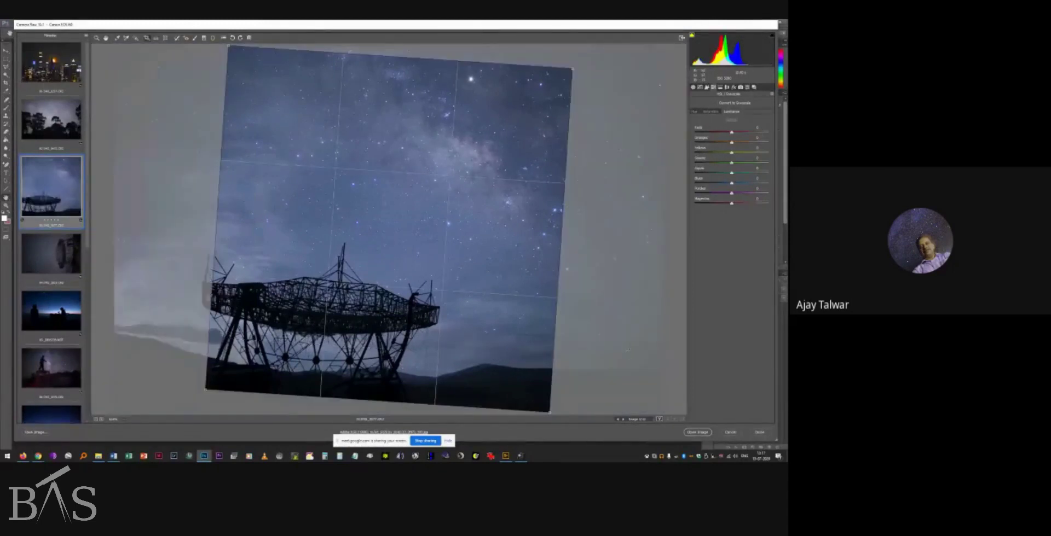
{"action": "left_click", "coordinate": [151, 39]}
{"action": "left_click", "coordinate": [159, 63]}
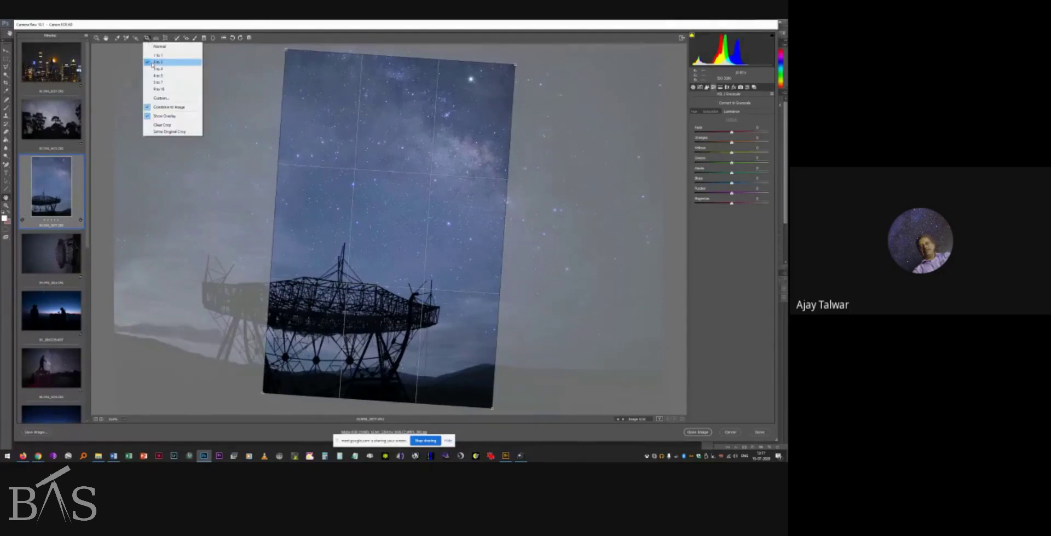
{"action": "left_click", "coordinate": [154, 63]}
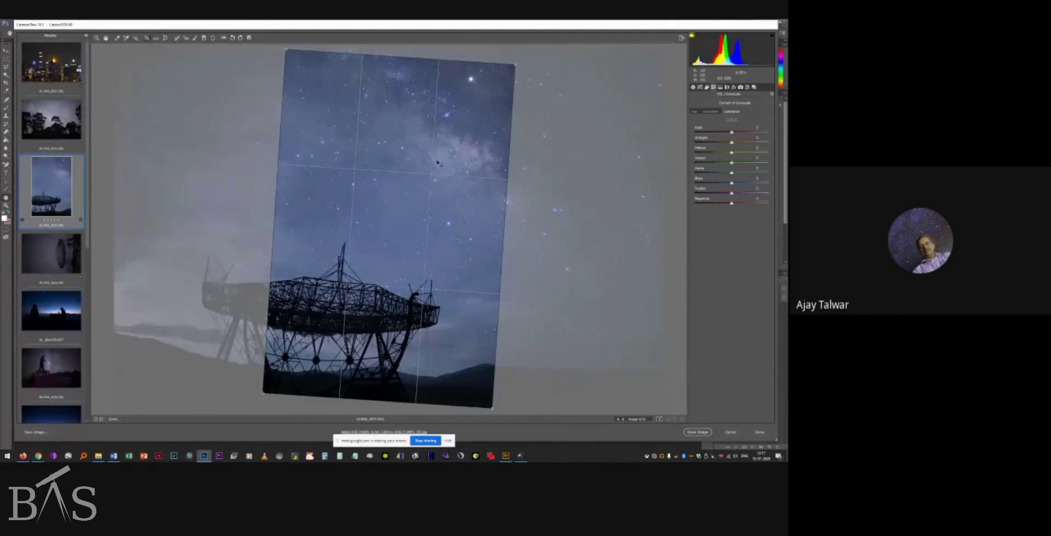
{"action": "left_click_drag", "start_coordinate": [108, 69], "coordinate": [590, 385]}
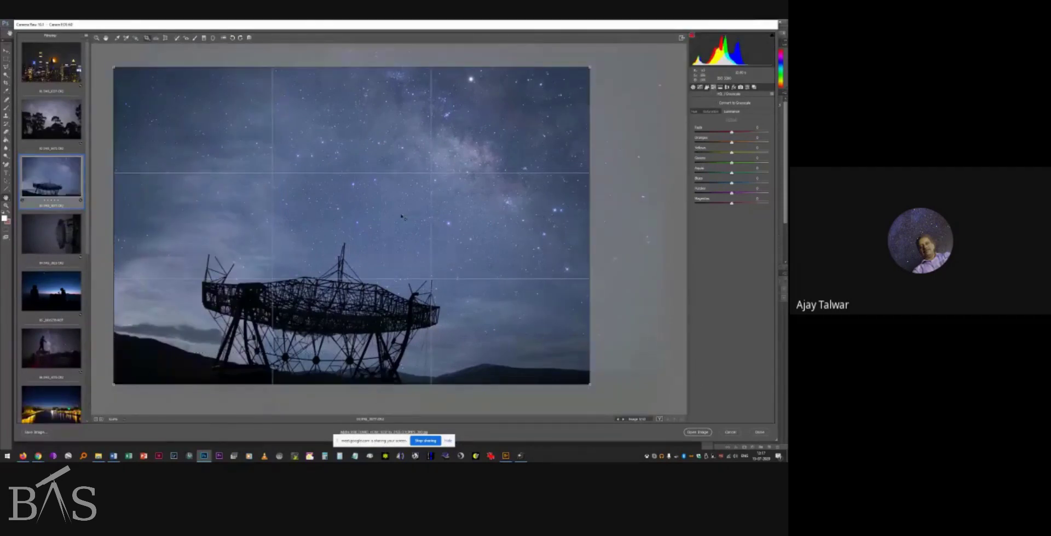
{"action": "key", "text": "Return"}
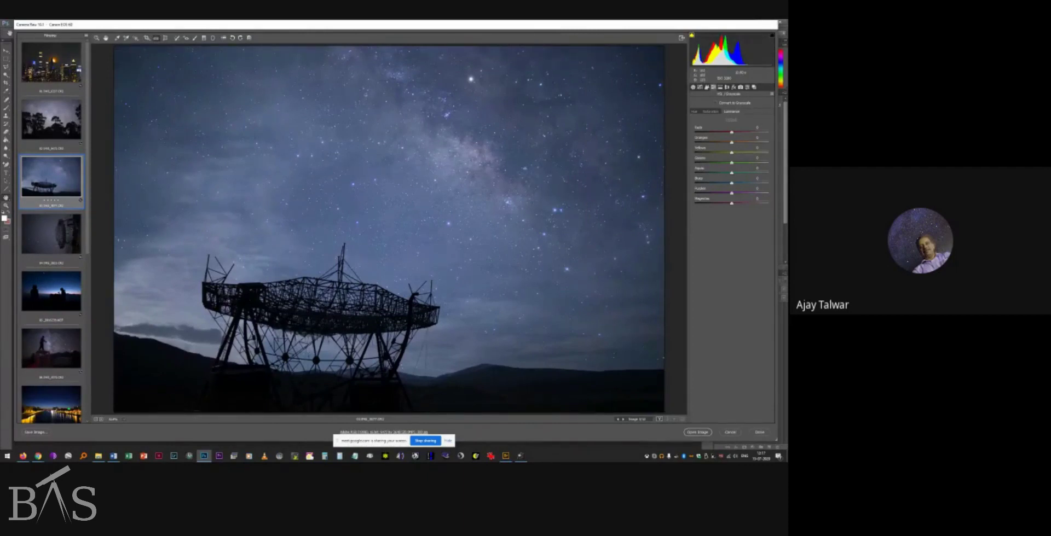
Straighten the full antenna image along the base of the hills and apply the rotated crop.
{"action": "left_click_drag", "start_coordinate": [219, 334], "coordinate": [668, 365]}
{"action": "left_click_drag", "start_coordinate": [667, 365], "coordinate": [569, 356]}
{"action": "left_click_drag", "start_coordinate": [528, 308], "coordinate": [668, 367]}
{"action": "left_click_drag", "start_coordinate": [668, 368], "coordinate": [668, 370]}
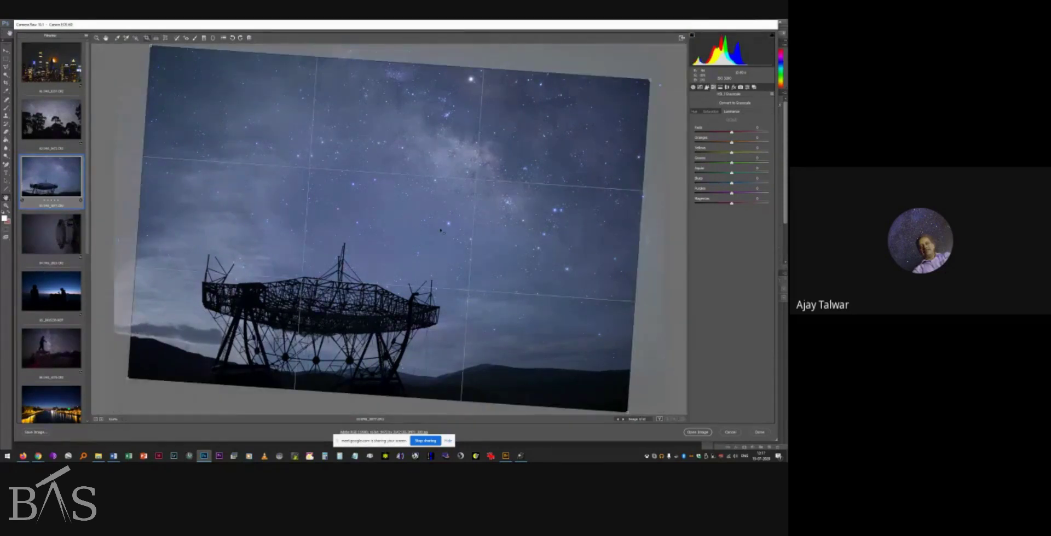
{"action": "key", "text": "Return"}
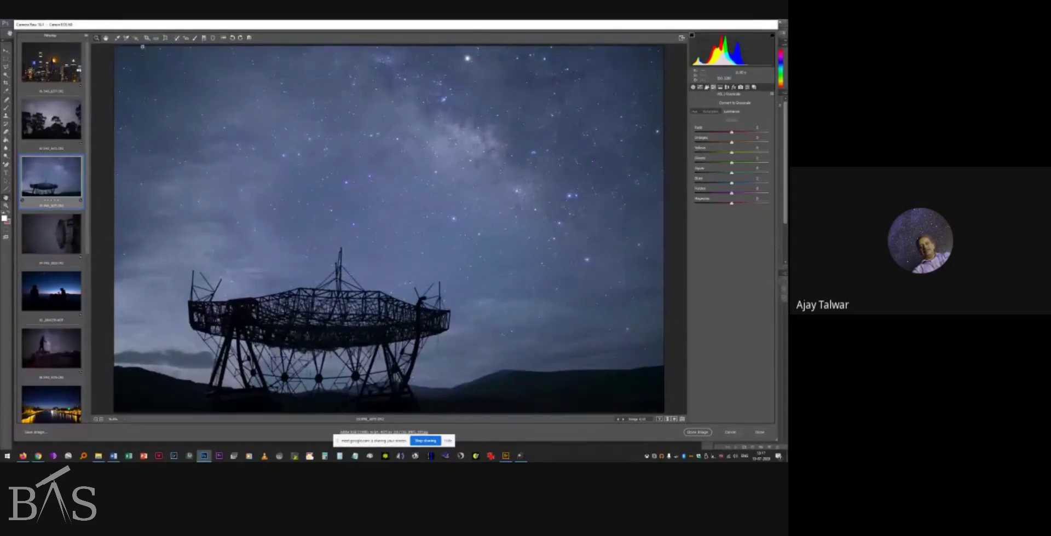
Reopen the rotated crop on the antenna image, choose the 2 to 3 ratio, and apply it.
{"action": "left_click", "coordinate": [148, 38]}
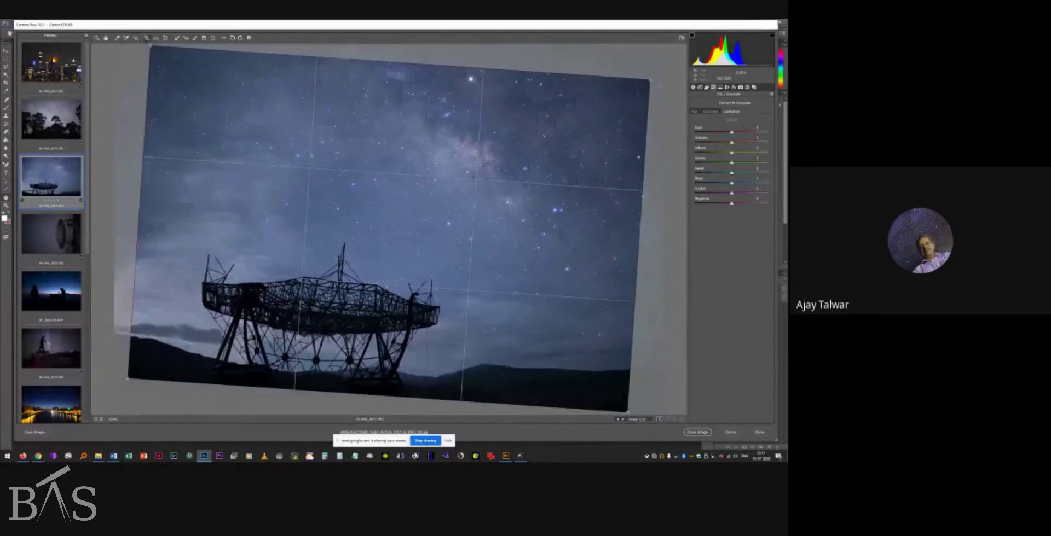
{"action": "left_click", "coordinate": [149, 41]}
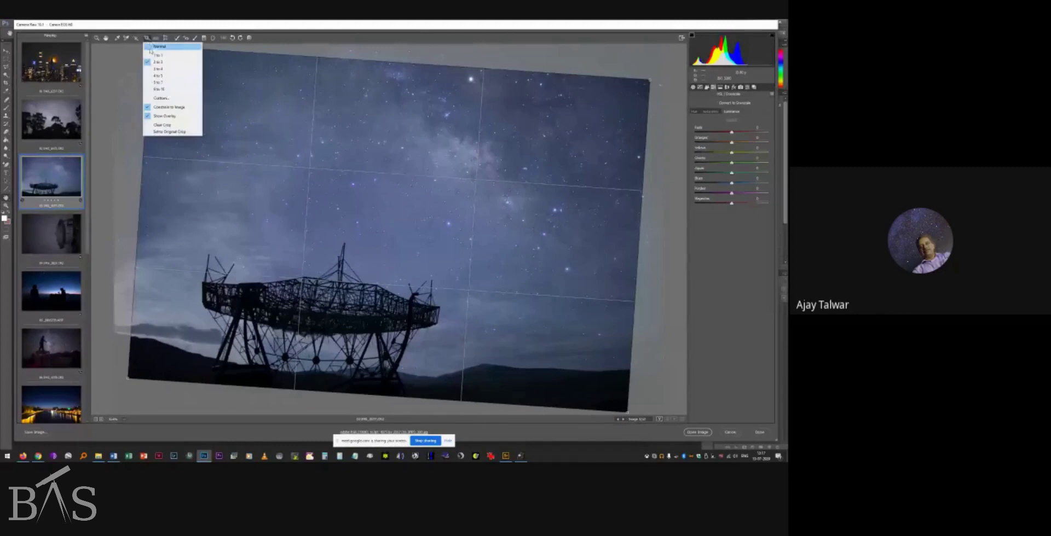
{"action": "left_click", "coordinate": [155, 63]}
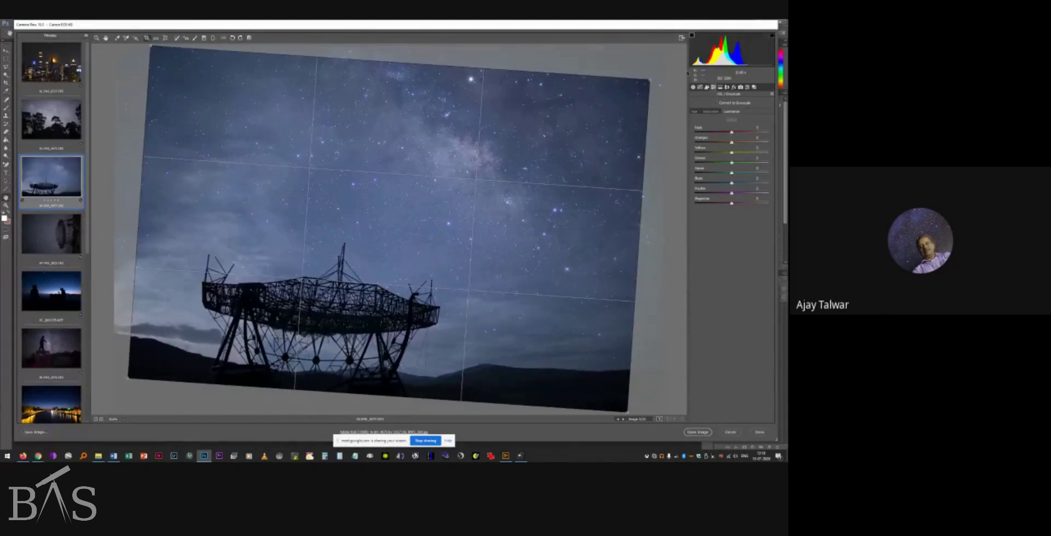
{"action": "key", "text": "Return"}
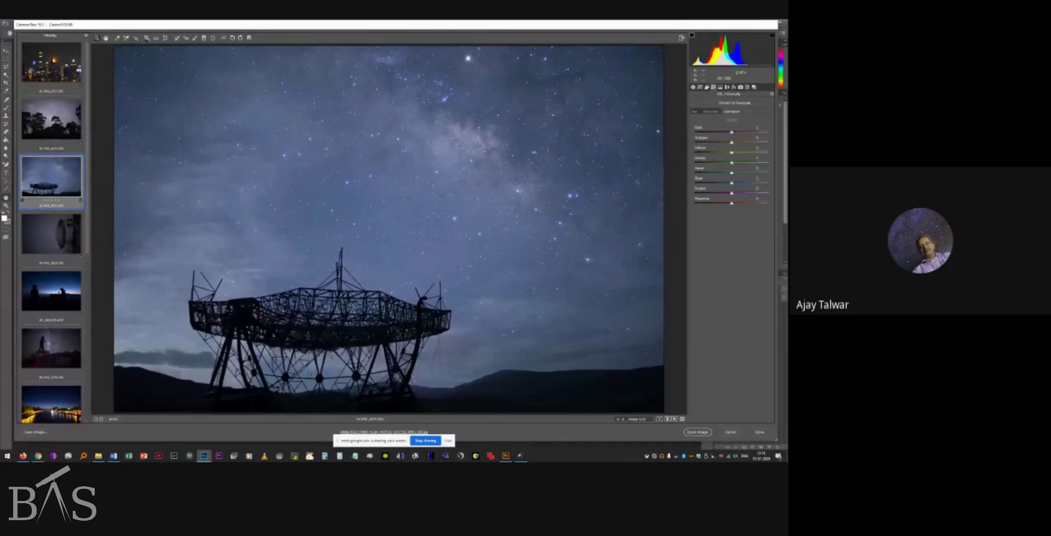
Close Camera Raw, discarding the changes to all images, and reopen the raw files from the file explorer in Photoshop.
{"action": "key", "text": "Escape"}
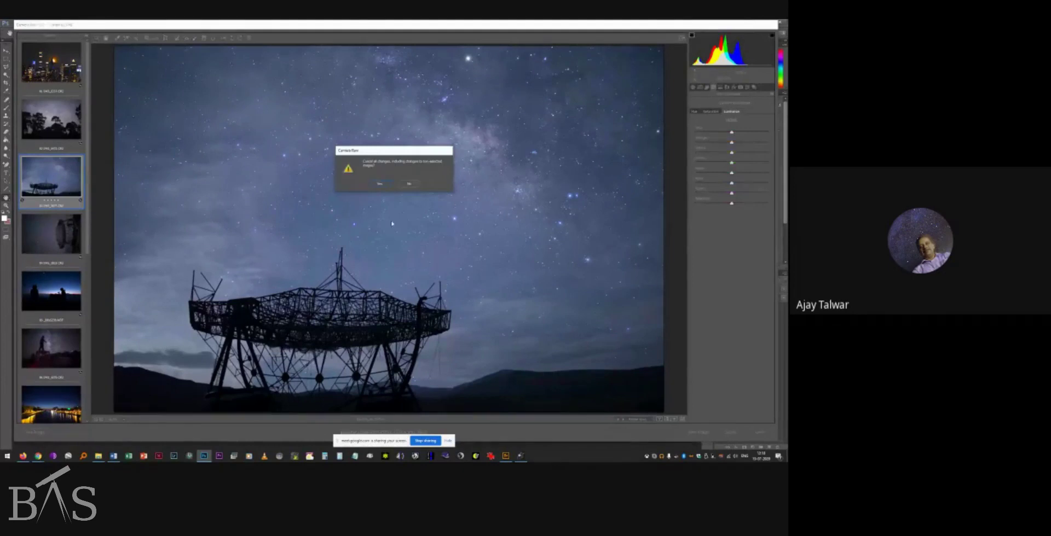
{"action": "left_click", "coordinate": [383, 184]}
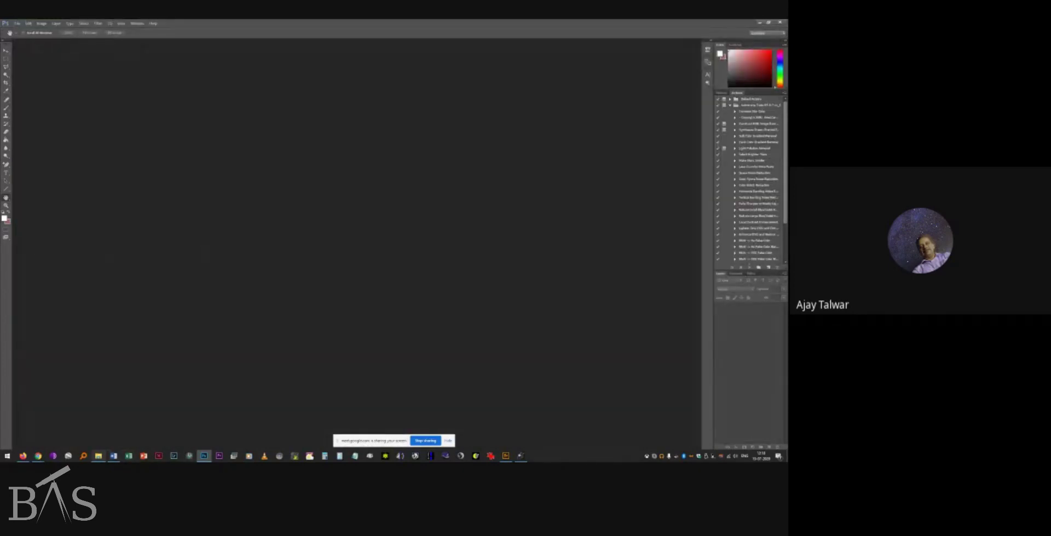
{"action": "left_click", "coordinate": [98, 456]}
{"action": "left_click_drag", "start_coordinate": [147, 171], "coordinate": [449, 176]}
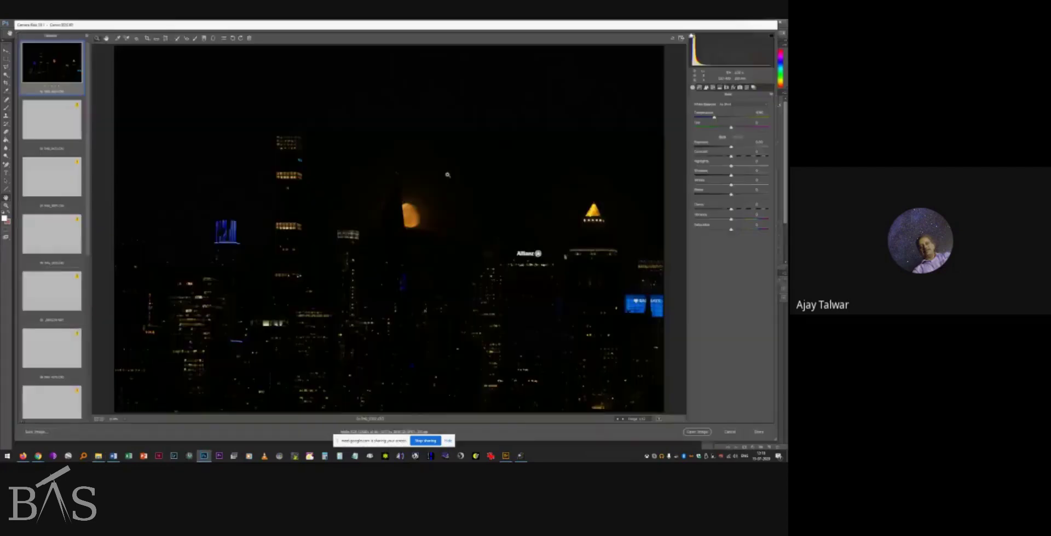
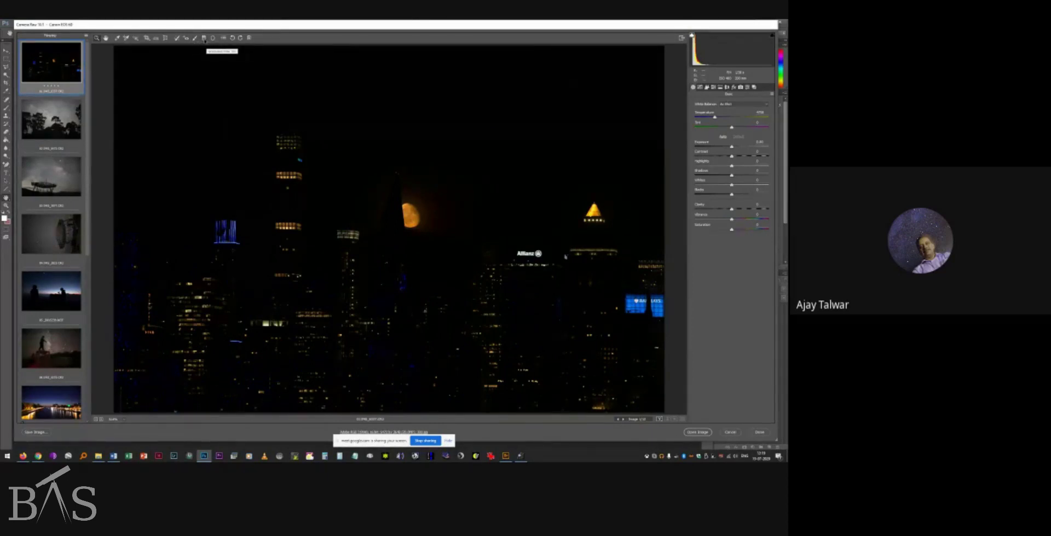
Show the Graduated Filter settings on the bright Eiffel Tower twilight image, and switch full-screen view on and off.
{"action": "scroll", "coordinate": [65, 237], "scroll_direction": "down", "scroll_amount": 5}
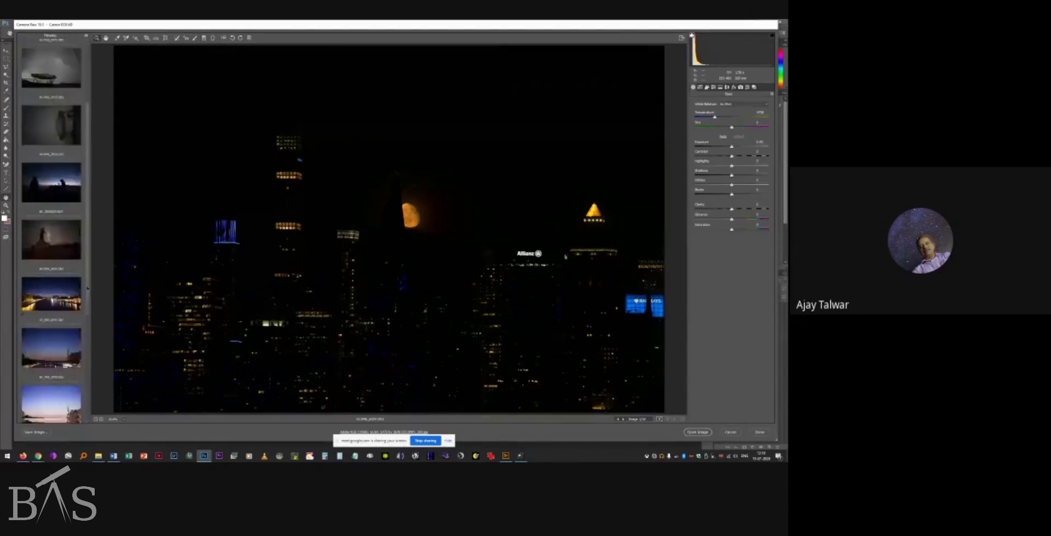
{"action": "left_click", "coordinate": [54, 275]}
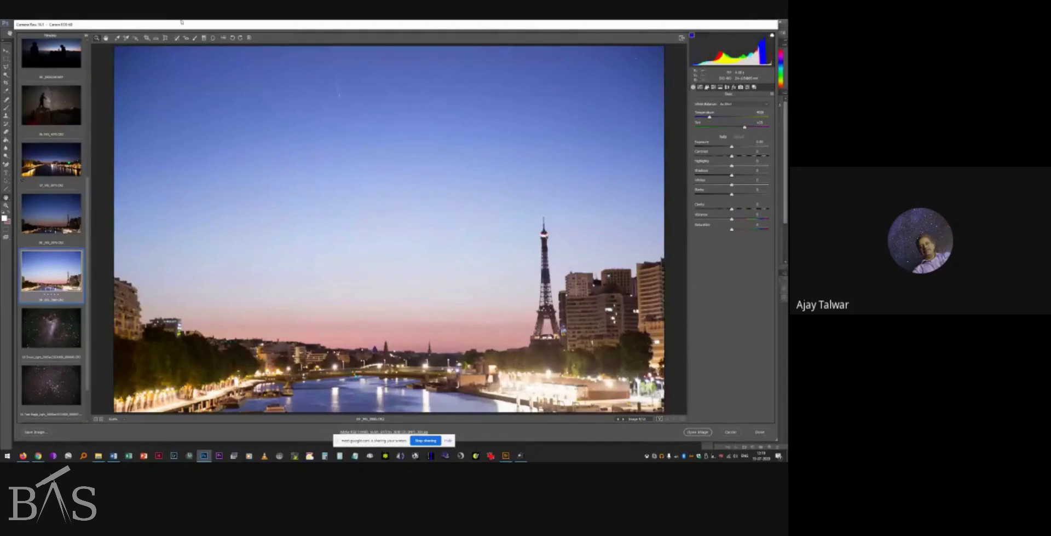
{"action": "left_click", "coordinate": [204, 38]}
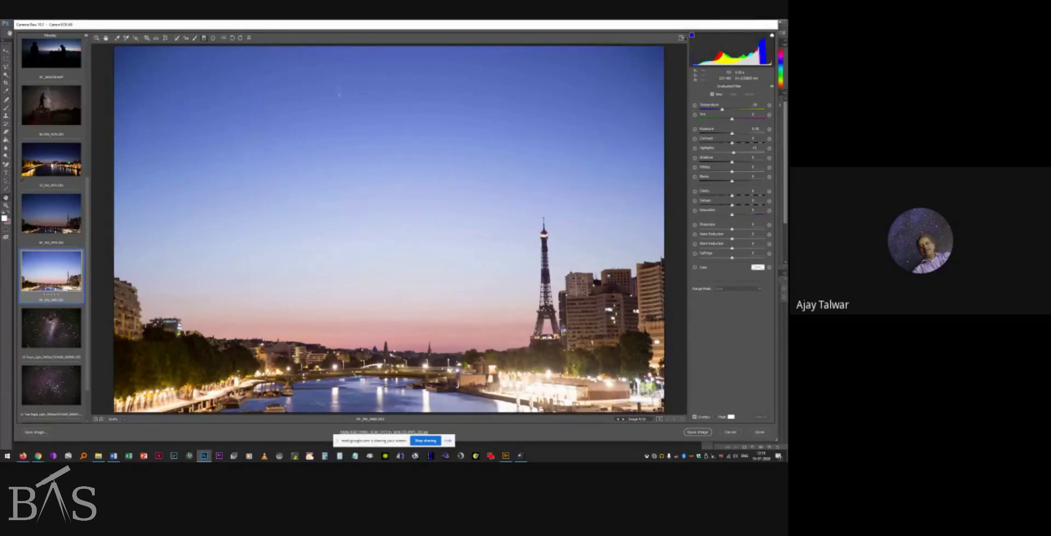
{"action": "left_click", "coordinate": [682, 38]}
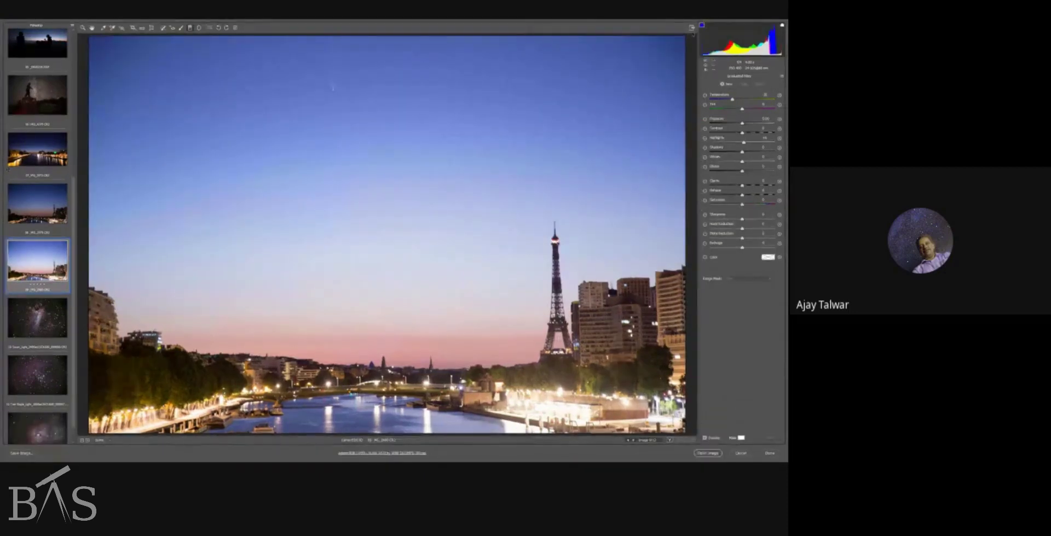
{"action": "left_click", "coordinate": [692, 27]}
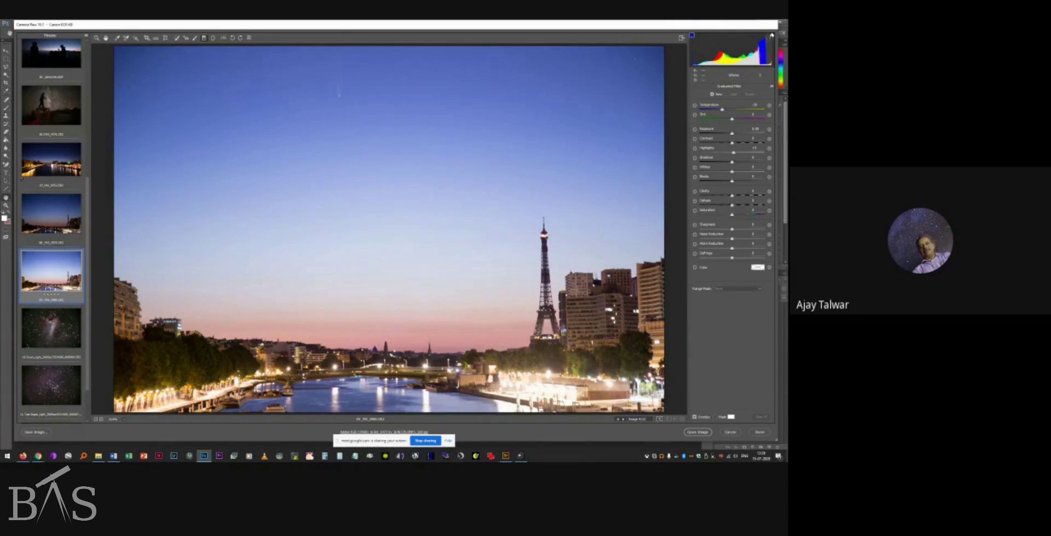
{"action": "left_click", "coordinate": [691, 35]}
Select the skyline moonrise image at the start of the filmstrip and leave the Graduated Filter for the basic adjustments.
{"action": "left_click_drag", "start_coordinate": [88, 194], "coordinate": [88, 63]}
{"action": "left_click", "coordinate": [56, 62]}
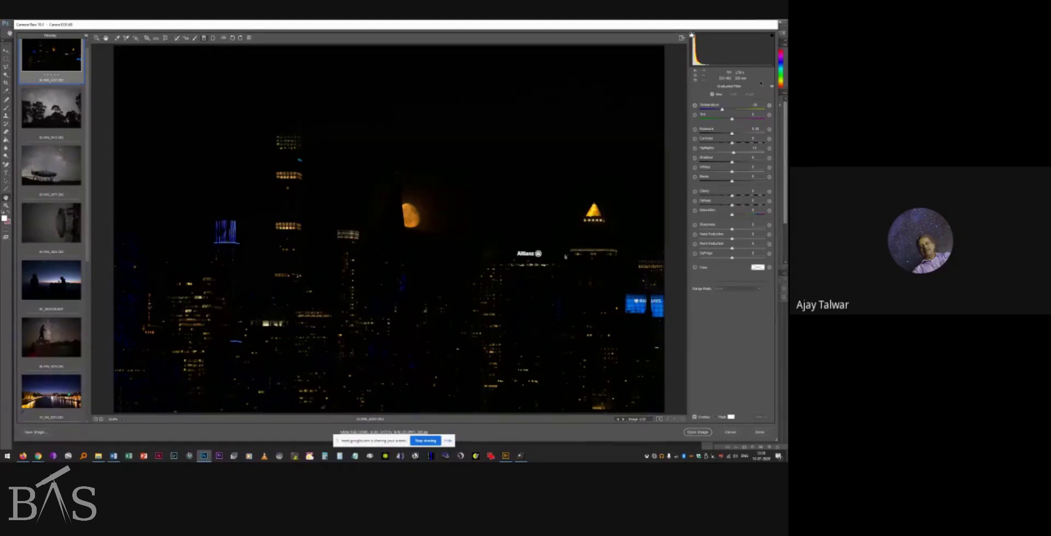
{"action": "left_click", "coordinate": [773, 35]}
{"action": "left_click_drag", "start_coordinate": [732, 134], "coordinate": [749, 135]}
{"action": "left_click", "coordinate": [771, 35]}
{"action": "left_click", "coordinate": [97, 38]}
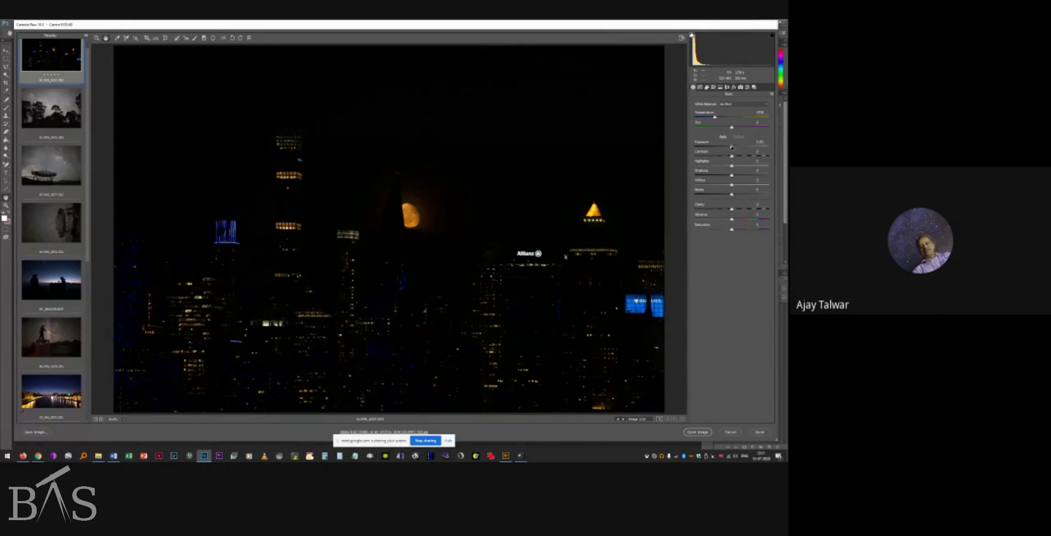
Raise the skyline image's exposure strongly, and toggle the highlight clipping warning to compare the clipped moon and lights.
{"action": "left_click_drag", "start_coordinate": [732, 148], "coordinate": [758, 146]}
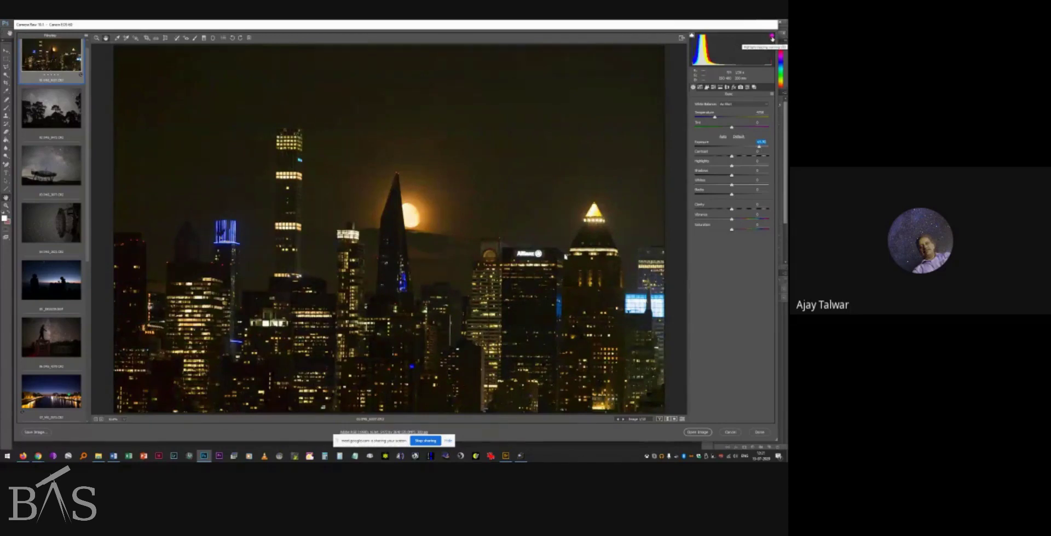
{"action": "left_click", "coordinate": [772, 37]}
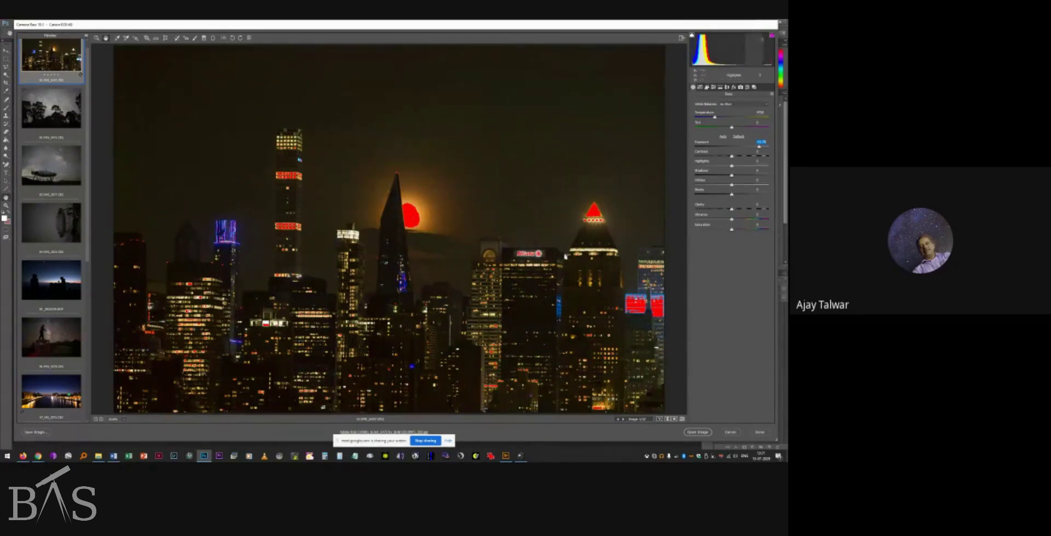
{"action": "left_click", "coordinate": [773, 36]}
{"action": "left_click", "coordinate": [772, 36]}
{"action": "key", "text": "o"}
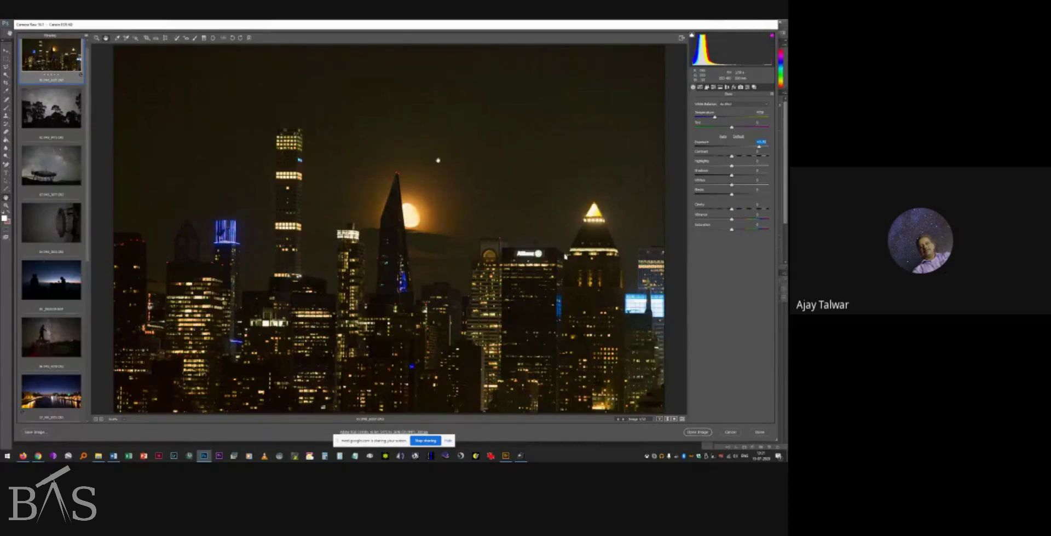
{"action": "left_click", "coordinate": [772, 36]}
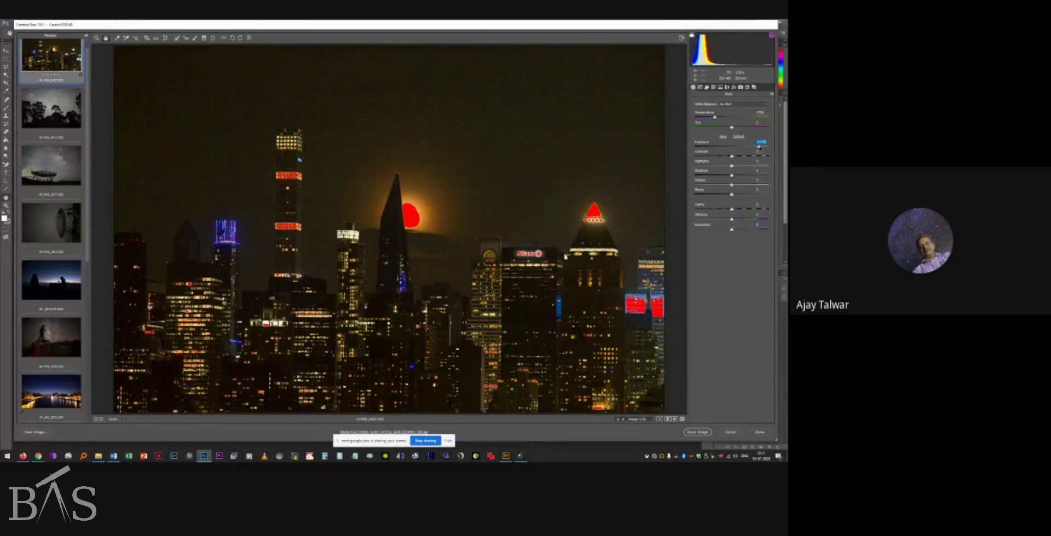
Lower the exposure until the moon no longer clips, and raise the shadows and blacks of the skyline image.
{"action": "left_click_drag", "start_coordinate": [759, 146], "coordinate": [749, 146]}
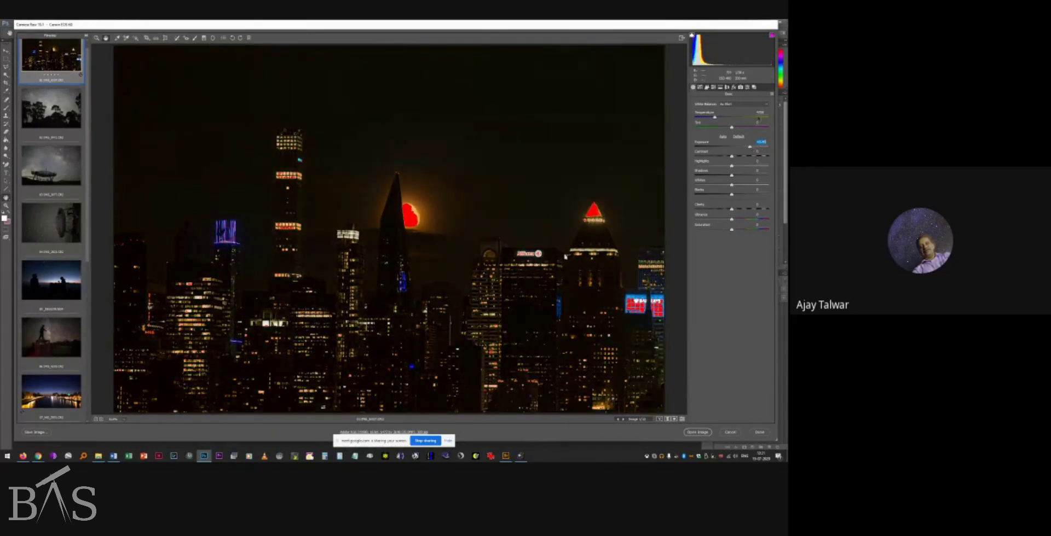
{"action": "left_click_drag", "start_coordinate": [749, 146], "coordinate": [740, 150]}
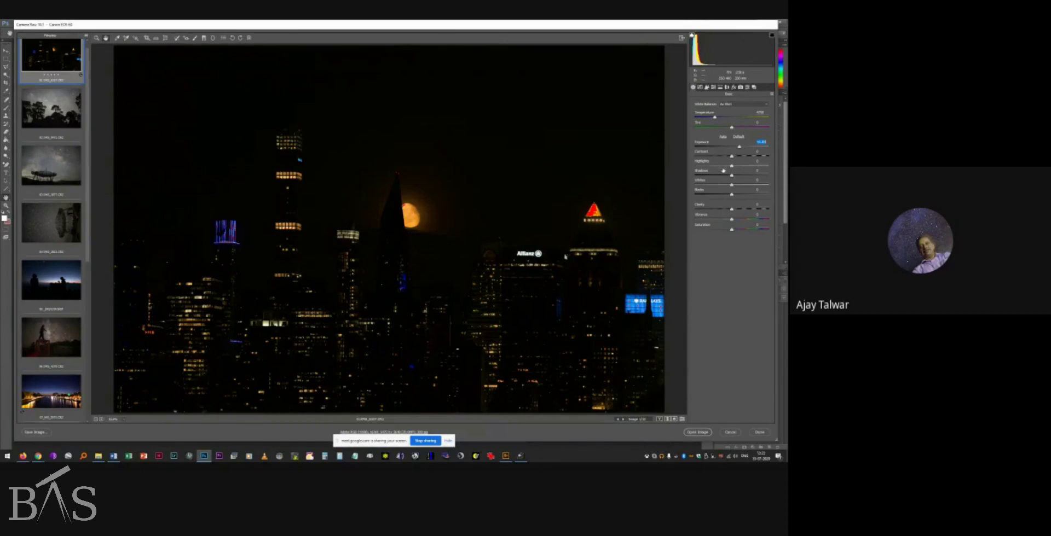
{"action": "left_click_drag", "start_coordinate": [731, 175], "coordinate": [749, 176]}
{"action": "left_click_drag", "start_coordinate": [731, 194], "coordinate": [759, 196]}
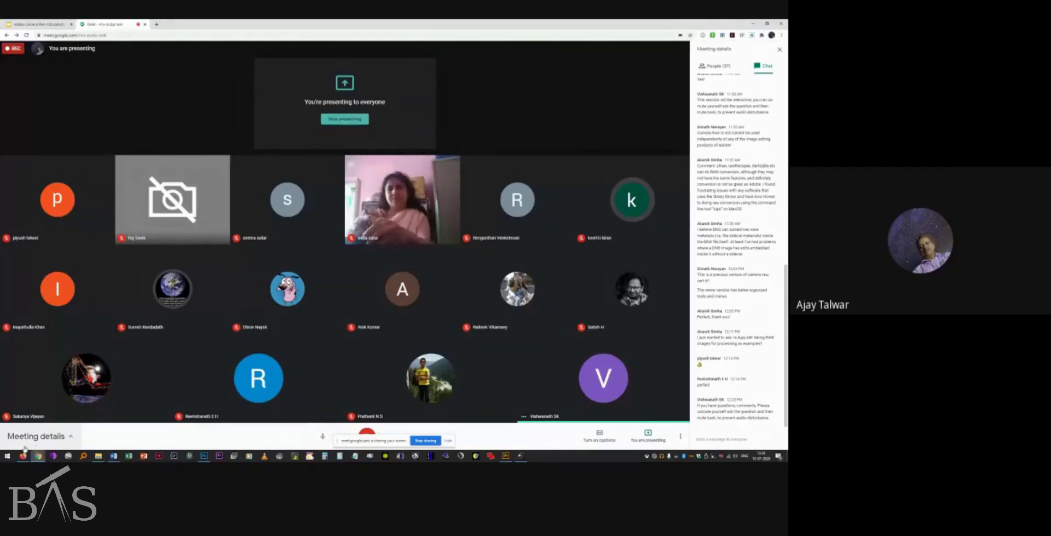
Switch from the meeting to Camera Raw, consult the webinar plan in Word, and pull the Camera Raw window out of its maximized size.
{"action": "mouse_move", "coordinate": [204, 455]}
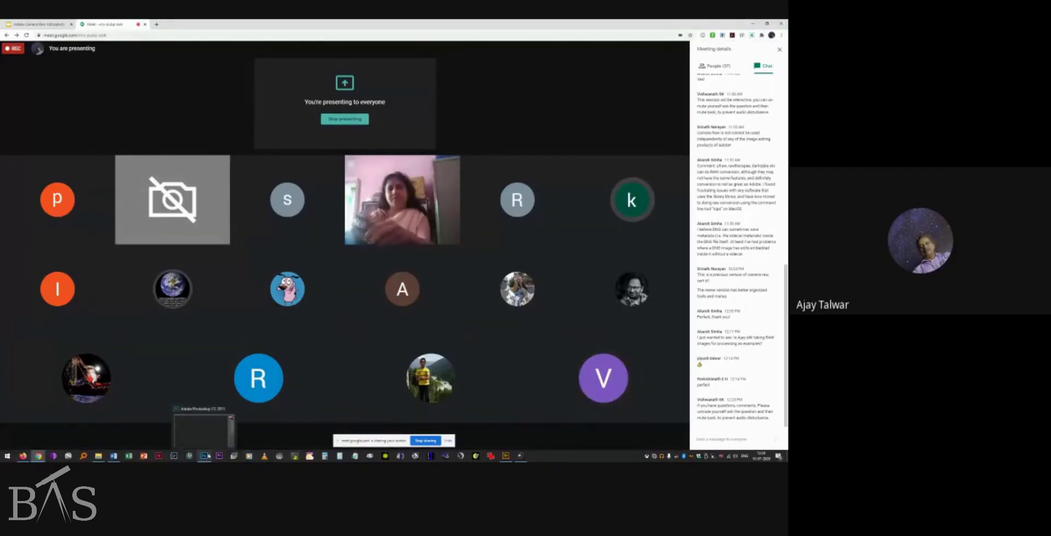
{"action": "left_click", "coordinate": [202, 433]}
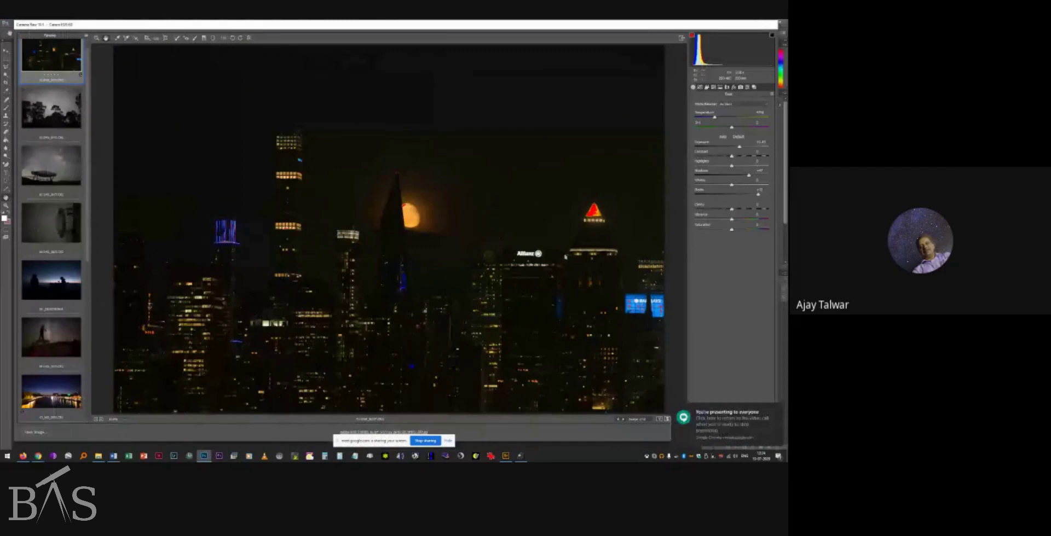
{"action": "mouse_move", "coordinate": [114, 455]}
{"action": "left_click", "coordinate": [113, 431]}
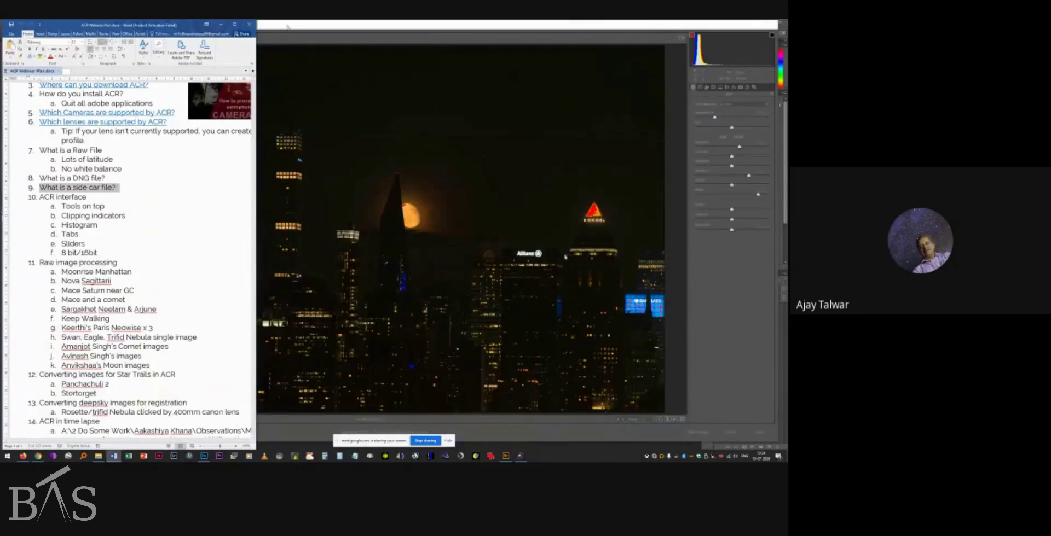
{"action": "left_click", "coordinate": [220, 24]}
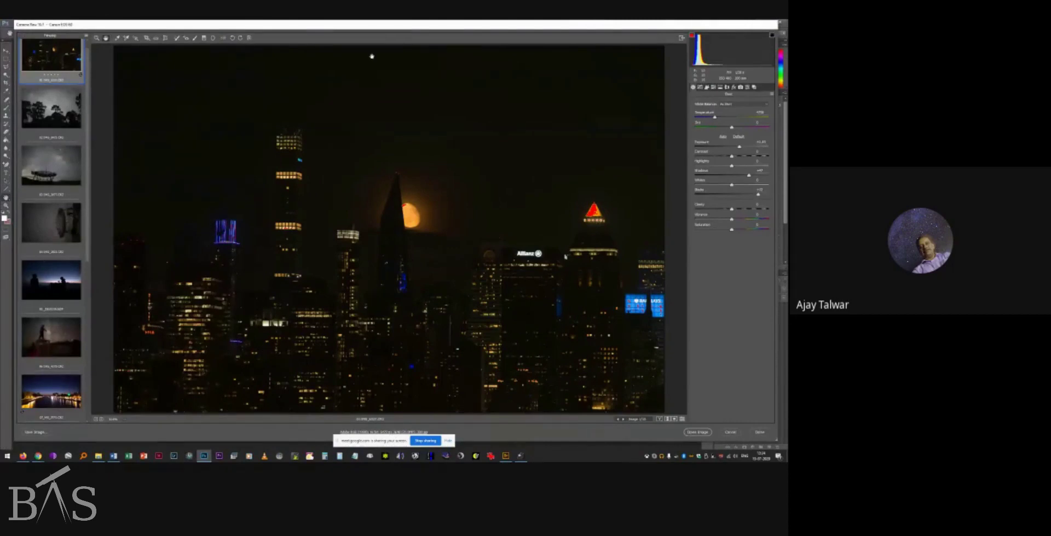
{"action": "mouse_move", "coordinate": [367, 25]}
{"action": "left_mouse_down"}
{"action": "mouse_move", "coordinate": [366, 55]}
{"action": "mouse_move", "coordinate": [360, 30]}
{"action": "left_mouse_up"}
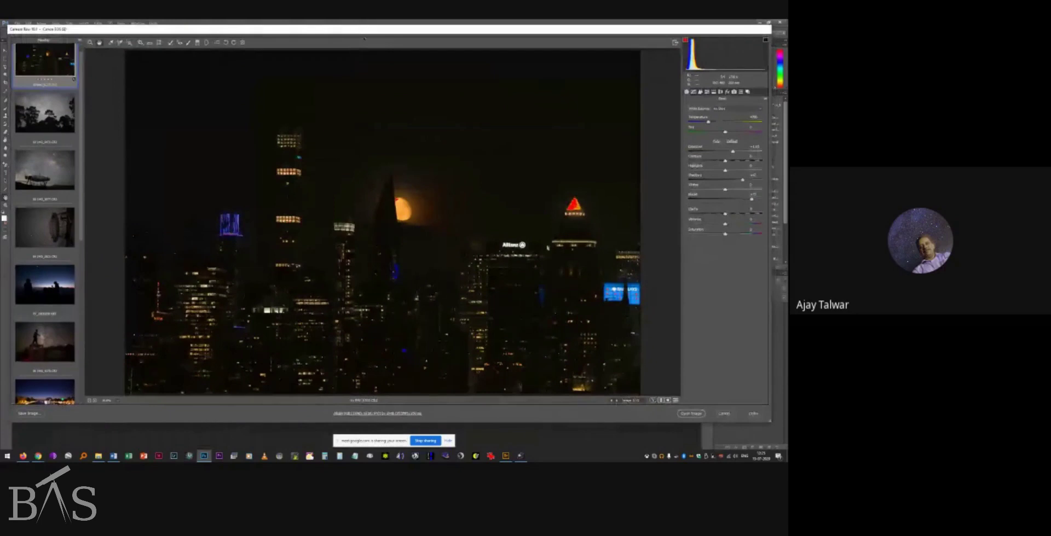
Open the workflow options and review the bit depth and color space choices.
{"action": "left_click", "coordinate": [370, 414]}
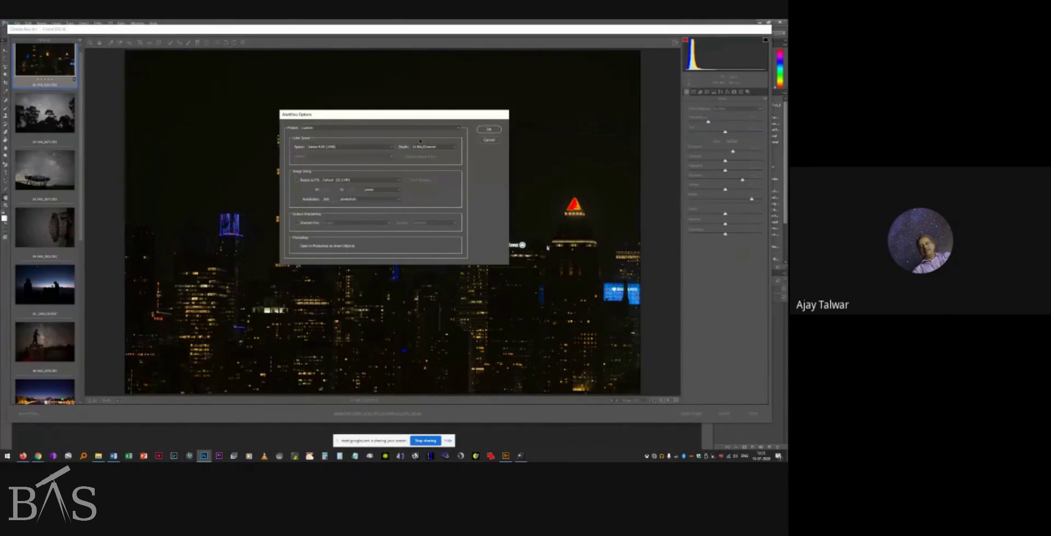
{"action": "left_click", "coordinate": [455, 147]}
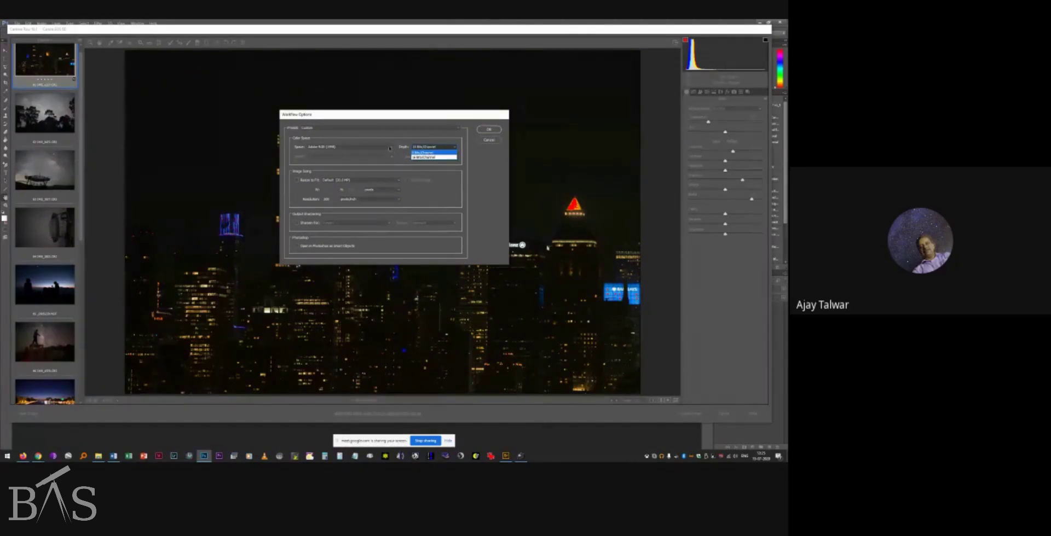
{"action": "key", "text": "Escape"}
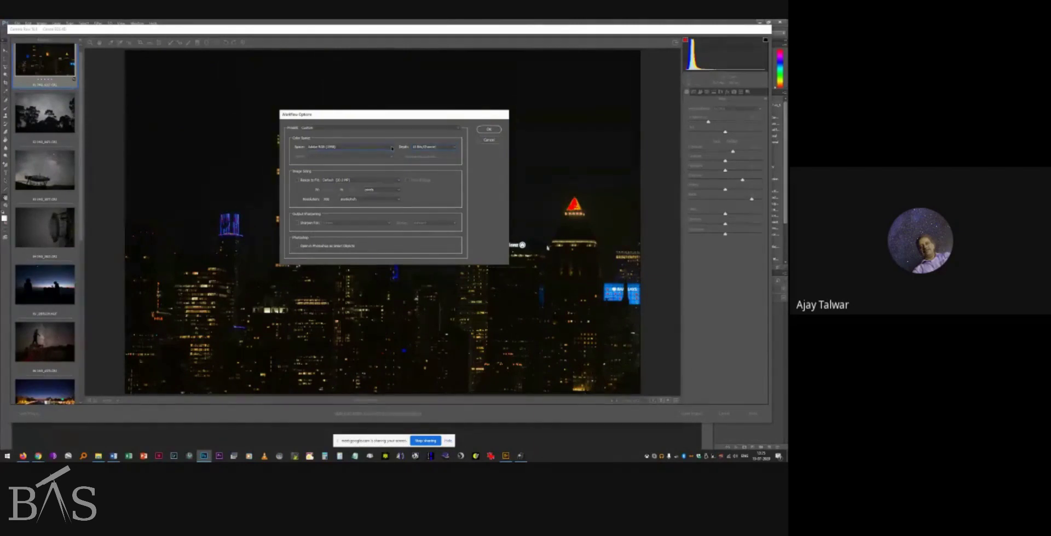
{"action": "left_click", "coordinate": [392, 148]}
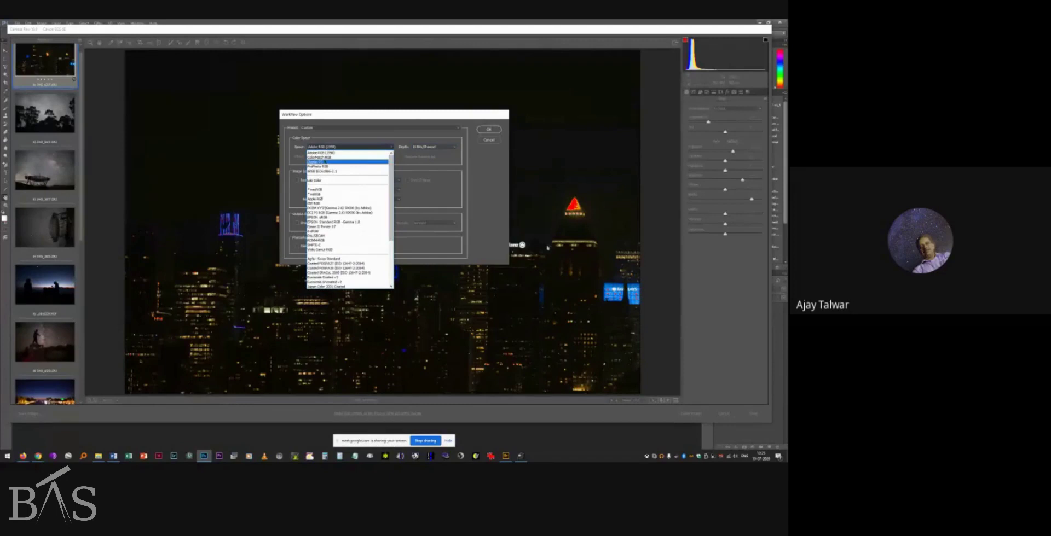
{"action": "left_click", "coordinate": [356, 131]}
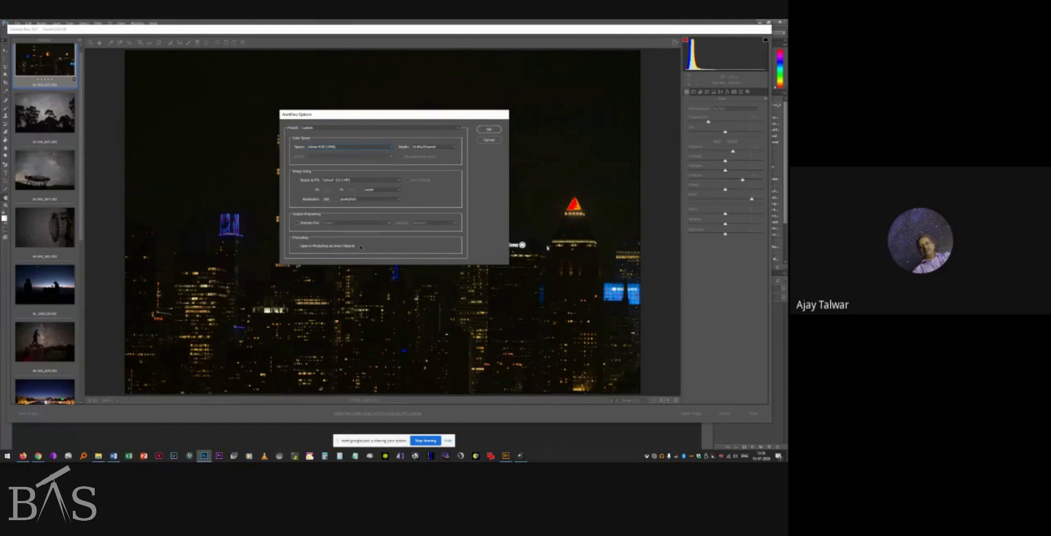
Turn on output sharpening, review its media and amount choices, and cancel the workflow options.
{"action": "left_click", "coordinate": [297, 223]}
{"action": "left_click", "coordinate": [334, 224]}
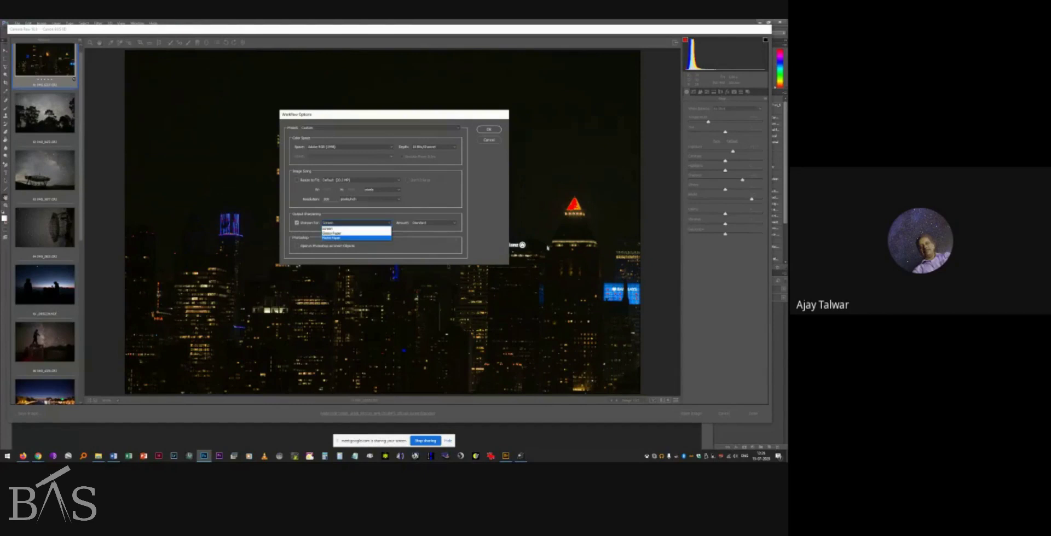
{"action": "left_click", "coordinate": [415, 227]}
{"action": "left_click", "coordinate": [422, 224]}
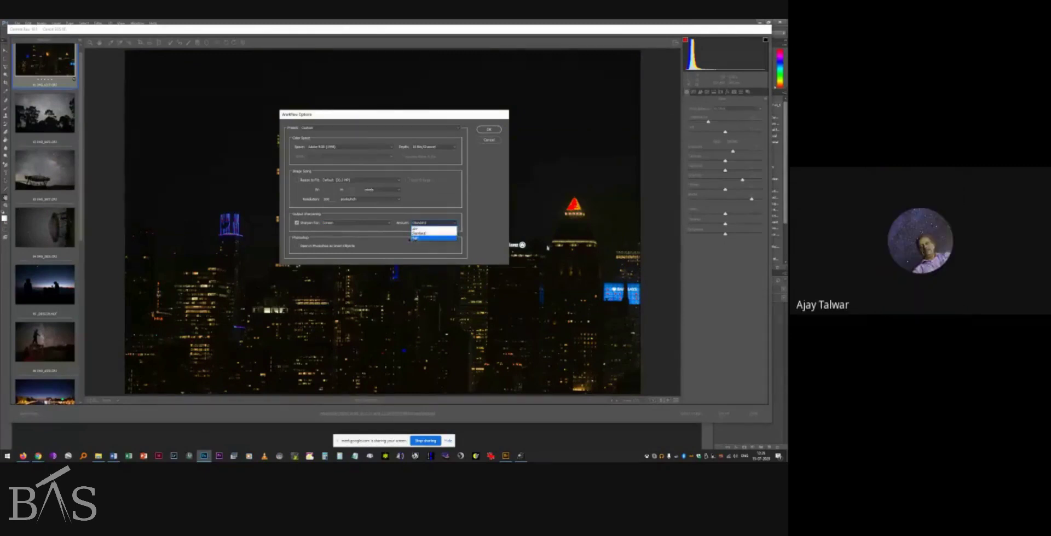
{"action": "left_click", "coordinate": [487, 140]}
{"action": "left_click", "coordinate": [486, 141]}
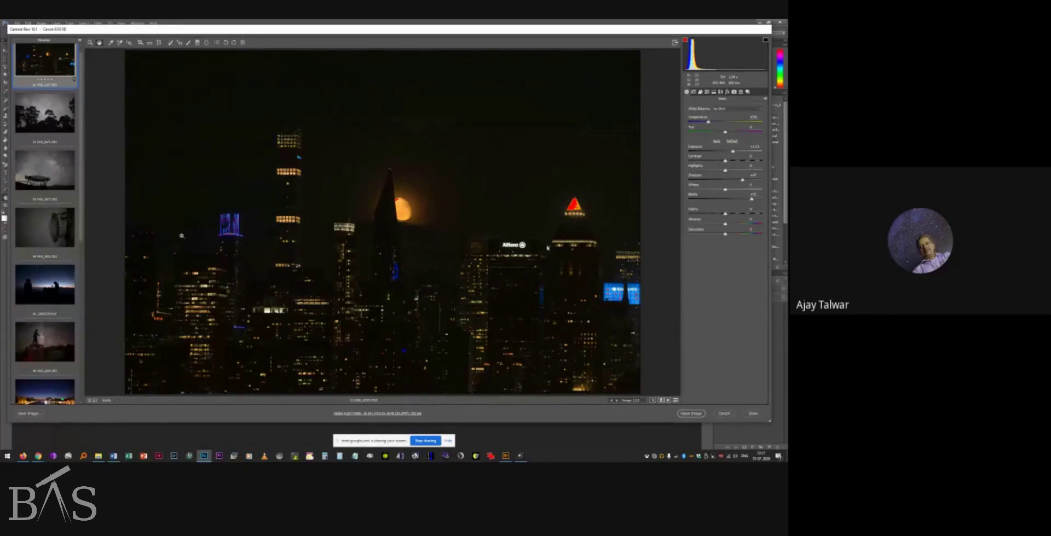
Select all filmstrip images, show before and after side by side, and raise their exposure and clarity.
{"action": "key", "text": "ctrl+a"}
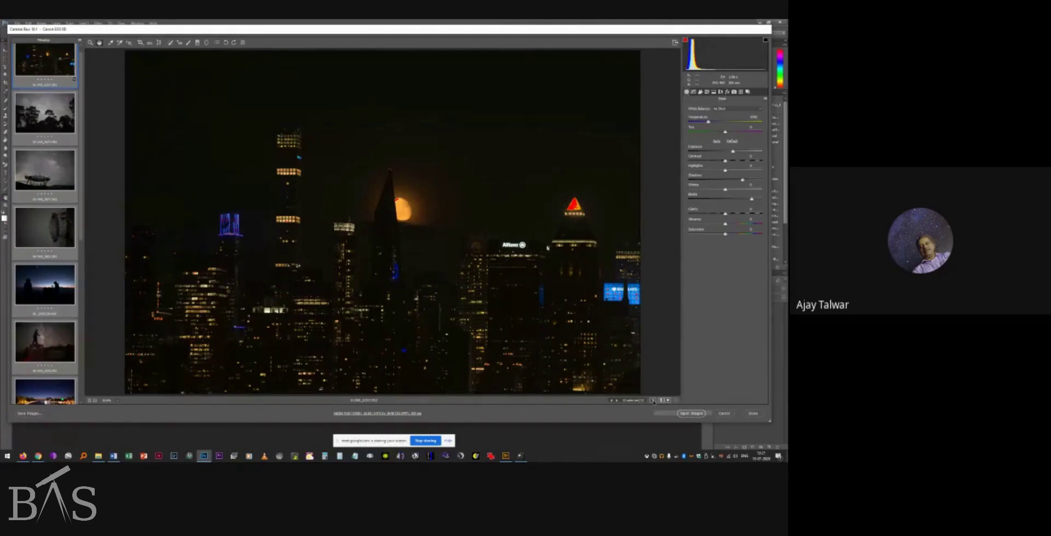
{"action": "left_click", "coordinate": [652, 402]}
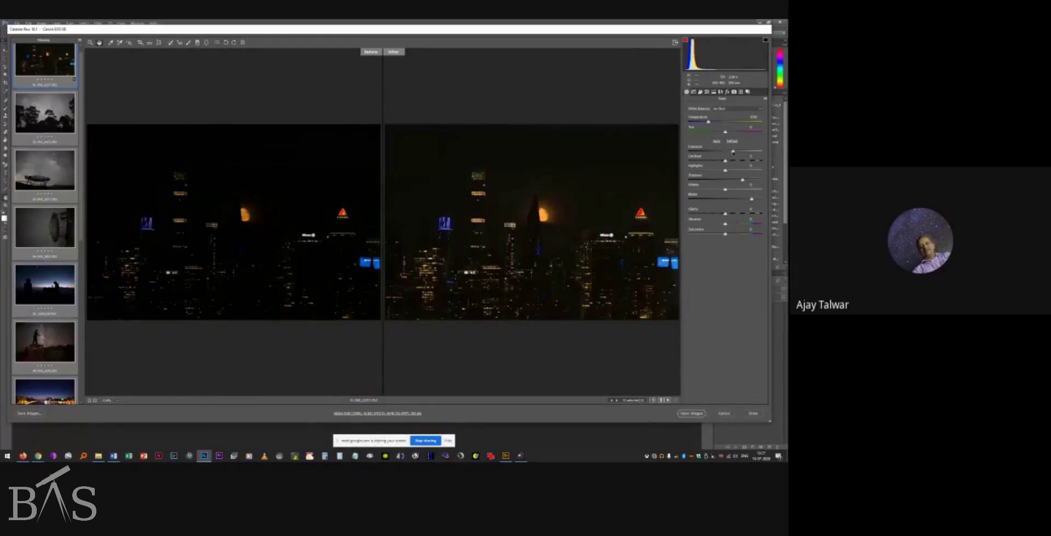
{"action": "left_click_drag", "start_coordinate": [732, 152], "coordinate": [744, 151]}
{"action": "left_click_drag", "start_coordinate": [725, 214], "coordinate": [752, 215]}
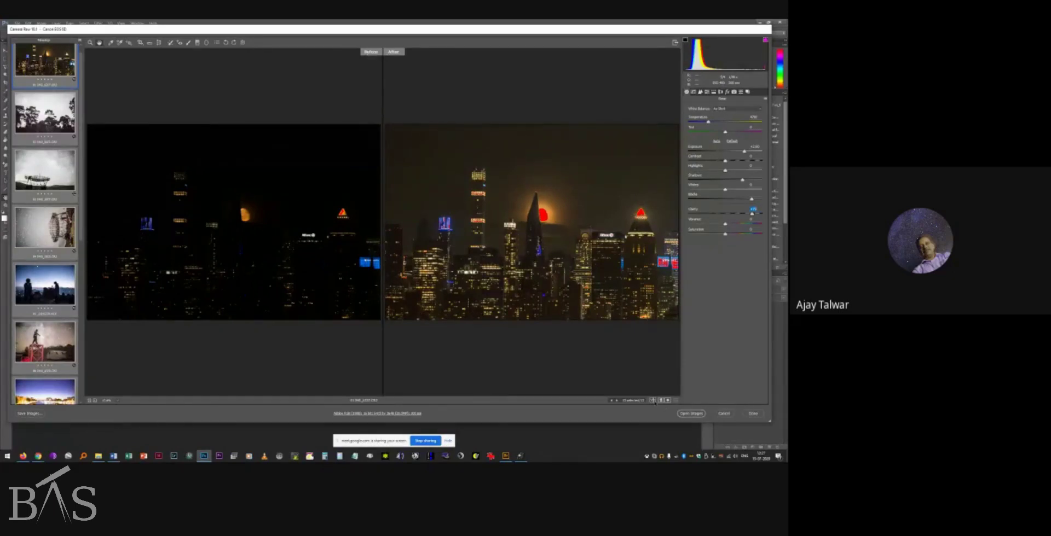
Cycle the before/after comparison through the split and stacked layouts and back to the single view.
{"action": "left_click", "coordinate": [653, 400]}
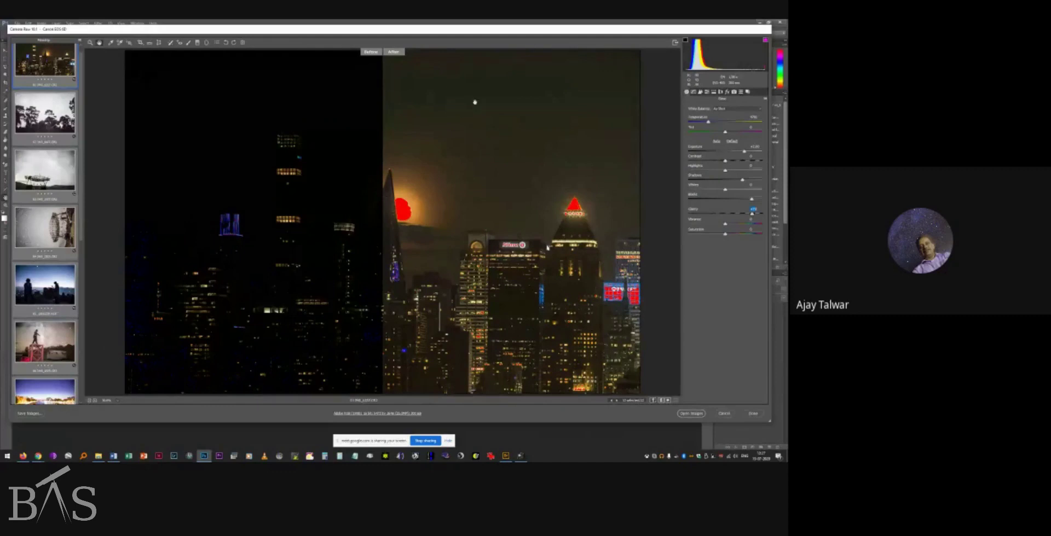
{"action": "left_click", "coordinate": [653, 400]}
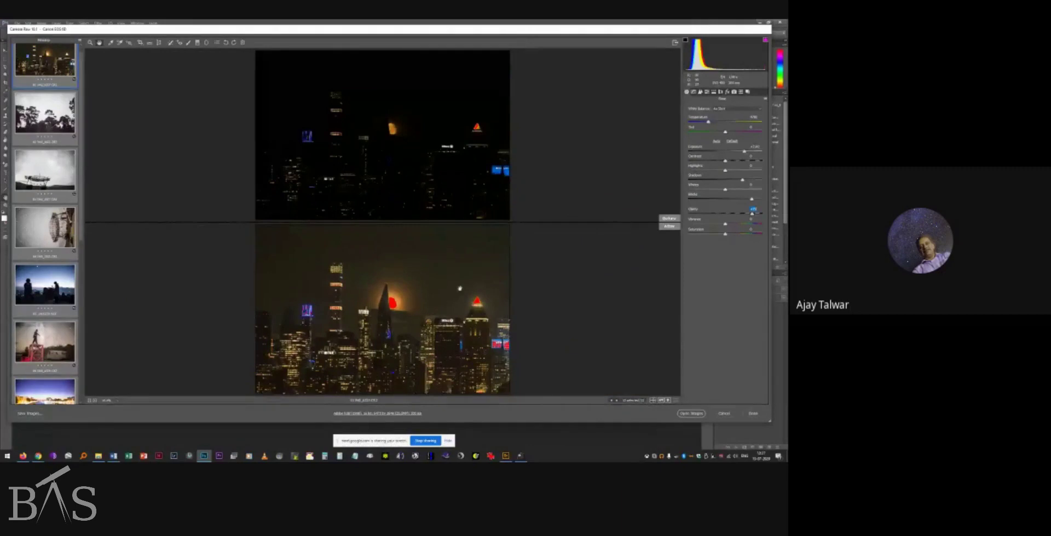
{"action": "left_click", "coordinate": [654, 401]}
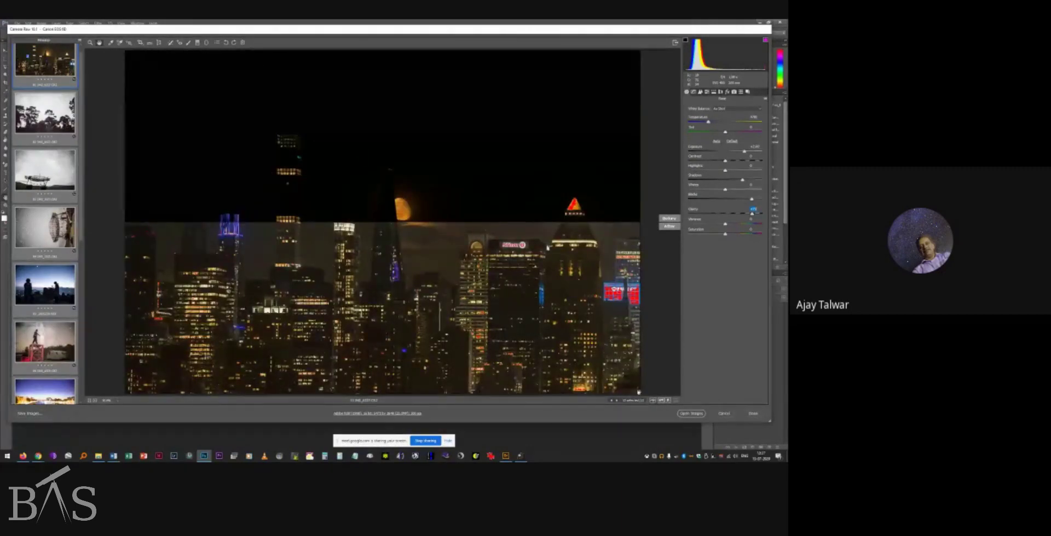
{"action": "key", "text": "q"}
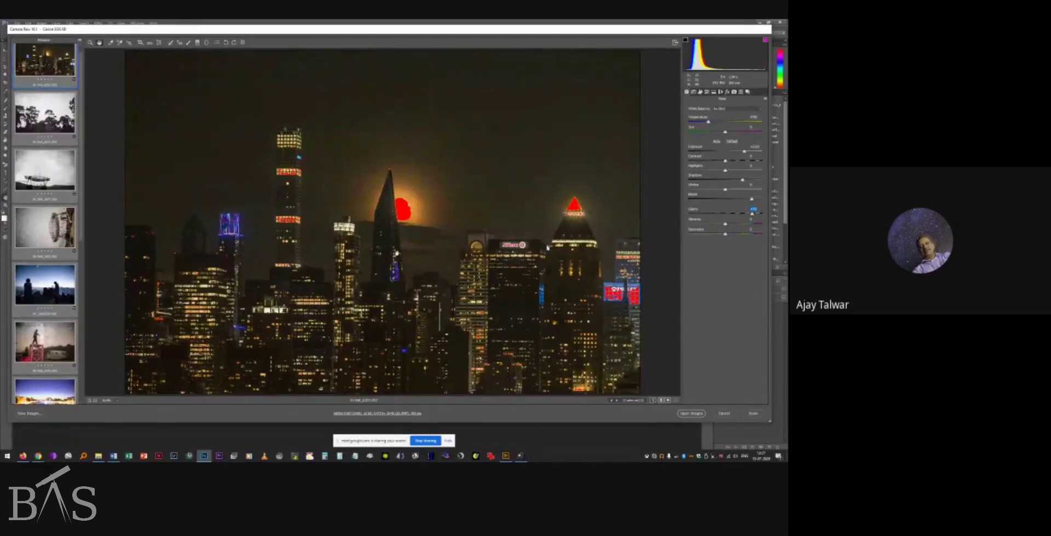
Swap the before and after settings back and forth to compare the images.
{"action": "left_click", "coordinate": [661, 401]}
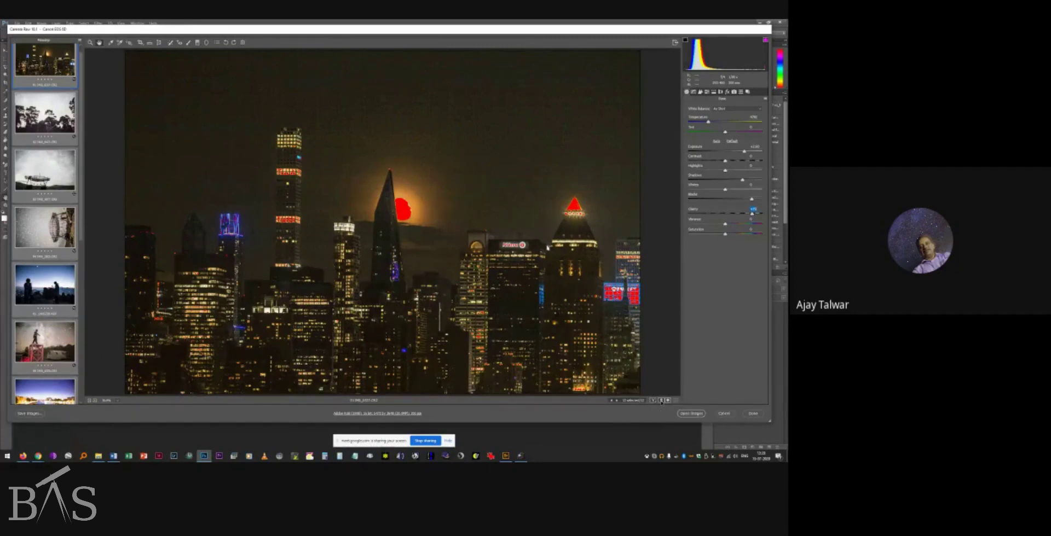
{"action": "left_click", "coordinate": [662, 401]}
{"action": "left_click", "coordinate": [661, 401]}
{"action": "left_click", "coordinate": [661, 401]}
Open the save options for the selected images, review the file extension choices, and close the dialog.
{"action": "left_click", "coordinate": [30, 414]}
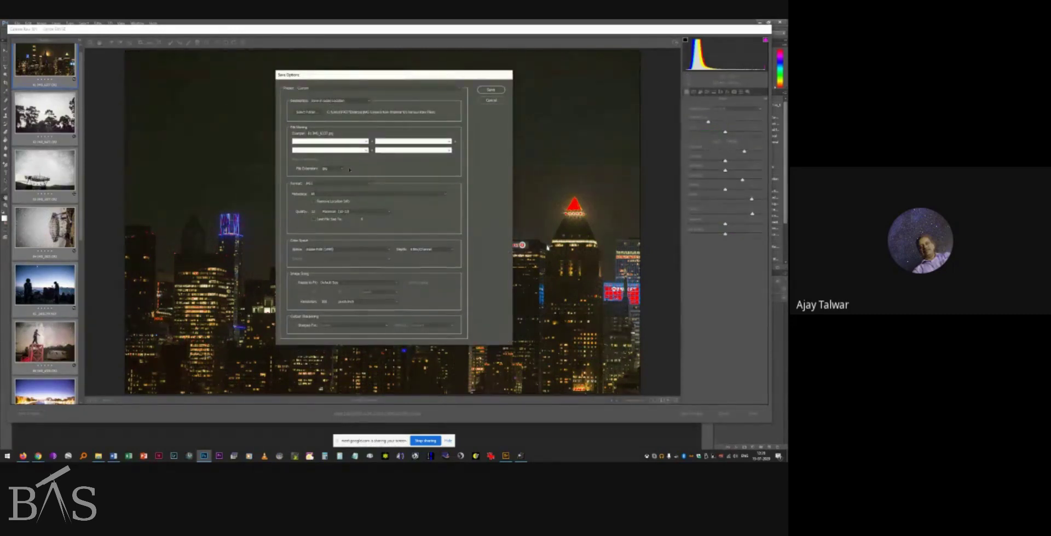
{"action": "left_click", "coordinate": [333, 169]}
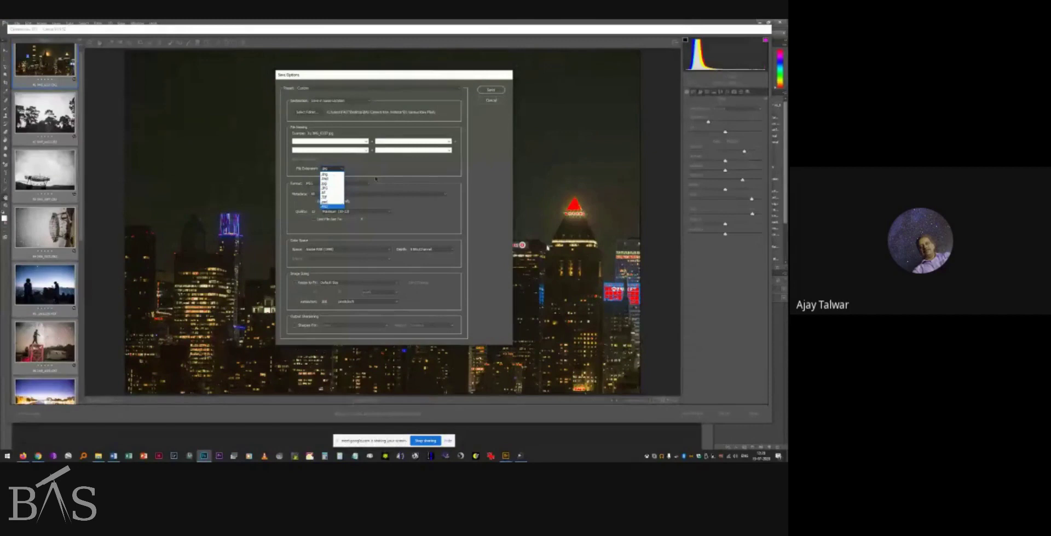
{"action": "left_click", "coordinate": [350, 89]}
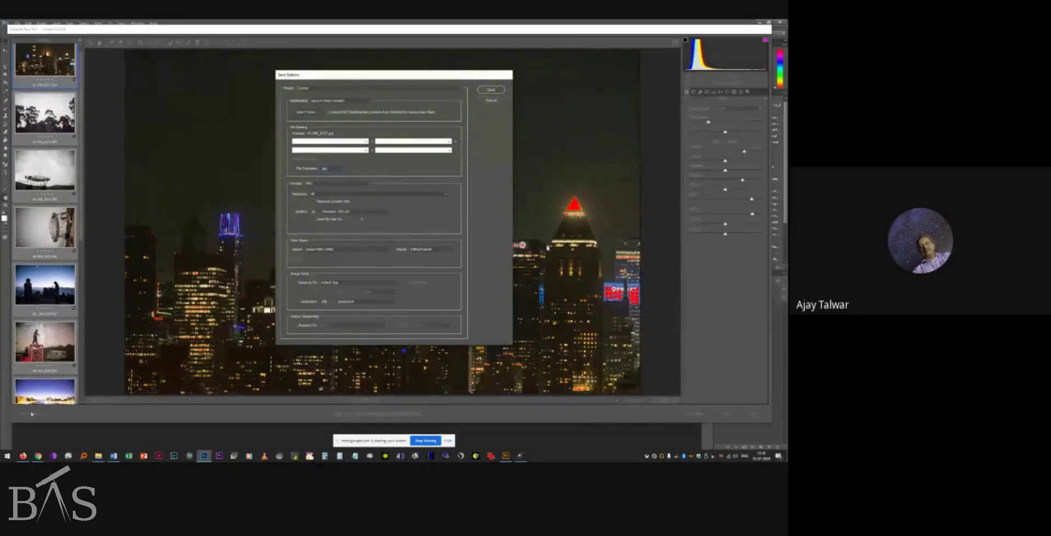
{"action": "left_click", "coordinate": [491, 90]}
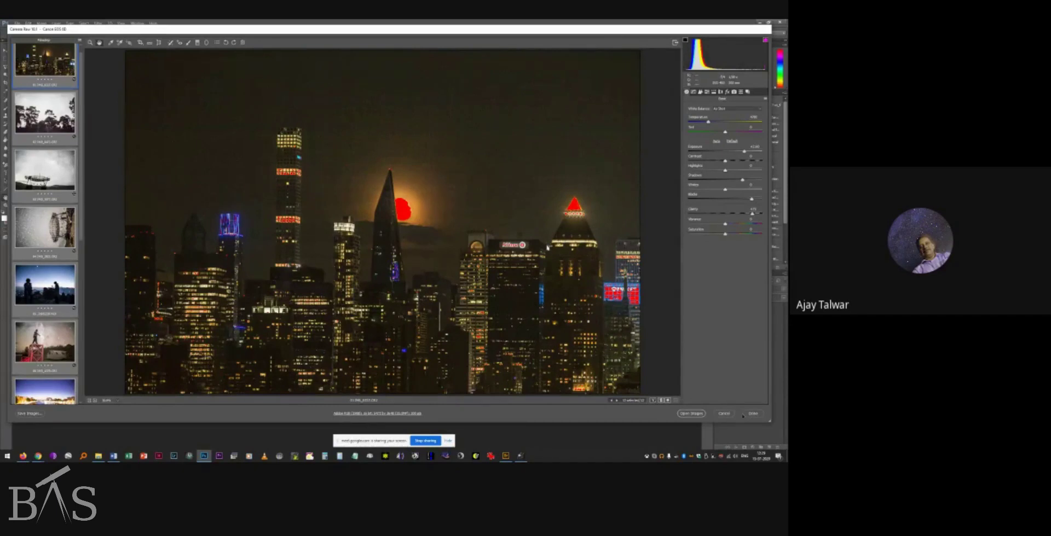
Cancel Camera Raw, reopen the raw files from the Various Raw Files folder in Photoshop, and make the Camera Raw window taller.
{"action": "left_click", "coordinate": [724, 414]}
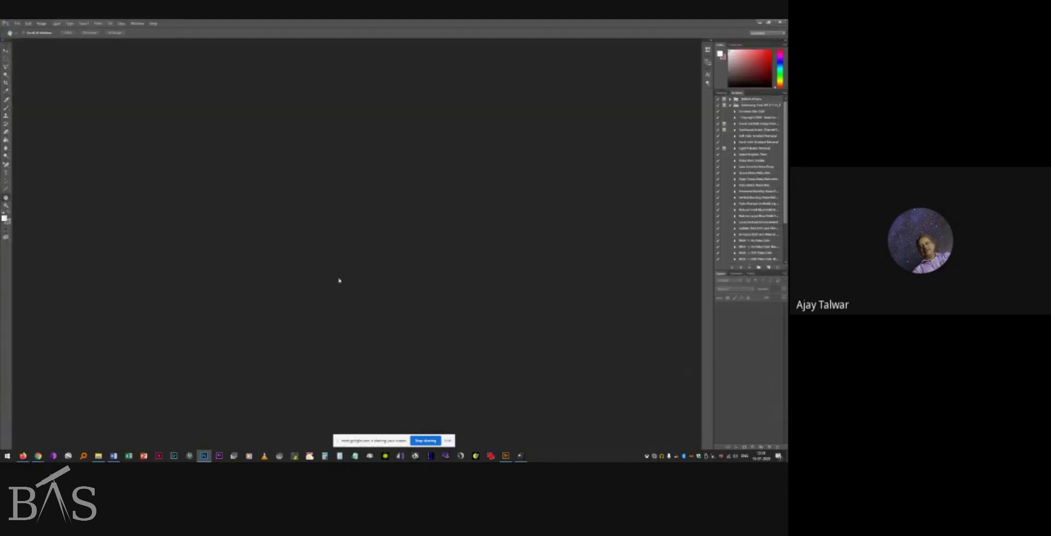
{"action": "left_click", "coordinate": [98, 456]}
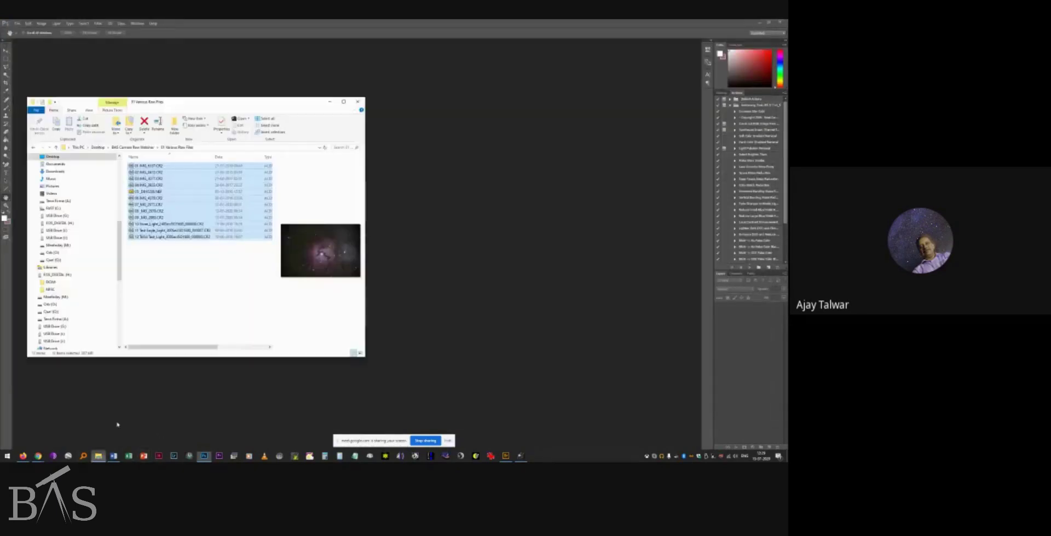
{"action": "left_click_drag", "start_coordinate": [142, 171], "coordinate": [447, 166]}
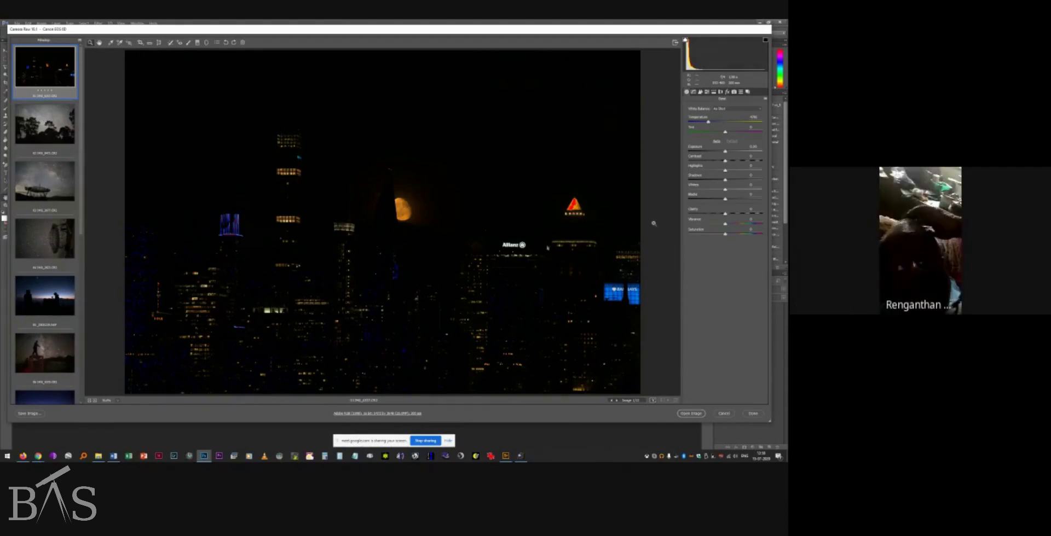
{"action": "left_click_drag", "start_coordinate": [573, 422], "coordinate": [575, 438]}
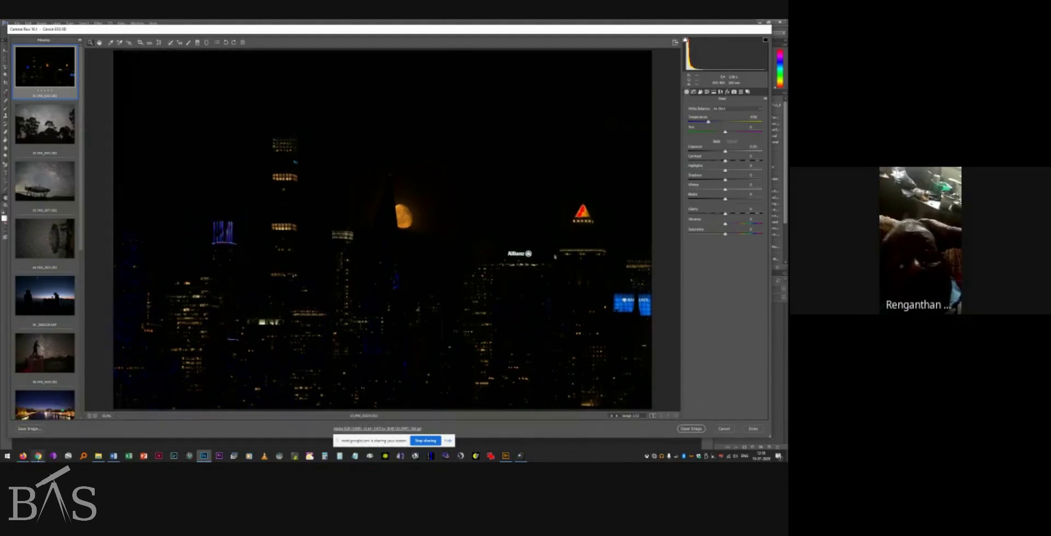
Switch to the Google Meet window to check the participants and chat, and return to Camera Raw.
{"action": "mouse_move", "coordinate": [37, 456]}
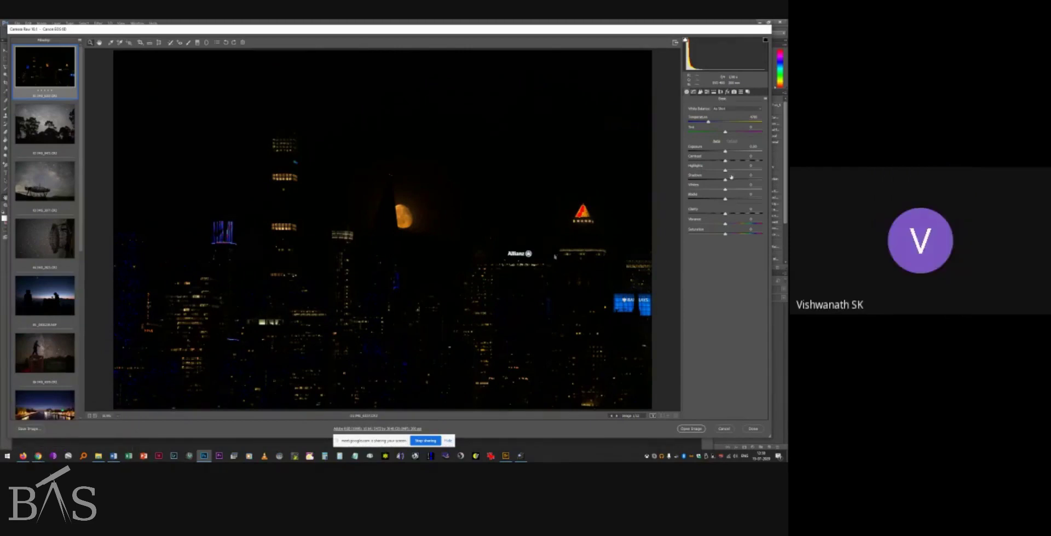
{"action": "mouse_move", "coordinate": [38, 456]}
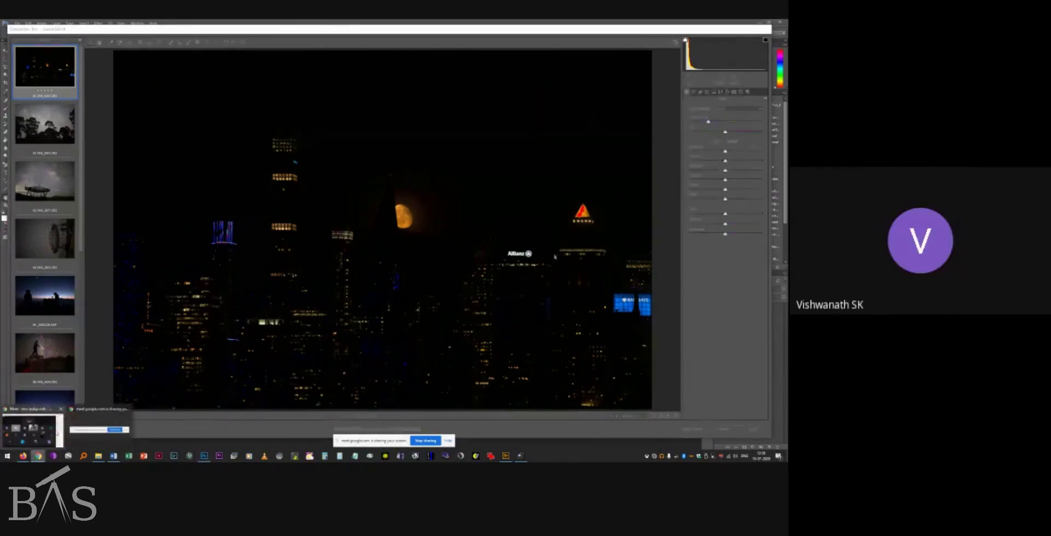
{"action": "left_click", "coordinate": [55, 436]}
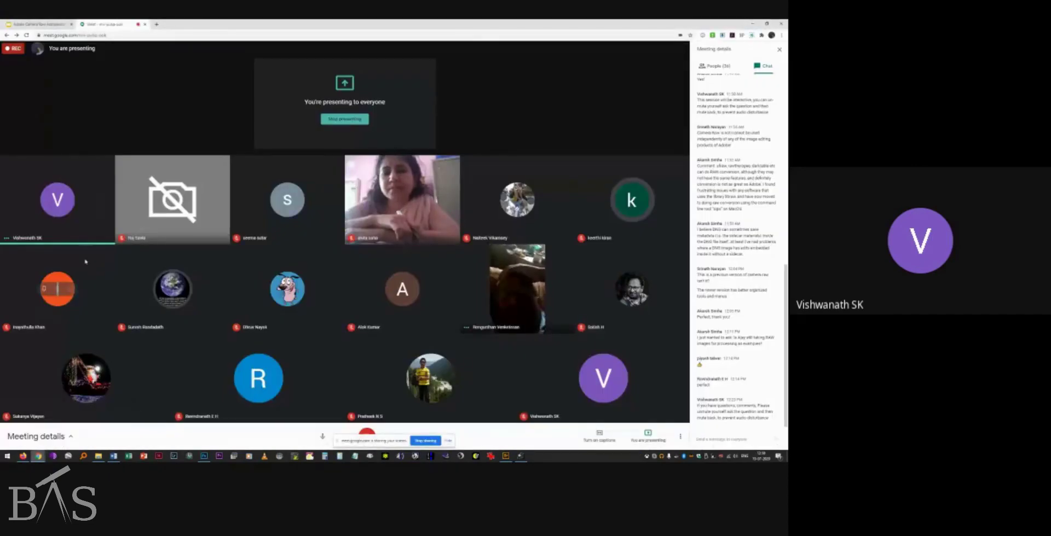
{"action": "key", "text": "alt+Tab"}
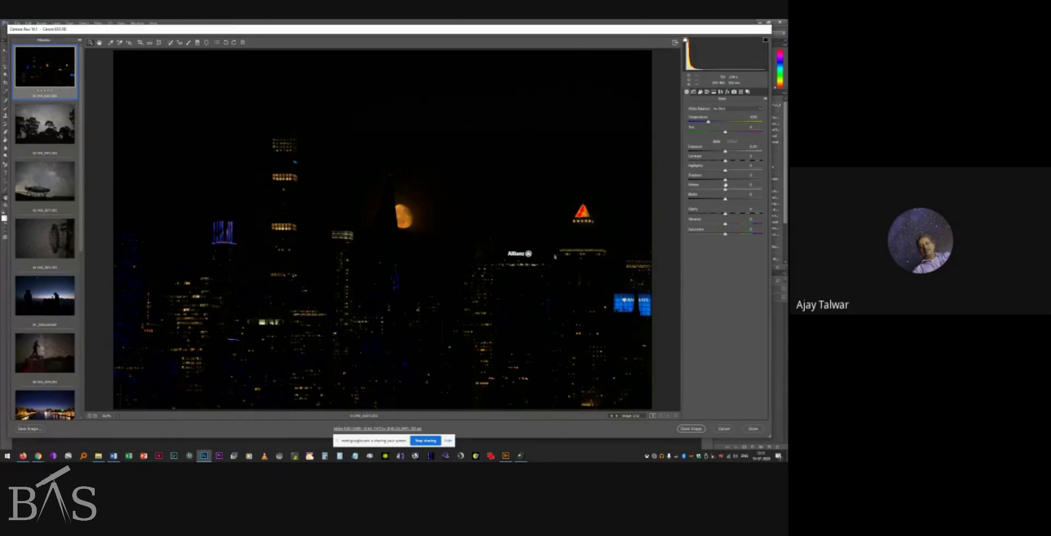
Raise the skyline image's shadows strongly, its blacks to the maximum, and its exposure until the dark buildings brighten.
{"action": "left_click_drag", "start_coordinate": [725, 181], "coordinate": [751, 182]}
{"action": "left_click_drag", "start_coordinate": [727, 201], "coordinate": [764, 204]}
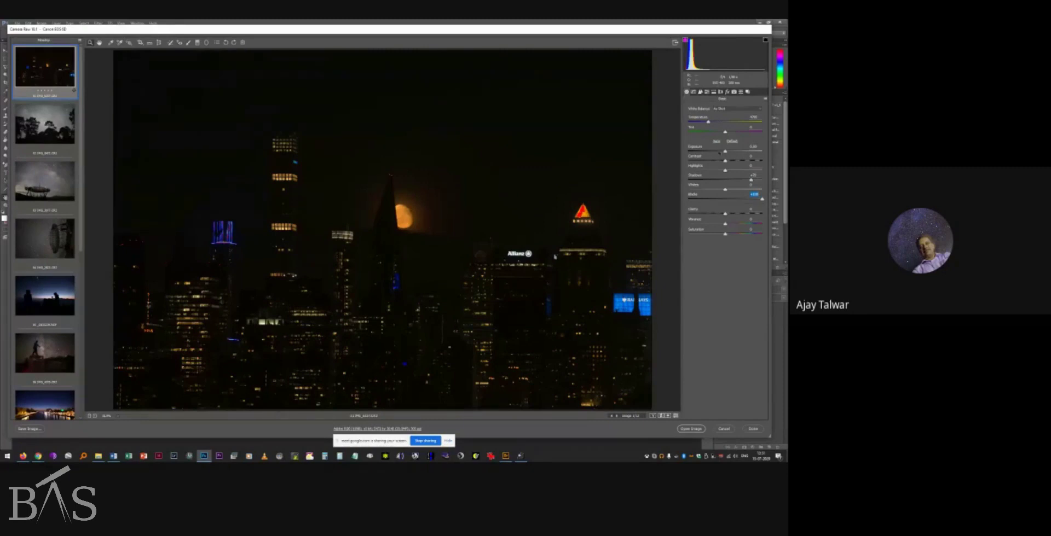
{"action": "left_click_drag", "start_coordinate": [725, 151], "coordinate": [745, 152]}
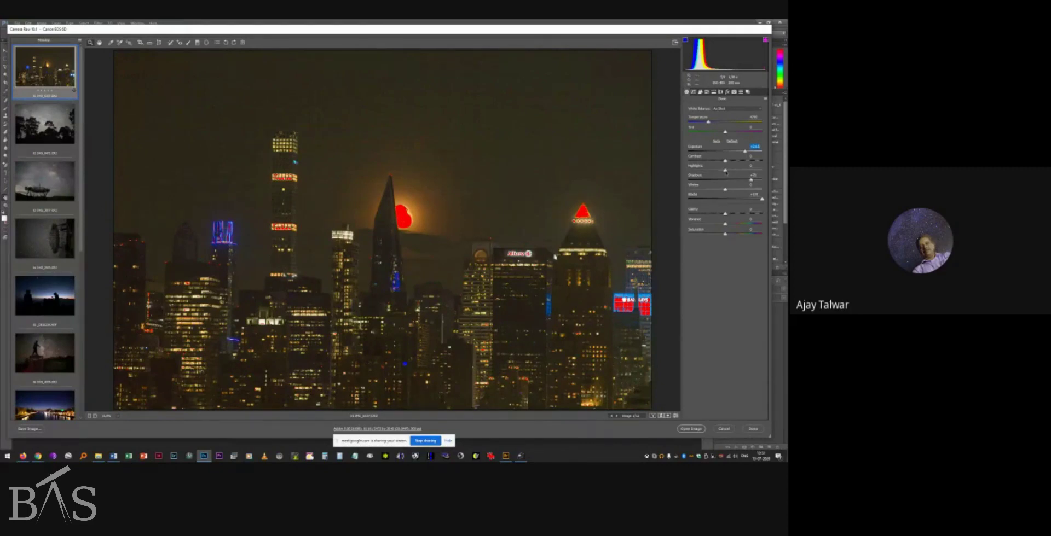
Lower the highlights and whites until the moon stops clipping, and ease the whites back up slightly.
{"action": "left_click_drag", "start_coordinate": [725, 172], "coordinate": [703, 173]}
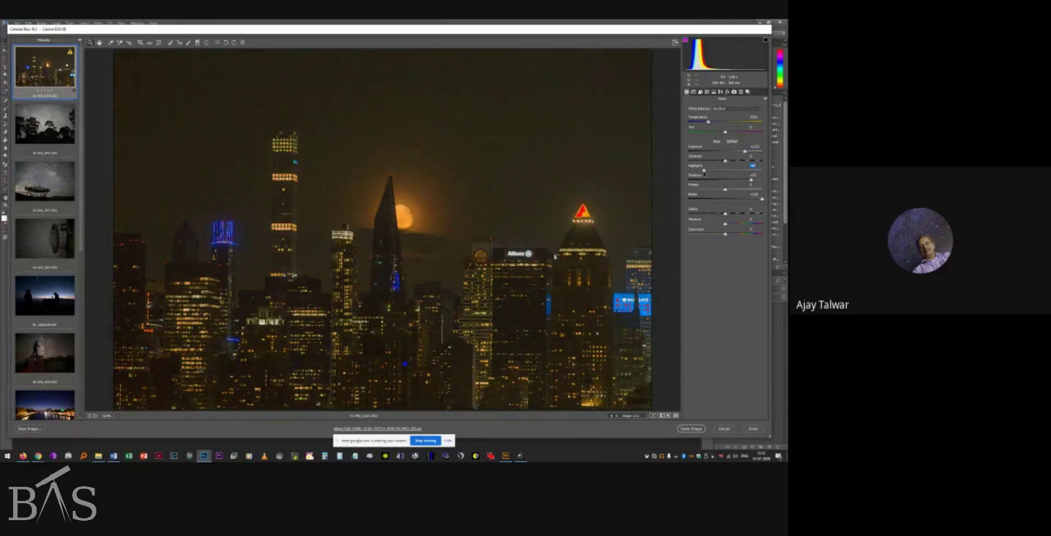
{"action": "left_click_drag", "start_coordinate": [726, 190], "coordinate": [697, 196]}
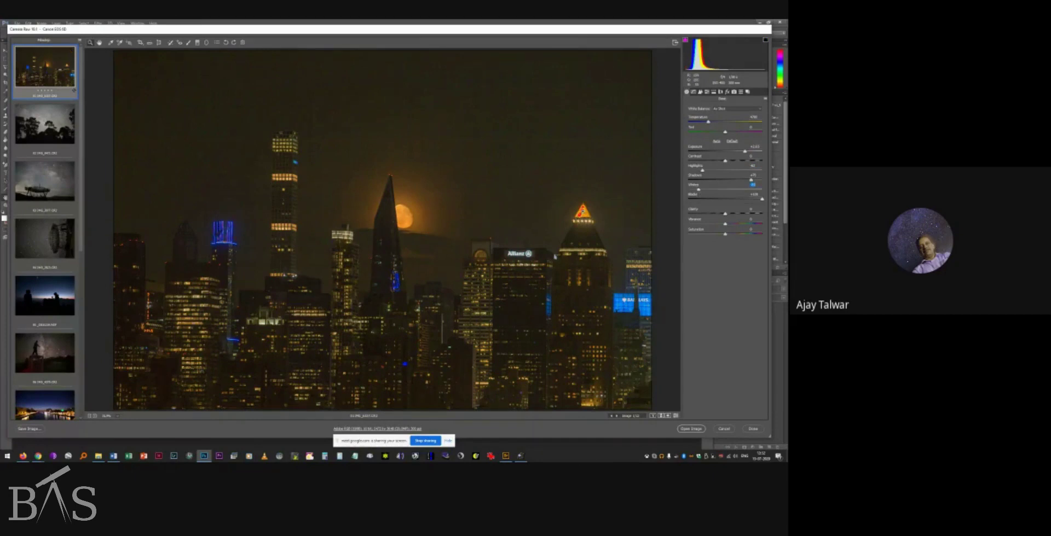
{"action": "left_click_drag", "start_coordinate": [698, 190], "coordinate": [706, 190]}
{"action": "left_click_drag", "start_coordinate": [705, 190], "coordinate": [707, 190]}
Examine the moon and pointed tower up close, and lower the blacks to deepen the surrounding sky.
{"action": "left_click", "coordinate": [119, 418]}
{"action": "left_click", "coordinate": [116, 355]}
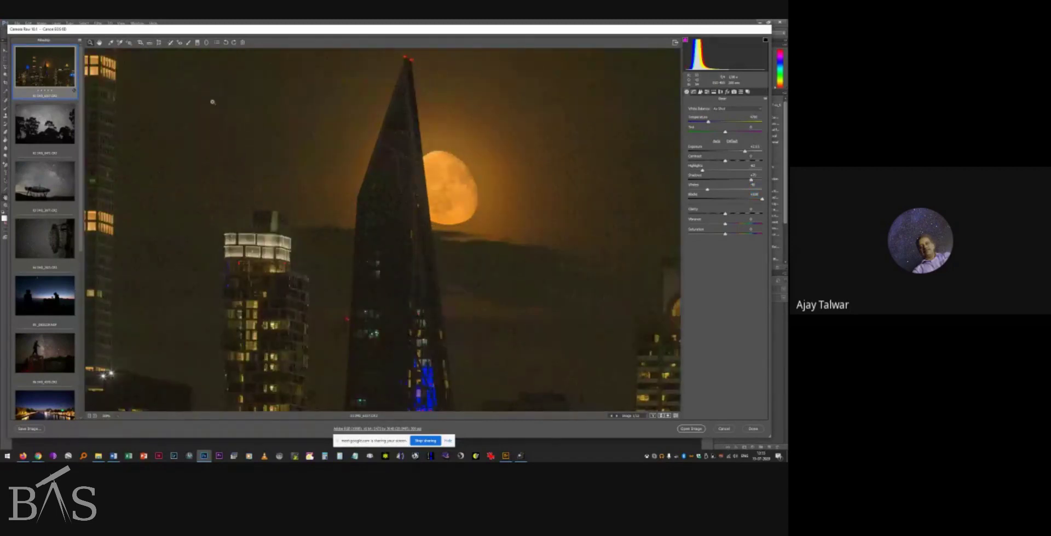
{"action": "left_click_drag", "start_coordinate": [212, 102], "coordinate": [221, 254]}
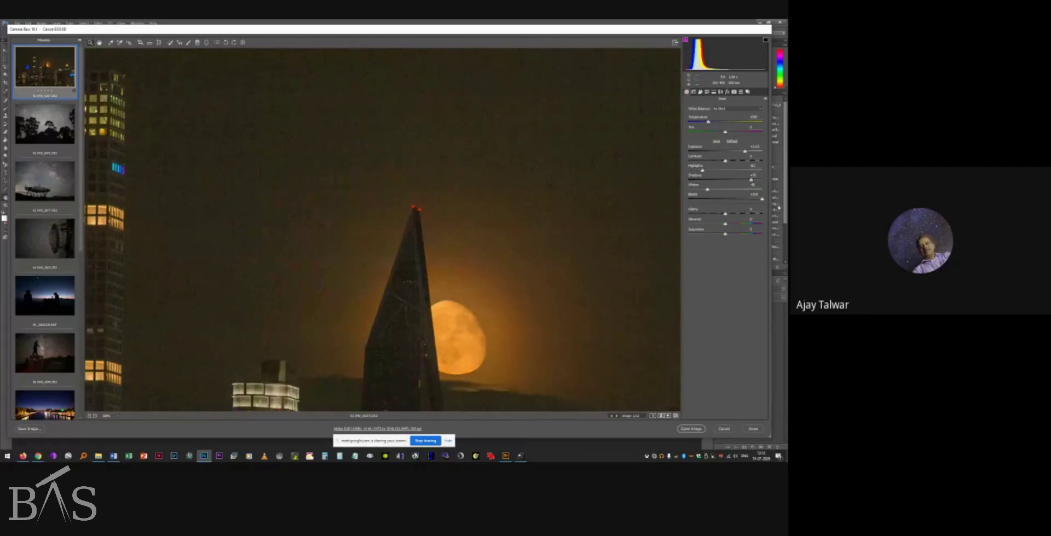
{"action": "left_click_drag", "start_coordinate": [762, 199], "coordinate": [743, 200]}
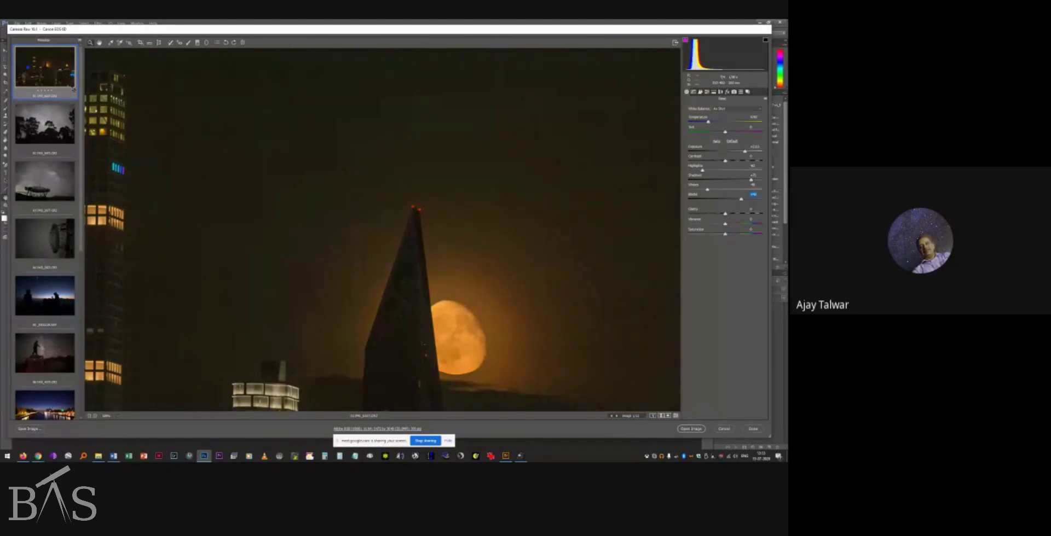
Try neutralizing the skyline image's color cast by sampling white balance on several buildings and reducing the magenta tint.
{"action": "double_click", "coordinate": [99, 43]}
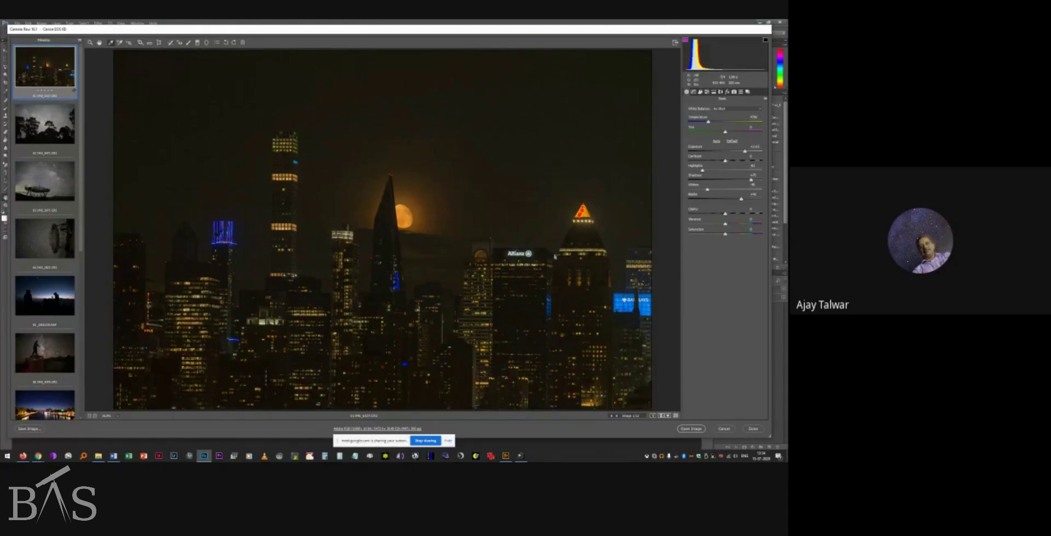
{"action": "left_click", "coordinate": [555, 256]}
{"action": "left_click", "coordinate": [555, 257]}
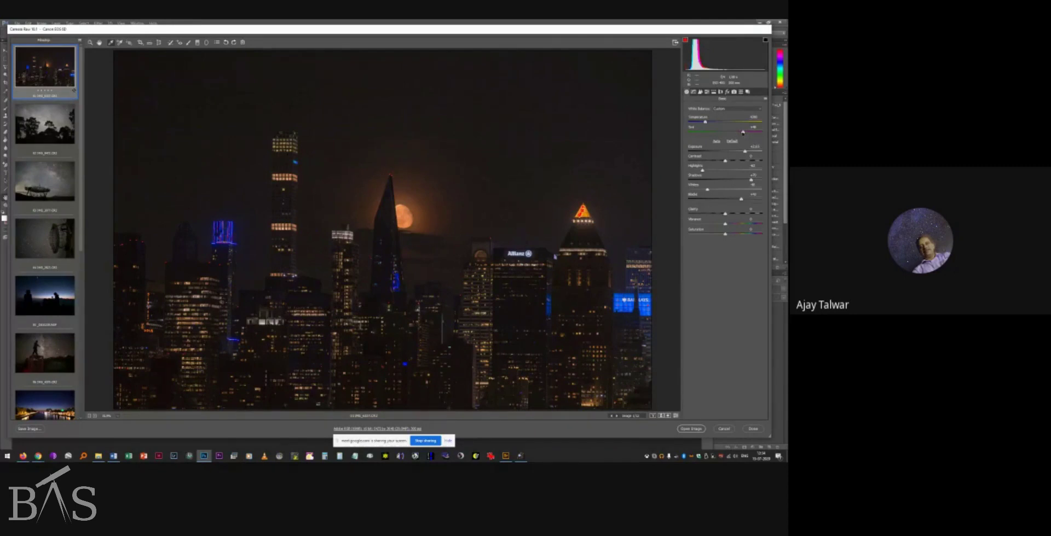
{"action": "left_click_drag", "start_coordinate": [743, 132], "coordinate": [728, 133]}
{"action": "left_click", "coordinate": [342, 235]}
{"action": "left_click", "coordinate": [265, 323]}
Set the skyline image's white balance to Auto, and shift the tint slightly toward magenta.
{"action": "right_click", "coordinate": [265, 295]}
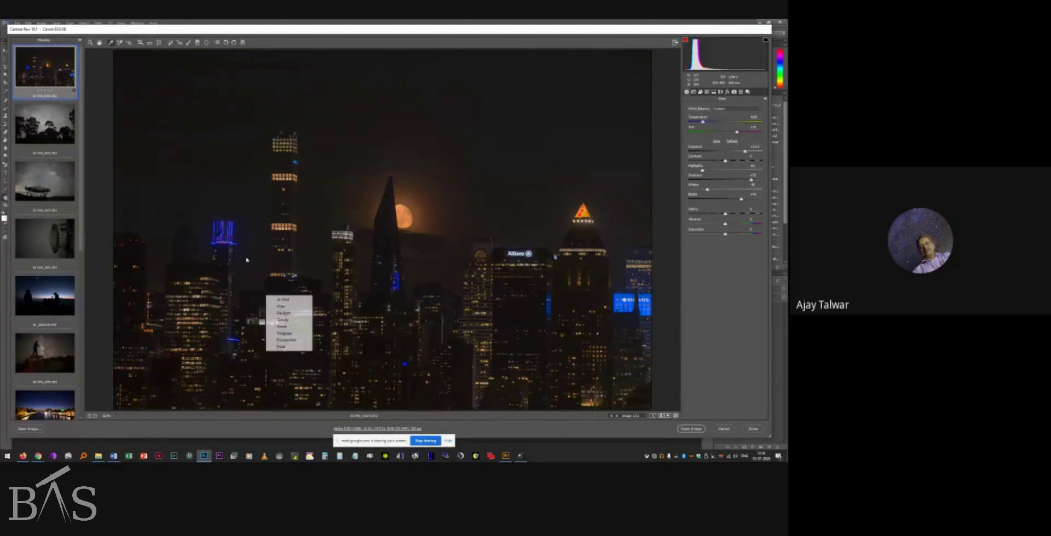
{"action": "right_click", "coordinate": [225, 119]}
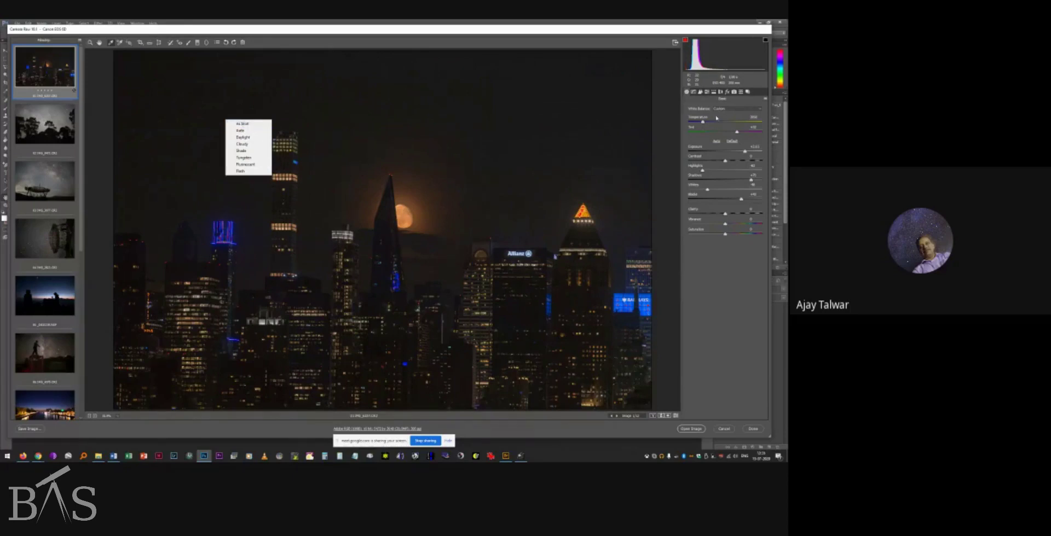
{"action": "left_click", "coordinate": [242, 131]}
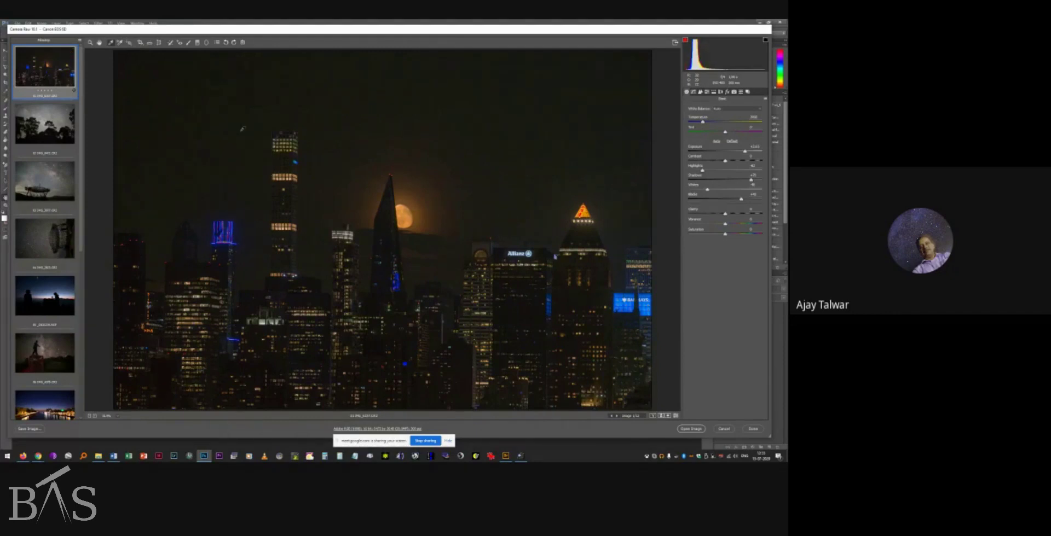
{"action": "left_click", "coordinate": [725, 132]}
{"action": "left_click_drag", "start_coordinate": [729, 133], "coordinate": [732, 135]}
Raise the skyline image's clarity strongly, and ease it back to a moderate positive amount.
{"action": "mouse_move", "coordinate": [725, 161]}
{"action": "left_mouse_down"}
{"action": "mouse_move", "coordinate": [753, 162]}
{"action": "mouse_move", "coordinate": [726, 162]}
{"action": "left_mouse_up"}
{"action": "left_click_drag", "start_coordinate": [725, 214], "coordinate": [752, 215]}
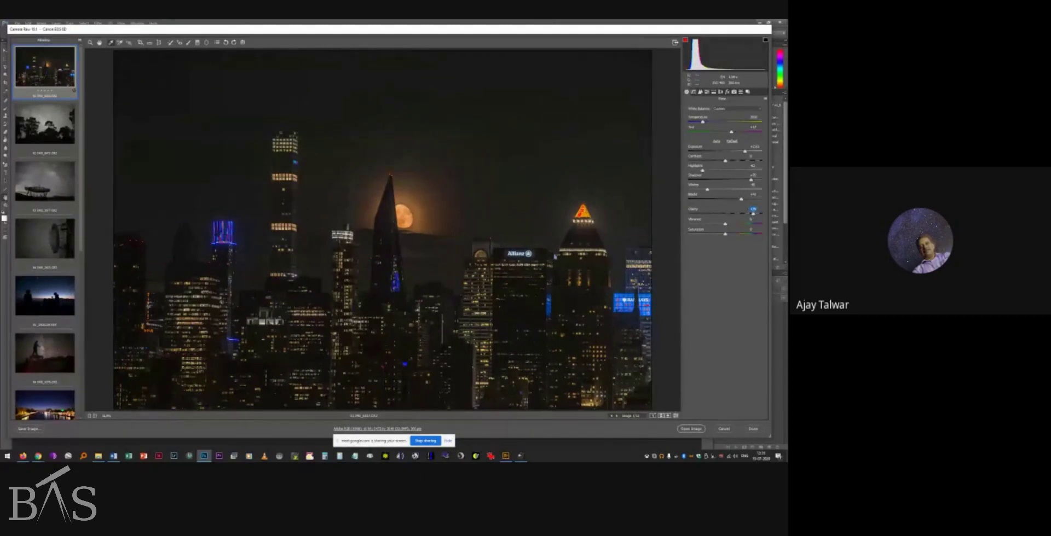
{"action": "left_click_drag", "start_coordinate": [753, 215], "coordinate": [742, 217]}
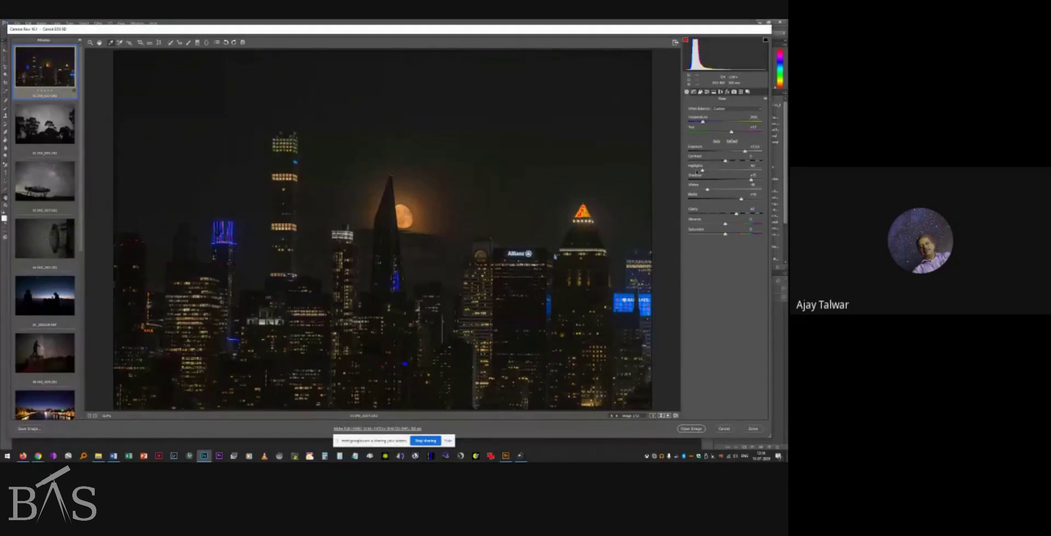
Increase the skyline image's saturation slightly and its vibrance moderately.
{"action": "scroll", "coordinate": [27, 374], "scroll_direction": "down", "scroll_amount": 1}
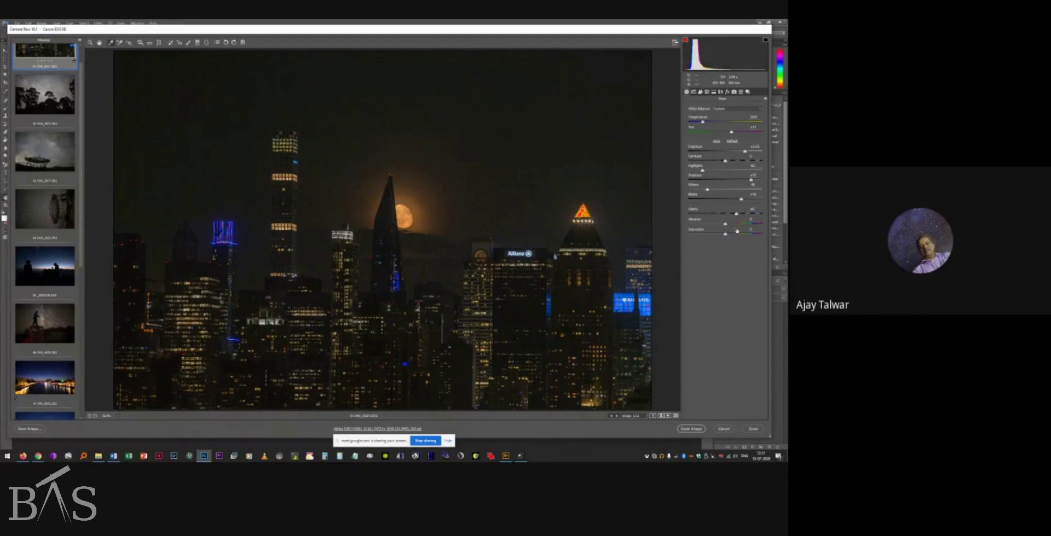
{"action": "mouse_move", "coordinate": [727, 236]}
{"action": "left_mouse_down"}
{"action": "mouse_move", "coordinate": [760, 237]}
{"action": "mouse_move", "coordinate": [727, 239]}
{"action": "left_mouse_up"}
{"action": "left_click_drag", "start_coordinate": [725, 236], "coordinate": [730, 236]}
{"action": "left_click_drag", "start_coordinate": [725, 225], "coordinate": [739, 225]}
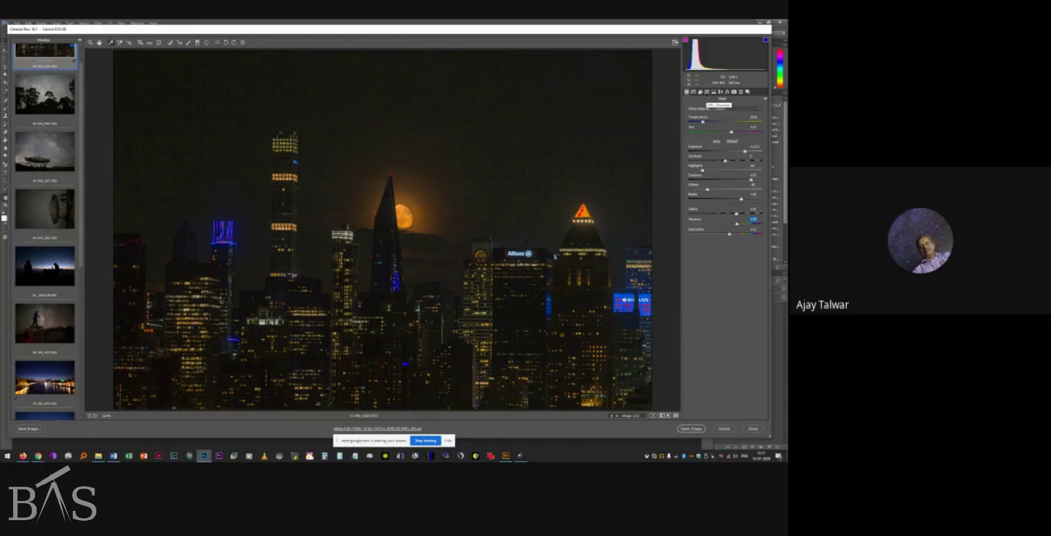
Reduce the saturation of the yellows in the HSL adjustments, and shift their hue strongly toward green.
{"action": "left_click", "coordinate": [706, 93]}
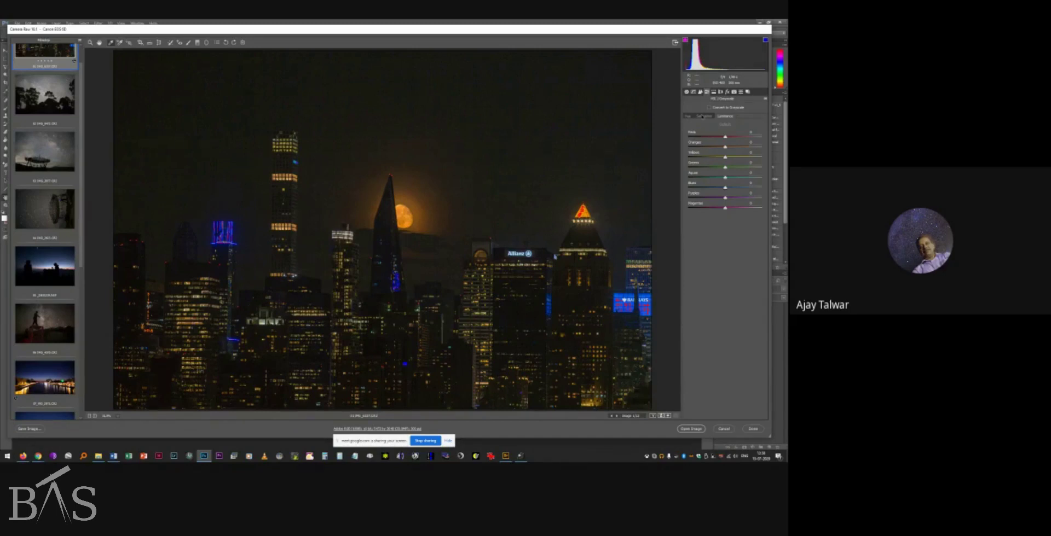
{"action": "left_click", "coordinate": [705, 117]}
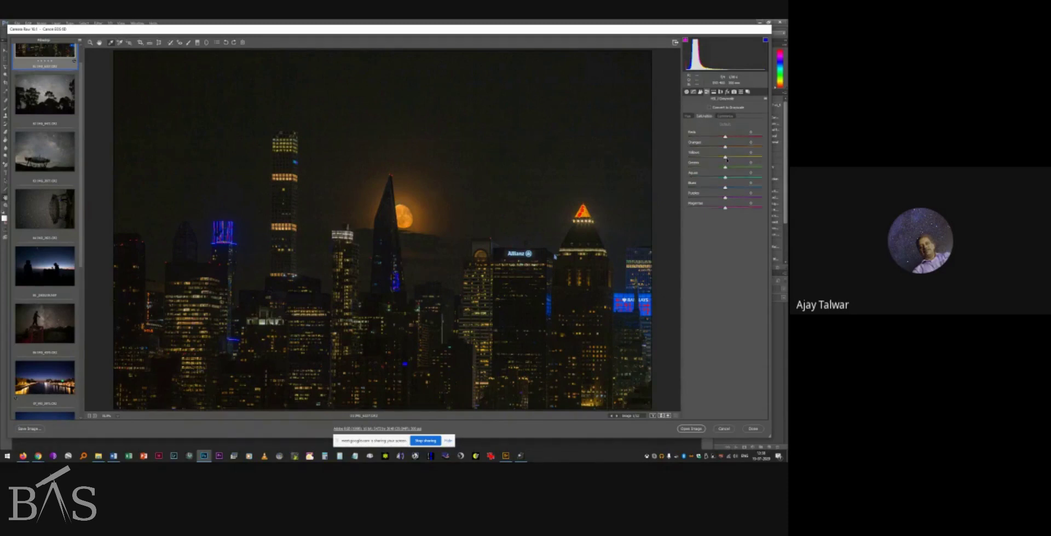
{"action": "left_click_drag", "start_coordinate": [726, 158], "coordinate": [699, 165]}
{"action": "left_click", "coordinate": [688, 116]}
{"action": "left_click", "coordinate": [725, 157]}
{"action": "left_click_drag", "start_coordinate": [742, 157], "coordinate": [743, 158]}
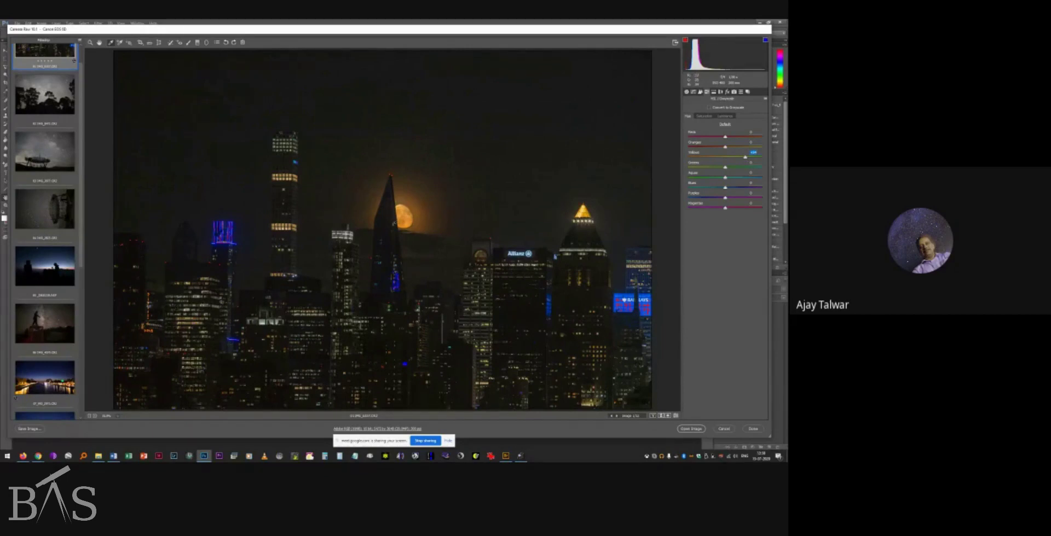
Inspect the moon and tower up close, raising luminance noise reduction moderately and color noise reduction strongly.
{"action": "left_click", "coordinate": [700, 92]}
{"action": "left_click", "coordinate": [107, 416]}
{"action": "left_click", "coordinate": [123, 356]}
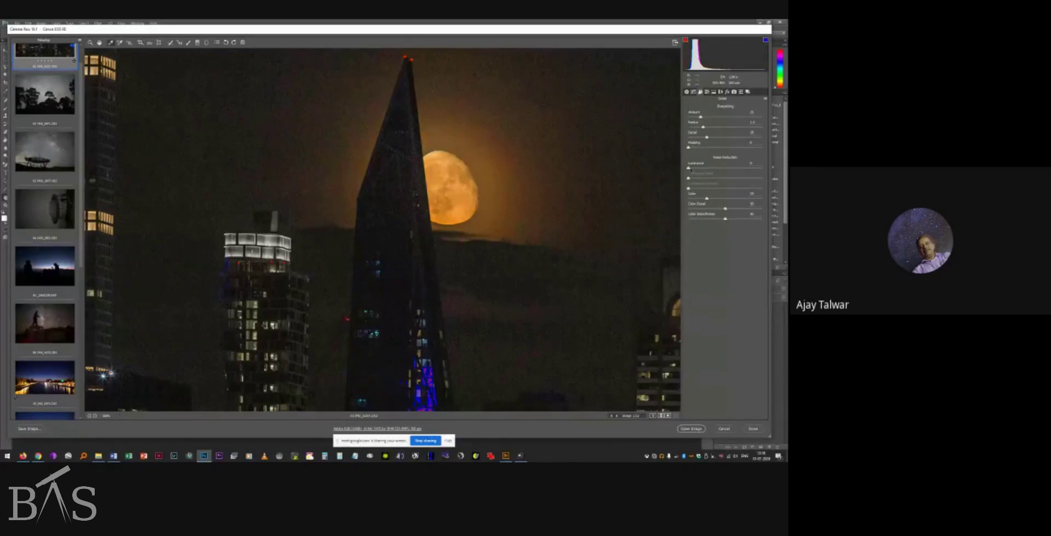
{"action": "left_click_drag", "start_coordinate": [688, 169], "coordinate": [709, 168]}
{"action": "left_click_drag", "start_coordinate": [727, 200], "coordinate": [754, 201]}
{"action": "double_click", "coordinate": [99, 42]}
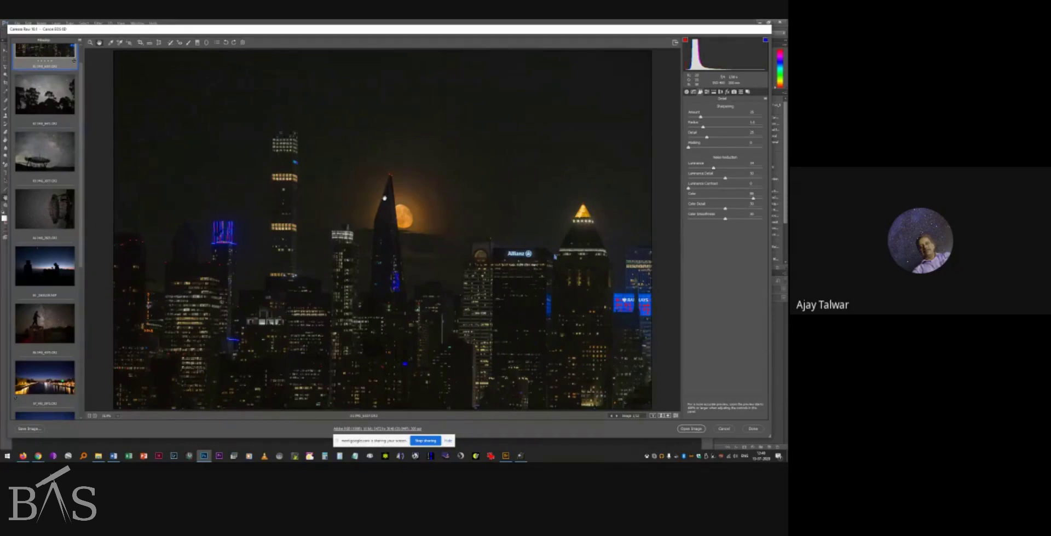
Set the Targeted Adjustment tool to work on Hue.
{"action": "left_click", "coordinate": [129, 43]}
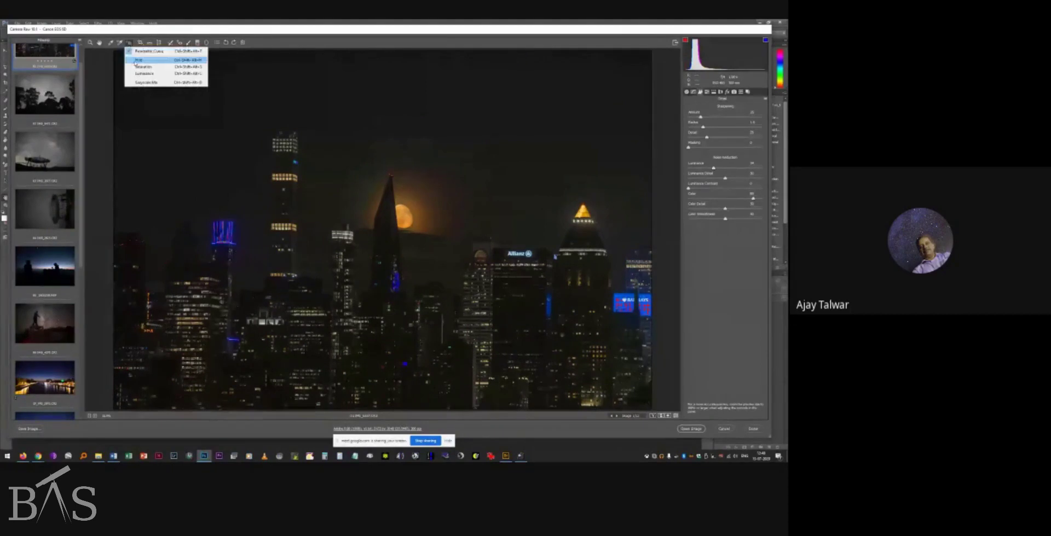
{"action": "left_click", "coordinate": [130, 58]}
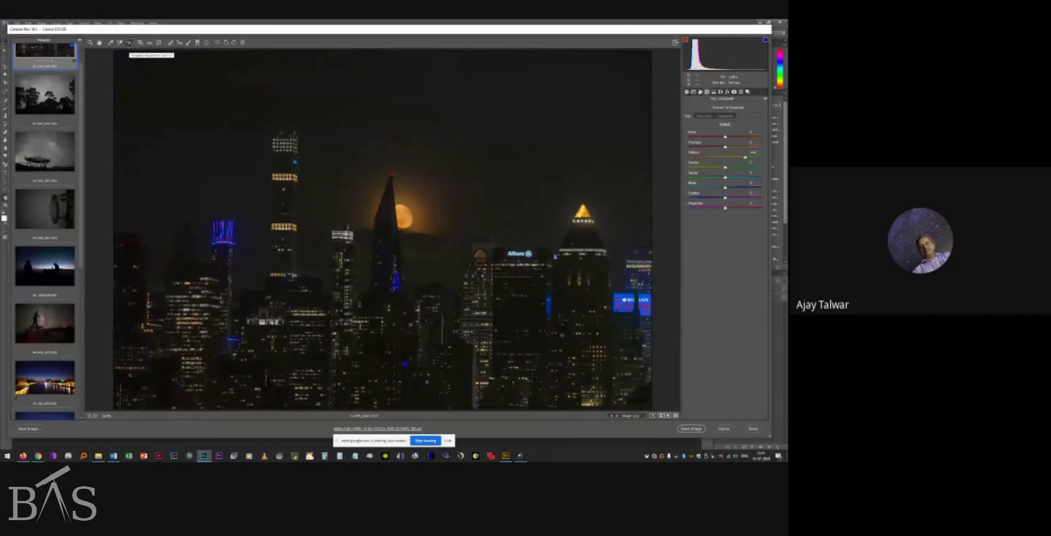
Use the Hue targeted adjustment on the city skyline photo to shift the moon's orange toward yellow and the blue billboard toward cyan.
{"action": "left_click", "coordinate": [130, 43]}
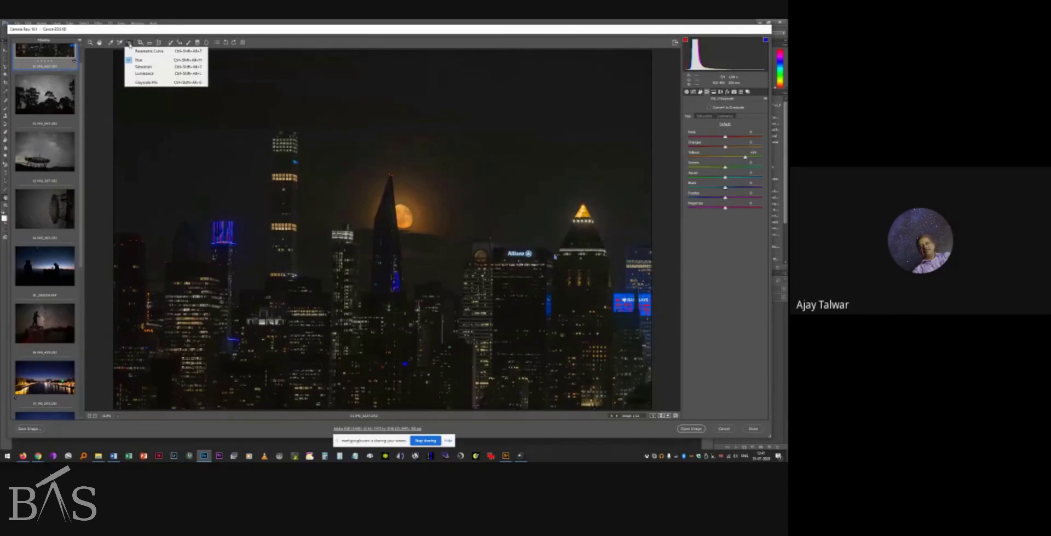
{"action": "left_click", "coordinate": [140, 60]}
{"action": "mouse_move", "coordinate": [408, 224]}
{"action": "left_mouse_down"}
{"action": "mouse_move", "coordinate": [481, 226]}
{"action": "mouse_move", "coordinate": [368, 228]}
{"action": "mouse_move", "coordinate": [422, 227]}
{"action": "left_mouse_up"}
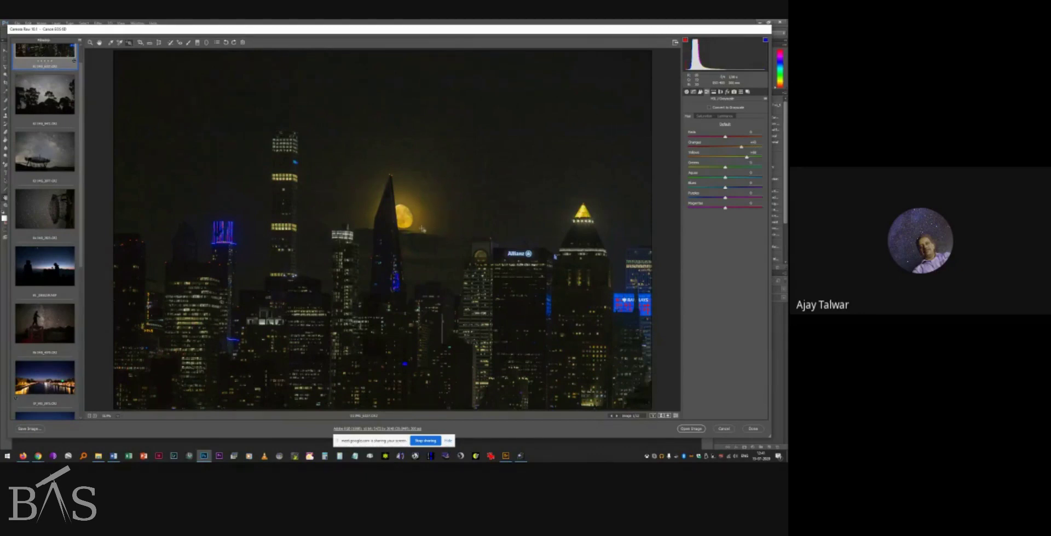
{"action": "mouse_move", "coordinate": [393, 223]}
{"action": "left_mouse_down"}
{"action": "mouse_move", "coordinate": [427, 225]}
{"action": "mouse_move", "coordinate": [385, 229]}
{"action": "mouse_move", "coordinate": [404, 226]}
{"action": "left_mouse_up"}
{"action": "double_click", "coordinate": [746, 157]}
{"action": "left_click_drag", "start_coordinate": [404, 220], "coordinate": [423, 220]}
{"action": "mouse_move", "coordinate": [405, 221]}
{"action": "left_mouse_down"}
{"action": "mouse_move", "coordinate": [366, 221]}
{"action": "mouse_move", "coordinate": [419, 223]}
{"action": "left_mouse_up"}
{"action": "left_click_drag", "start_coordinate": [618, 296], "coordinate": [592, 296]}
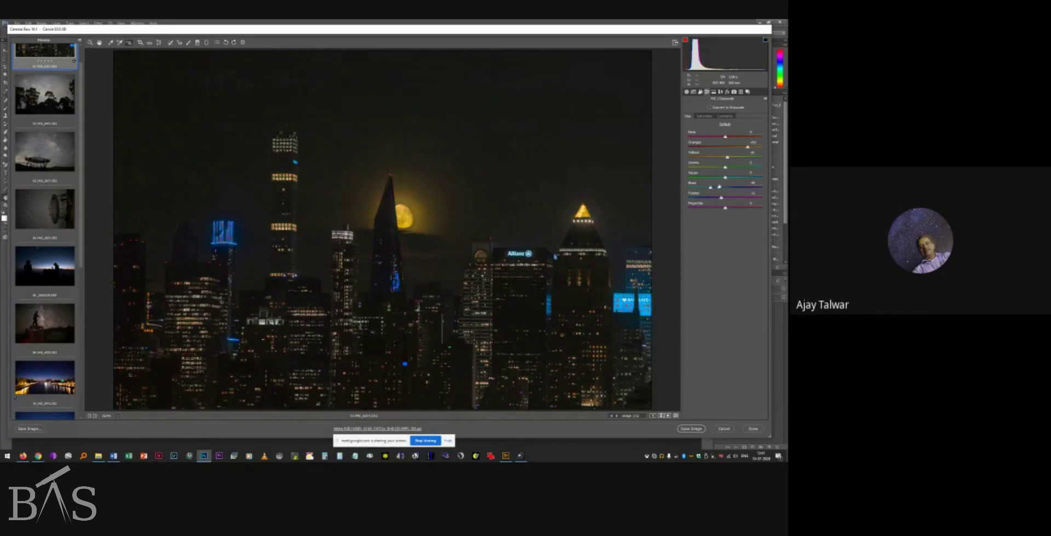
{"action": "mouse_move", "coordinate": [637, 291]}
{"action": "left_mouse_down"}
{"action": "mouse_move", "coordinate": [613, 292]}
{"action": "mouse_move", "coordinate": [638, 299]}
{"action": "mouse_move", "coordinate": [624, 300]}
{"action": "left_mouse_up"}
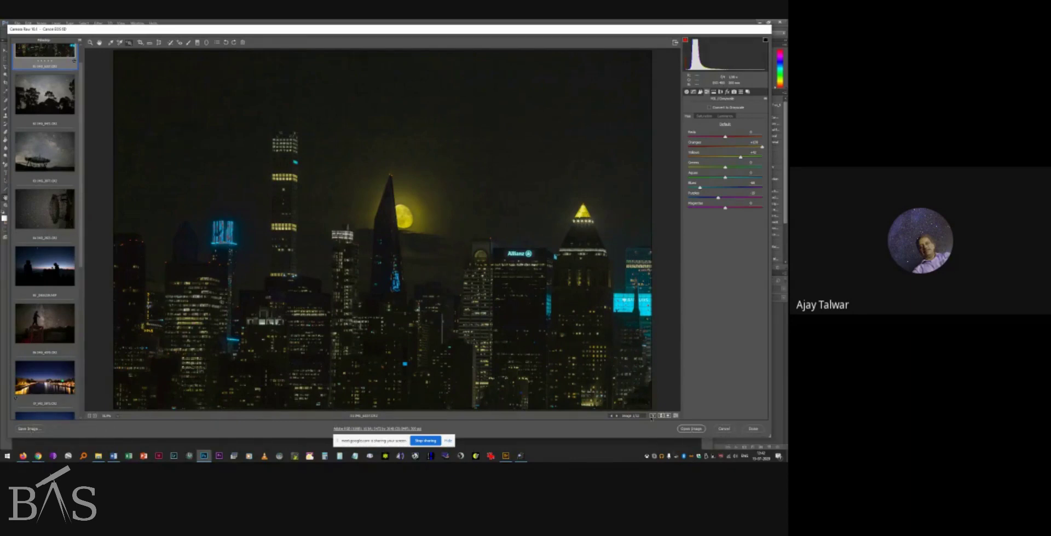
Inspect the clipped stars in the night-sky photo with silhouetted trees by toggling the highlight clipping warning at a magnified view.
{"action": "left_click", "coordinate": [33, 87]}
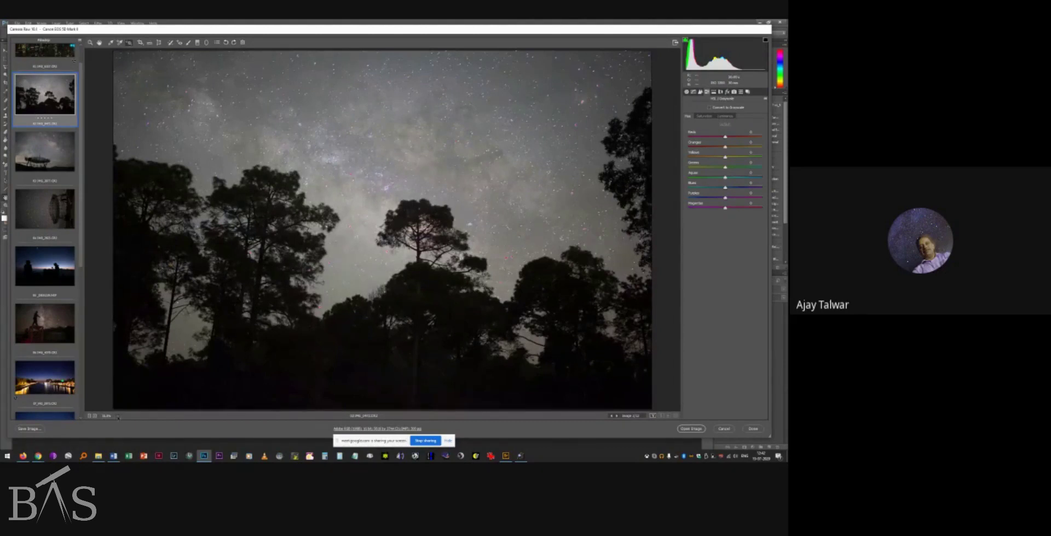
{"action": "left_click", "coordinate": [118, 417]}
{"action": "left_click", "coordinate": [119, 354]}
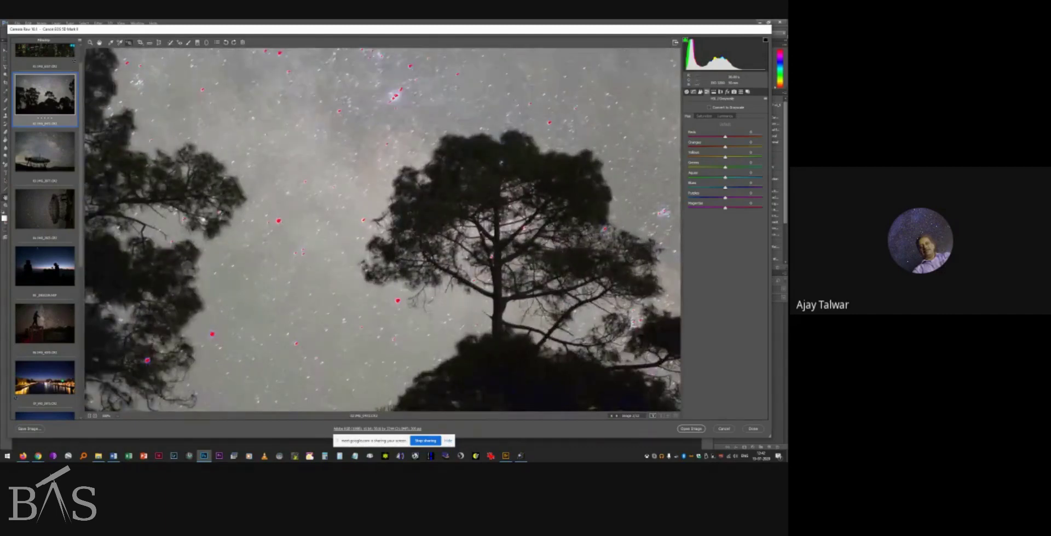
{"action": "left_click", "coordinate": [765, 41]}
{"action": "left_click", "coordinate": [766, 41]}
{"action": "left_click", "coordinate": [765, 41]}
{"action": "left_click", "coordinate": [765, 41]}
{"action": "left_click", "coordinate": [765, 41]}
{"action": "left_click", "coordinate": [118, 417]}
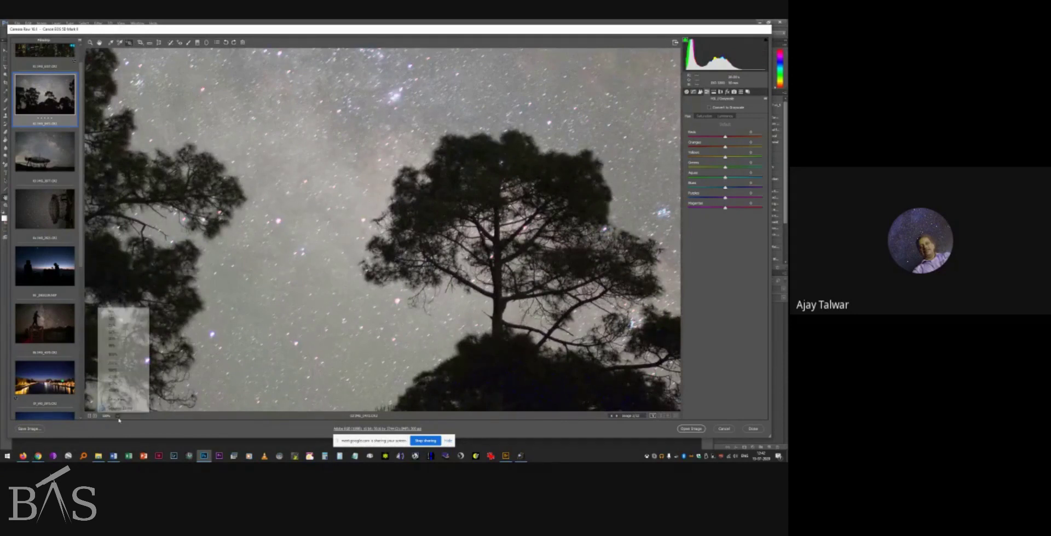
{"action": "left_click", "coordinate": [117, 400]}
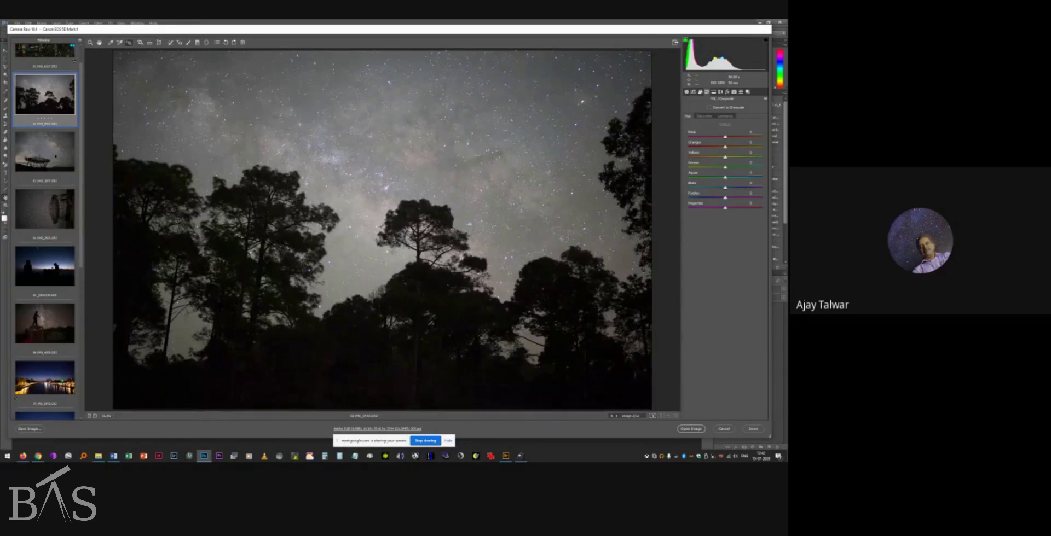
Enable lens profile corrections for the radio telescope photo, choosing the Rokinon make and the matching lens model.
{"action": "left_click", "coordinate": [45, 152]}
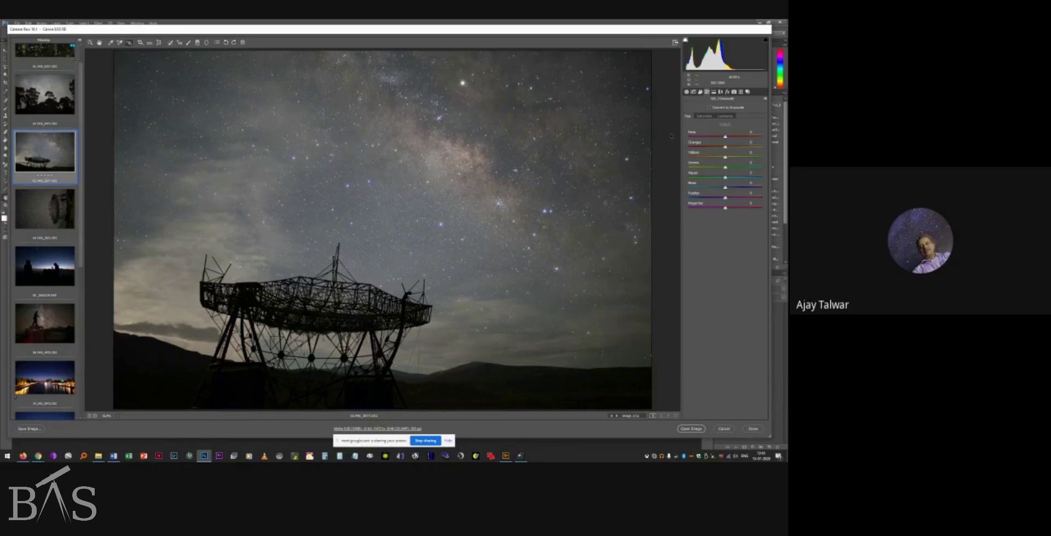
{"action": "left_click", "coordinate": [686, 92]}
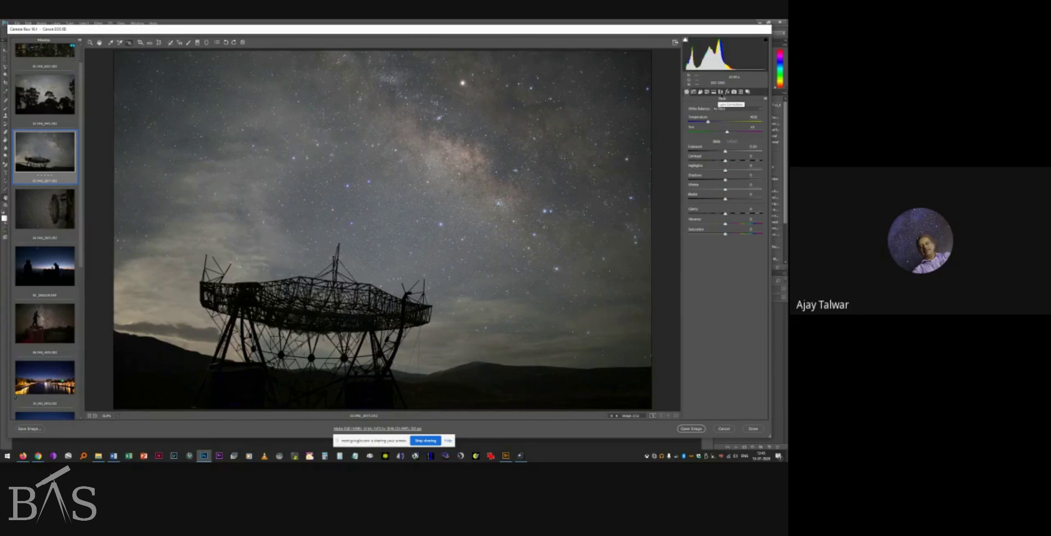
{"action": "left_click", "coordinate": [720, 92]}
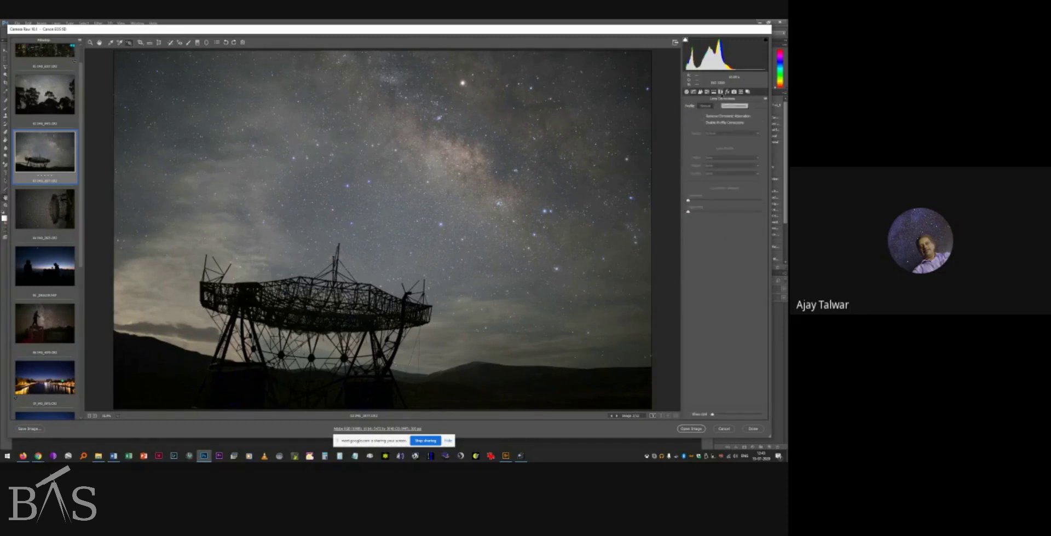
{"action": "left_click", "coordinate": [702, 123]}
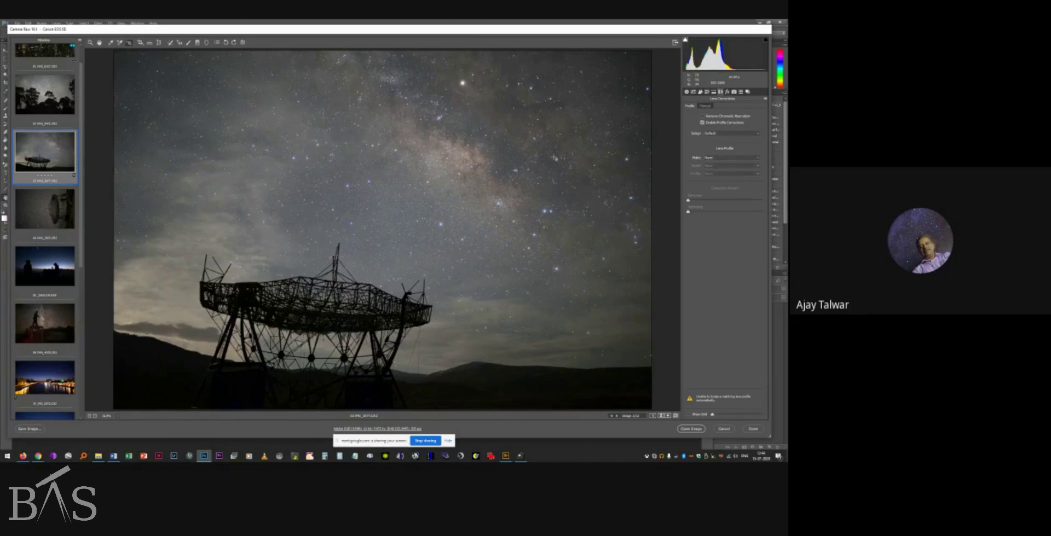
{"action": "left_click", "coordinate": [744, 157]}
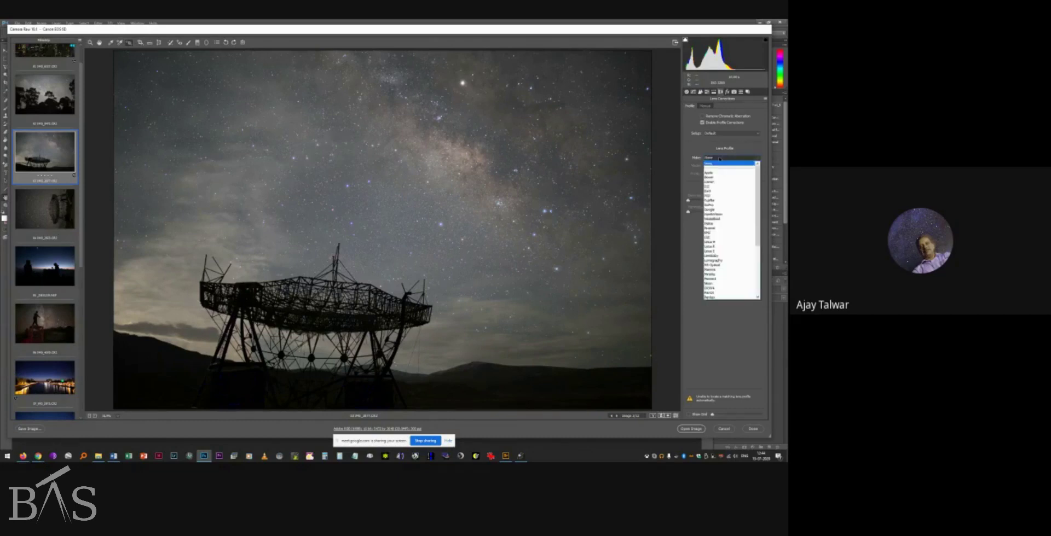
{"action": "scroll", "coordinate": [757, 218], "scroll_direction": "down", "scroll_amount": 7}
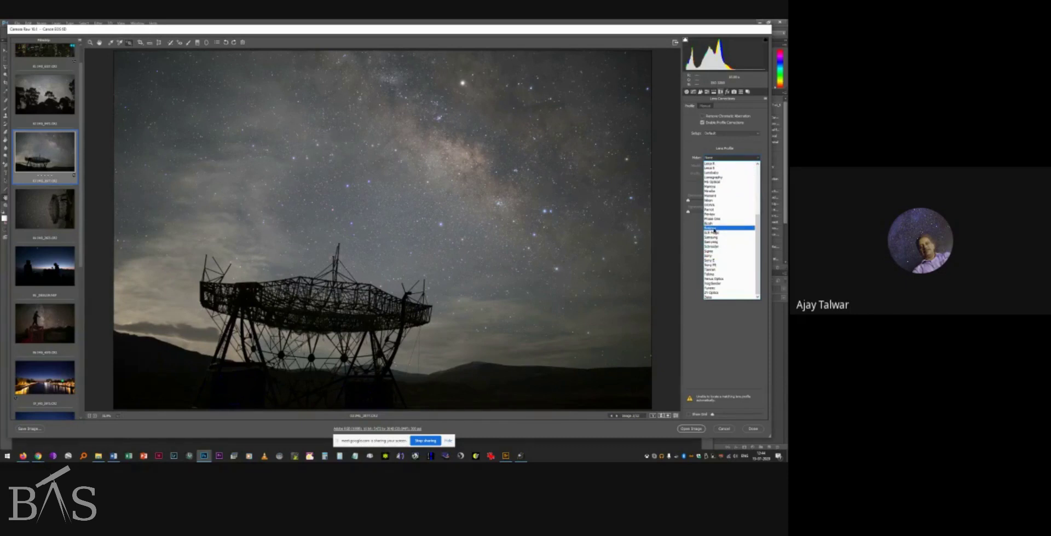
{"action": "left_click", "coordinate": [714, 229]}
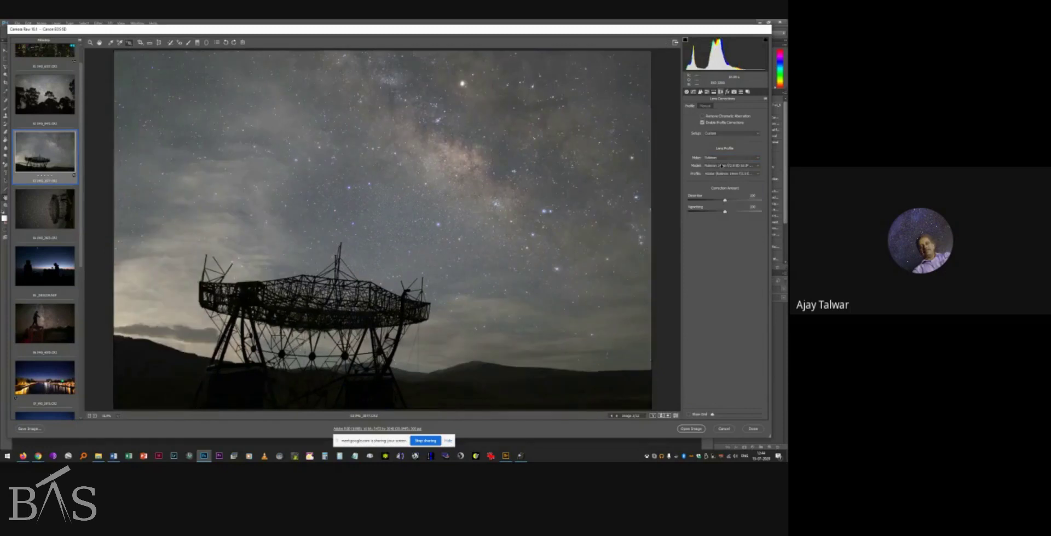
{"action": "left_click", "coordinate": [721, 165]}
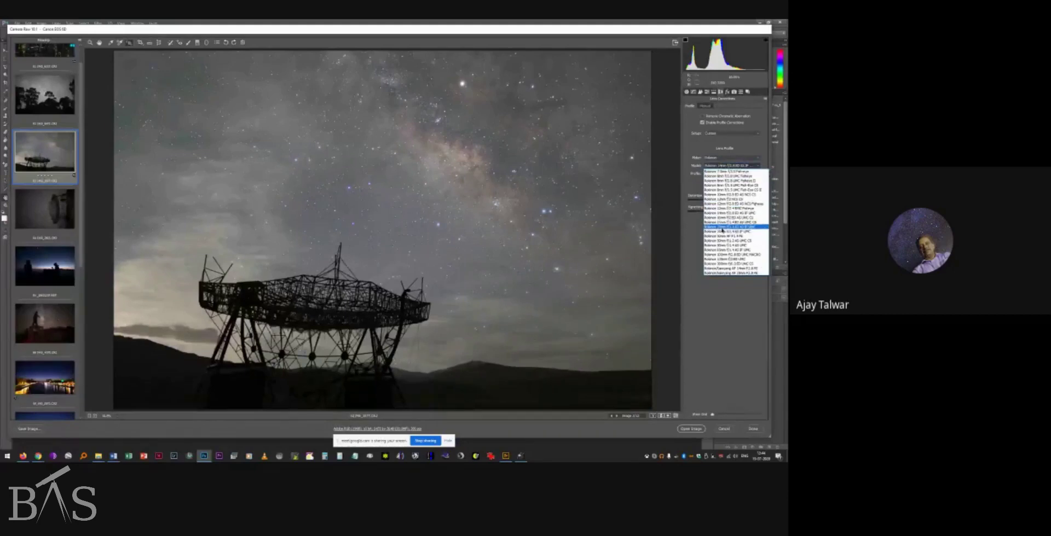
{"action": "left_click", "coordinate": [723, 232]}
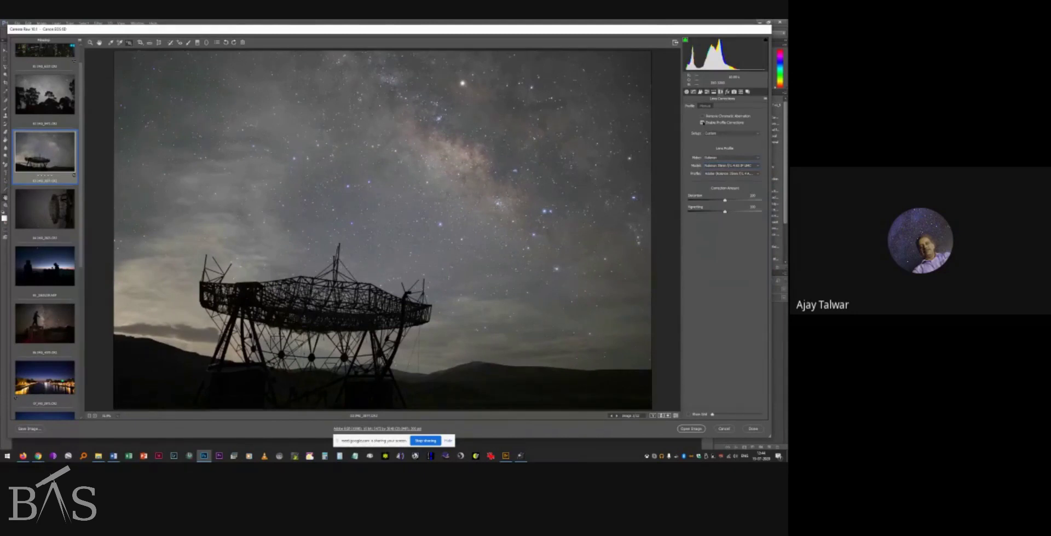
Compare the radio telescope photo with and without the lens profile correction.
{"action": "left_click", "coordinate": [703, 124]}
{"action": "left_click", "coordinate": [704, 123]}
{"action": "left_click", "coordinate": [703, 124]}
{"action": "left_click", "coordinate": [704, 124]}
Try different distortion and vignetting correction amounts for the lens profile.
{"action": "mouse_move", "coordinate": [725, 201]}
{"action": "left_mouse_down"}
{"action": "mouse_move", "coordinate": [684, 203]}
{"action": "mouse_move", "coordinate": [731, 203]}
{"action": "left_mouse_up"}
{"action": "mouse_move", "coordinate": [725, 212]}
{"action": "left_mouse_down"}
{"action": "mouse_move", "coordinate": [688, 213]}
{"action": "mouse_move", "coordinate": [773, 213]}
{"action": "mouse_move", "coordinate": [726, 214]}
{"action": "left_mouse_up"}
{"action": "mouse_move", "coordinate": [726, 214]}
{"action": "left_mouse_down"}
{"action": "mouse_move", "coordinate": [745, 213]}
{"action": "mouse_move", "coordinate": [725, 214]}
{"action": "left_mouse_up"}
Brighten the photo's corners with manual vignetting correction, amount about +40 and midpoint about 28.
{"action": "left_click", "coordinate": [705, 105]}
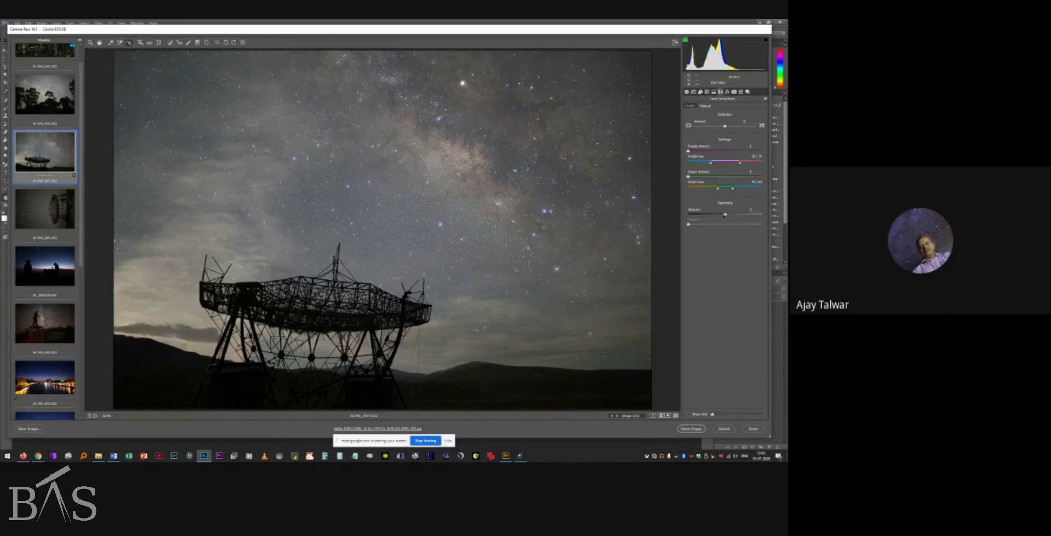
{"action": "left_click_drag", "start_coordinate": [725, 216], "coordinate": [763, 216]}
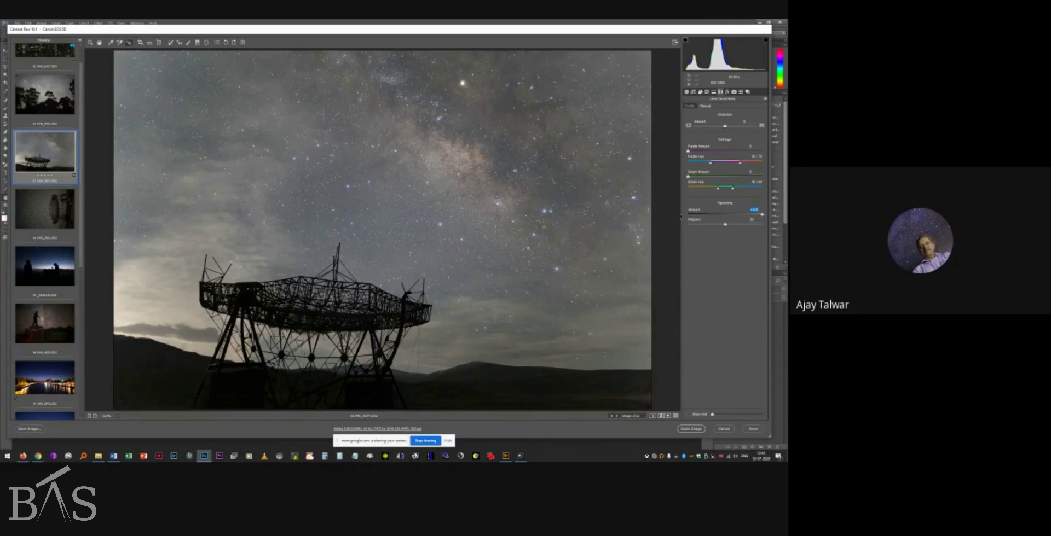
{"action": "left_click_drag", "start_coordinate": [725, 225], "coordinate": [697, 229]}
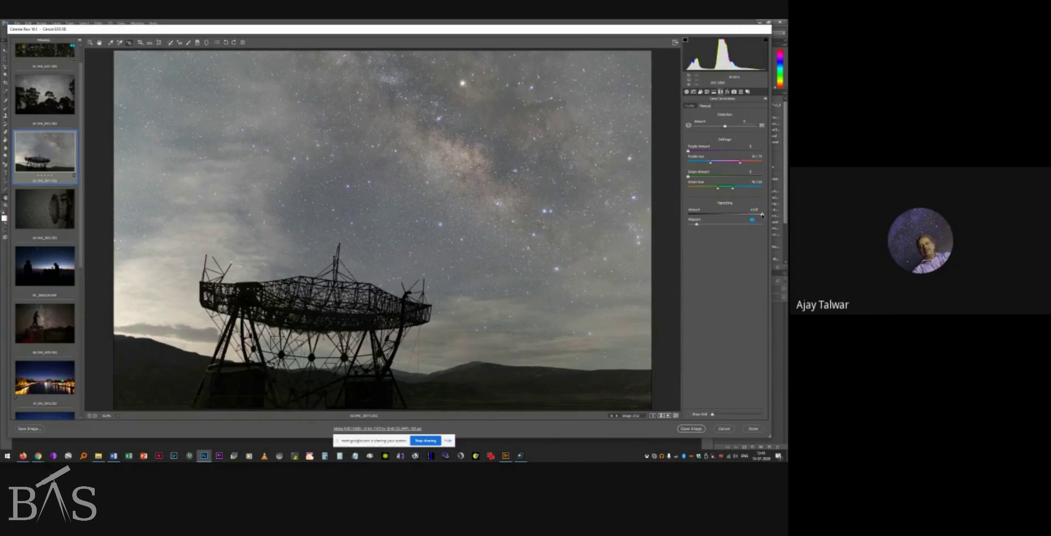
{"action": "left_click_drag", "start_coordinate": [763, 215], "coordinate": [750, 214]}
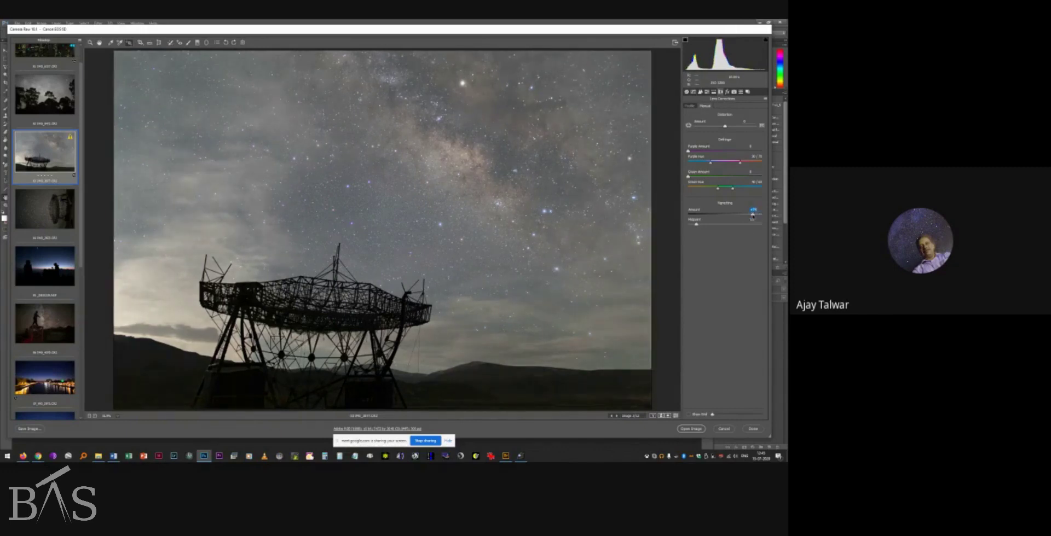
{"action": "left_click_drag", "start_coordinate": [750, 215], "coordinate": [740, 215]}
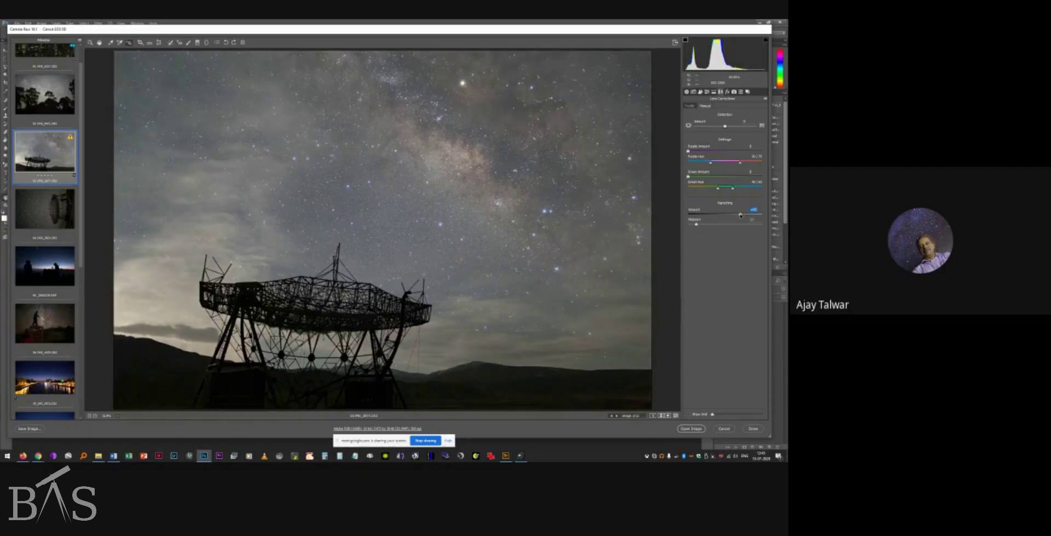
{"action": "left_click_drag", "start_coordinate": [696, 225], "coordinate": [710, 226]}
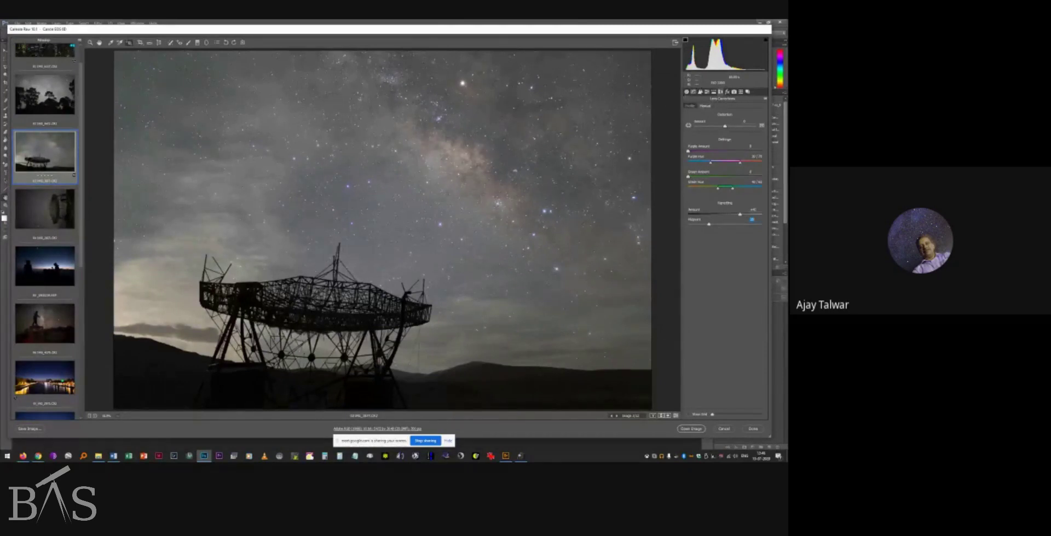
Raise the radio telescope photo's clarity to about +62 and vibrance to about +72.
{"action": "key", "text": "ctrl+alt+1"}
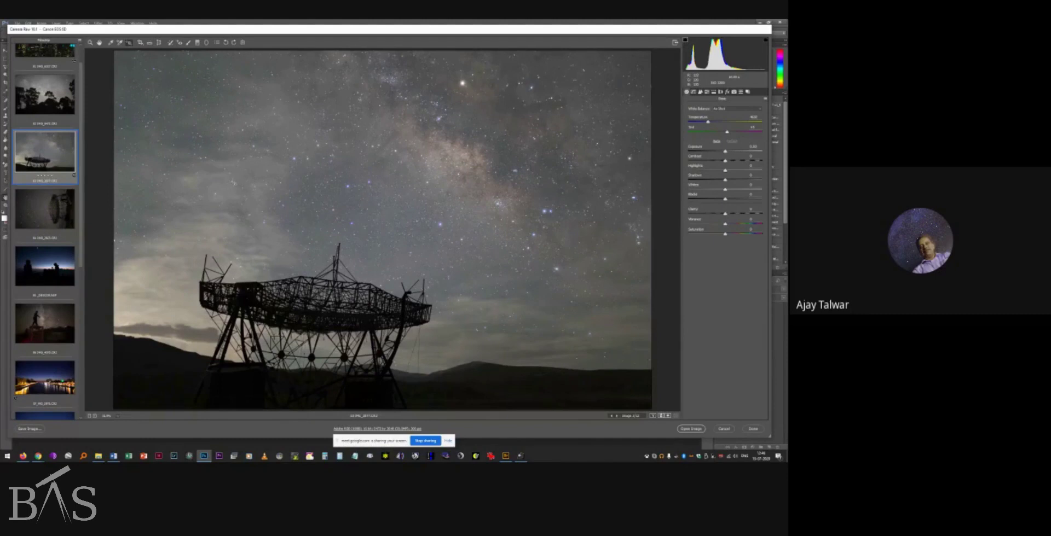
{"action": "left_click_drag", "start_coordinate": [725, 214], "coordinate": [750, 218]}
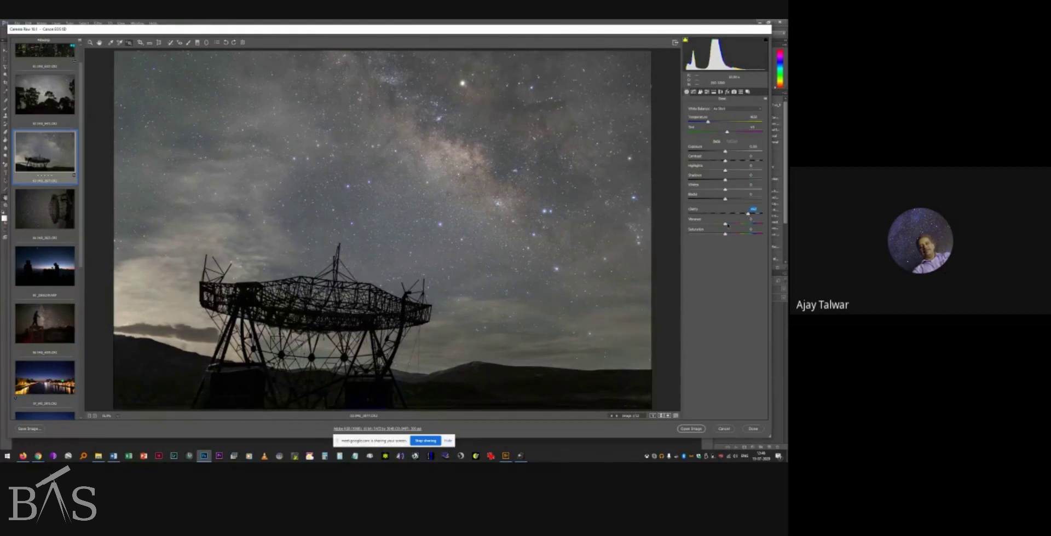
{"action": "left_click_drag", "start_coordinate": [728, 225], "coordinate": [753, 230]}
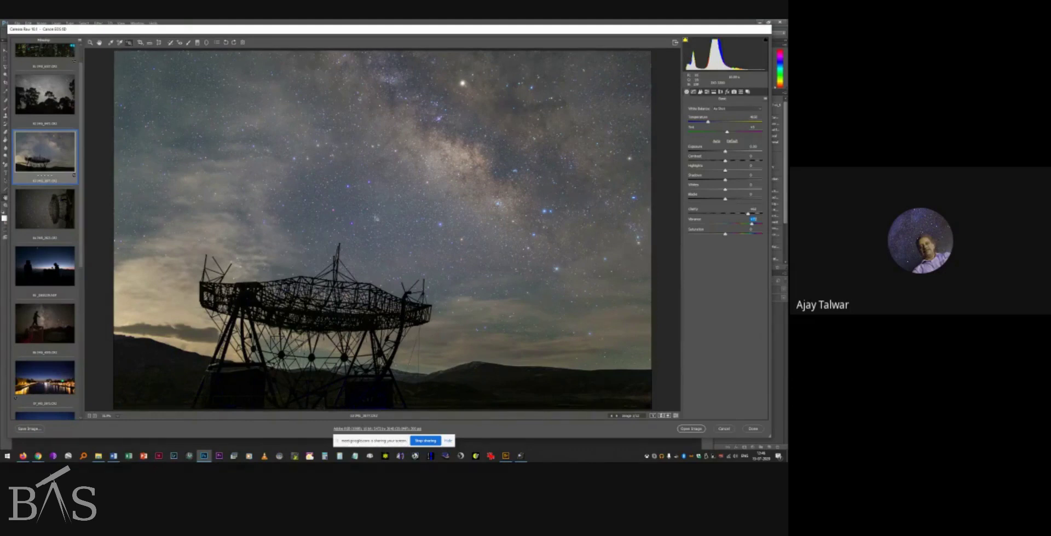
Check the stars near the photo's corner for colour fringing and enable Remove Chromatic Aberration.
{"action": "left_click", "coordinate": [118, 418]}
{"action": "left_click", "coordinate": [120, 355]}
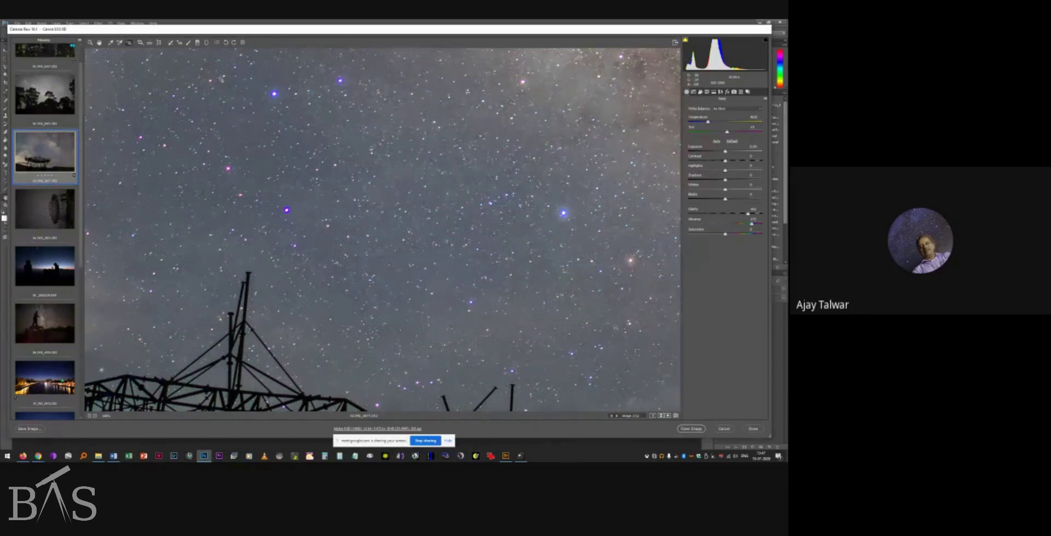
{"action": "left_click_drag", "start_coordinate": [590, 104], "coordinate": [113, 384]}
{"action": "left_click_drag", "start_coordinate": [640, 151], "coordinate": [569, 256]}
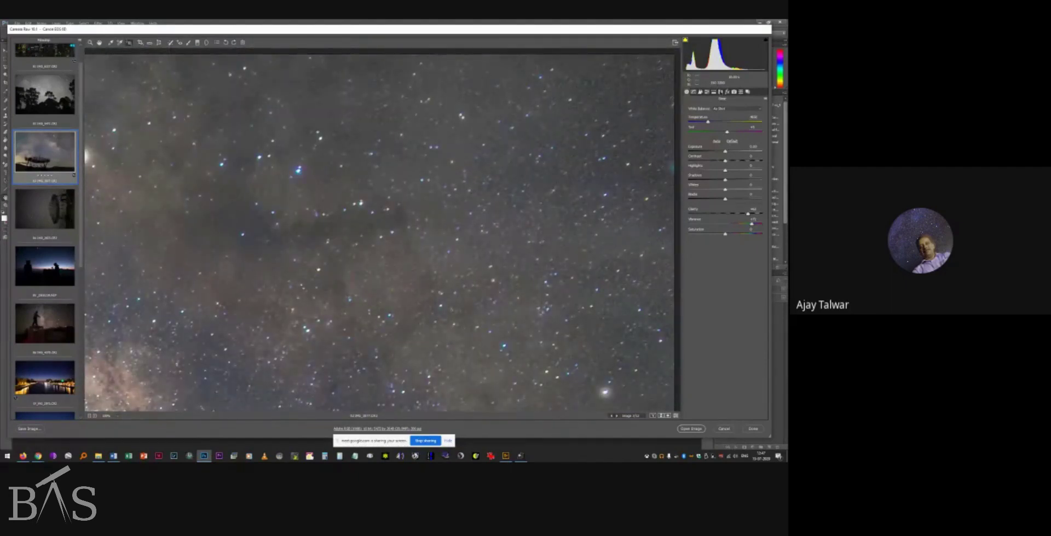
{"action": "left_click", "coordinate": [720, 91]}
{"action": "left_click", "coordinate": [690, 106]}
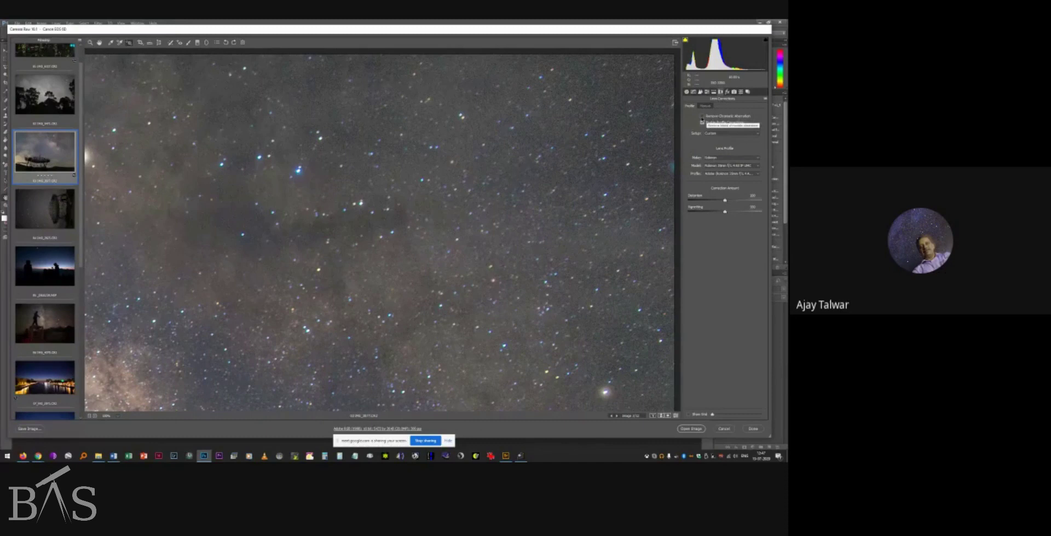
{"action": "left_click", "coordinate": [703, 117]}
Try raising the purple and green defringe amounts on the stars.
{"action": "left_click", "coordinate": [705, 107]}
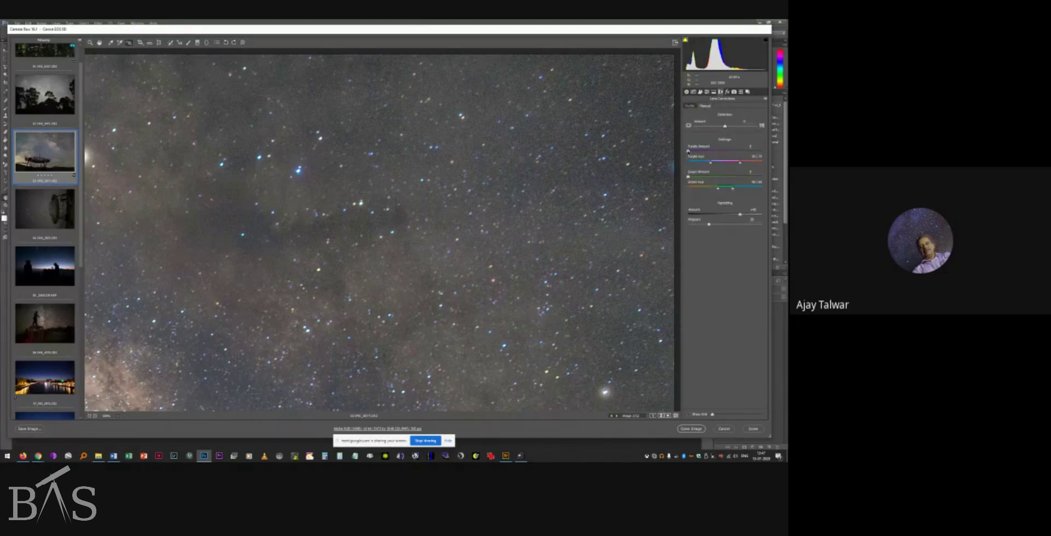
{"action": "left_click", "coordinate": [706, 152]}
{"action": "left_click_drag", "start_coordinate": [702, 152], "coordinate": [696, 151]}
{"action": "left_click_drag", "start_coordinate": [695, 177], "coordinate": [714, 179]}
{"action": "double_click", "coordinate": [100, 43]}
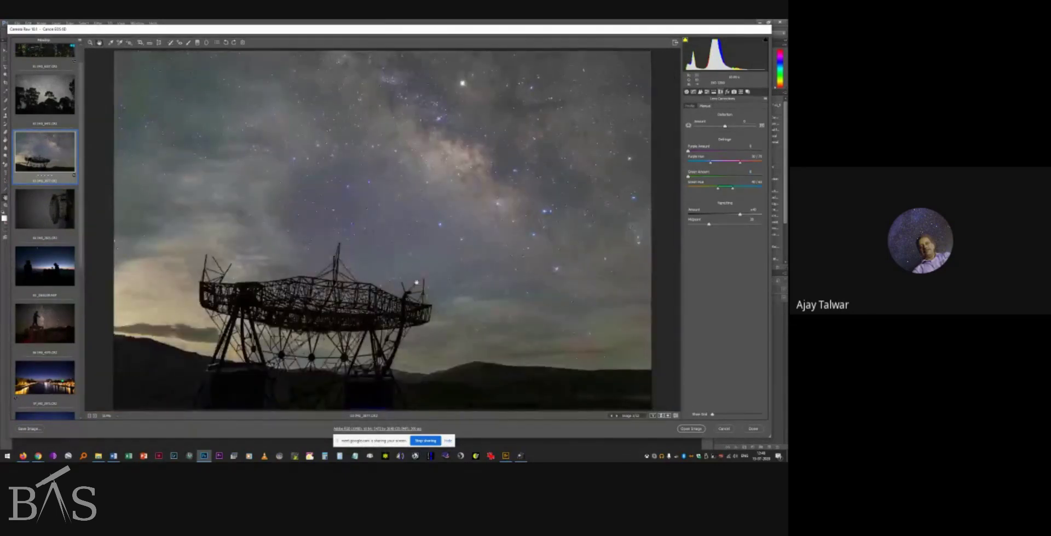
Brighten the exposure, lower highlights to about -70 and whites to about -65, and raise contrast to about +62.
{"action": "left_click", "coordinate": [686, 91]}
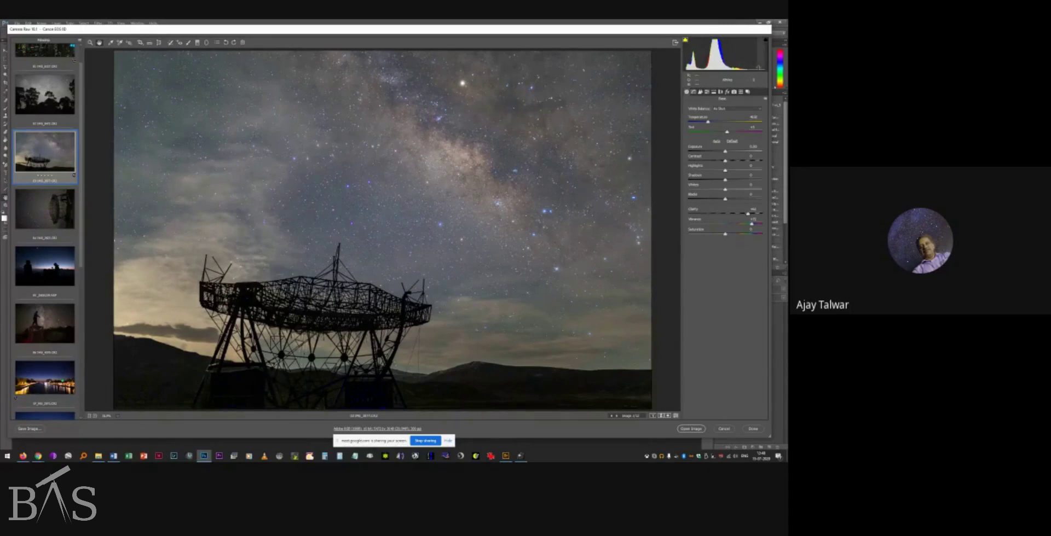
{"action": "left_click_drag", "start_coordinate": [725, 152], "coordinate": [699, 171]}
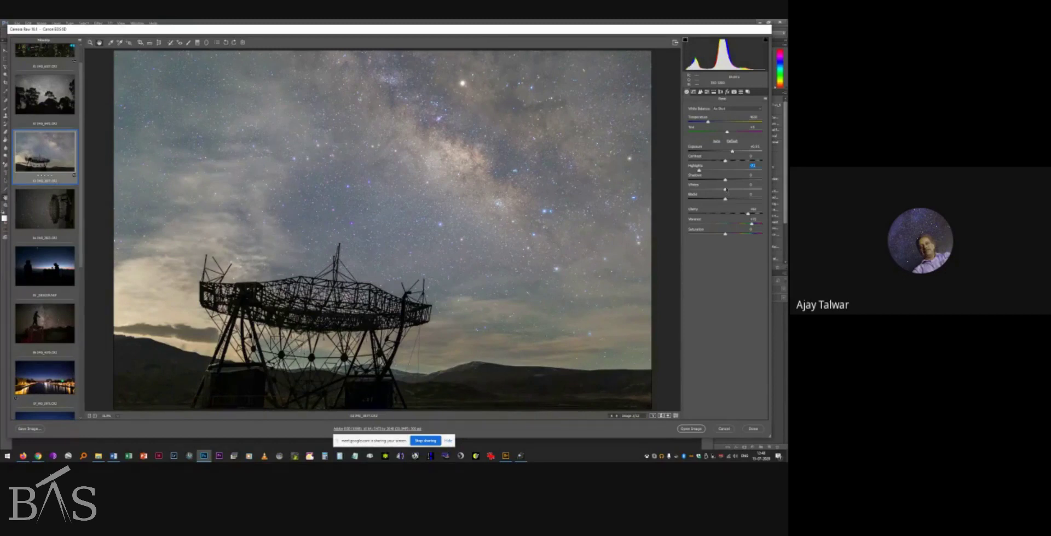
{"action": "left_click_drag", "start_coordinate": [725, 189], "coordinate": [701, 190]}
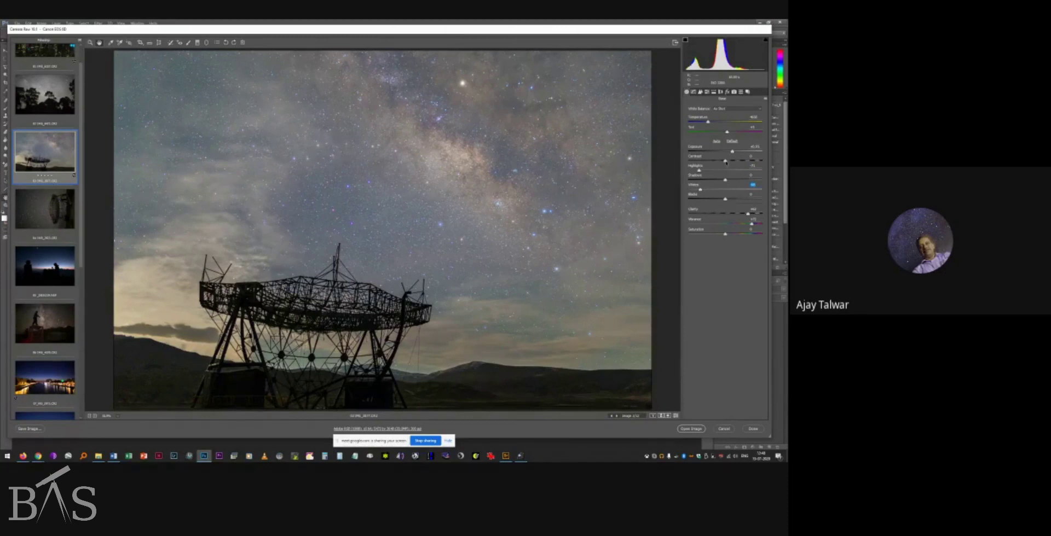
{"action": "left_click_drag", "start_coordinate": [726, 162], "coordinate": [749, 165]}
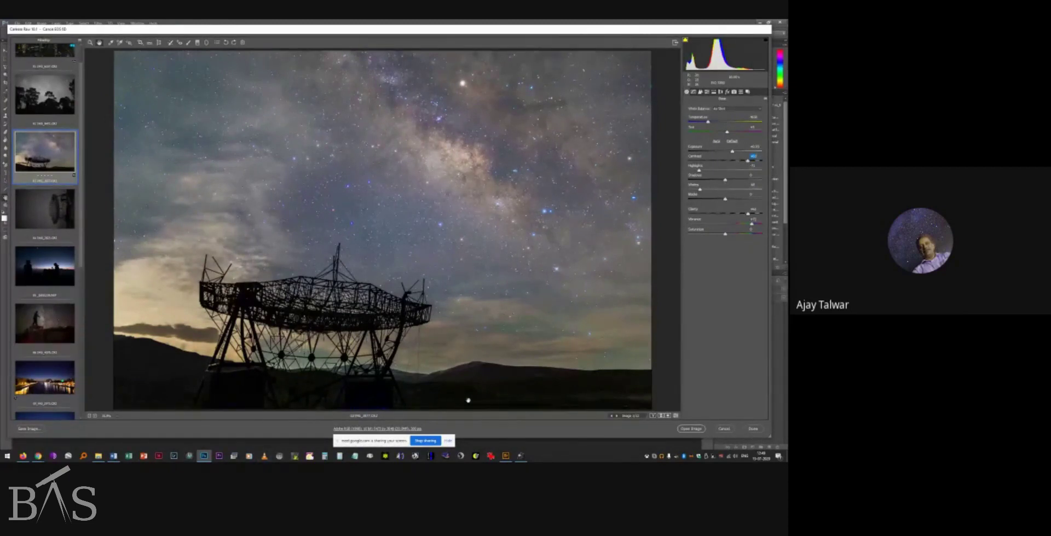
Raise the radio telescope photo's shadows to about +45 and blacks to about +17, and set exposure to about +0.40.
{"action": "left_click_drag", "start_coordinate": [725, 181], "coordinate": [750, 186]}
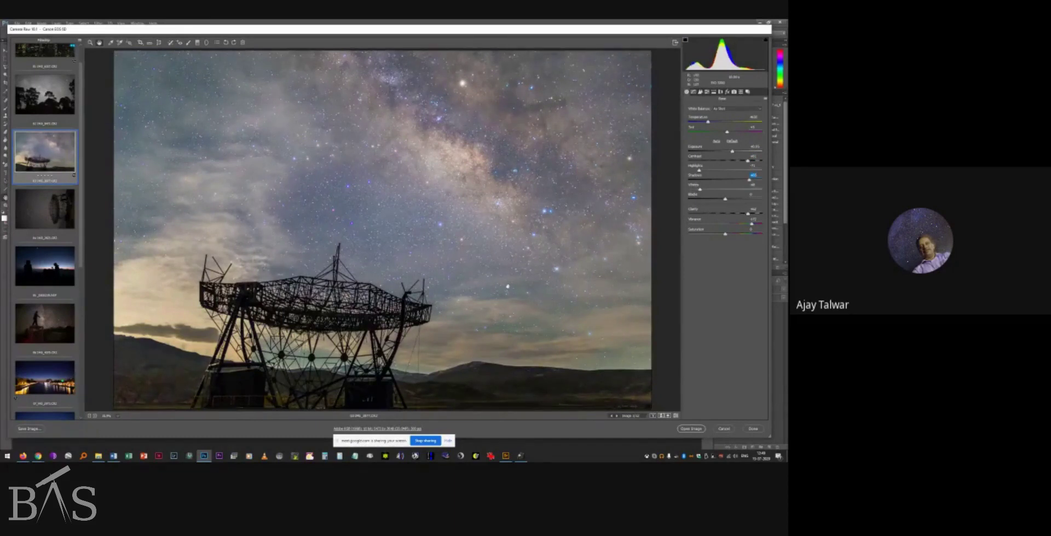
{"action": "left_click_drag", "start_coordinate": [749, 181], "coordinate": [730, 200]}
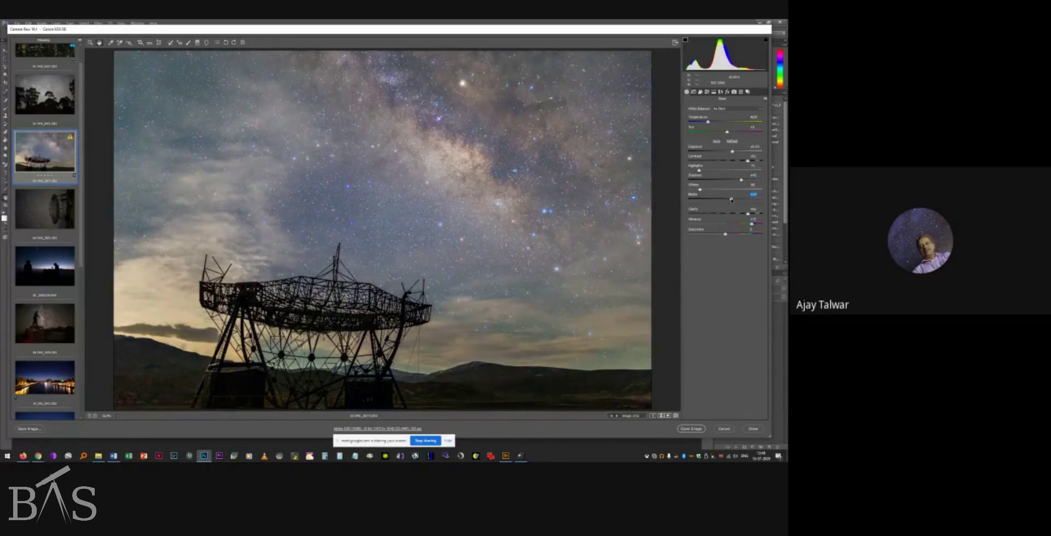
{"action": "double_click", "coordinate": [733, 152]}
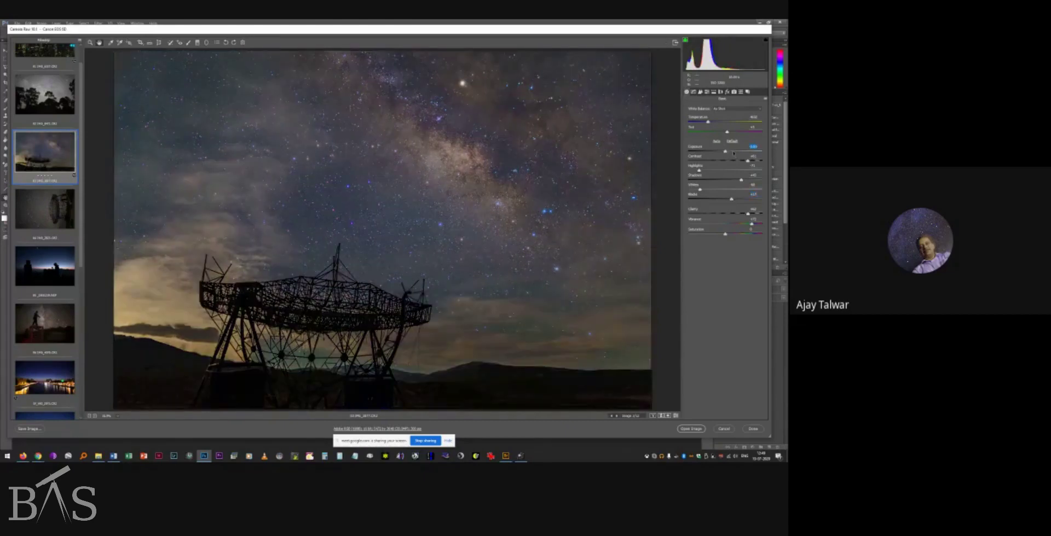
{"action": "left_click_drag", "start_coordinate": [725, 152], "coordinate": [728, 151]}
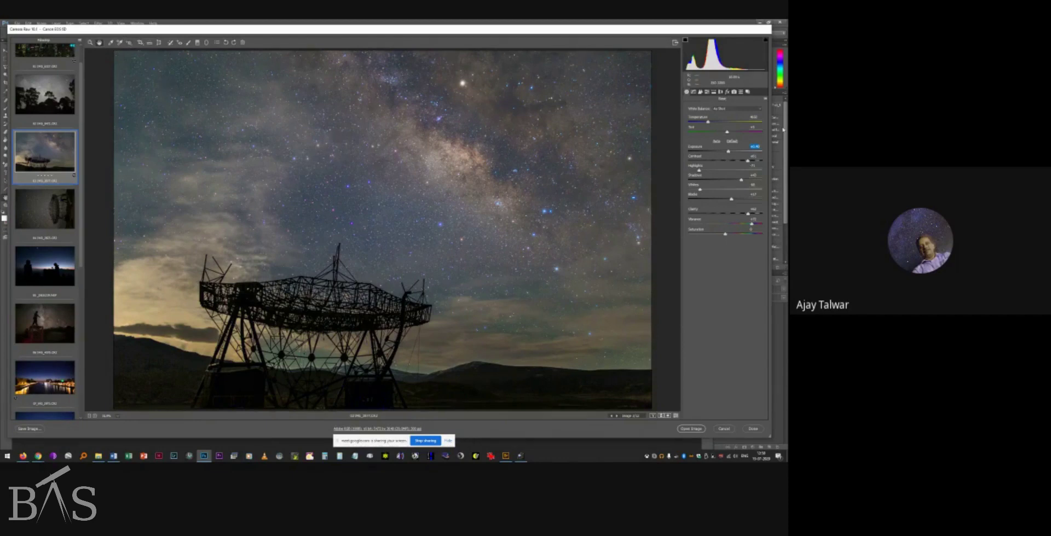
Try lowering the saturation of the greens and aquas in the HSL adjustments.
{"action": "left_click", "coordinate": [706, 92]}
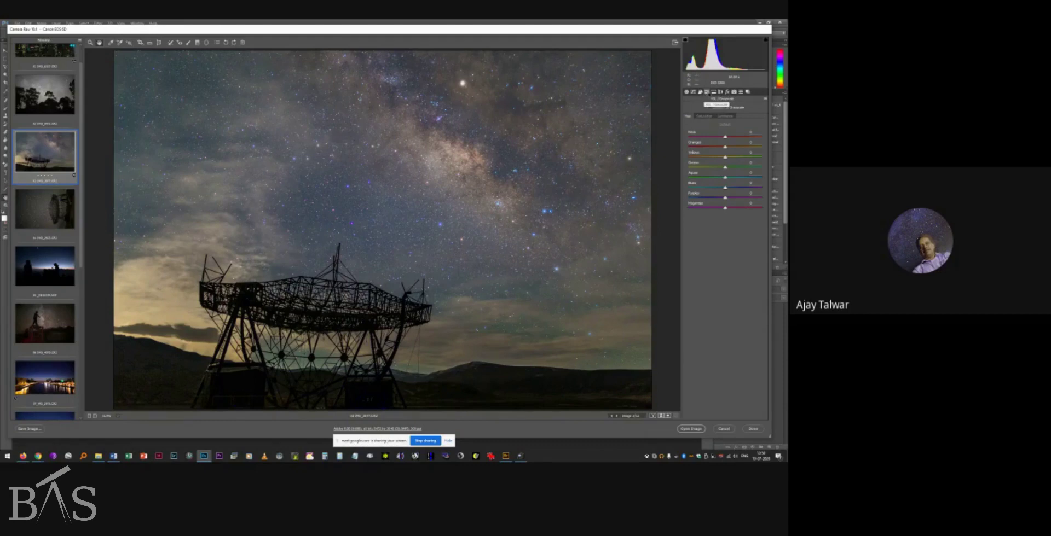
{"action": "left_click", "coordinate": [707, 116]}
{"action": "mouse_move", "coordinate": [724, 168]}
{"action": "left_mouse_down"}
{"action": "mouse_move", "coordinate": [697, 172]}
{"action": "mouse_move", "coordinate": [712, 172]}
{"action": "left_mouse_up"}
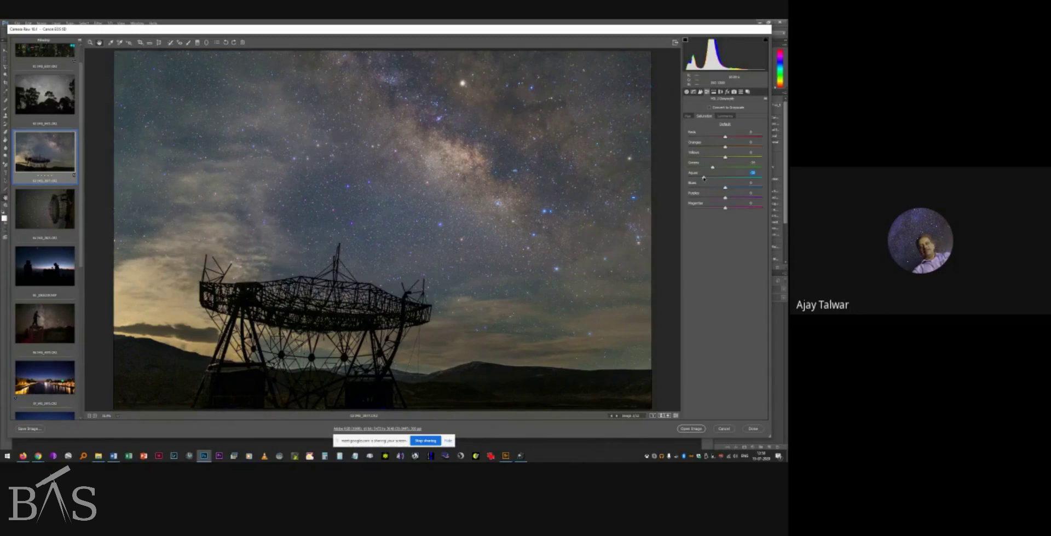
{"action": "double_click", "coordinate": [712, 167]}
Use the Targeted Adjustment tool to lower the blues' saturation to about -50 and mute the greenish tint near the telescope's base.
{"action": "left_click", "coordinate": [129, 44]}
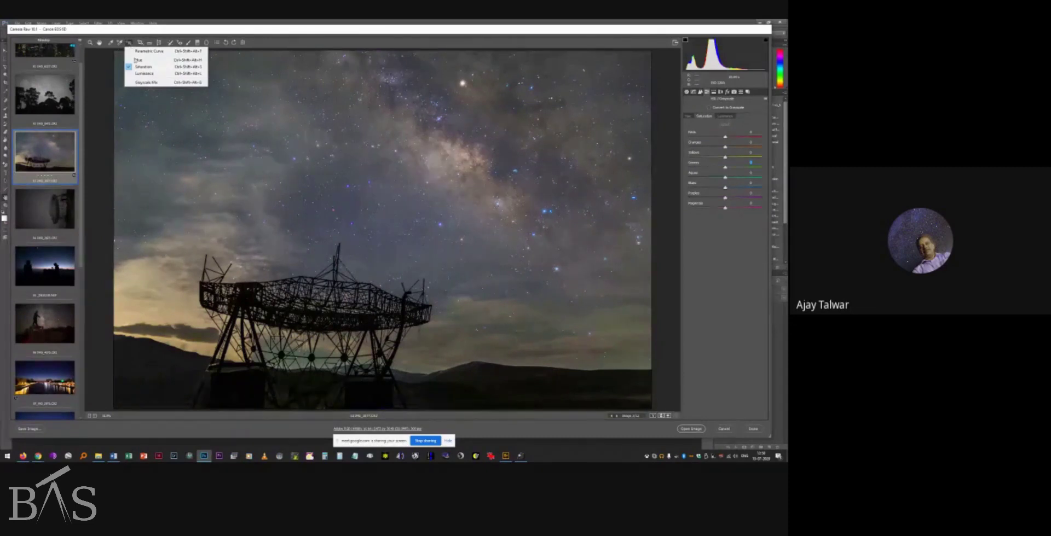
{"action": "left_click", "coordinate": [136, 59]}
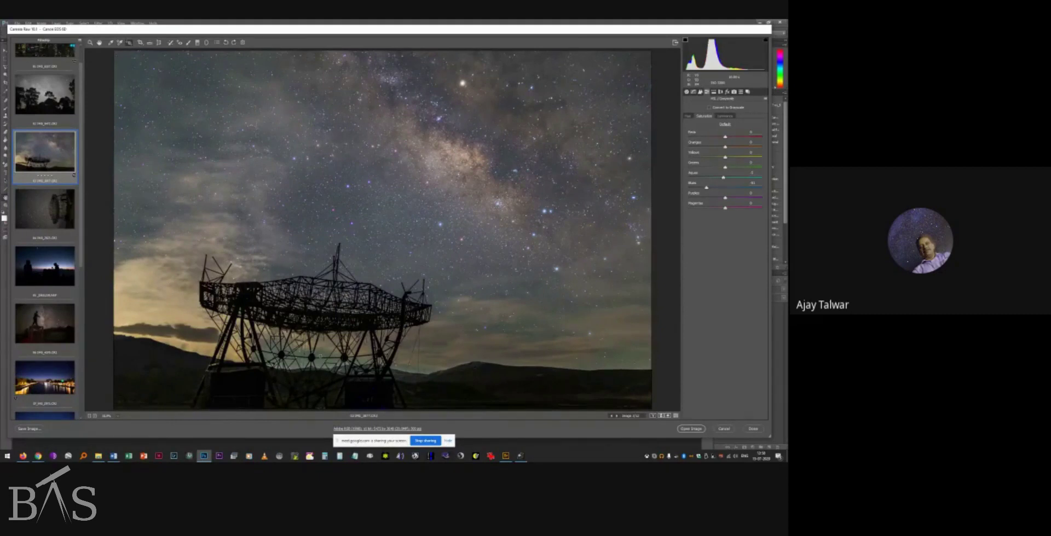
{"action": "left_click_drag", "start_coordinate": [312, 358], "coordinate": [305, 358]}
Set luminance noise reduction to about 38 and inspect the smoothed star field at 100% zoom.
{"action": "left_click", "coordinate": [700, 92]}
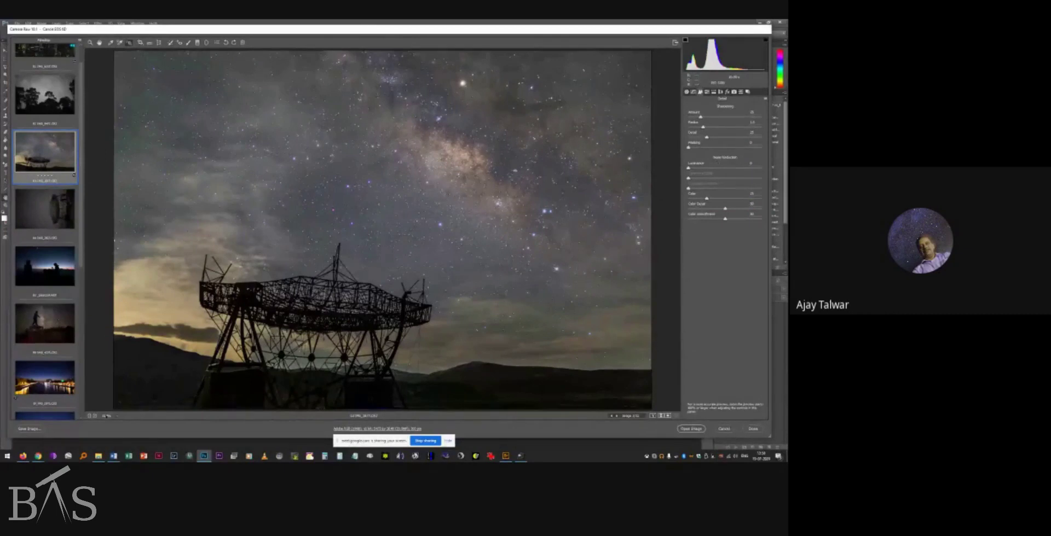
{"action": "left_click", "coordinate": [112, 416]}
{"action": "left_click", "coordinate": [129, 354]}
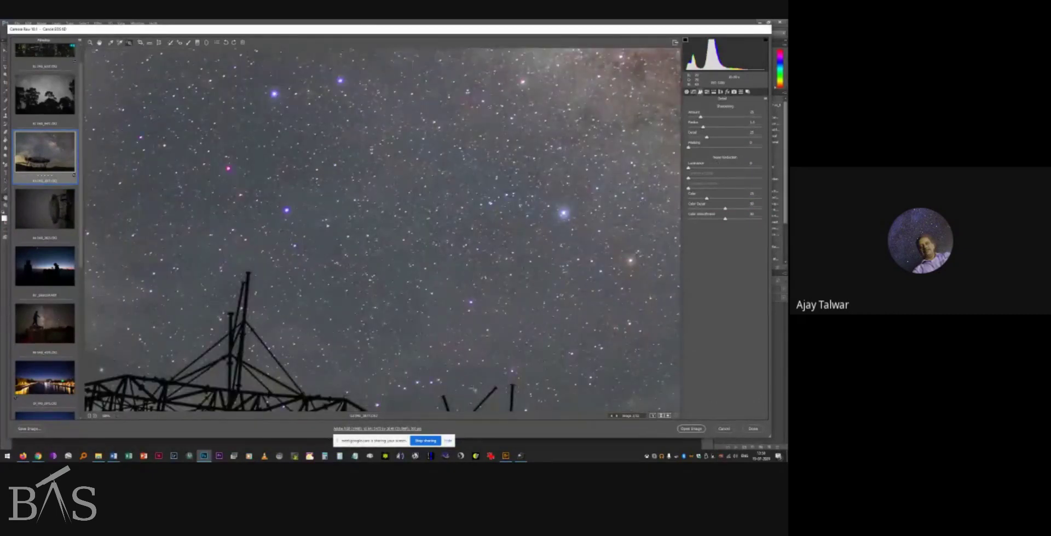
{"action": "left_click_drag", "start_coordinate": [689, 168], "coordinate": [716, 169]}
{"action": "left_click_drag", "start_coordinate": [349, 195], "coordinate": [299, 300]}
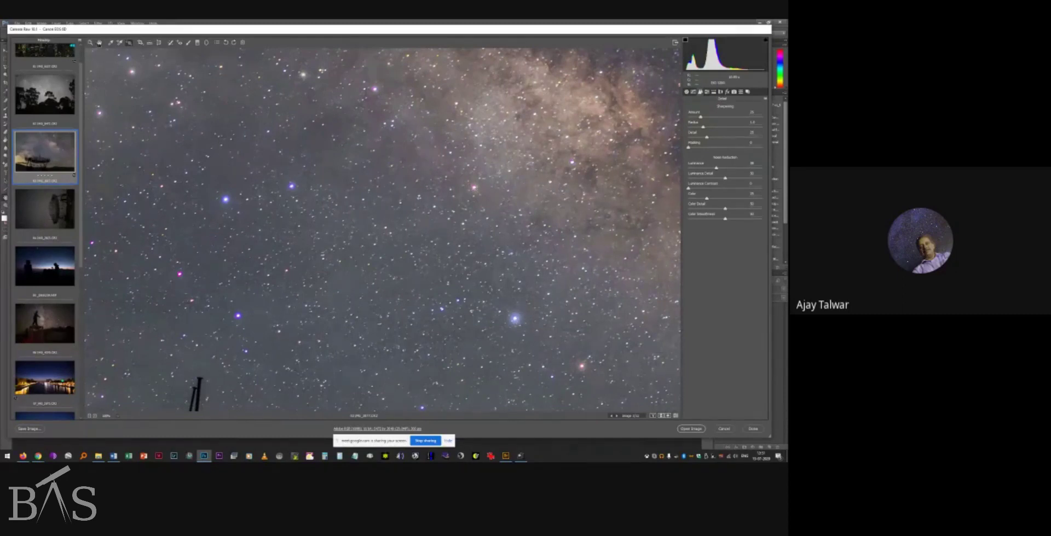
{"action": "double_click", "coordinate": [99, 43]}
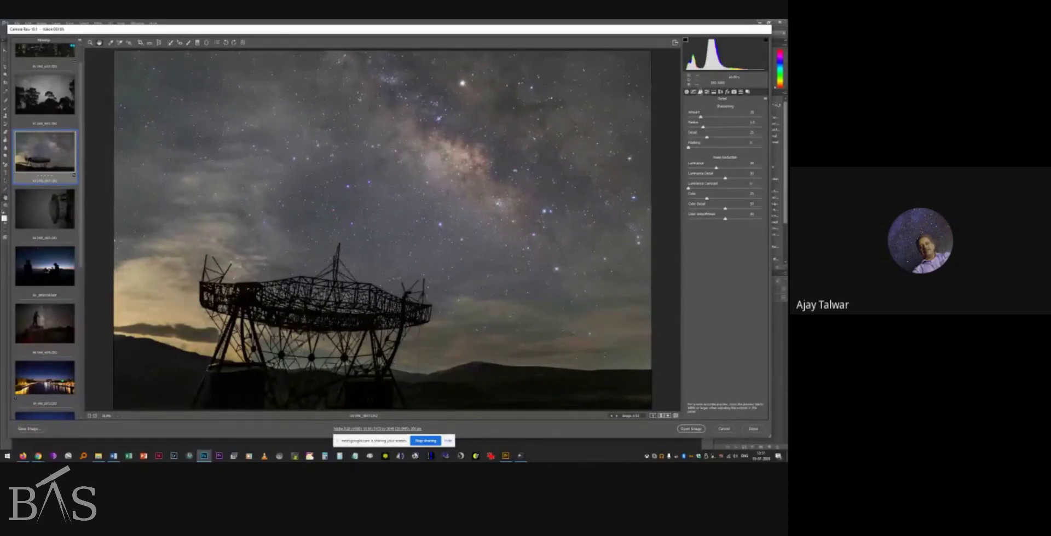
Open the twilight photo of the silhouetted people and inspect its horizon at 100% zoom.
{"action": "left_click", "coordinate": [48, 272]}
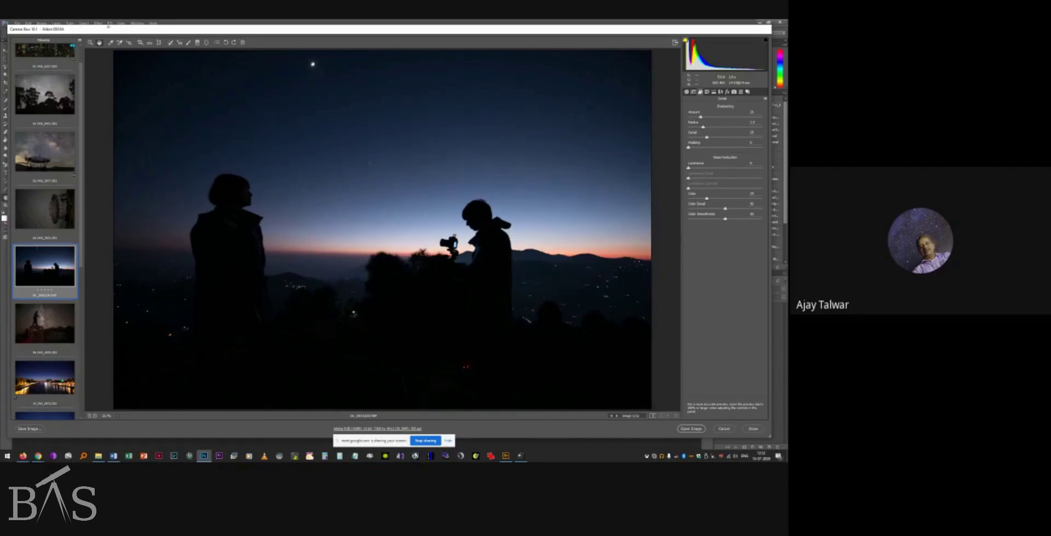
{"action": "double_click", "coordinate": [91, 43]}
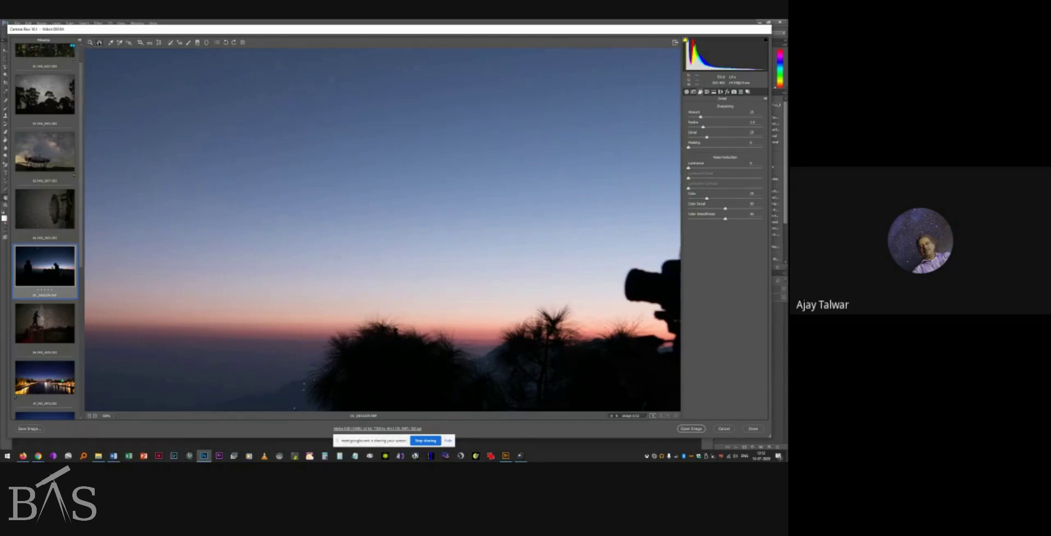
{"action": "double_click", "coordinate": [99, 42]}
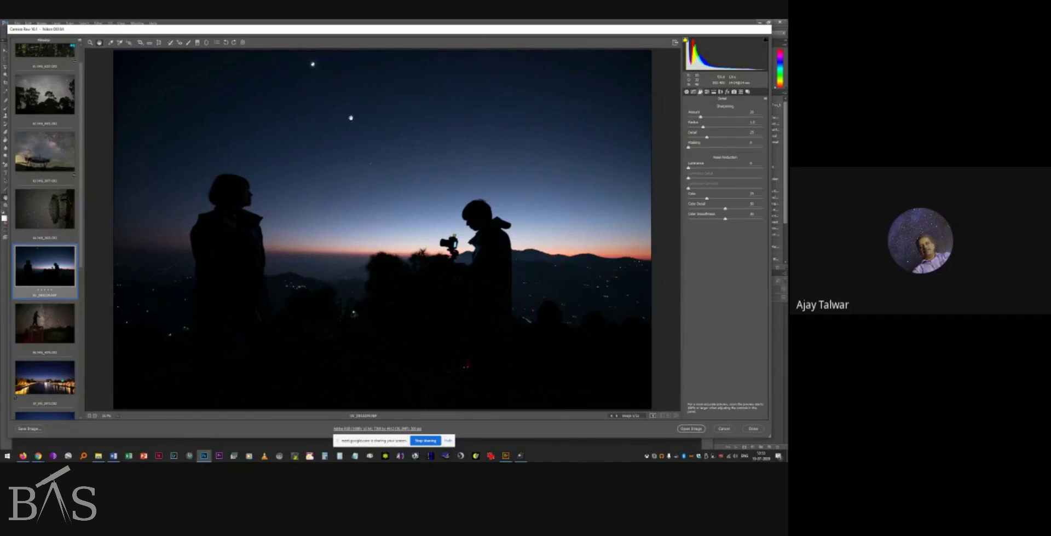
Try brightening the twilight photo with strong shadows and blacks, exposure at about +1.25 and clarity at about +40.
{"action": "left_click", "coordinate": [687, 91]}
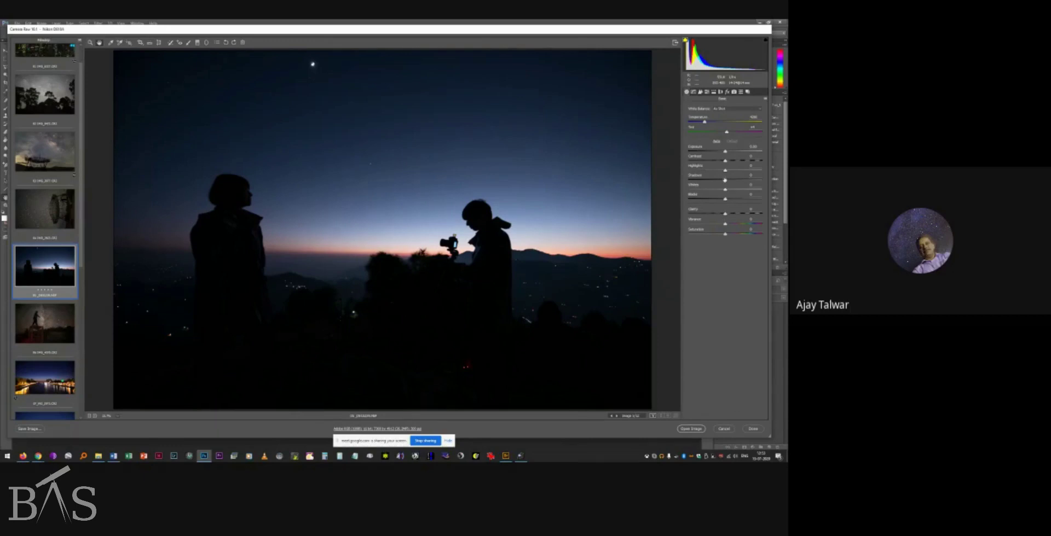
{"action": "left_click_drag", "start_coordinate": [726, 181], "coordinate": [749, 200]}
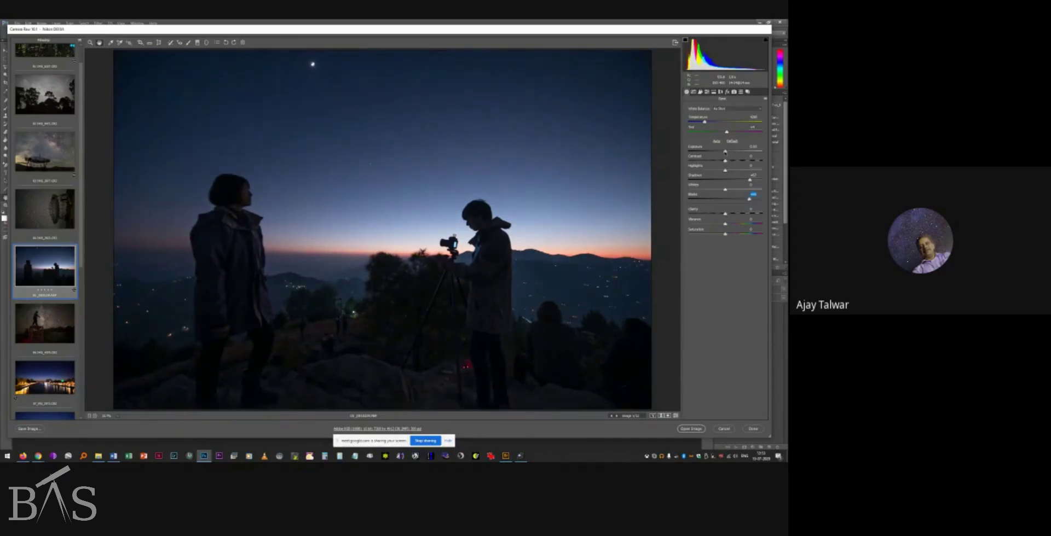
{"action": "left_click_drag", "start_coordinate": [725, 151], "coordinate": [736, 153]}
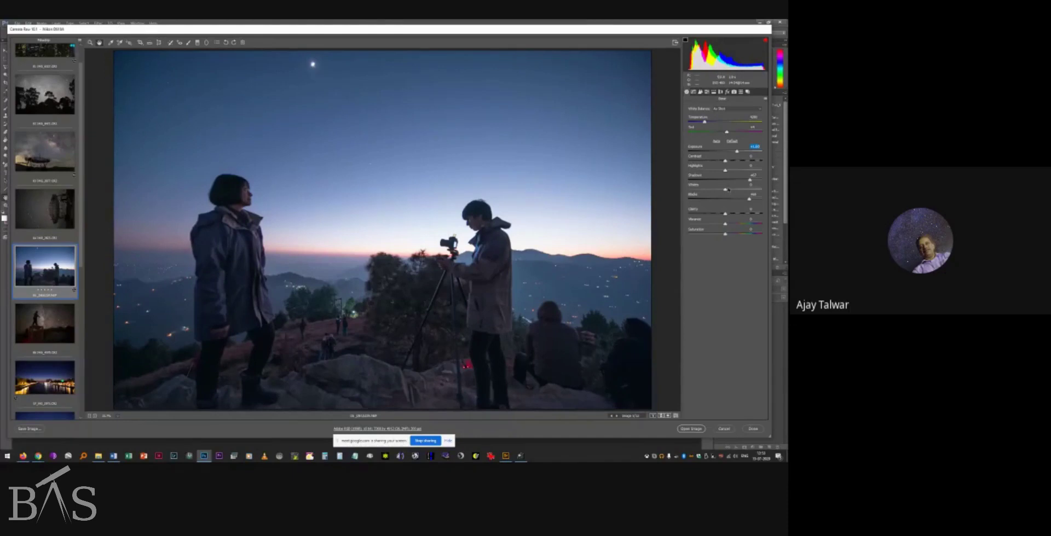
{"action": "left_click_drag", "start_coordinate": [738, 153], "coordinate": [734, 153]}
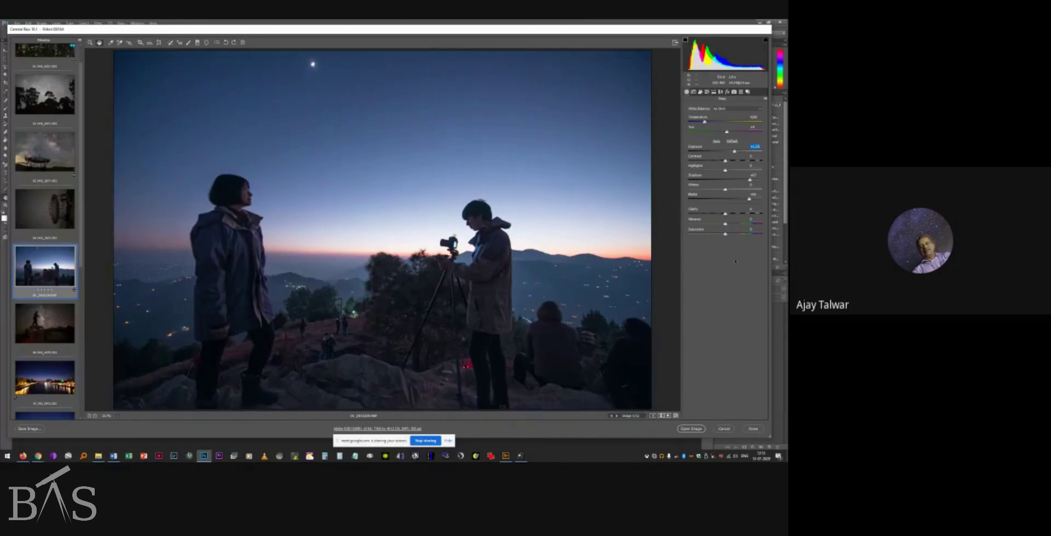
{"action": "left_click_drag", "start_coordinate": [725, 214], "coordinate": [739, 219]}
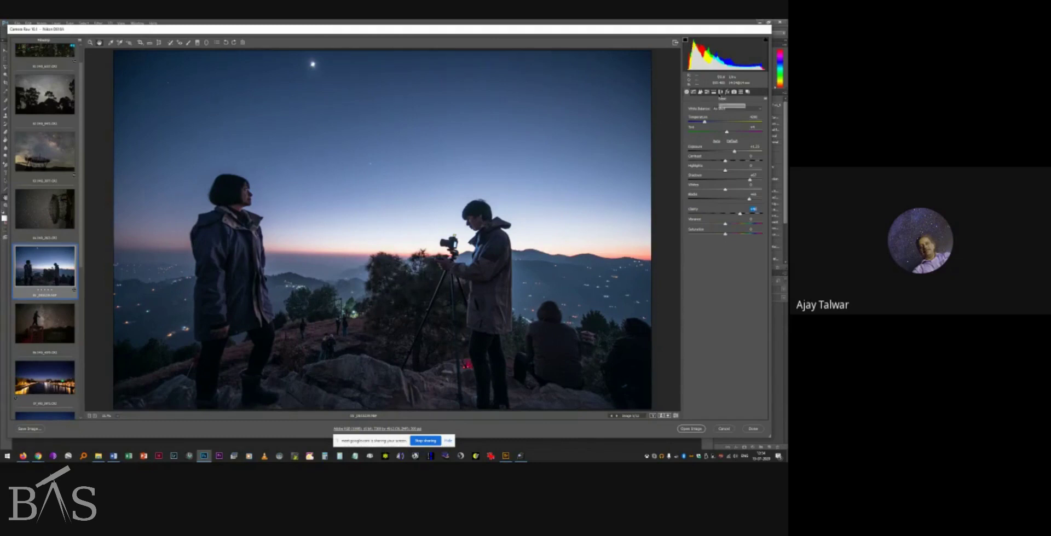
Enable lens profile corrections for the twilight photo.
{"action": "left_click", "coordinate": [721, 92]}
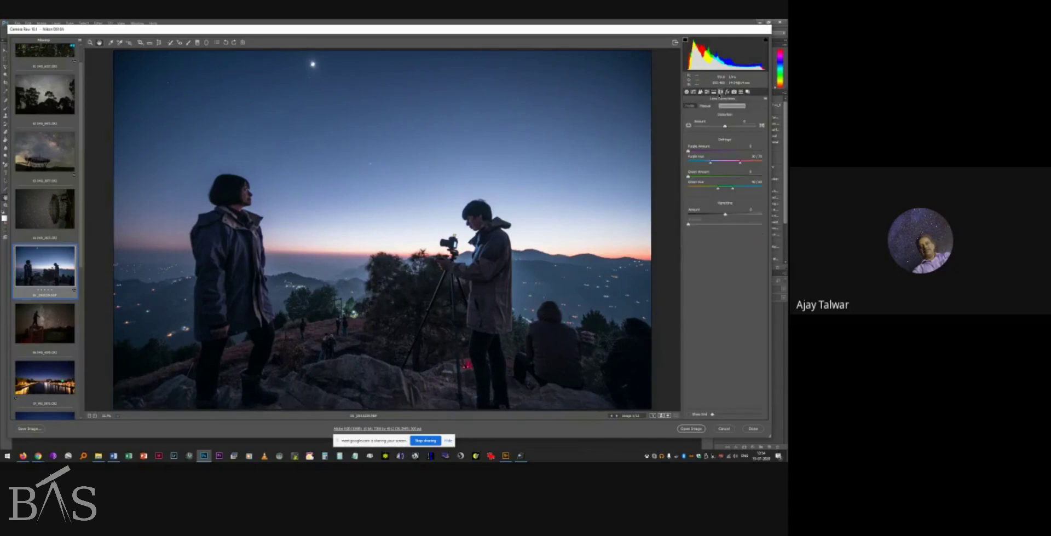
{"action": "left_click", "coordinate": [689, 106]}
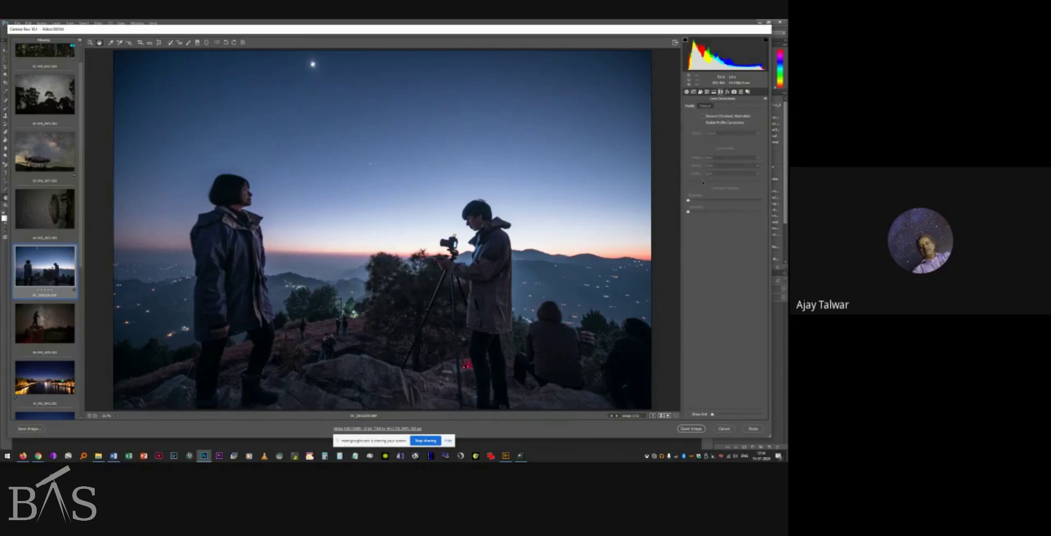
{"action": "left_click", "coordinate": [702, 123]}
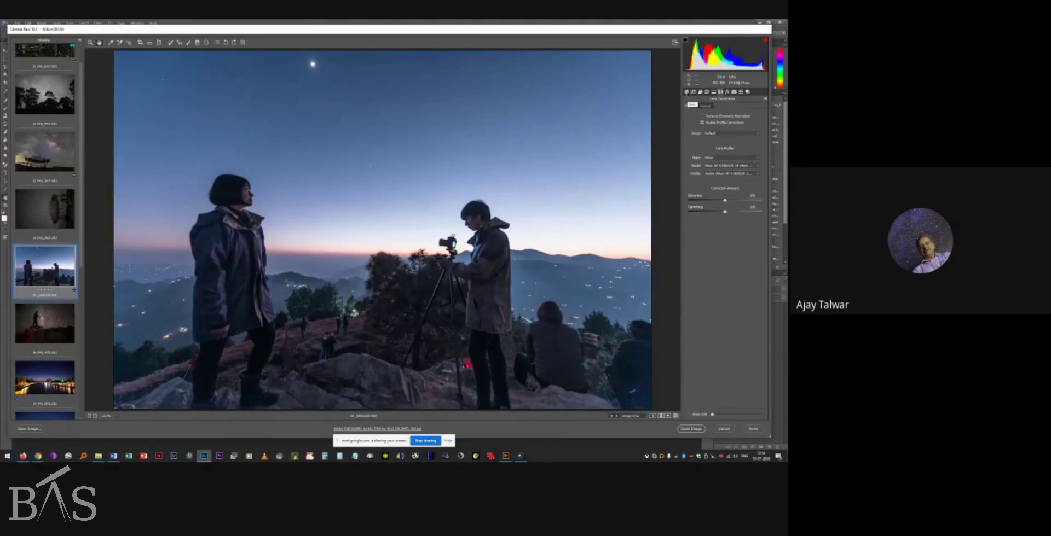
Try lowering the blacks and shadows, and reset both along with the exposure to their defaults.
{"action": "left_click", "coordinate": [687, 92]}
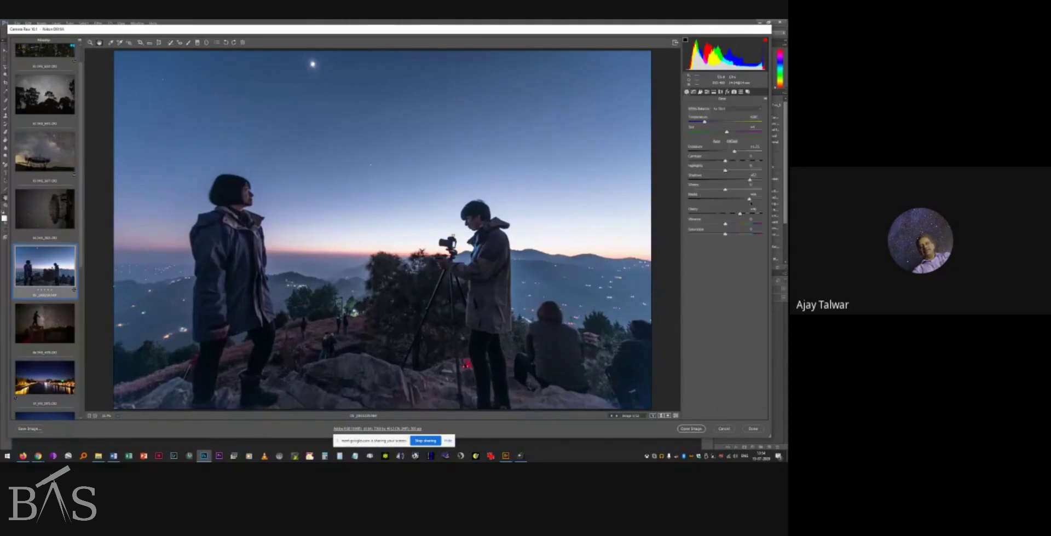
{"action": "mouse_move", "coordinate": [749, 200]}
{"action": "left_mouse_down"}
{"action": "mouse_move", "coordinate": [738, 198]}
{"action": "mouse_move", "coordinate": [744, 183]}
{"action": "left_mouse_up"}
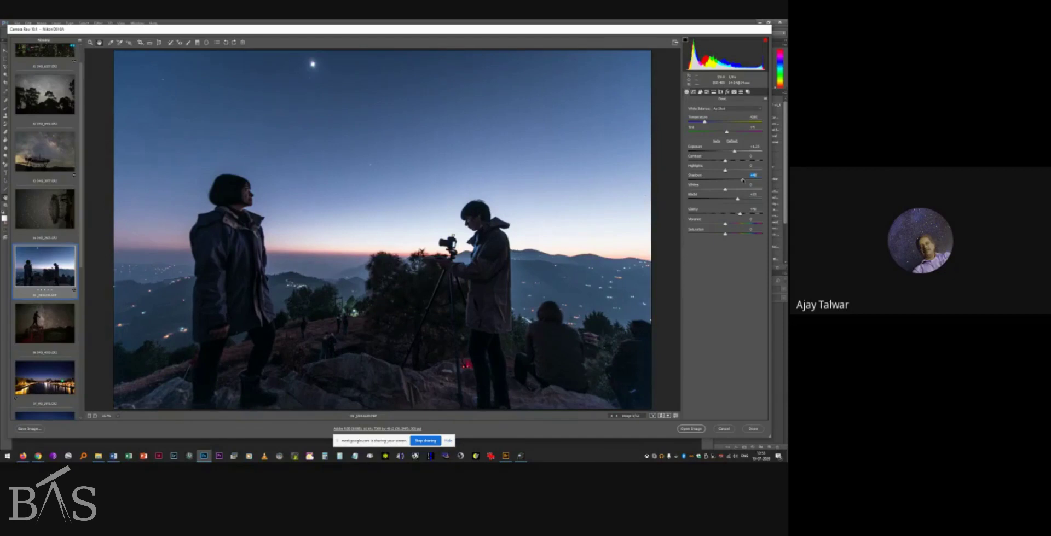
{"action": "double_click", "coordinate": [737, 200]}
{"action": "double_click", "coordinate": [743, 180]}
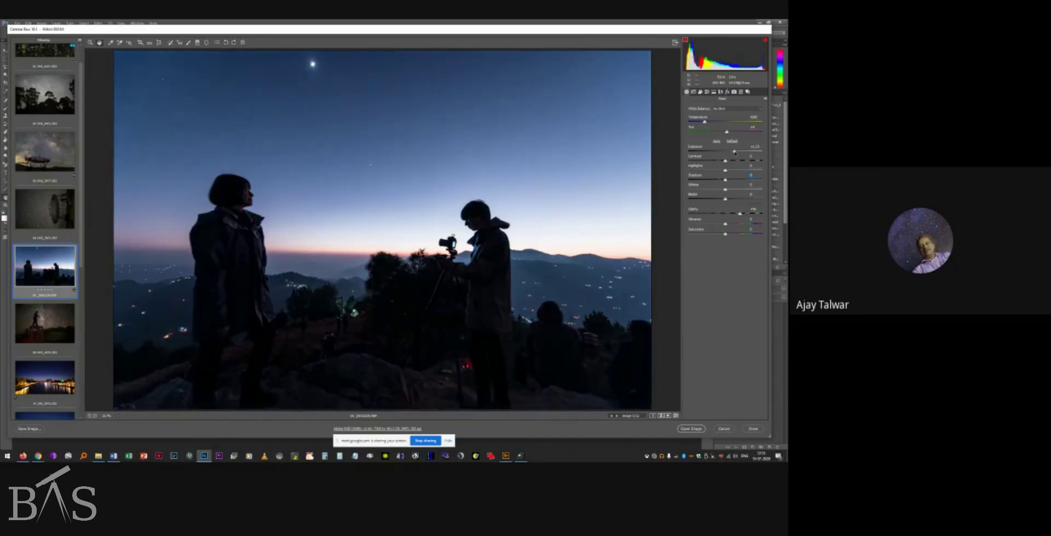
{"action": "double_click", "coordinate": [735, 152]}
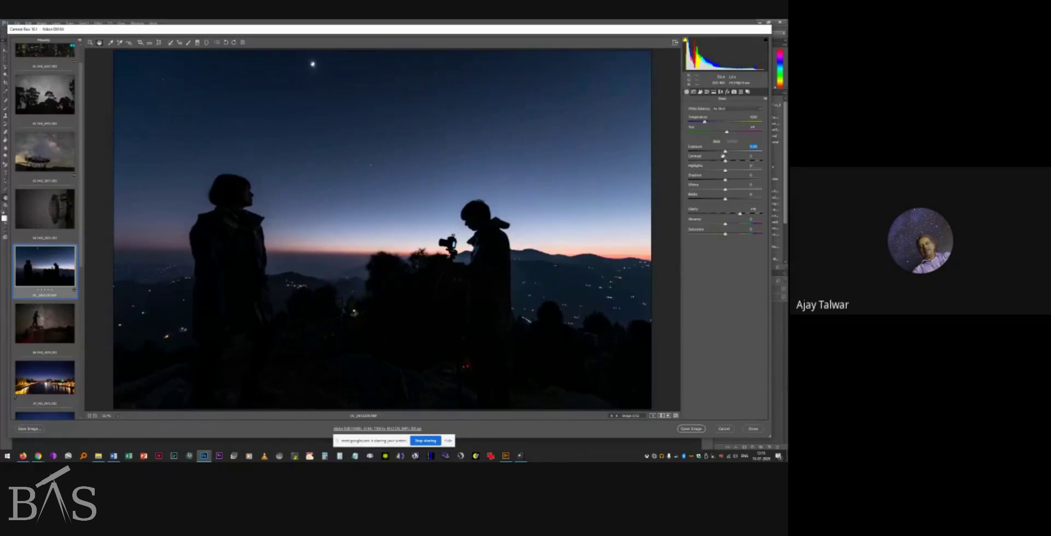
Set exposure to about +0.95, shadows to about +31, blacks to about +58 and highlights to about -66, and return clarity to 0.
{"action": "left_click_drag", "start_coordinate": [725, 153], "coordinate": [747, 201]}
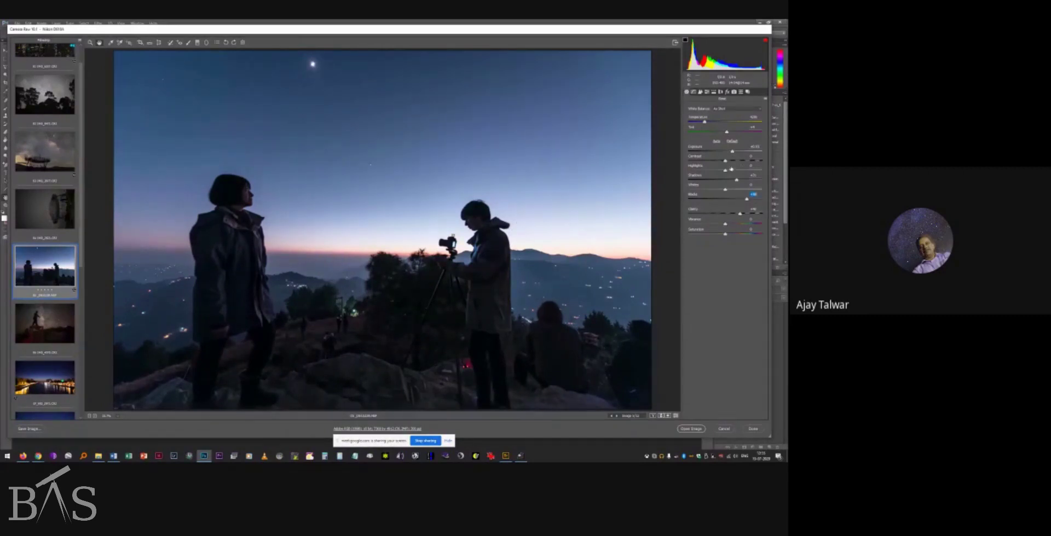
{"action": "left_click_drag", "start_coordinate": [723, 171], "coordinate": [700, 171]}
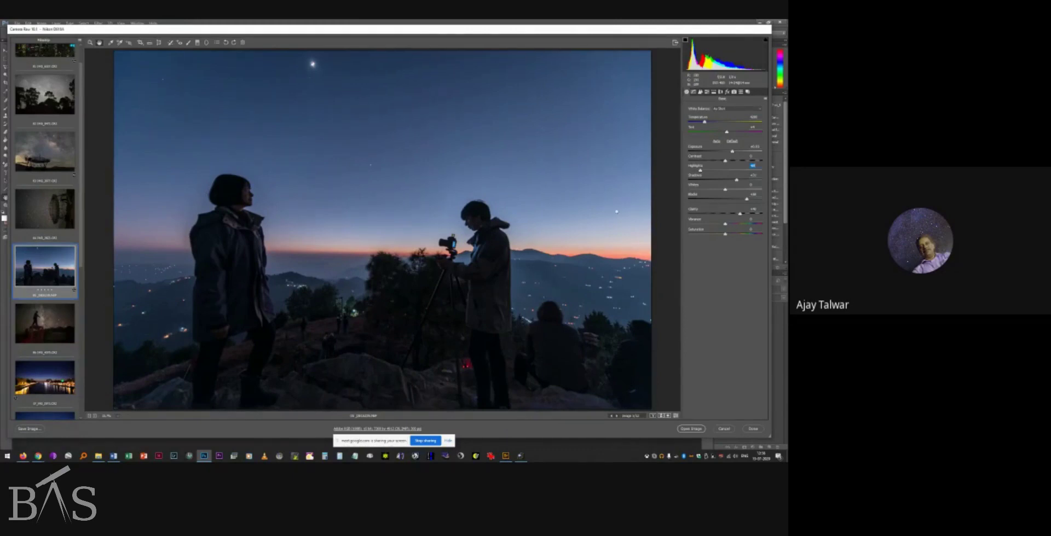
{"action": "left_click_drag", "start_coordinate": [741, 214], "coordinate": [727, 216]}
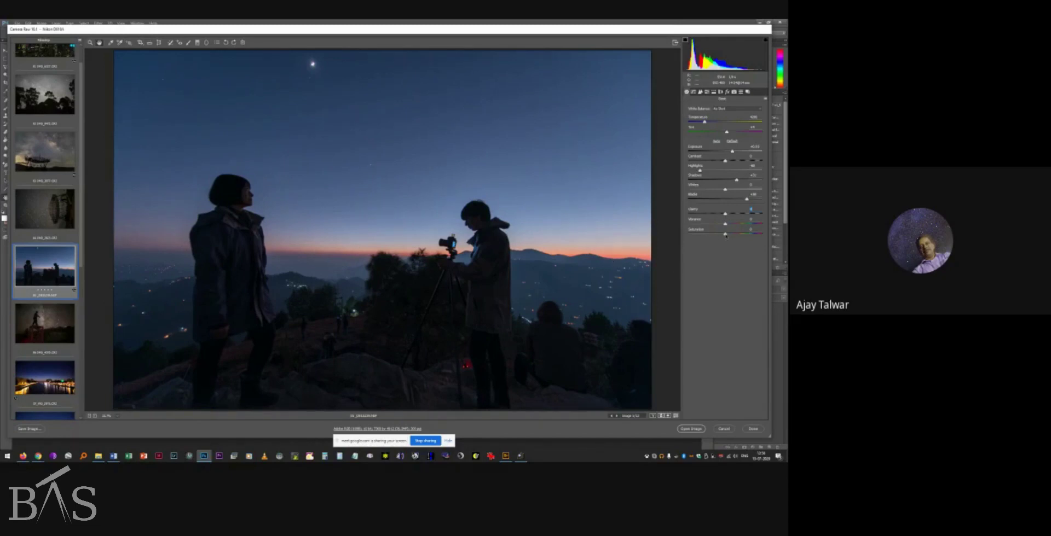
Raise saturation to about +10 and vibrance to about +21, and inspect the sunset colours at 100% zoom.
{"action": "left_click_drag", "start_coordinate": [725, 235], "coordinate": [731, 236]}
{"action": "key", "text": "shift+Up"}
{"action": "left_click_drag", "start_coordinate": [725, 225], "coordinate": [735, 225]}
{"action": "double_click", "coordinate": [90, 42]}
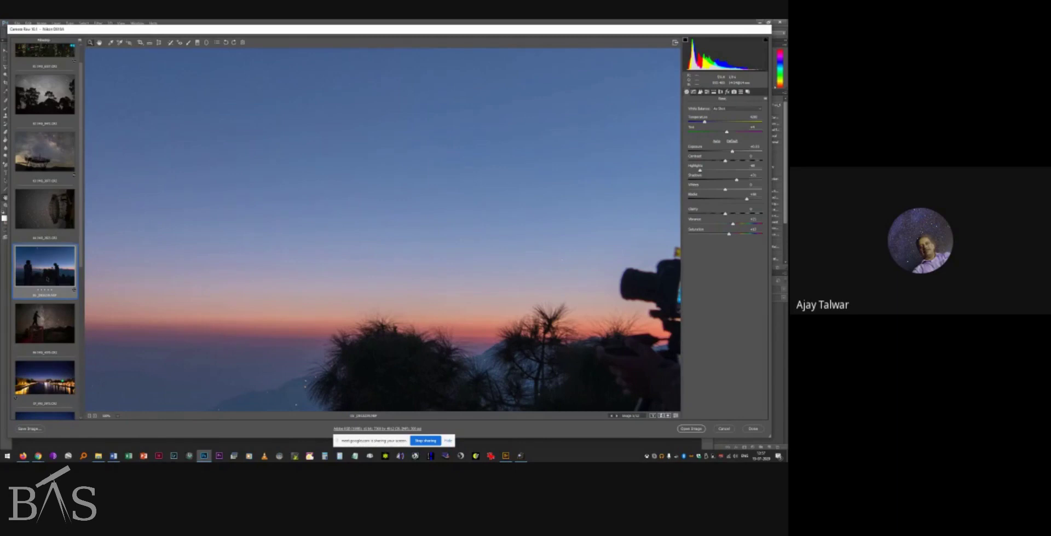
{"action": "double_click", "coordinate": [99, 42]}
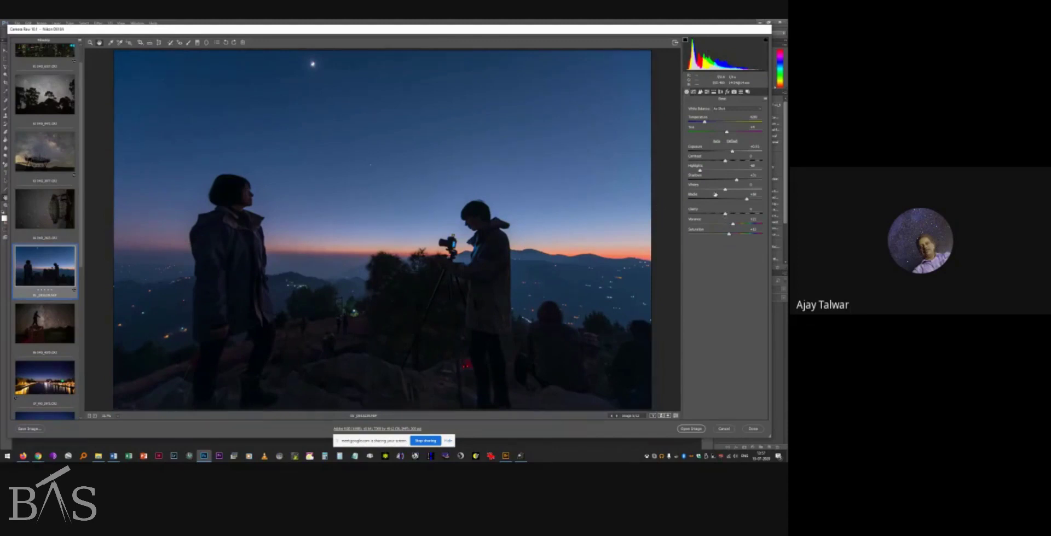
Lower the highlights almost fully and raise the whites to about +60 to brighten the twilight sky.
{"action": "left_click_drag", "start_coordinate": [725, 190], "coordinate": [756, 191]}
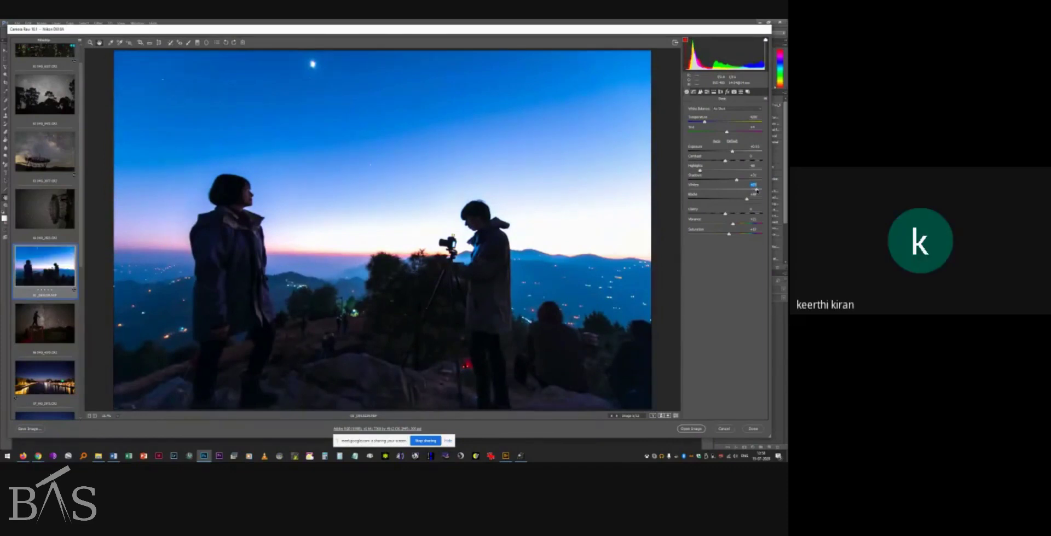
{"action": "double_click", "coordinate": [756, 190]}
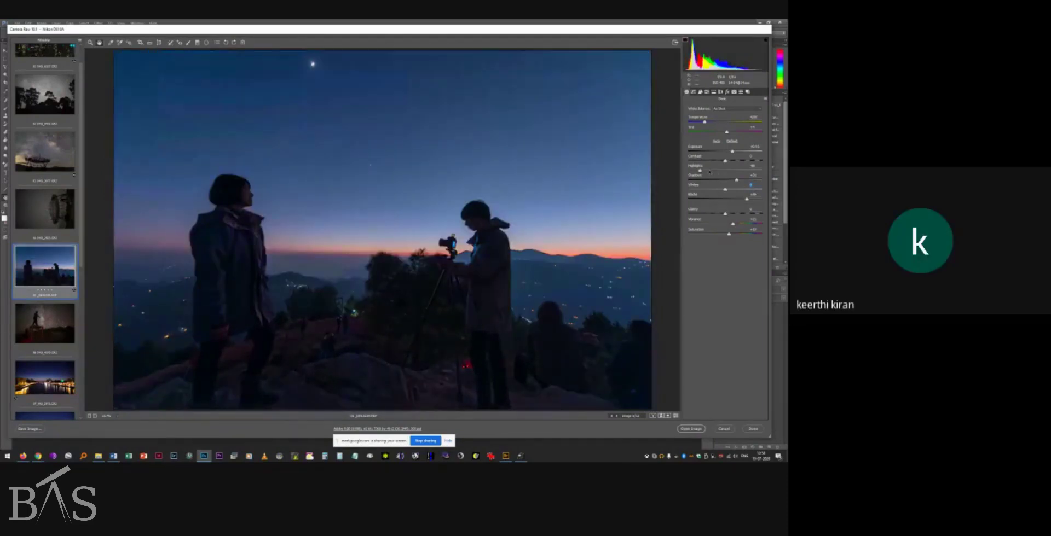
{"action": "left_click_drag", "start_coordinate": [701, 171], "coordinate": [749, 191]}
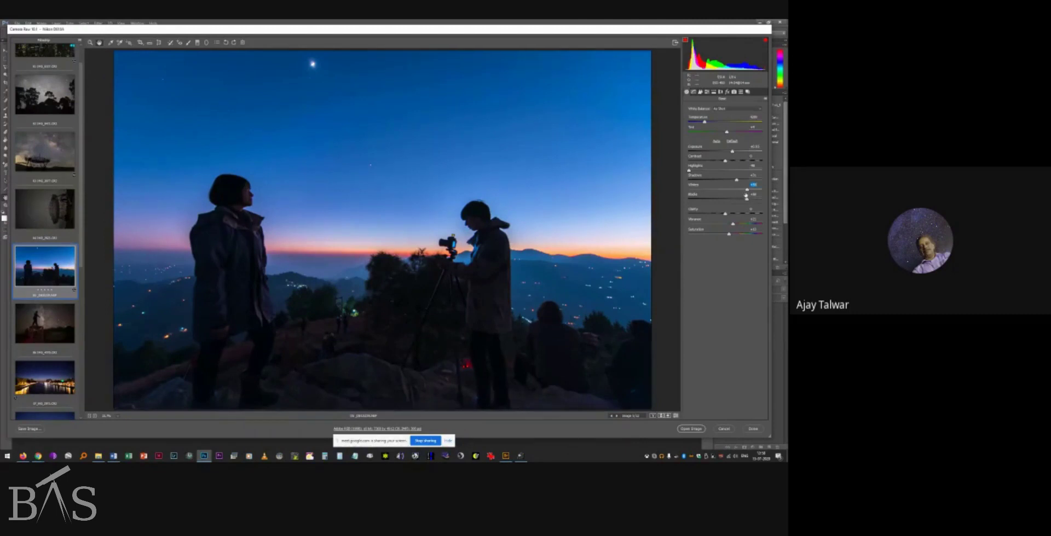
Reset the whites to their default and raise the highlights slightly from their near-minimum setting.
{"action": "double_click", "coordinate": [748, 189]}
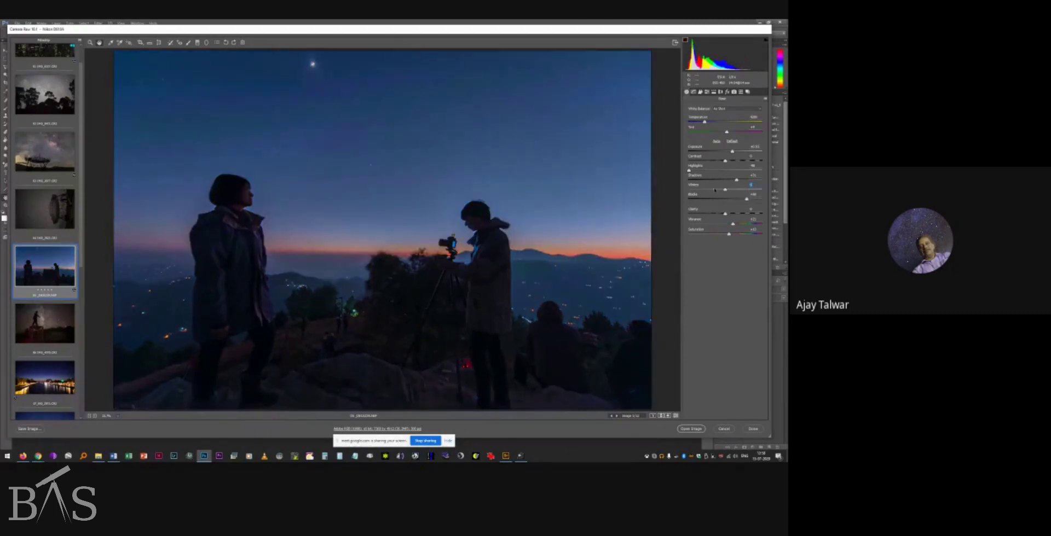
{"action": "left_click_drag", "start_coordinate": [689, 170], "coordinate": [701, 173]}
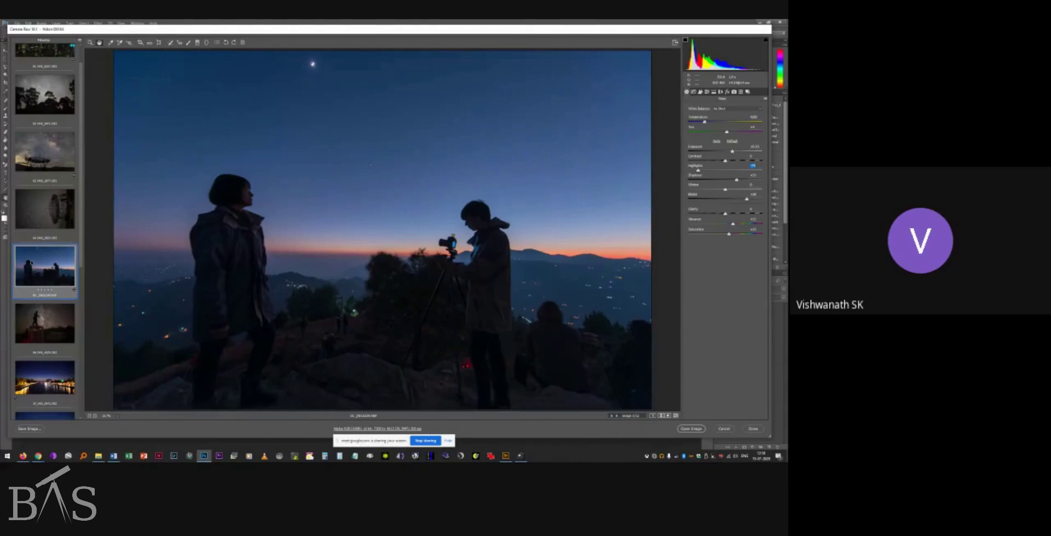
{"action": "scroll", "coordinate": [31, 263], "scroll_direction": "down", "scroll_amount": 1}
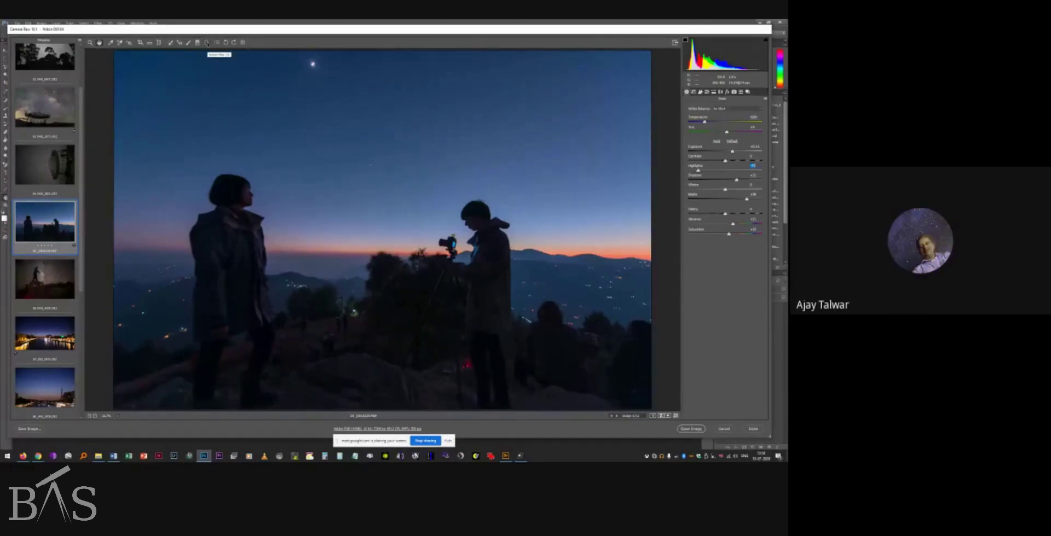
Draw a radial filter around the left person's head, reset its exposure to 0, and try the outside effect before returning to inside.
{"action": "left_click", "coordinate": [206, 43]}
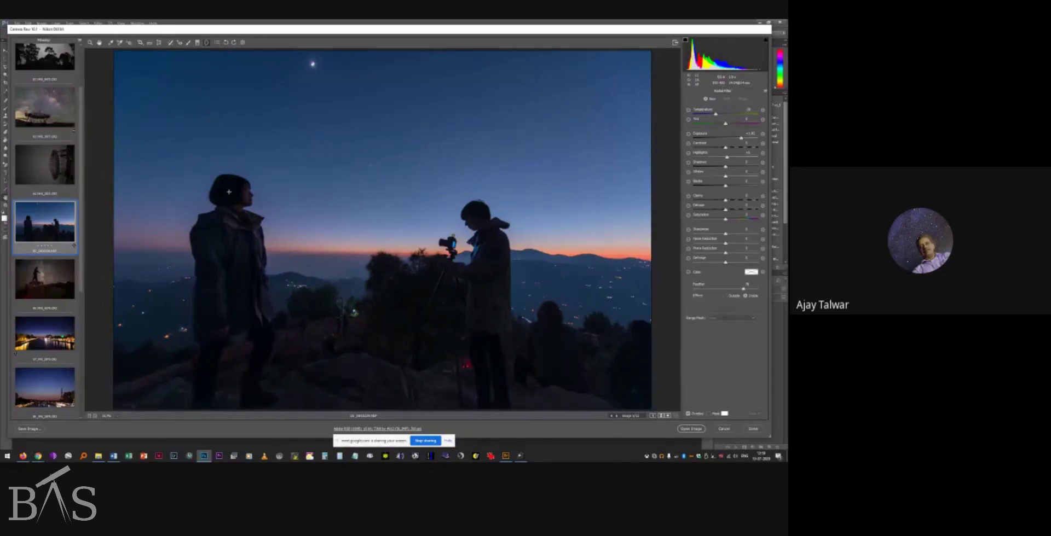
{"action": "left_click_drag", "start_coordinate": [231, 191], "coordinate": [277, 253]}
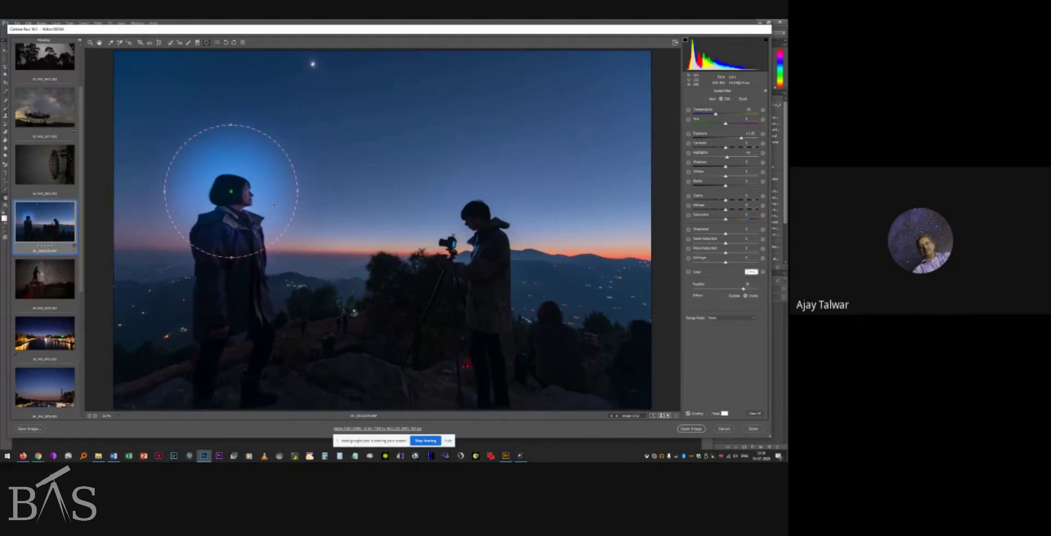
{"action": "double_click", "coordinate": [741, 138]}
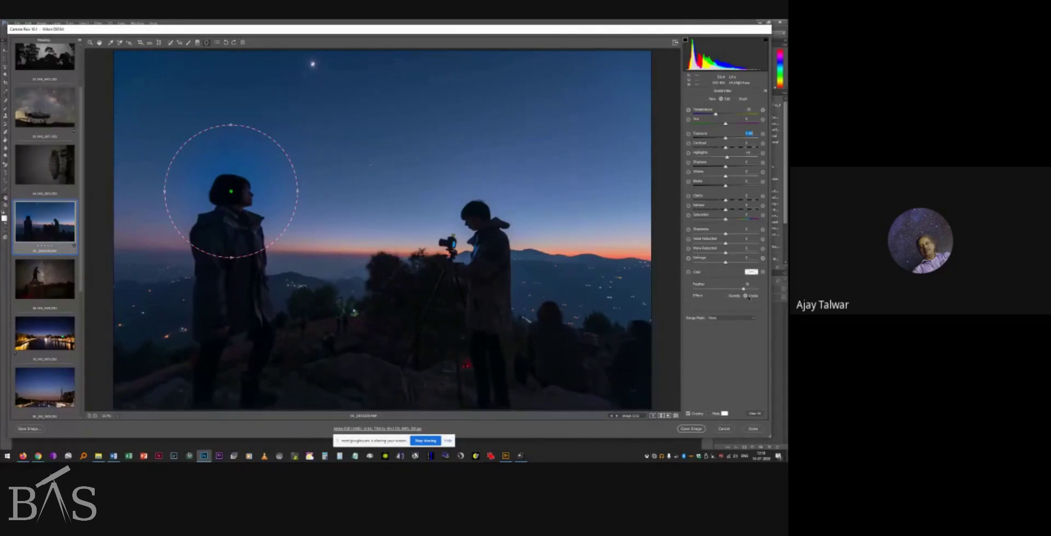
{"action": "left_click", "coordinate": [725, 296]}
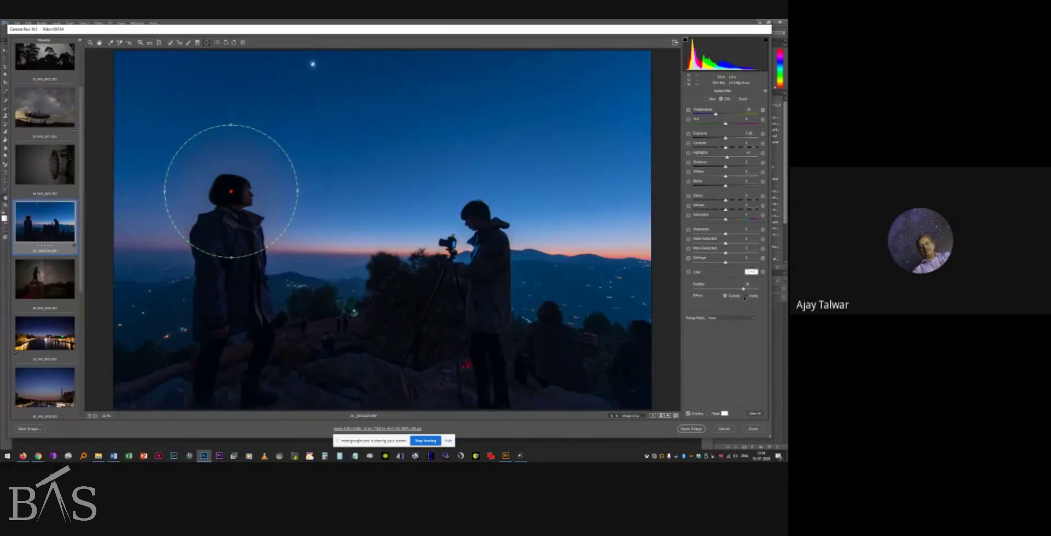
{"action": "left_click", "coordinate": [745, 296]}
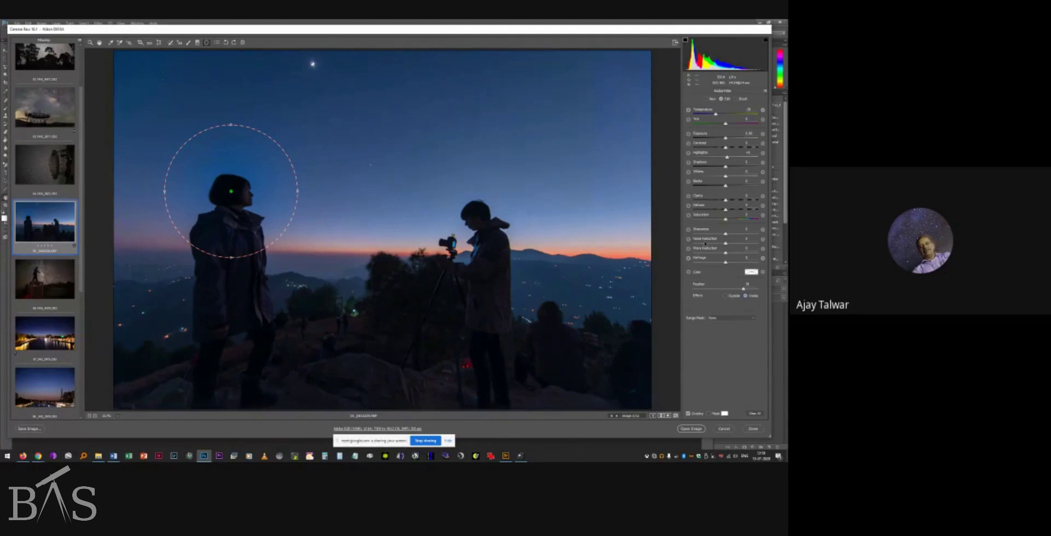
Raise the shadows within the radial filter around the left person's head to a moderate level.
{"action": "left_click_drag", "start_coordinate": [726, 167], "coordinate": [745, 170]}
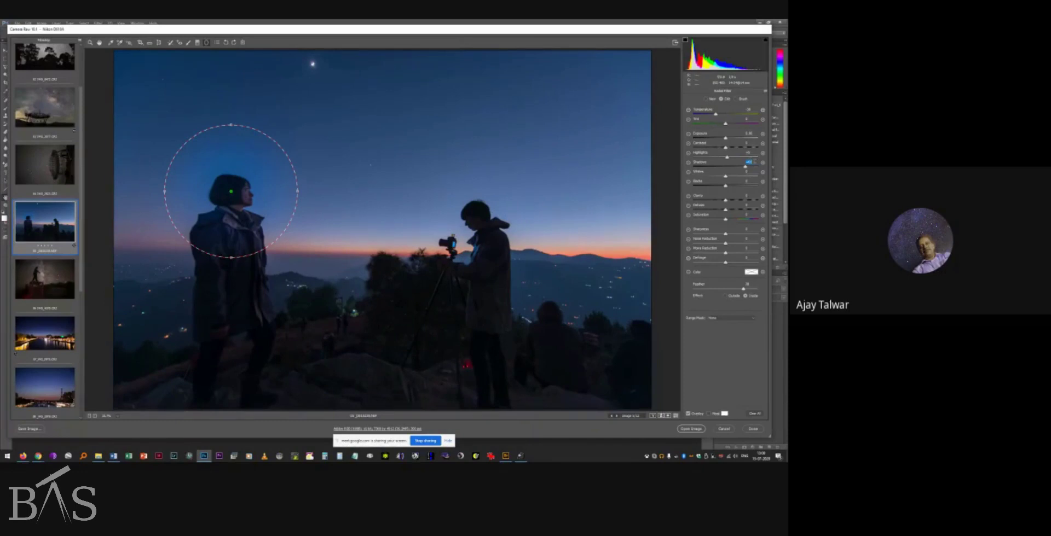
{"action": "left_click_drag", "start_coordinate": [744, 168], "coordinate": [743, 168]}
{"action": "left_click_drag", "start_coordinate": [739, 167], "coordinate": [736, 168]}
Add a second radial filter around the photographer's head and set its shadows to about +24.
{"action": "key", "text": "Delete"}
{"action": "left_click_drag", "start_coordinate": [478, 219], "coordinate": [507, 188]}
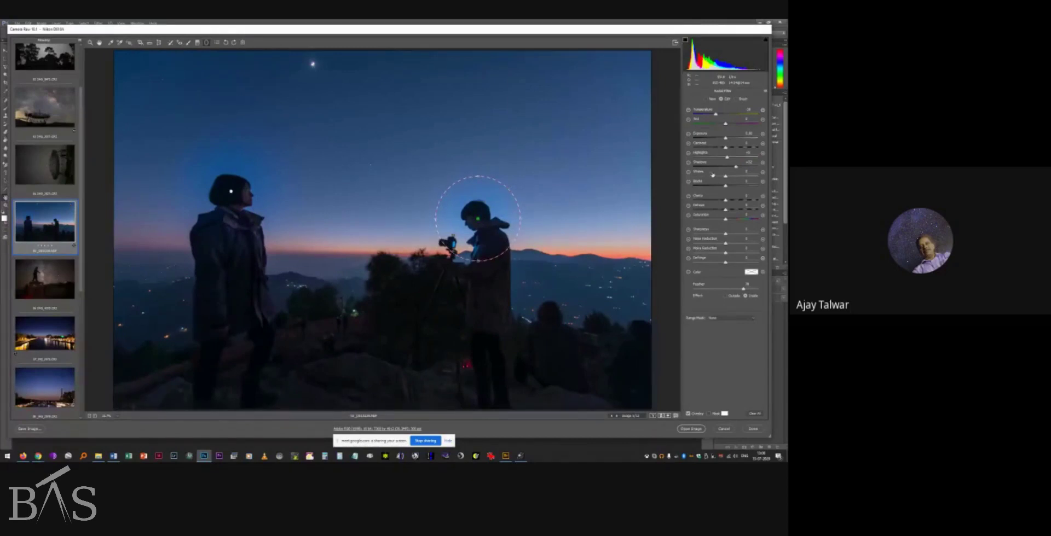
{"action": "left_click", "coordinate": [735, 167]}
Open the brighter Eiffel Tower twilight photo and return to its basic tone adjustments.
{"action": "scroll", "coordinate": [85, 227], "scroll_direction": "down", "scroll_amount": 3}
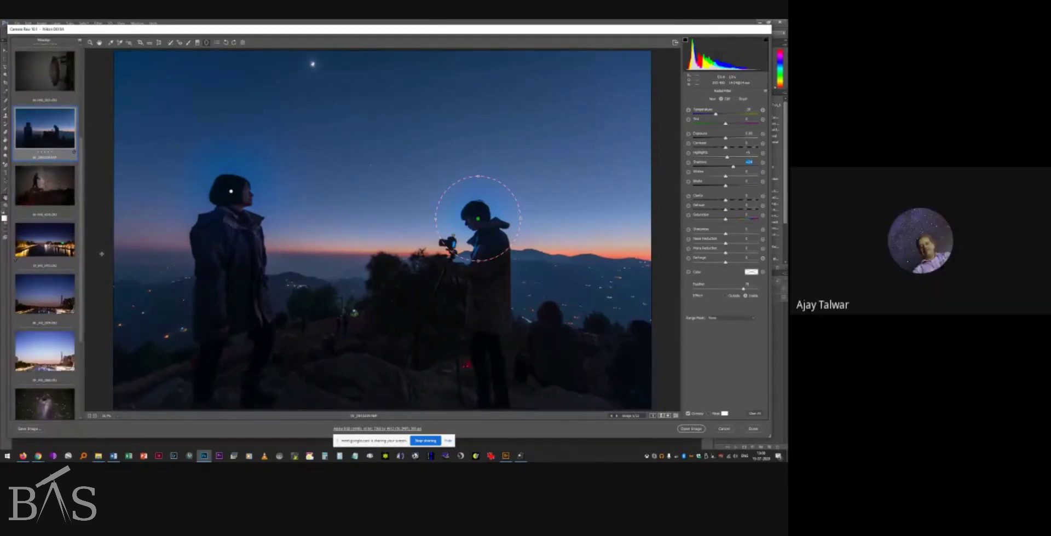
{"action": "left_click", "coordinate": [33, 345]}
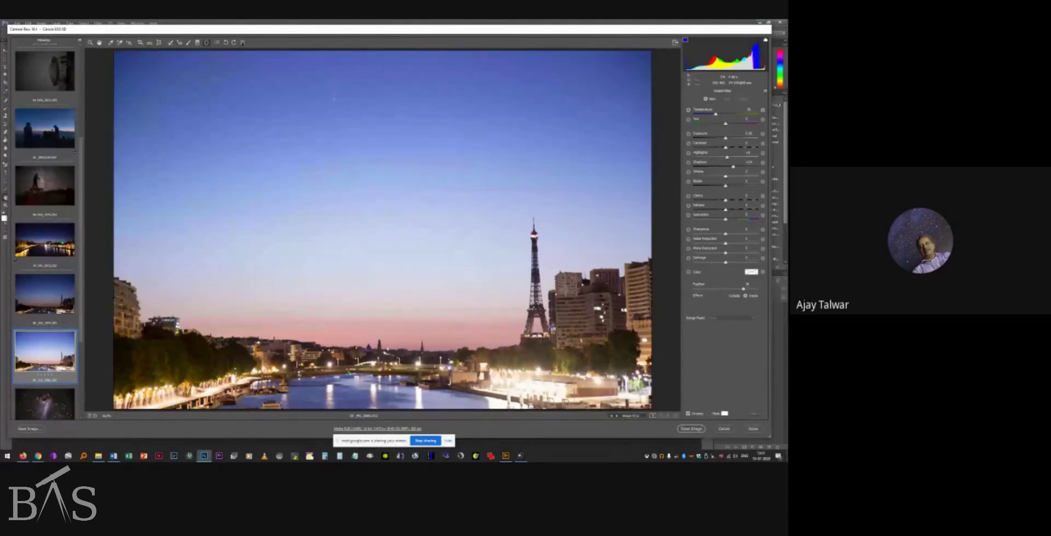
{"action": "left_click", "coordinate": [99, 43]}
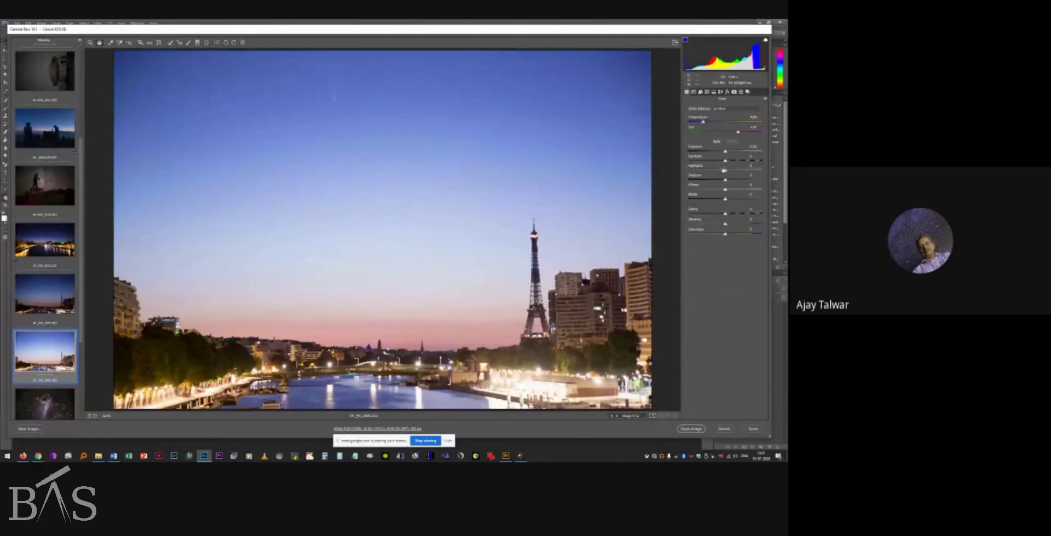
Try lowering the highlights and whites of the whole Eiffel Tower photo, and reset both to their defaults.
{"action": "left_click_drag", "start_coordinate": [726, 171], "coordinate": [691, 171]}
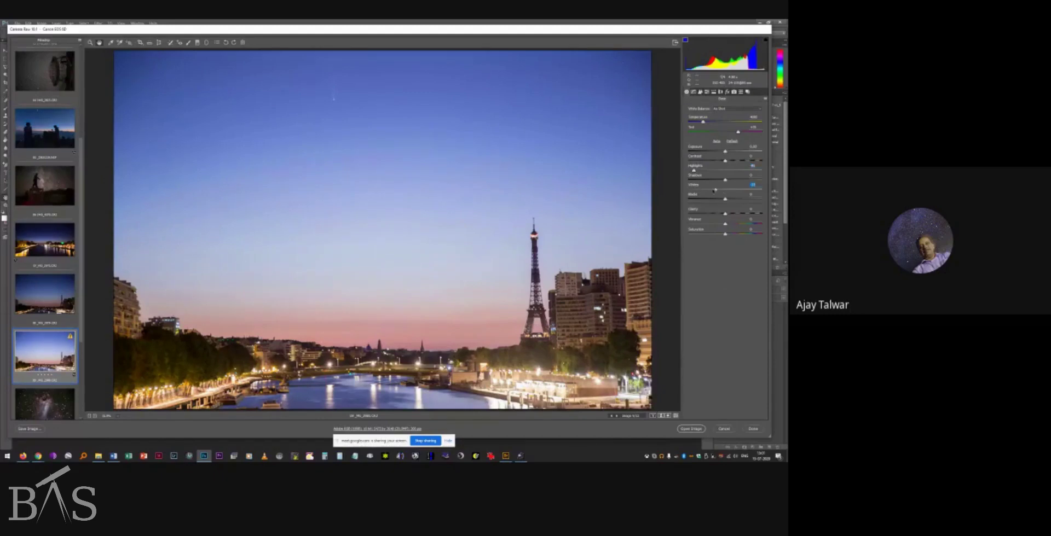
{"action": "left_click_drag", "start_coordinate": [725, 189], "coordinate": [703, 190]}
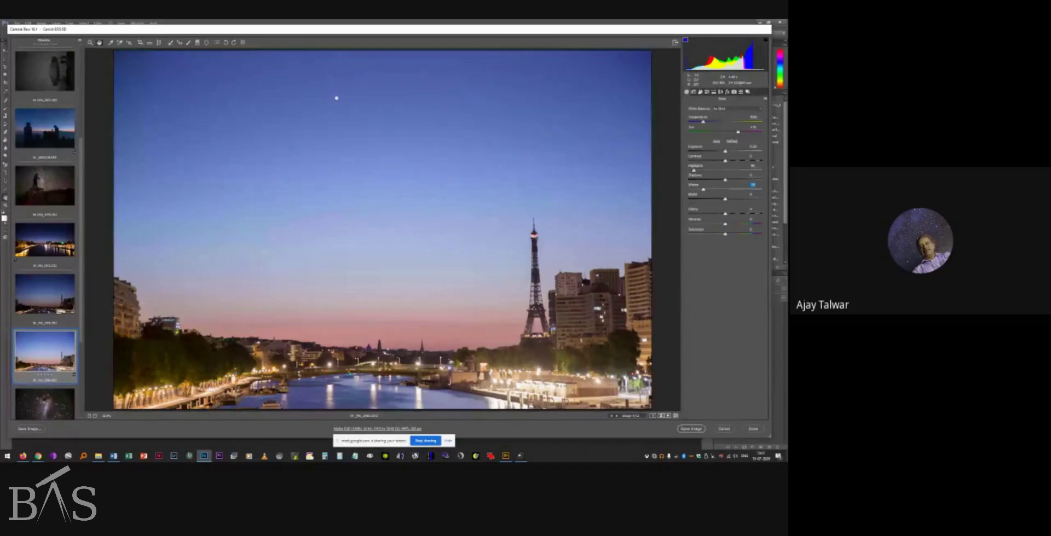
{"action": "double_click", "coordinate": [693, 171]}
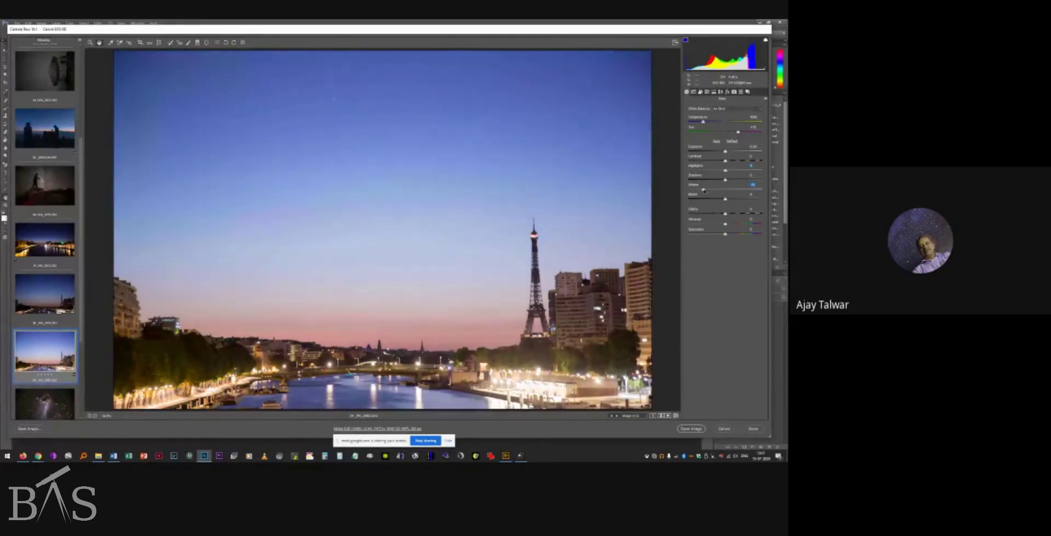
{"action": "double_click", "coordinate": [704, 190]}
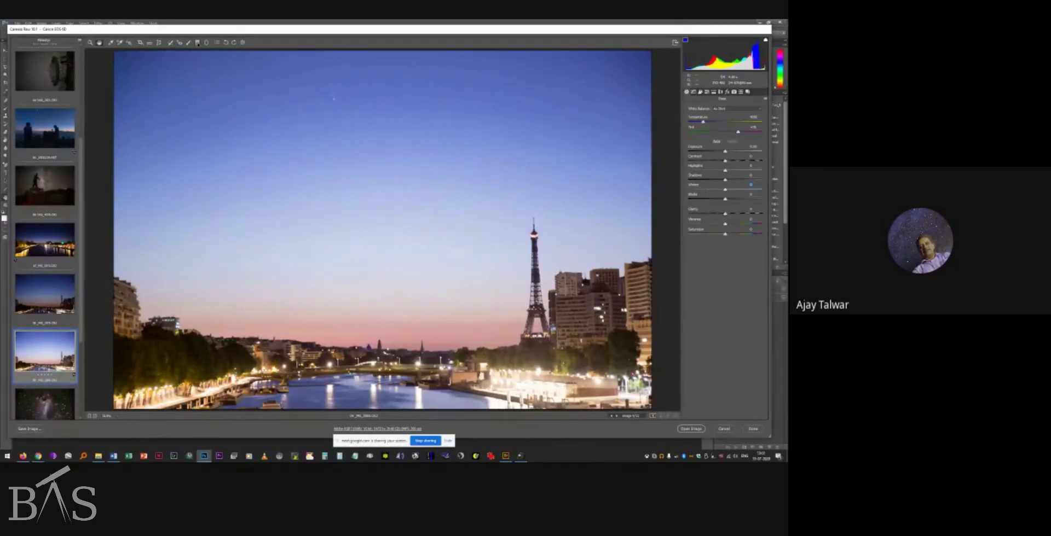
Draw a vertical graduated filter across the upper sky, lowering its highlights almost fully and its whites to about -42.
{"action": "left_click", "coordinate": [197, 42]}
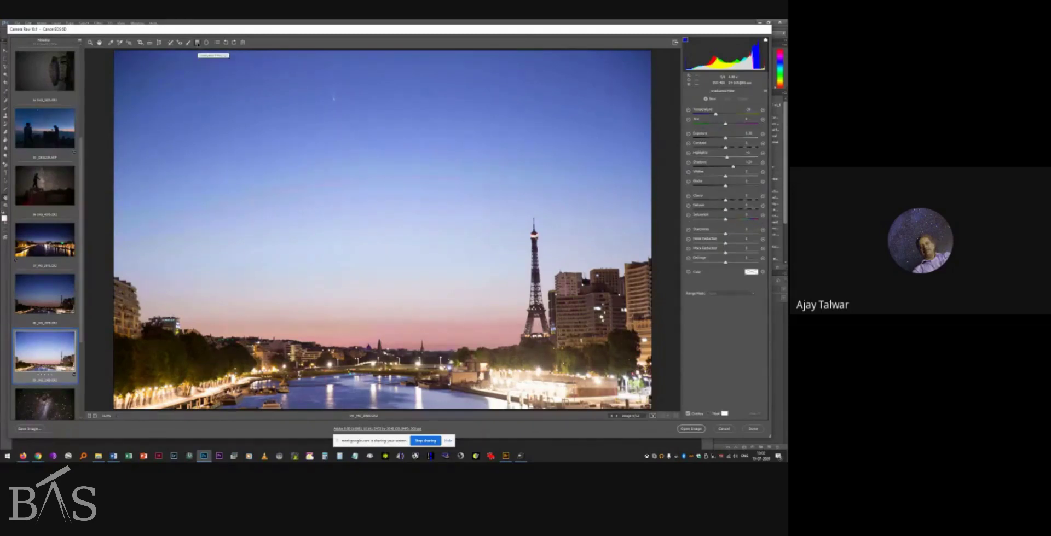
{"action": "left_click_drag", "start_coordinate": [345, 125], "coordinate": [346, 213]}
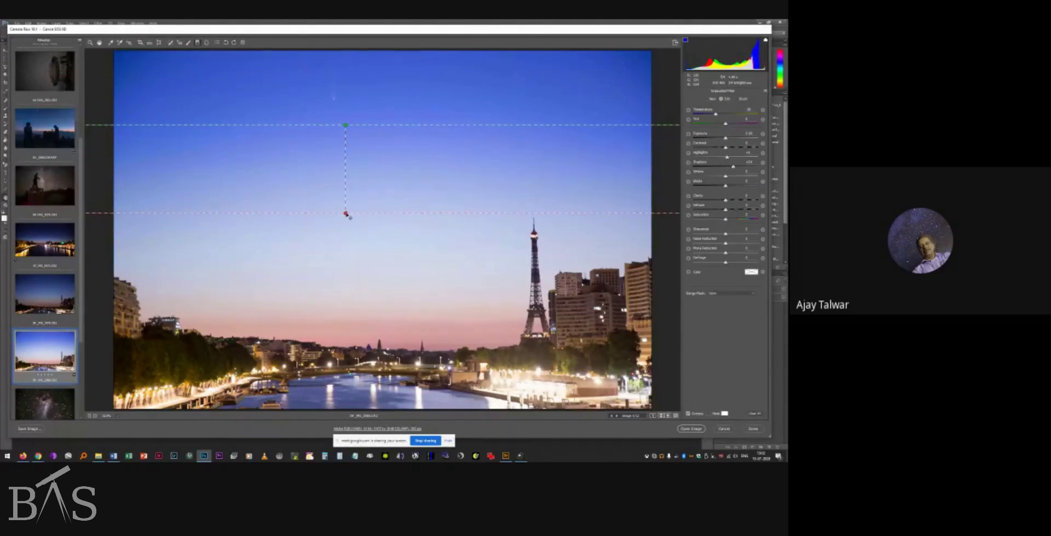
{"action": "left_click_drag", "start_coordinate": [727, 158], "coordinate": [712, 177]}
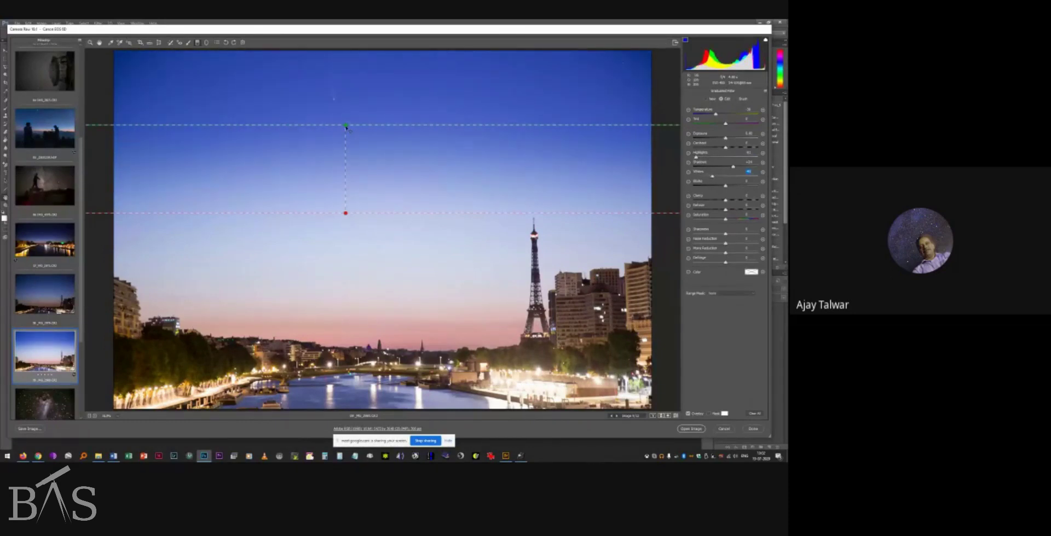
Flip the graduated filter to affect the lower scene, move it up into the sky, and widen its transition slightly.
{"action": "left_click_drag", "start_coordinate": [346, 126], "coordinate": [346, 284]}
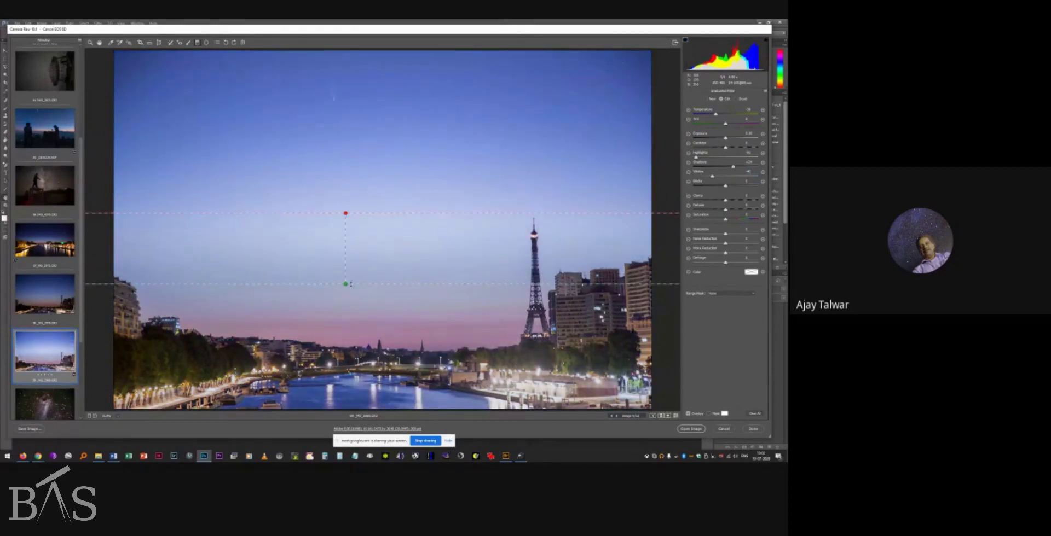
{"action": "left_click_drag", "start_coordinate": [344, 246], "coordinate": [341, 169]}
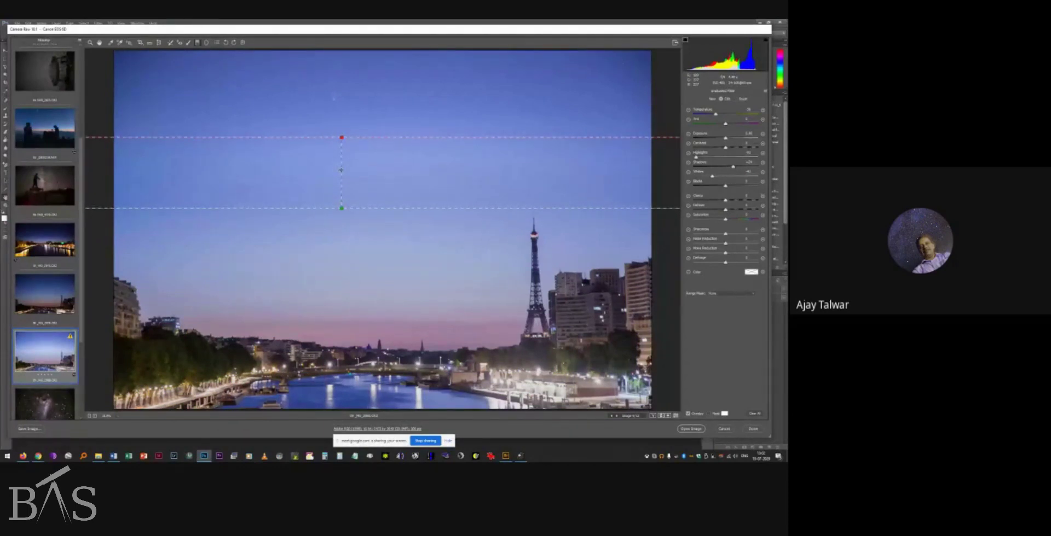
{"action": "left_click_drag", "start_coordinate": [341, 169], "coordinate": [341, 155]}
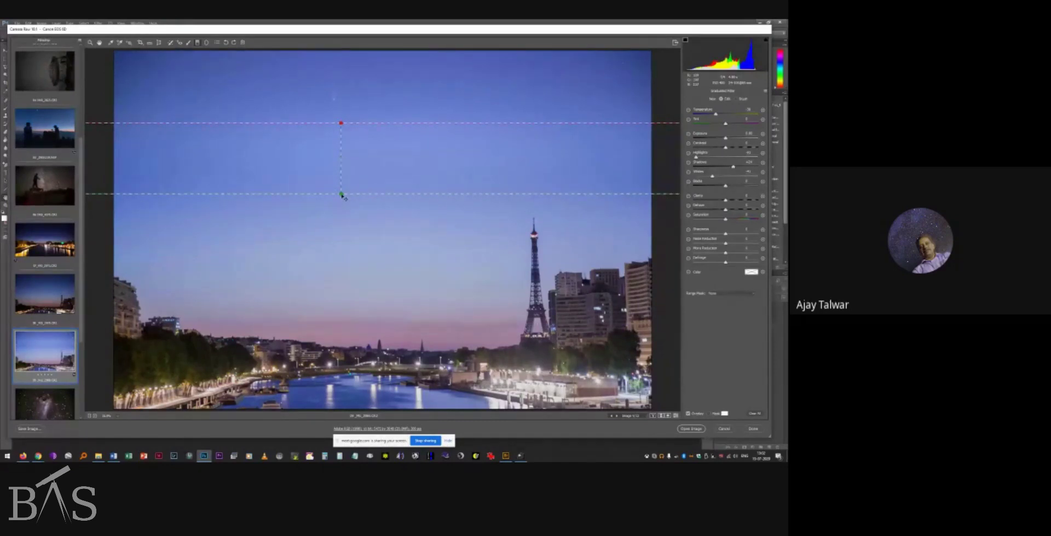
{"action": "left_click_drag", "start_coordinate": [341, 195], "coordinate": [367, 203]}
{"action": "left_click_drag", "start_coordinate": [367, 203], "coordinate": [367, 203]}
Set the graduated filter's whites to about -60 and saturation to about +27, and adjust its height in the sky.
{"action": "left_click_drag", "start_coordinate": [712, 176], "coordinate": [705, 176]}
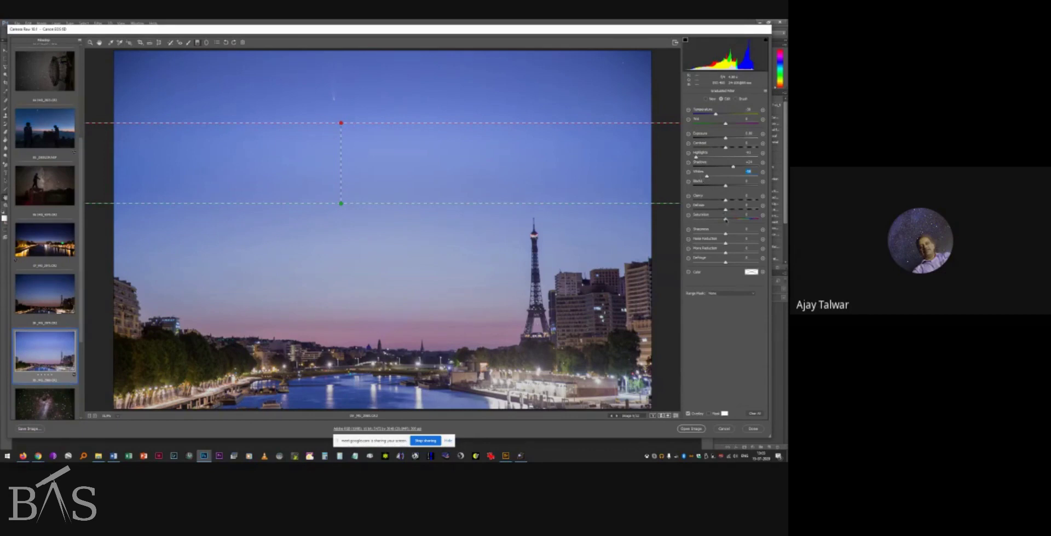
{"action": "left_click_drag", "start_coordinate": [726, 219], "coordinate": [732, 220]}
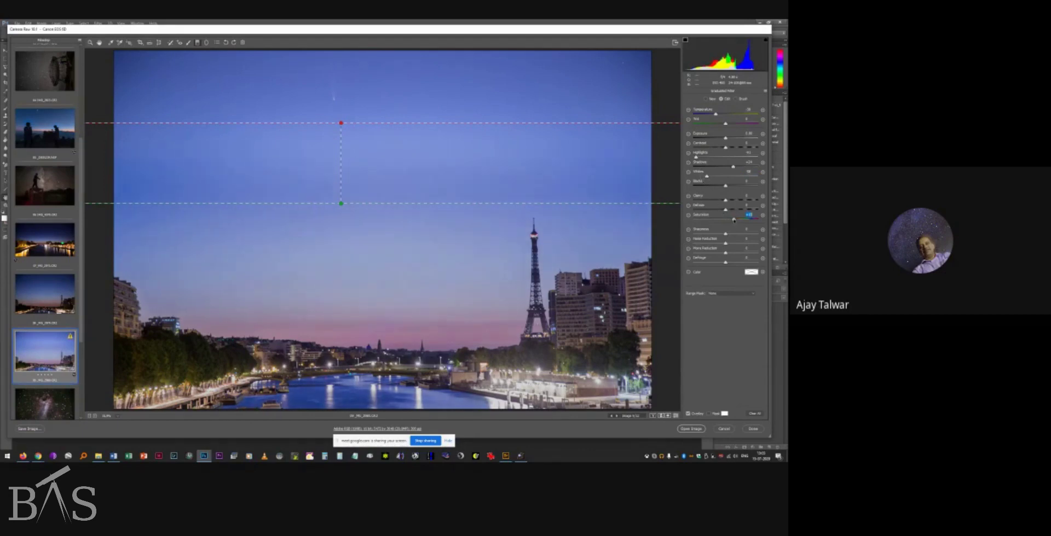
{"action": "left_click_drag", "start_coordinate": [341, 155], "coordinate": [341, 140]}
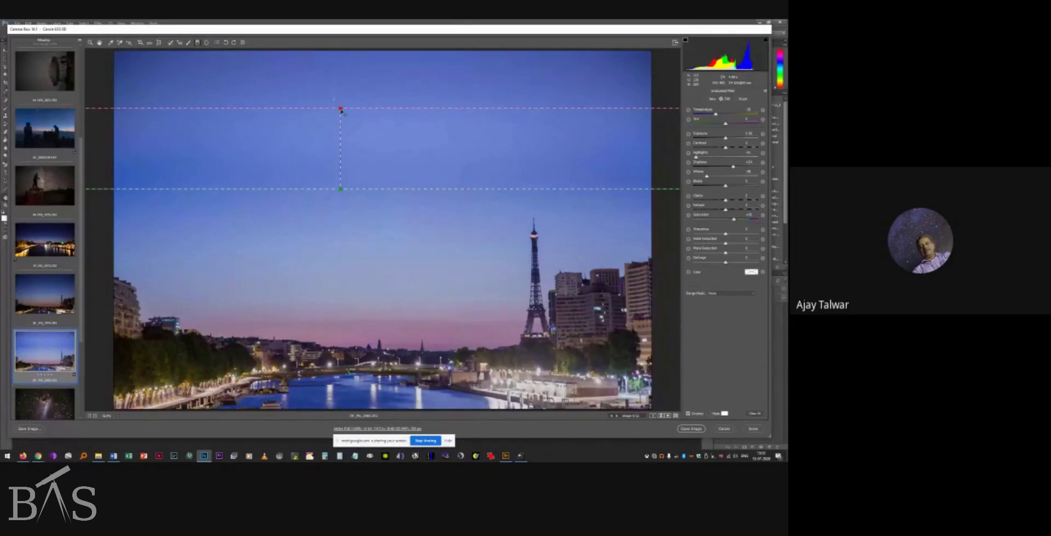
{"action": "left_click_drag", "start_coordinate": [340, 147], "coordinate": [341, 159]}
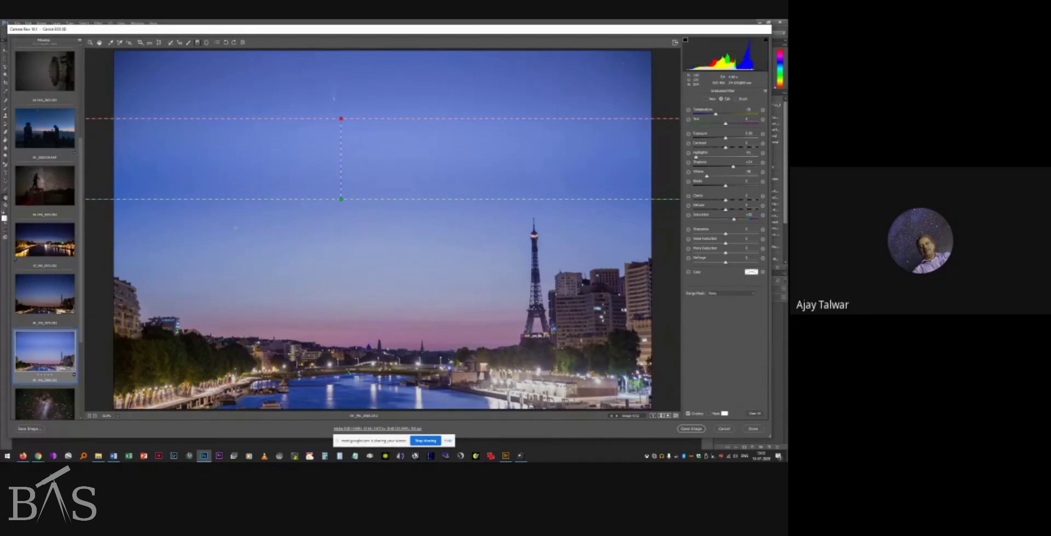
Ease the graduated filter's highlights to about -47 and whites to about -25, and shift the gradient slightly lower.
{"action": "left_click_drag", "start_coordinate": [696, 157], "coordinate": [721, 176]}
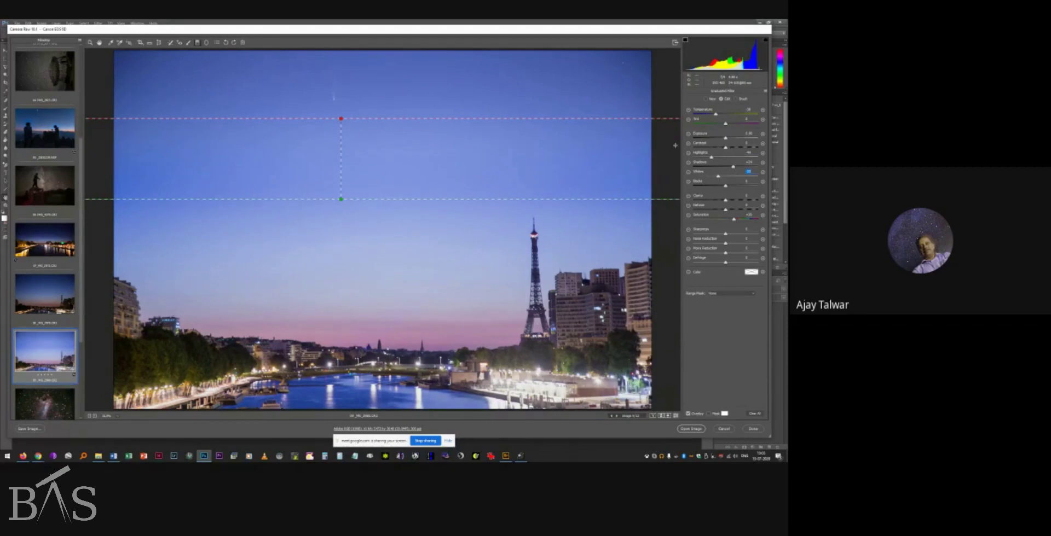
{"action": "left_click_drag", "start_coordinate": [341, 147], "coordinate": [340, 158]}
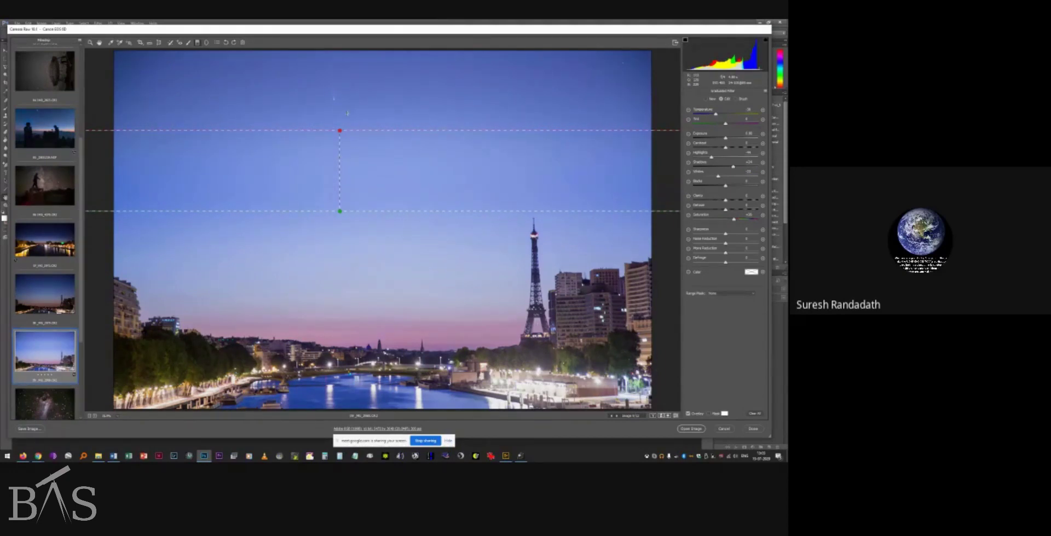
{"action": "key", "text": "z"}
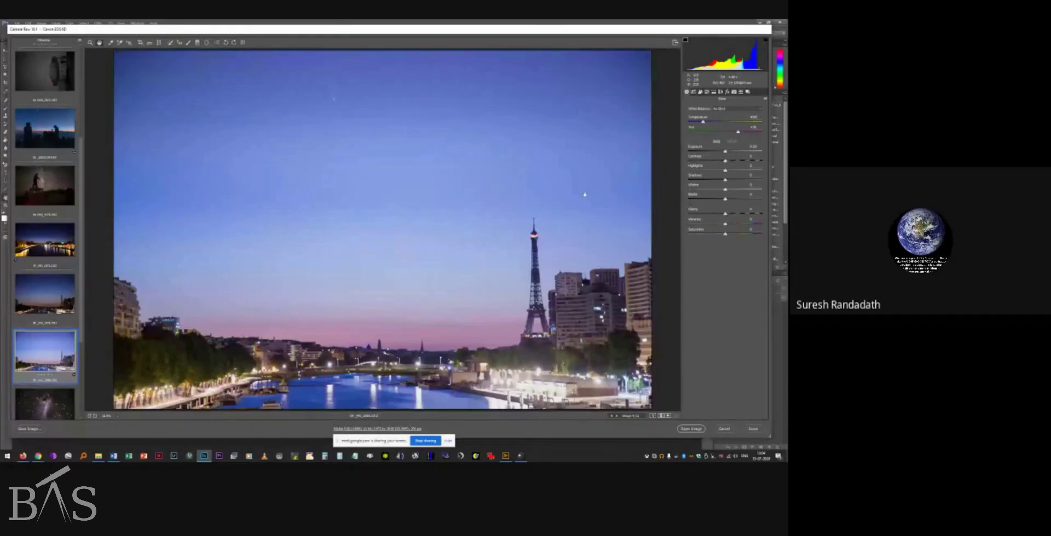
Enable the lens profile corrections for the Eiffel Tower photo.
{"action": "left_click", "coordinate": [720, 92]}
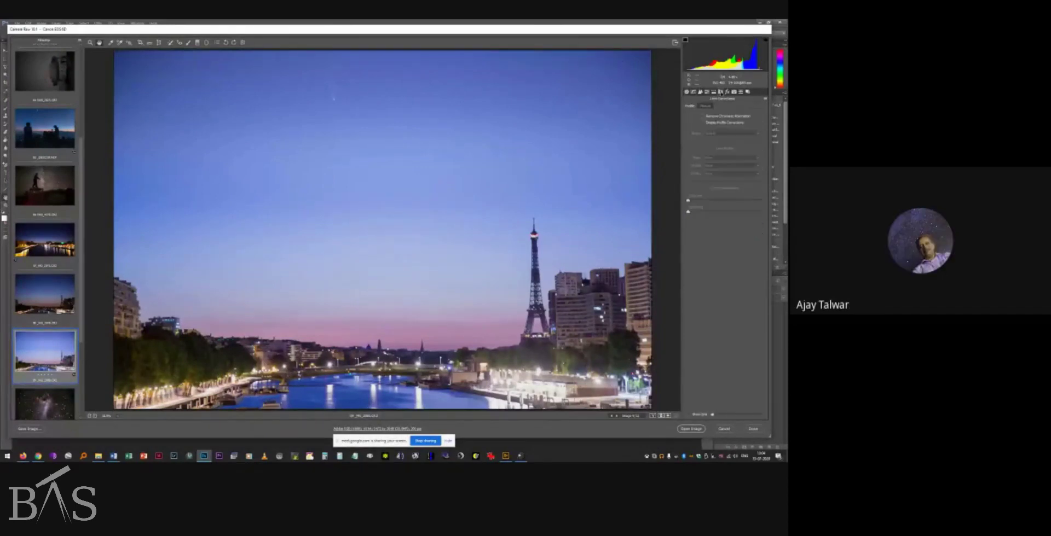
{"action": "left_click", "coordinate": [703, 123]}
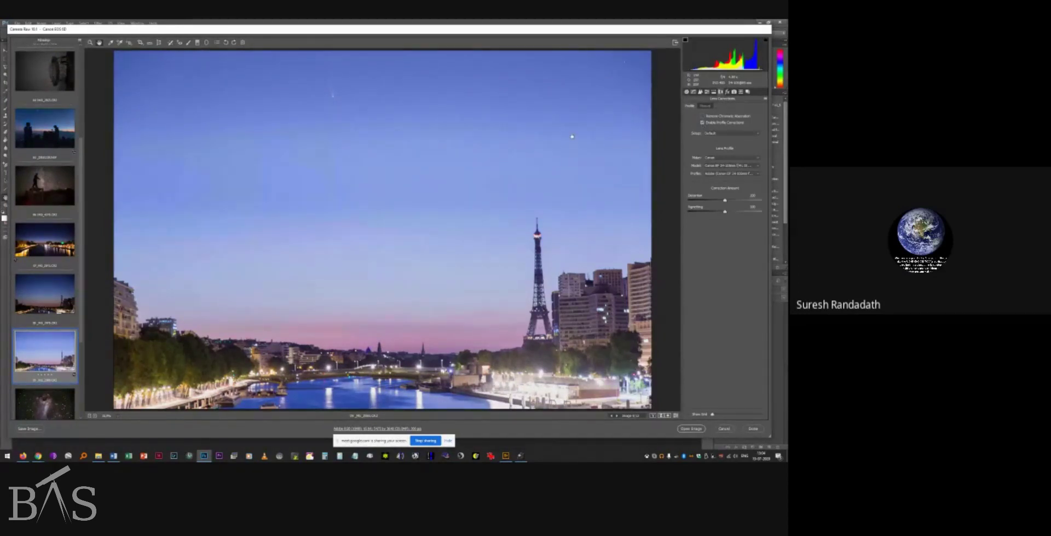
Extend the graduated filter's lower boundary to the bottom of the photo, and return to the basic tone adjustments.
{"action": "left_click", "coordinate": [197, 43]}
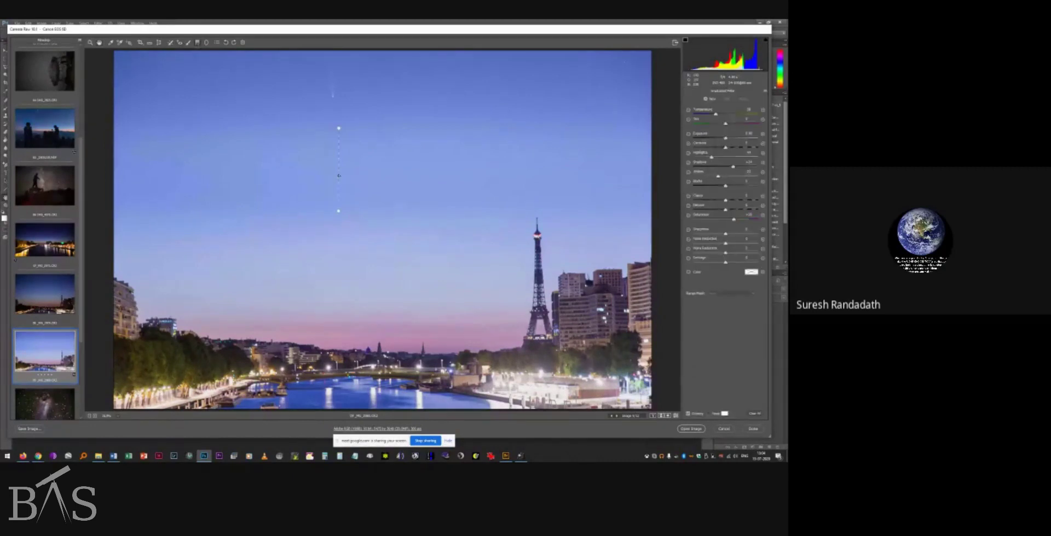
{"action": "left_click", "coordinate": [337, 167]}
{"action": "left_click_drag", "start_coordinate": [339, 212], "coordinate": [341, 406]}
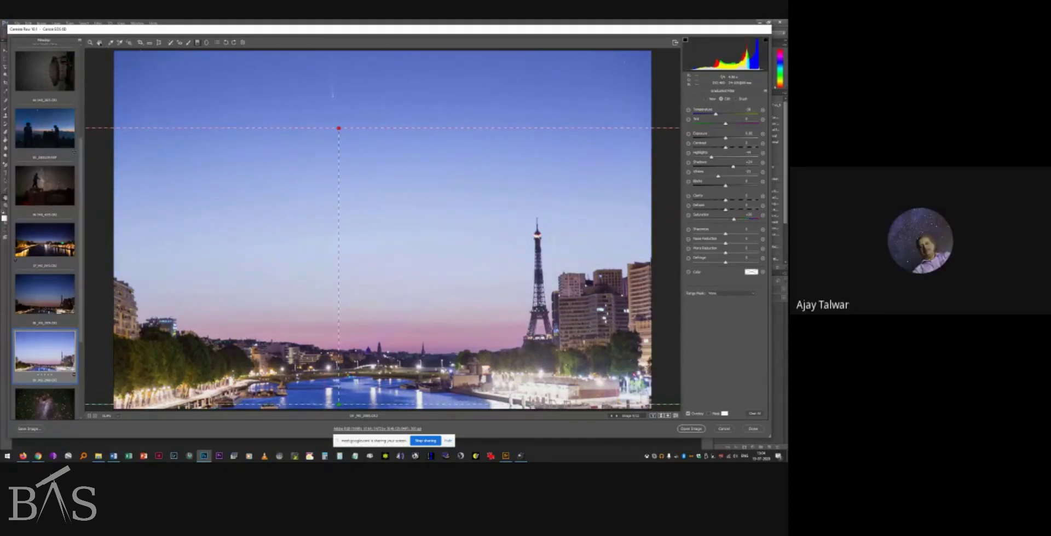
{"action": "left_click", "coordinate": [100, 44]}
{"action": "left_click", "coordinate": [686, 92]}
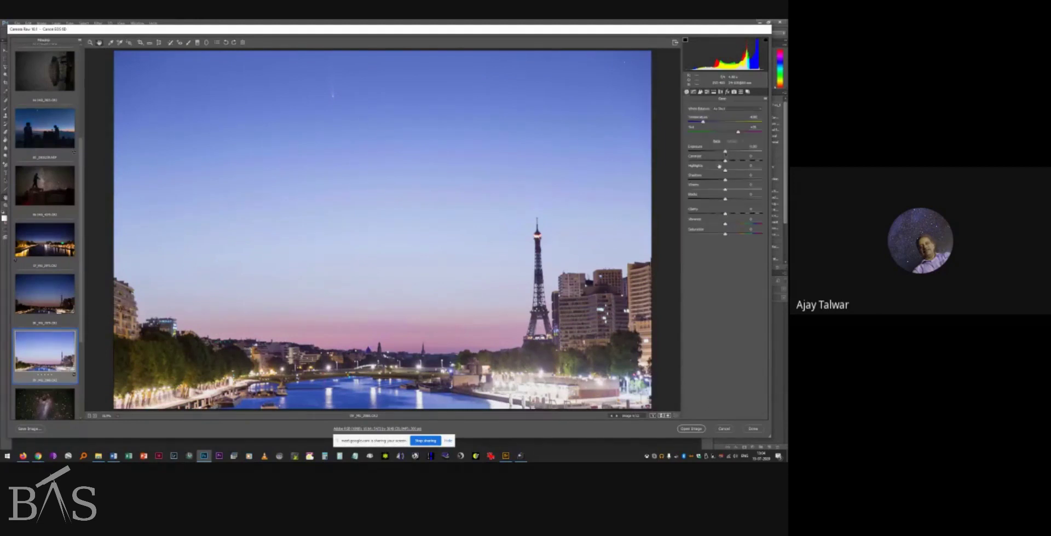
Lower the Eiffel Tower photo's overall highlights and whites, and pull the graduated filter's highlights and whites down strongly.
{"action": "left_click_drag", "start_coordinate": [723, 170], "coordinate": [700, 171]}
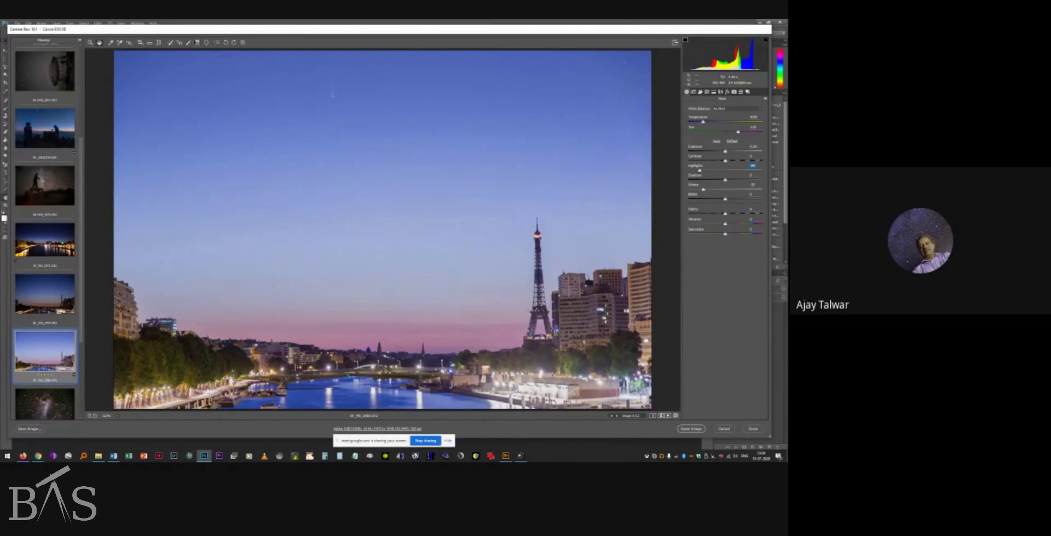
{"action": "key", "text": "g"}
{"action": "left_click_drag", "start_coordinate": [339, 128], "coordinate": [339, 404]}
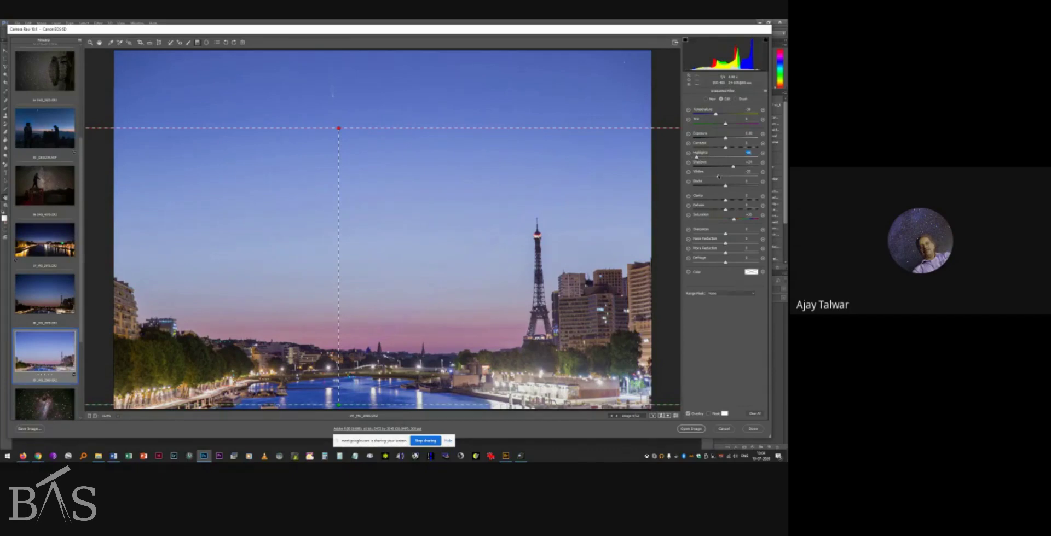
{"action": "left_click_drag", "start_coordinate": [718, 176], "coordinate": [697, 176]}
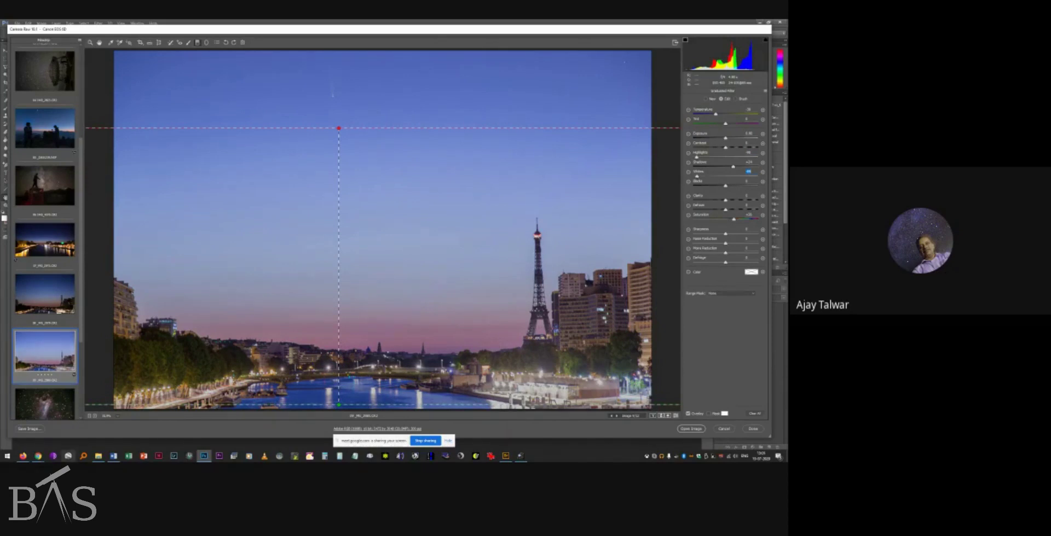
{"action": "mouse_move", "coordinate": [38, 456]}
{"action": "left_click", "coordinate": [89, 42]}
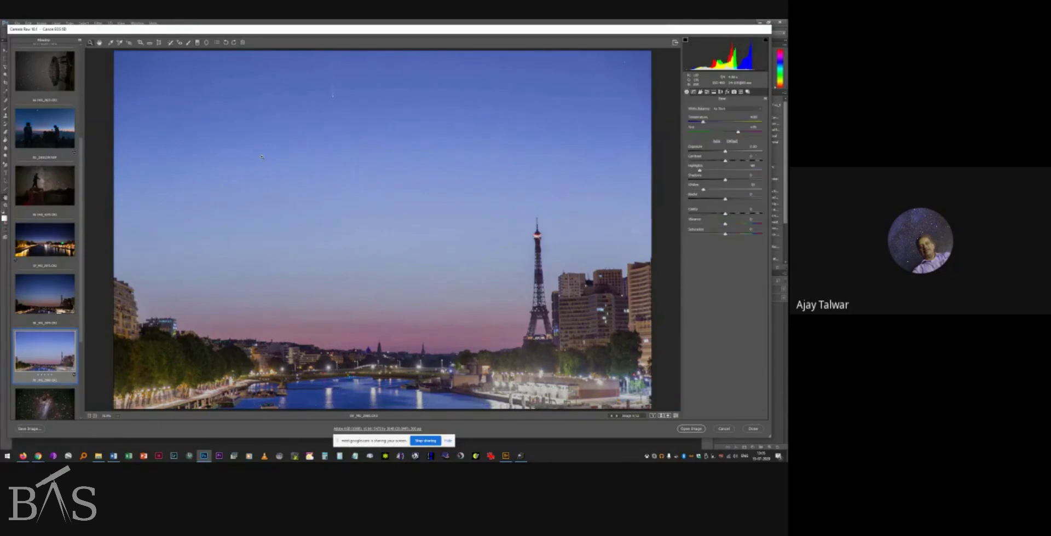
Raise the Eiffel Tower photo's vibrance to about +13 and lower its exposure slightly.
{"action": "left_click_drag", "start_coordinate": [726, 227], "coordinate": [731, 226]}
{"action": "left_click_drag", "start_coordinate": [734, 224], "coordinate": [730, 225]}
{"action": "left_click_drag", "start_coordinate": [726, 153], "coordinate": [723, 154]}
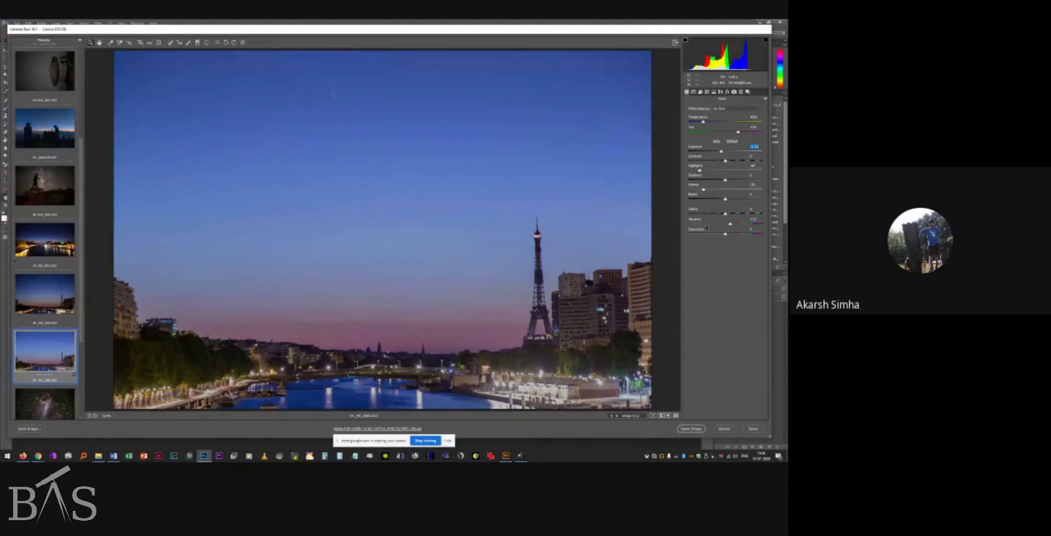
Try boosting the saturation of the pink horizon glow with the Targeted Adjustment tool, and undo it.
{"action": "left_click", "coordinate": [131, 44]}
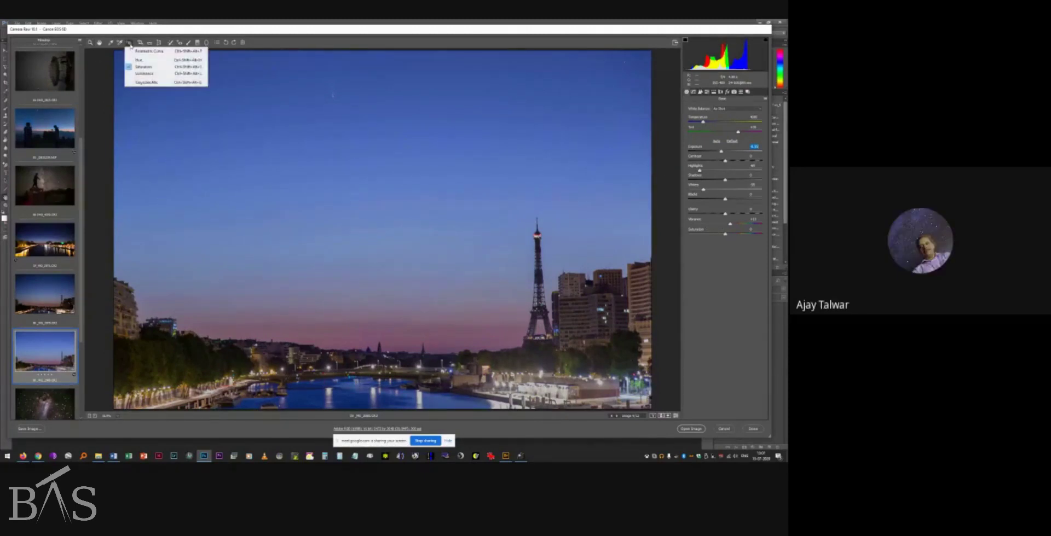
{"action": "left_click", "coordinate": [137, 68]}
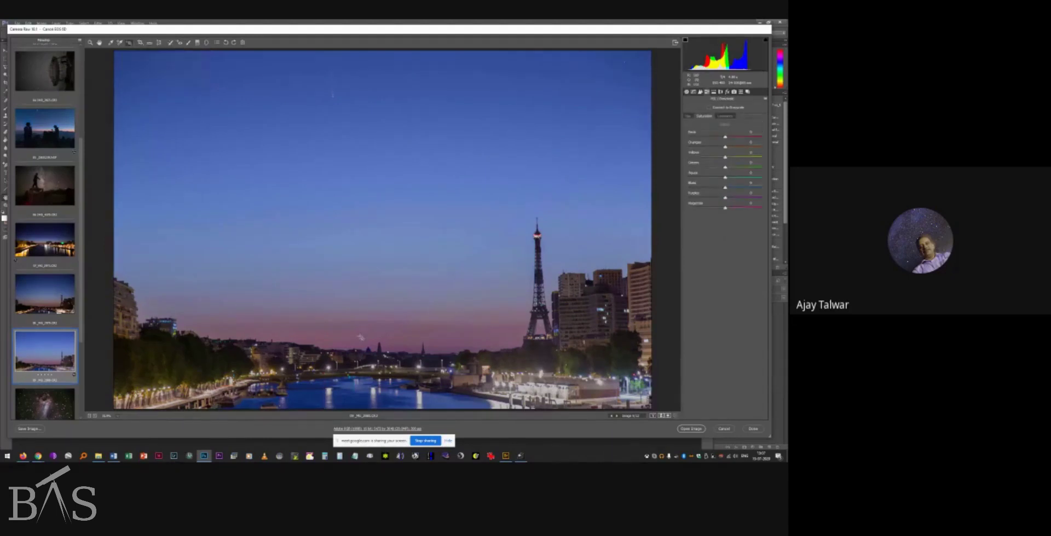
{"action": "left_click_drag", "start_coordinate": [363, 332], "coordinate": [385, 335]}
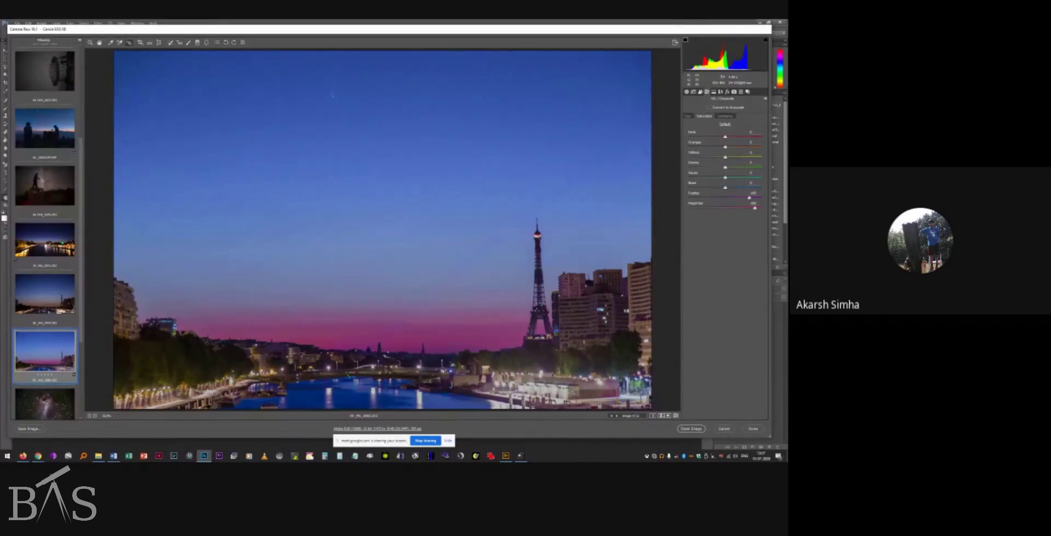
{"action": "key", "text": "ctrl+z"}
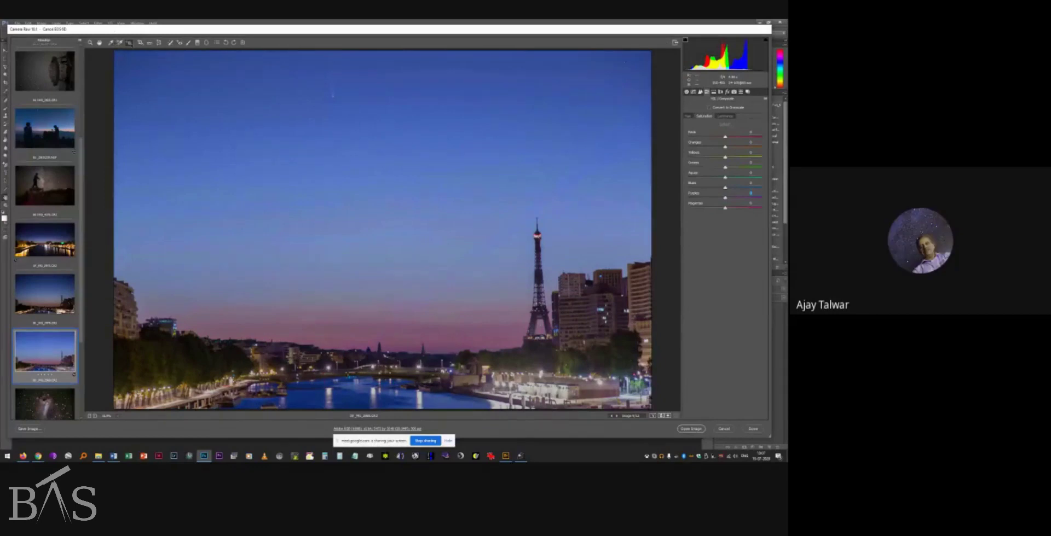
Try shifting the hue of the horizon glow with the Targeted Adjustment tool, and reset the purples and magentas hues.
{"action": "left_click", "coordinate": [129, 43]}
{"action": "left_click", "coordinate": [151, 59]}
{"action": "left_click_drag", "start_coordinate": [363, 340], "coordinate": [389, 333]}
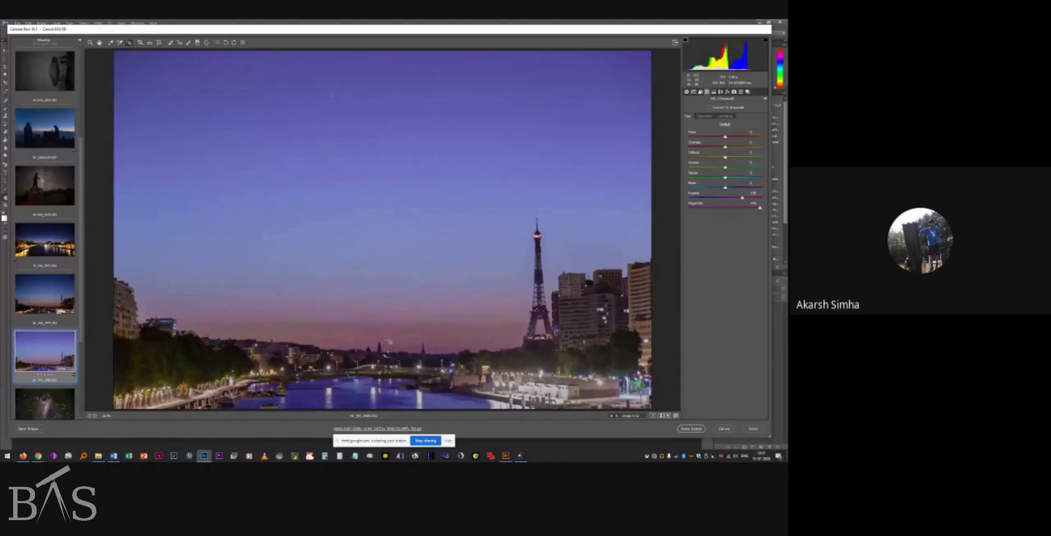
{"action": "double_click", "coordinate": [742, 198]}
{"action": "double_click", "coordinate": [760, 208]}
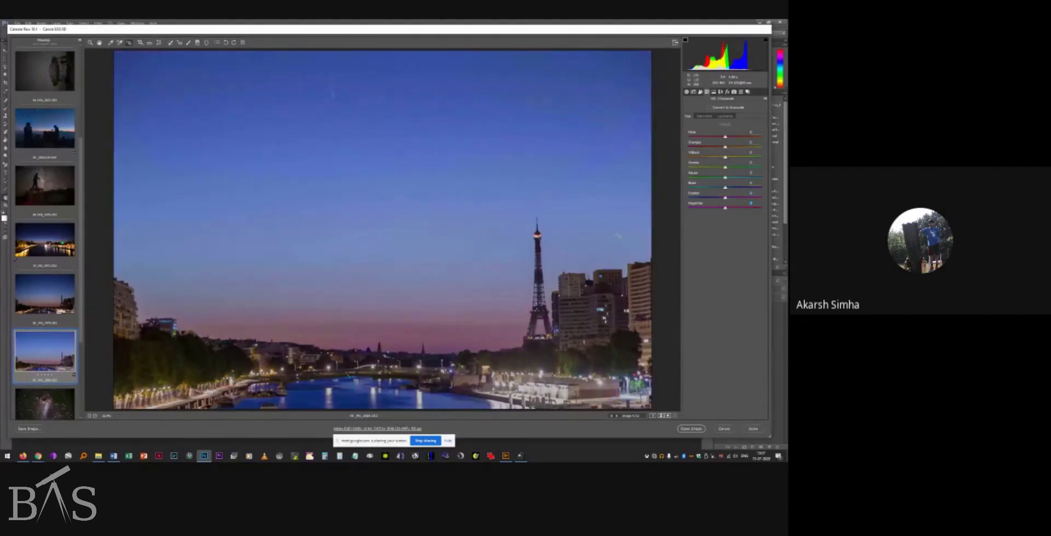
Try a lower reds hue and a higher oranges hue on the city lights, and reset both.
{"action": "left_click", "coordinate": [699, 117]}
{"action": "left_click", "coordinate": [689, 117]}
{"action": "left_click_drag", "start_coordinate": [714, 137], "coordinate": [739, 147]}
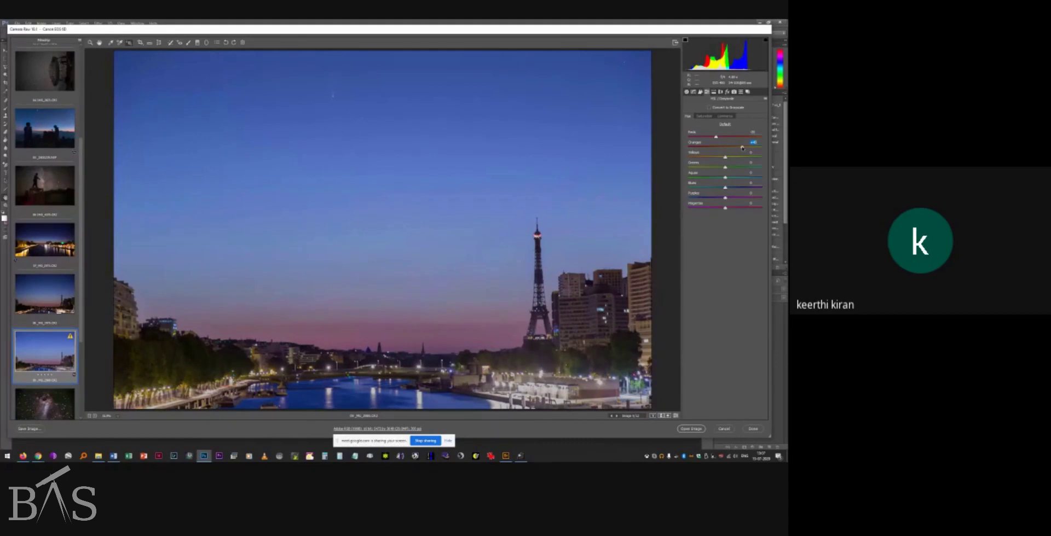
{"action": "double_click", "coordinate": [715, 138]}
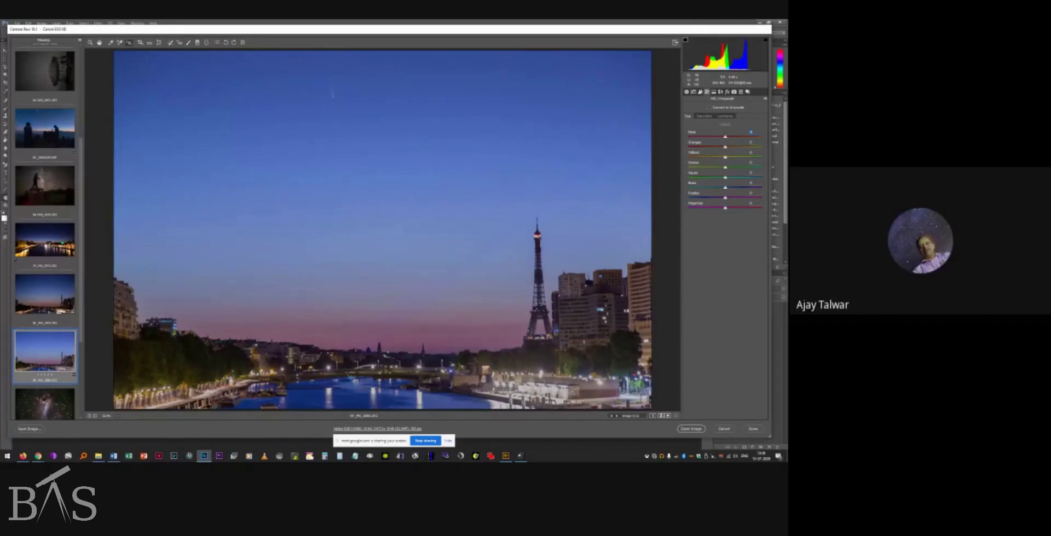
Cancel the raw editing session and discard the changes to the open photos.
{"action": "scroll", "coordinate": [50, 328], "scroll_direction": "down", "scroll_amount": 4}
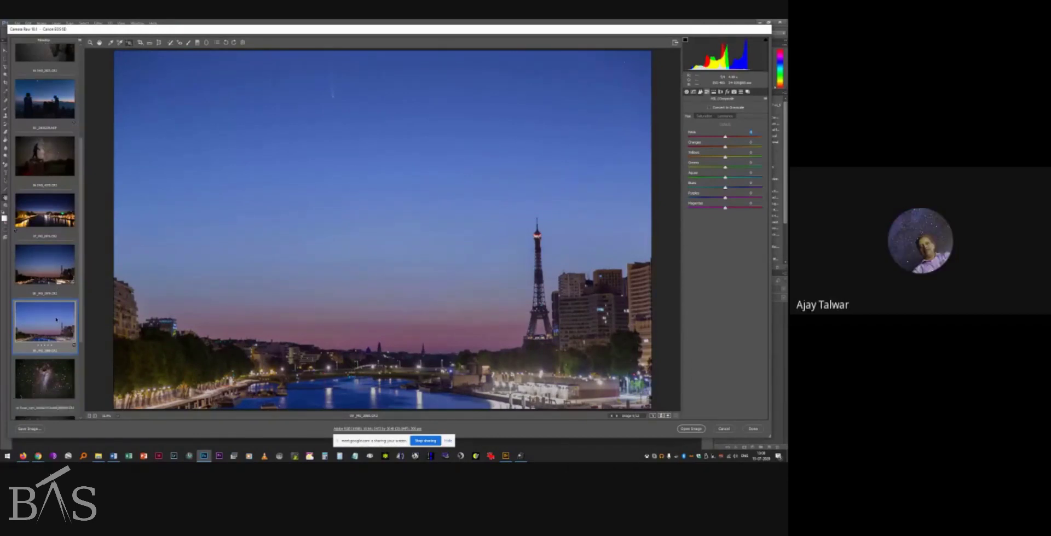
{"action": "scroll", "coordinate": [50, 327], "scroll_direction": "down", "scroll_amount": 1}
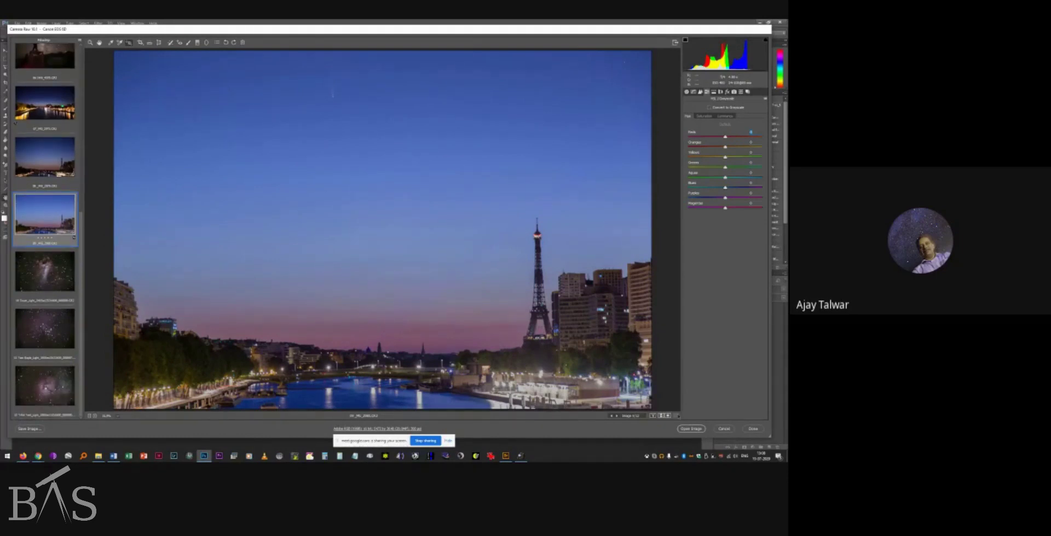
{"action": "left_click", "coordinate": [724, 429]}
{"action": "left_click", "coordinate": [379, 183]}
Open the first ARW comet photo from the second subfolder of the BAS Camera Raw Webinar folder for raw editing.
{"action": "left_click", "coordinate": [98, 456]}
{"action": "left_click", "coordinate": [133, 147]}
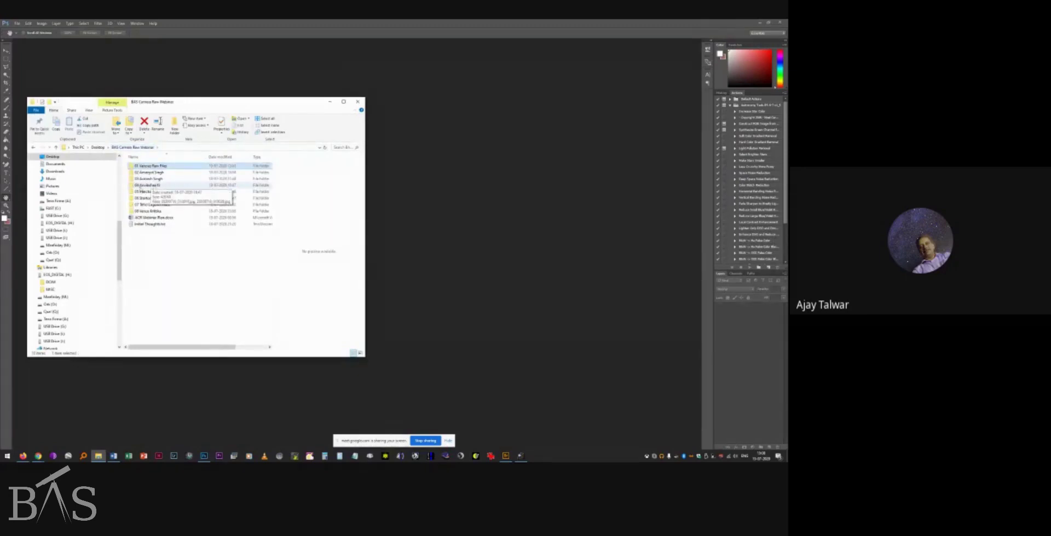
{"action": "double_click", "coordinate": [146, 173]}
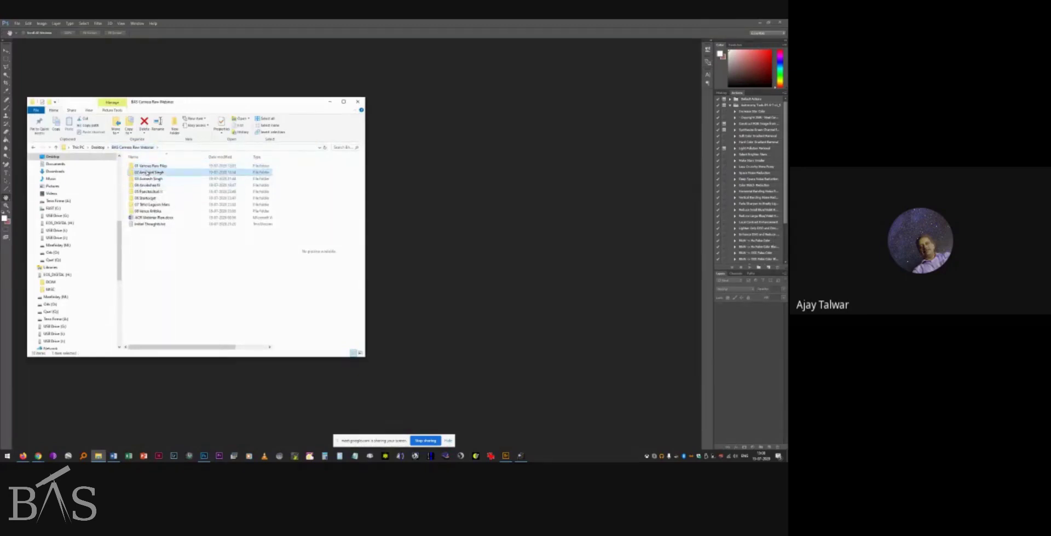
{"action": "left_click", "coordinate": [150, 167]}
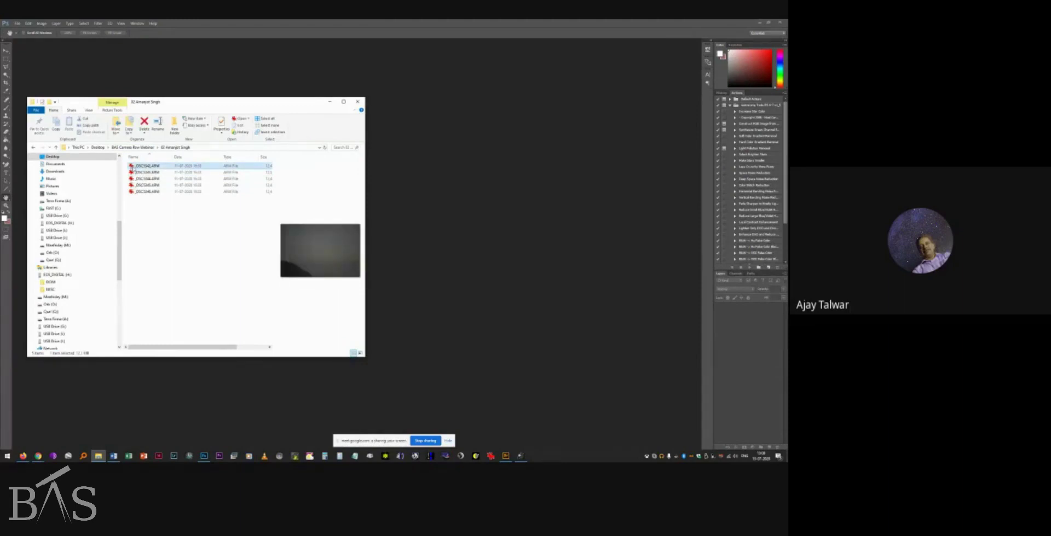
{"action": "left_click_drag", "start_coordinate": [131, 166], "coordinate": [424, 158]}
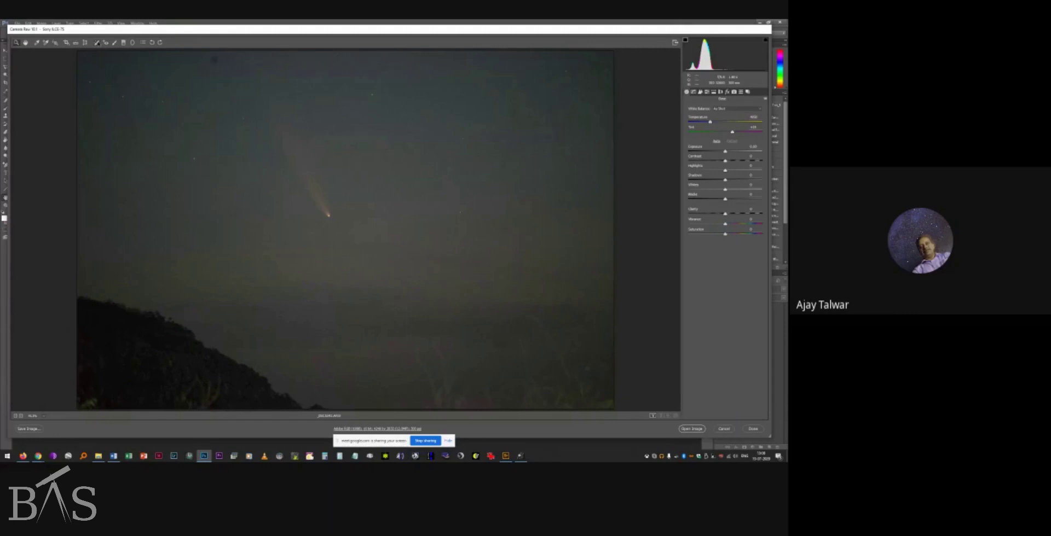
Heal the dust spots along the sky's upper edge, in its upper right area and in the lower right haze with Spot Removal.
{"action": "left_click", "coordinate": [96, 42]}
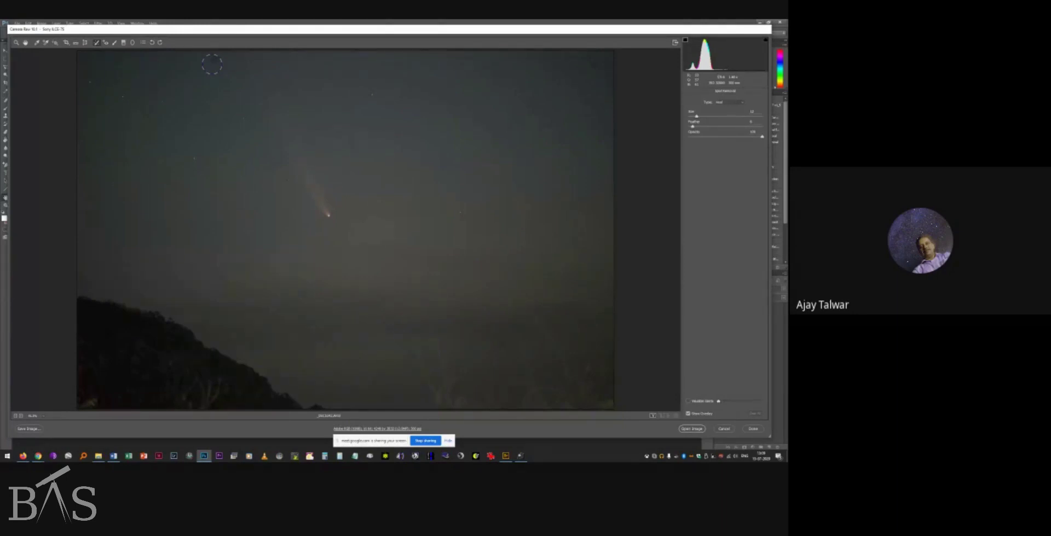
{"action": "key", "text": "bracketleft"}
{"action": "key", "text": "bracketright"}
{"action": "key", "text": "bracketright"}
{"action": "left_click", "coordinate": [216, 60]}
{"action": "left_click", "coordinate": [510, 115]}
{"action": "left_click", "coordinate": [500, 343]}
{"action": "left_click", "coordinate": [591, 62]}
{"action": "left_click", "coordinate": [608, 63]}
{"action": "left_click", "coordinate": [543, 127]}
{"action": "left_click", "coordinate": [532, 108]}
{"action": "left_click", "coordinate": [520, 84]}
{"action": "left_click", "coordinate": [25, 42]}
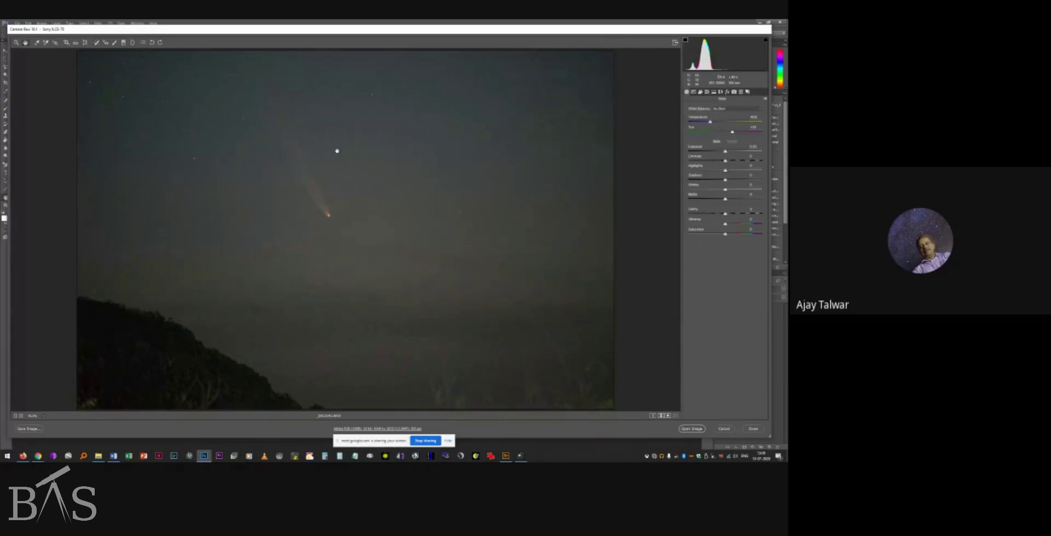
Heal two more dust spots, one above the comet's head and one in the haze over the hillside.
{"action": "left_click", "coordinate": [97, 43]}
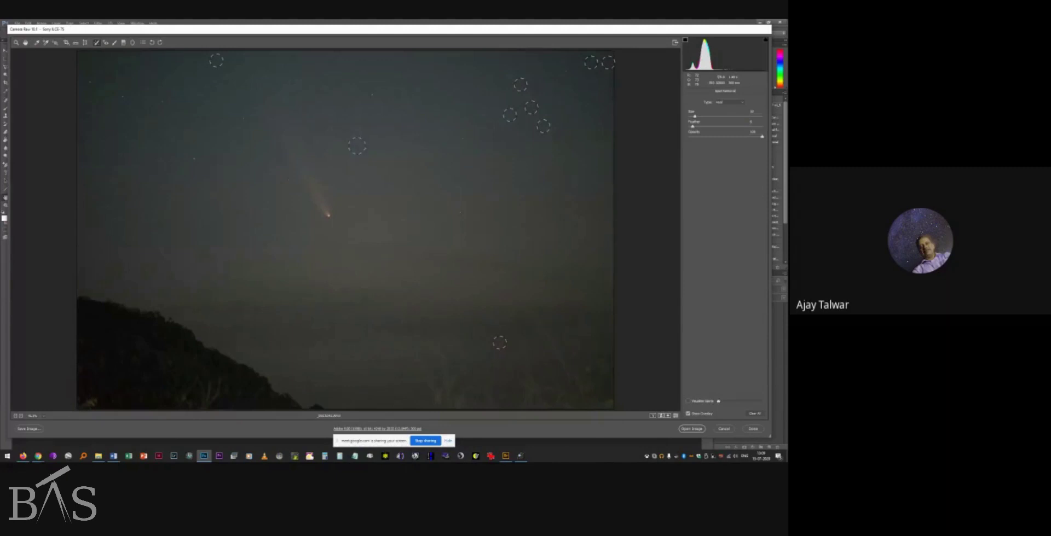
{"action": "left_click", "coordinate": [354, 144]}
{"action": "left_click", "coordinate": [256, 307]}
{"action": "left_click", "coordinate": [25, 42]}
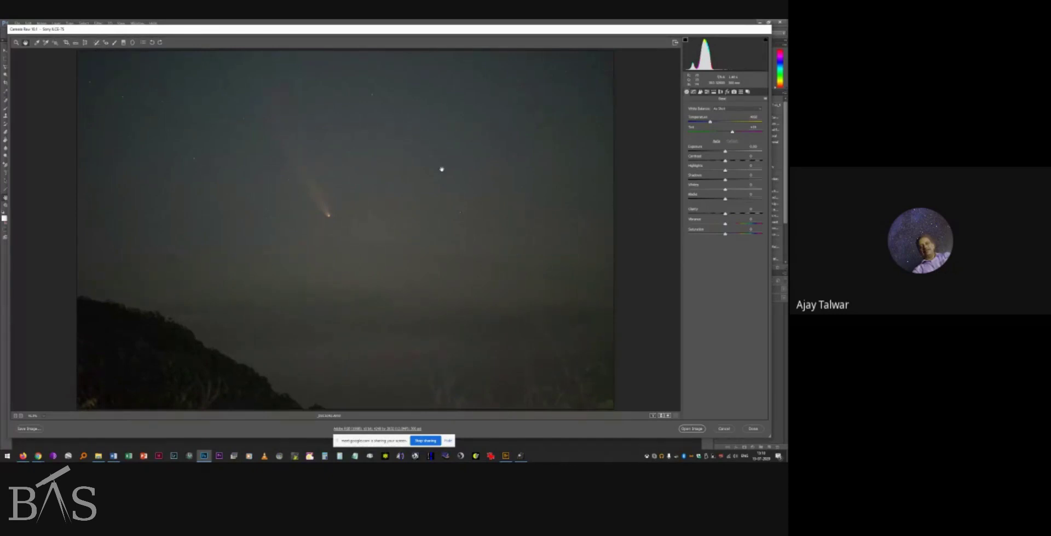
Set the comet photo's dehaze amount to about +15, judging the effect on the enlarged comet.
{"action": "left_click", "coordinate": [727, 92]}
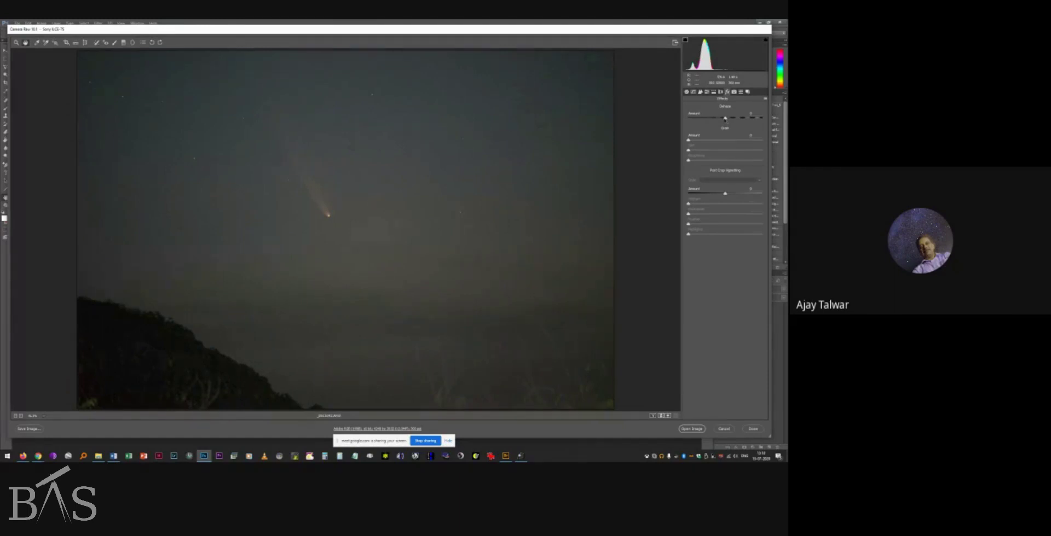
{"action": "left_click", "coordinate": [686, 92]}
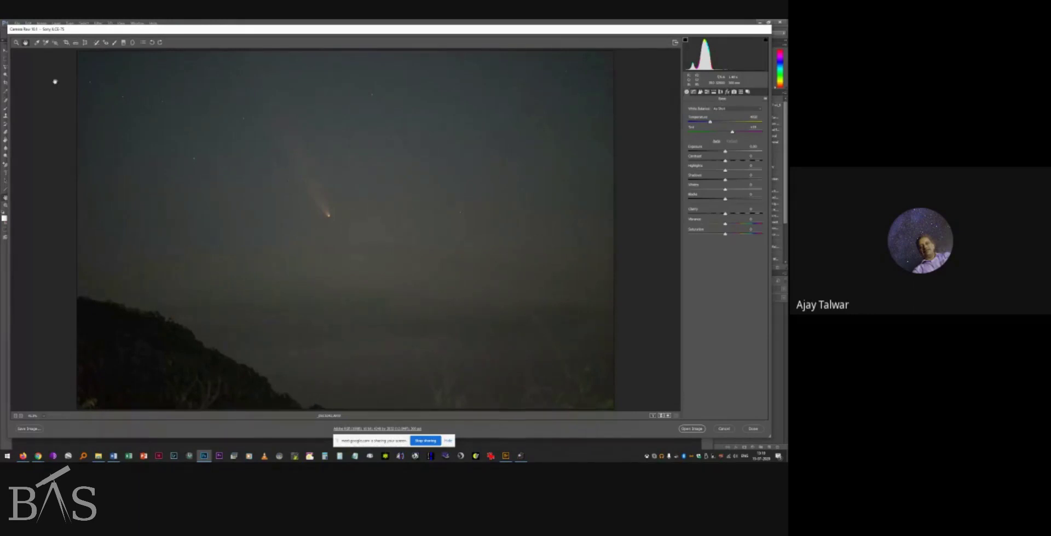
{"action": "left_click", "coordinate": [727, 91]}
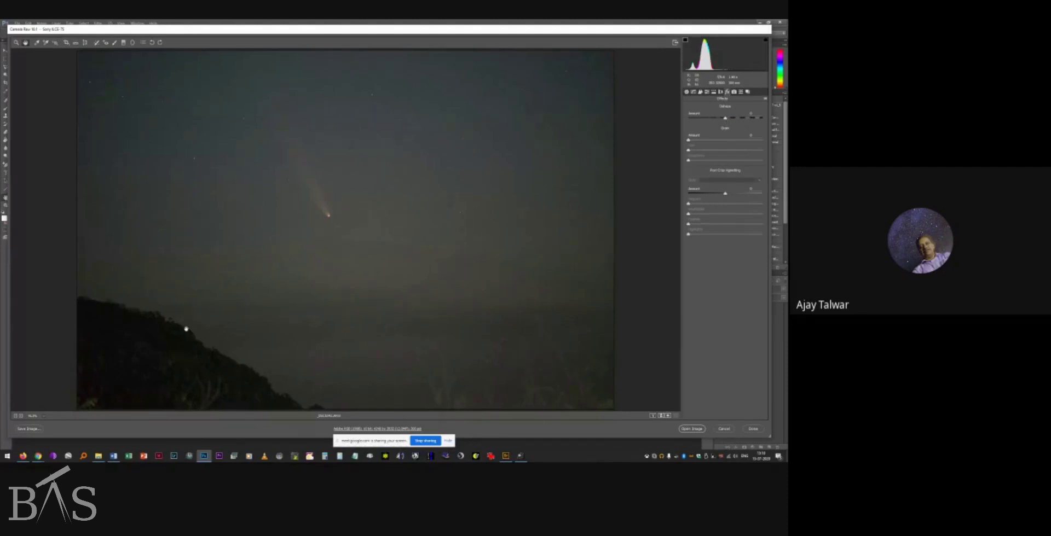
{"action": "left_click", "coordinate": [43, 417]}
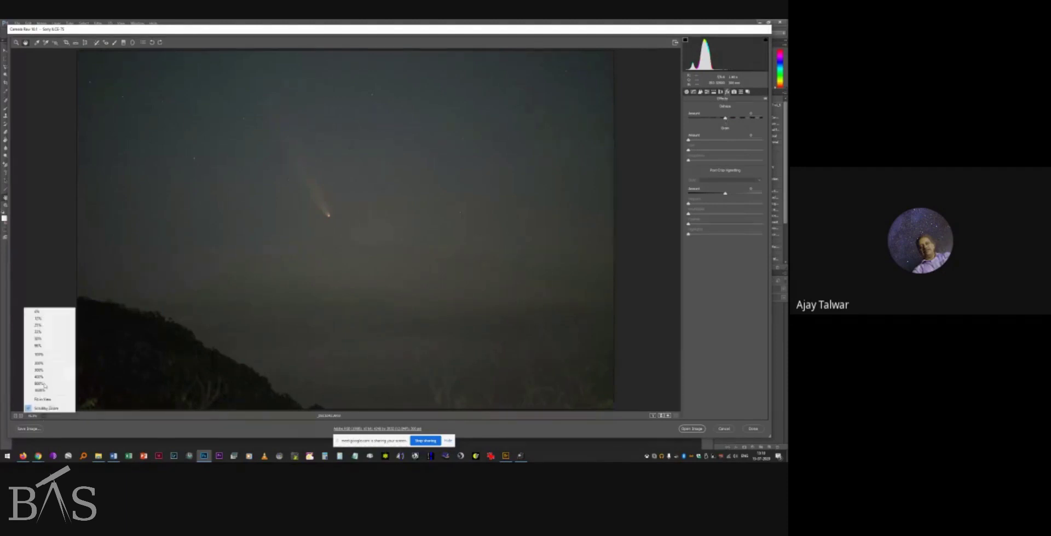
{"action": "left_click", "coordinate": [34, 338]}
{"action": "left_click", "coordinate": [17, 43]}
{"action": "left_click", "coordinate": [305, 205]}
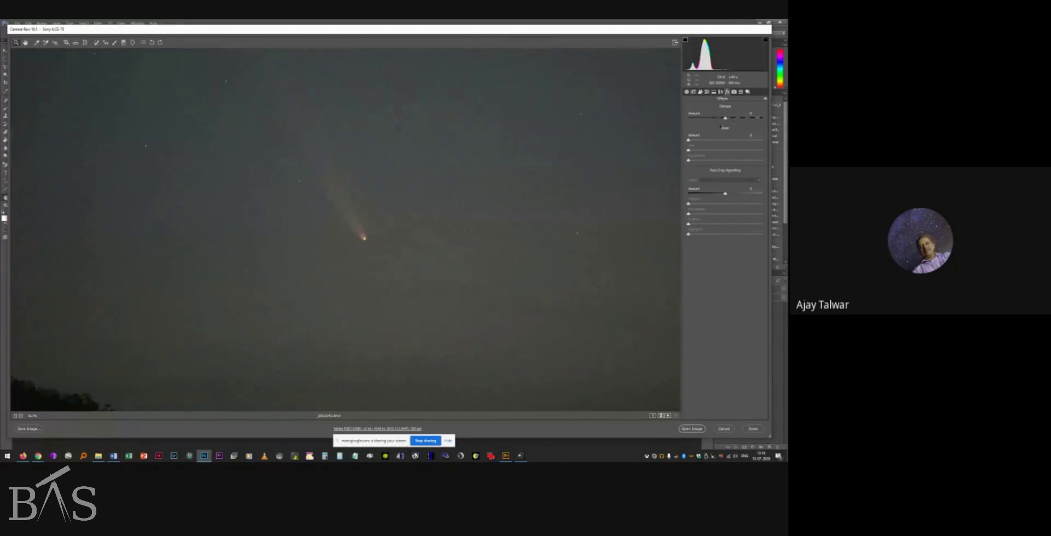
{"action": "left_click_drag", "start_coordinate": [726, 119], "coordinate": [738, 120]}
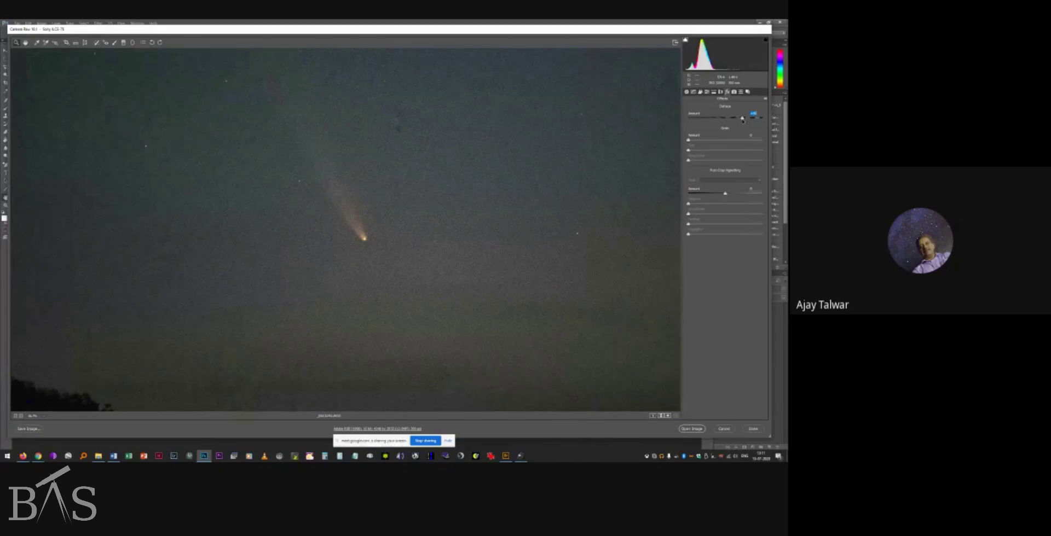
{"action": "left_click_drag", "start_coordinate": [738, 120], "coordinate": [731, 123]}
{"action": "double_click", "coordinate": [25, 43]}
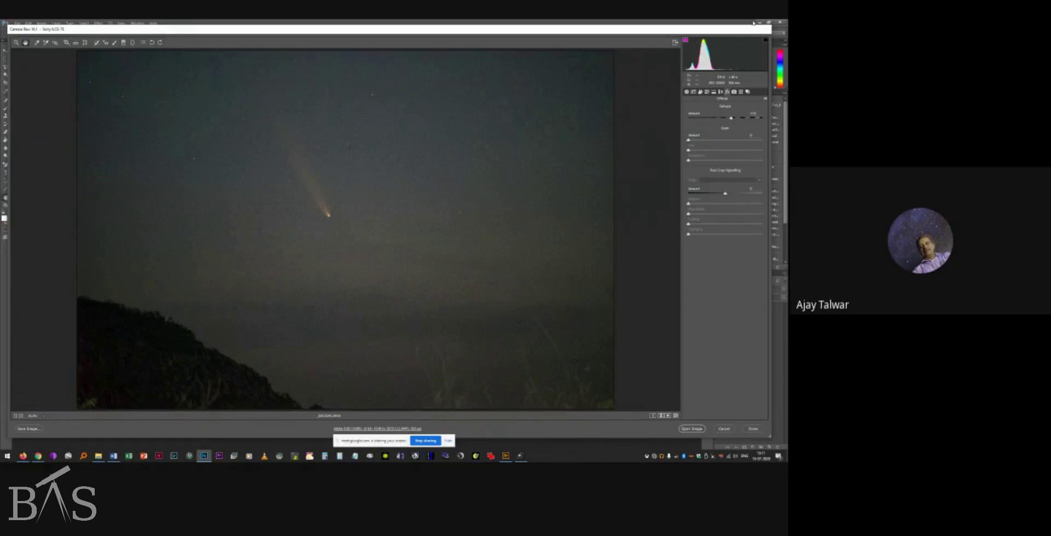
Set the luminance noise reduction to about 50, judging the grain around the comet at 100%.
{"action": "left_click", "coordinate": [701, 92]}
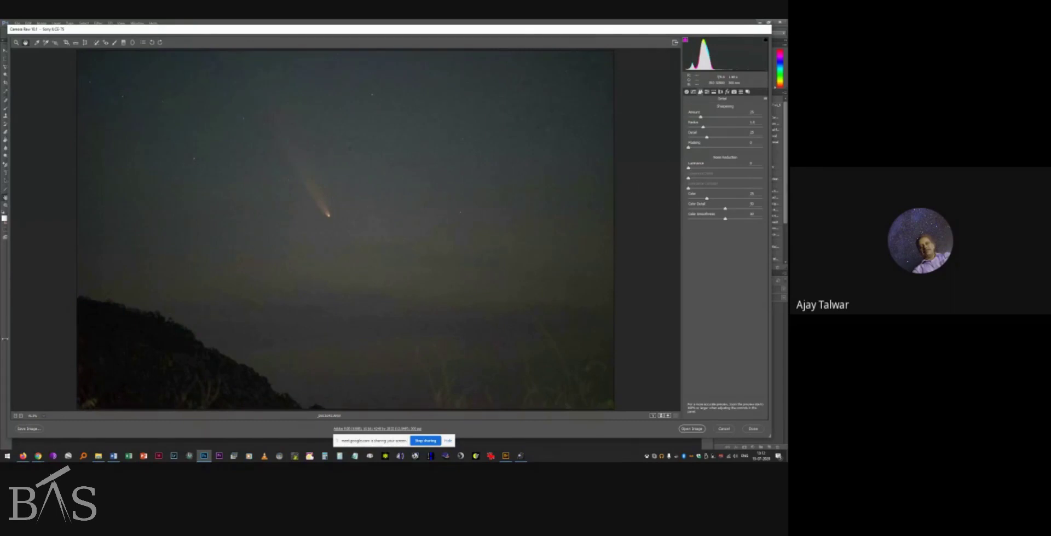
{"action": "left_click", "coordinate": [34, 416]}
{"action": "left_click", "coordinate": [44, 355]}
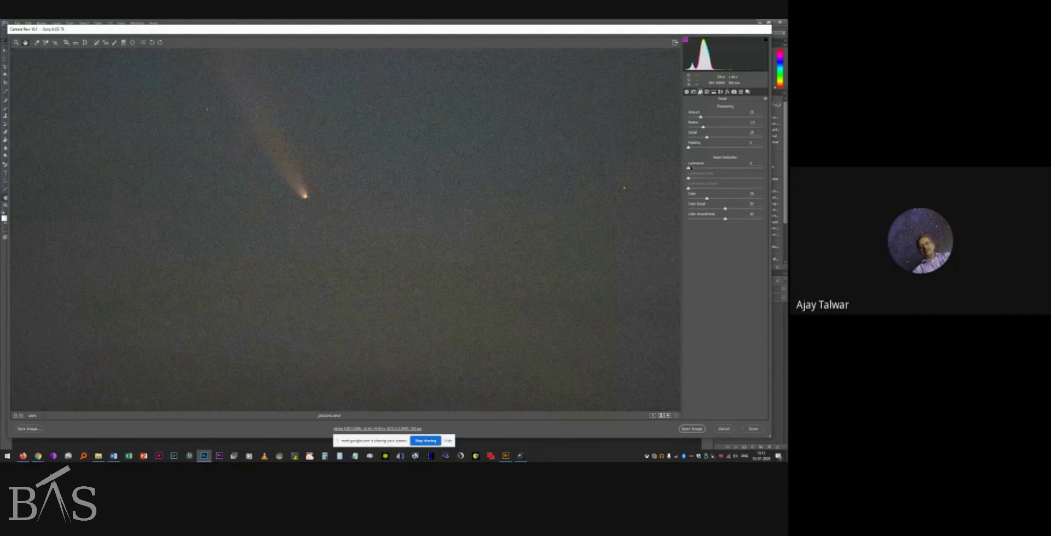
{"action": "left_click_drag", "start_coordinate": [689, 168], "coordinate": [714, 173]}
{"action": "left_click_drag", "start_coordinate": [714, 174], "coordinate": [722, 169]}
{"action": "double_click", "coordinate": [25, 43]}
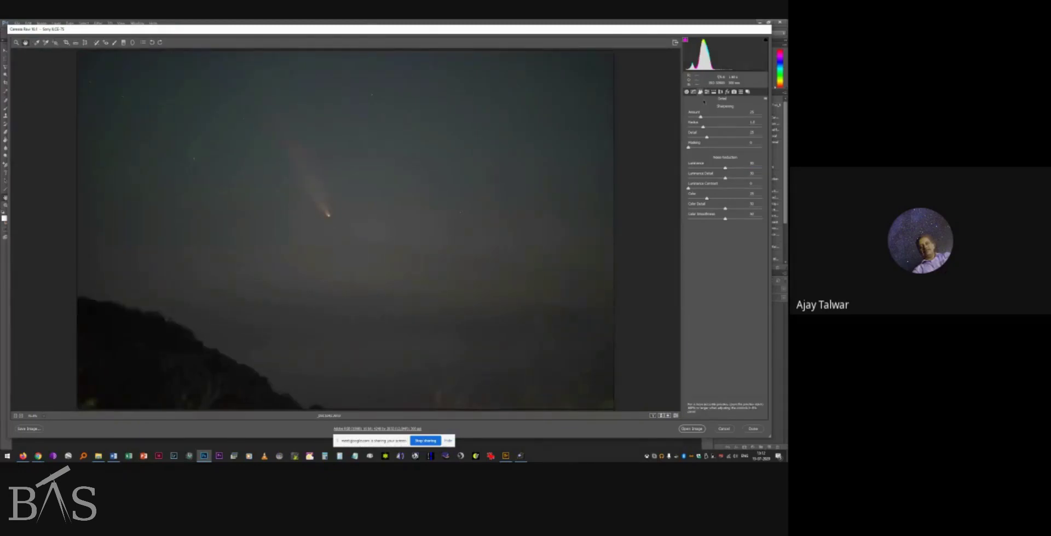
Enable profile corrections for the comet photo with a Sony lens profile, and increase the vignetting correction amount.
{"action": "left_click", "coordinate": [720, 92]}
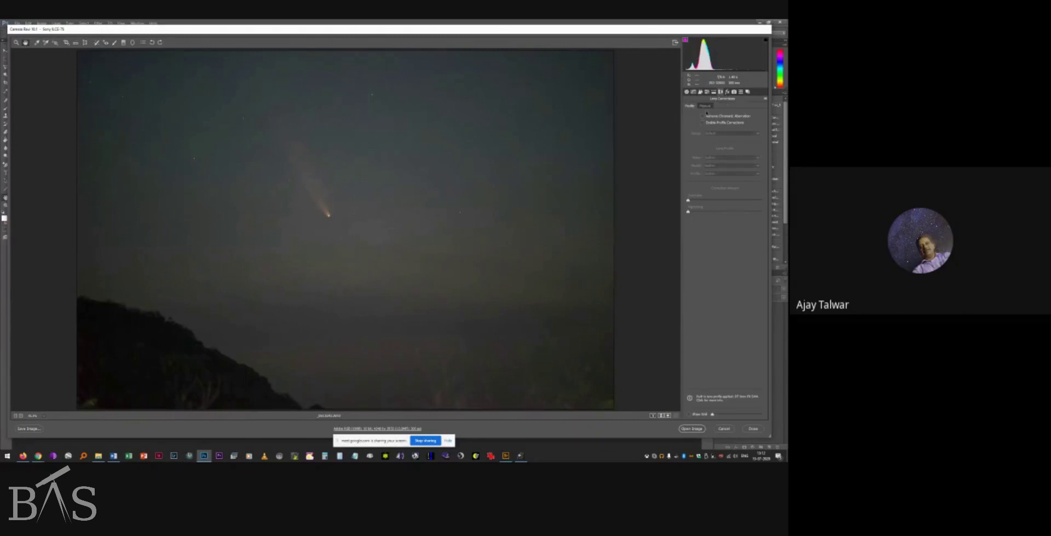
{"action": "left_click", "coordinate": [703, 123]}
{"action": "left_click", "coordinate": [717, 159]}
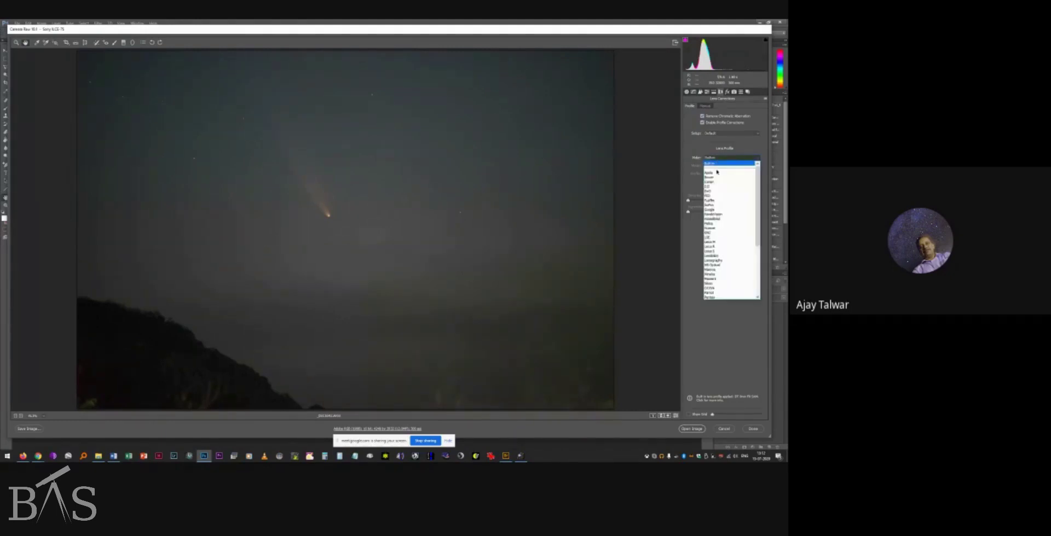
{"action": "left_click_drag", "start_coordinate": [759, 234], "coordinate": [760, 270]}
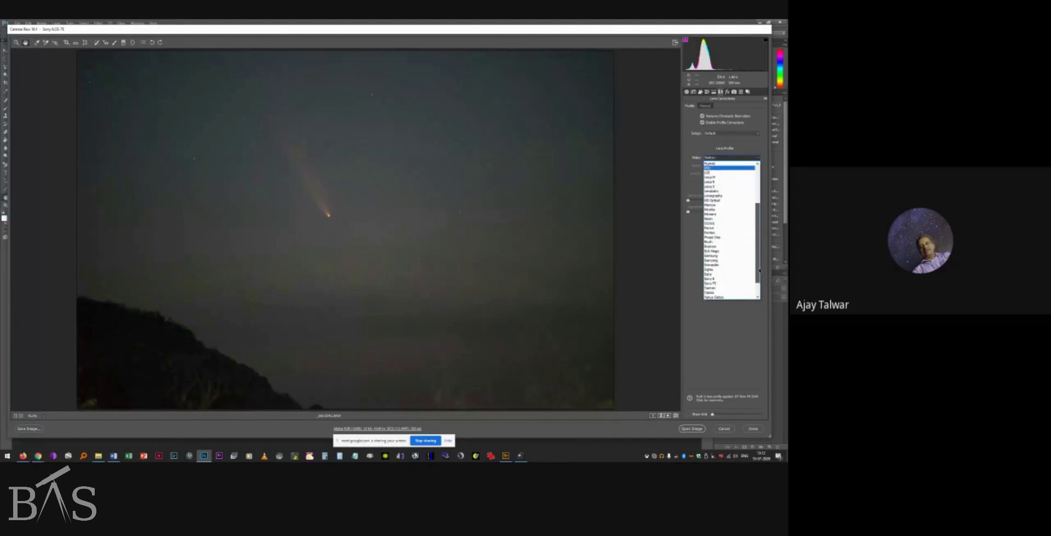
{"action": "left_click", "coordinate": [712, 274]}
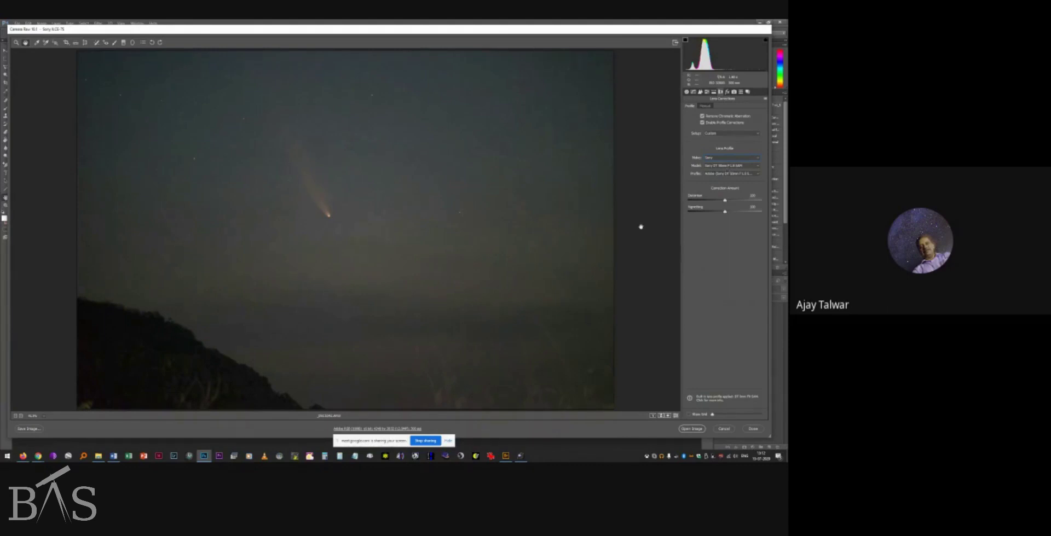
{"action": "left_click_drag", "start_coordinate": [725, 212], "coordinate": [756, 214]}
{"action": "left_click_drag", "start_coordinate": [760, 215], "coordinate": [760, 215]}
Set the comet photo's clarity to about +25 and its vibrance to about +20.
{"action": "left_click", "coordinate": [700, 92]}
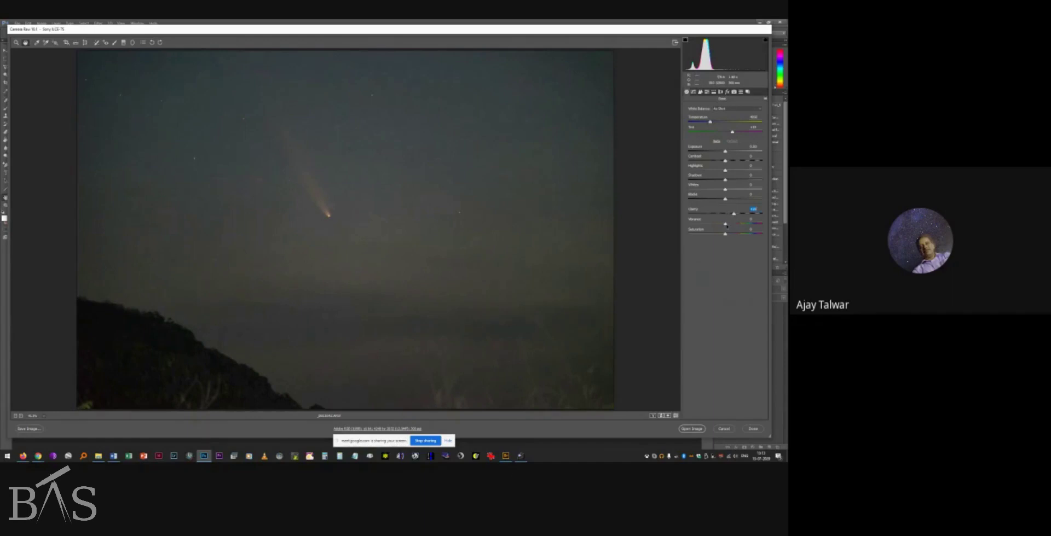
{"action": "left_click_drag", "start_coordinate": [725, 225], "coordinate": [733, 225]}
Heal a spot in the hillside's lower left corner and adjust the healed spot above the comet's head.
{"action": "left_click", "coordinate": [96, 43]}
{"action": "left_click", "coordinate": [85, 403]}
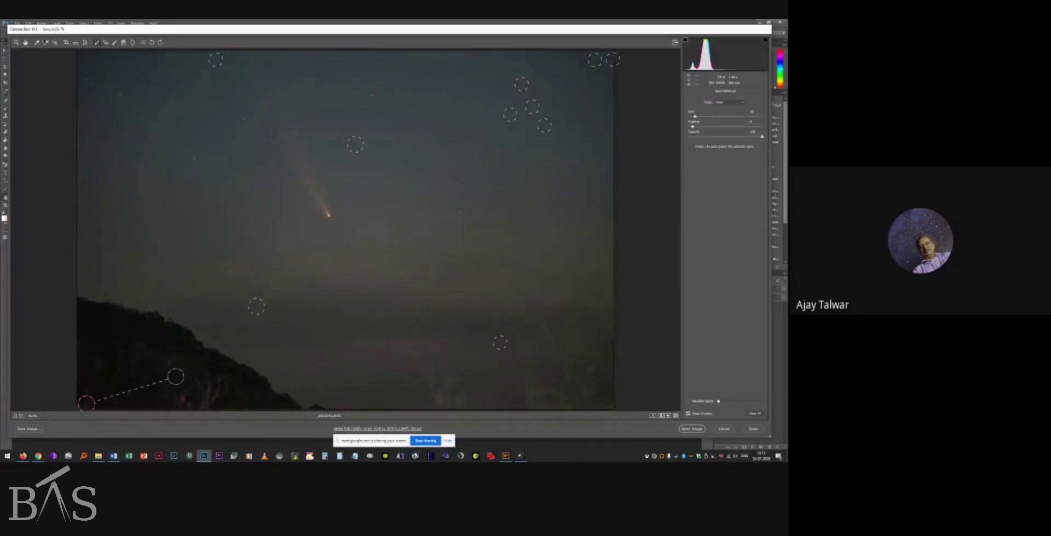
{"action": "key", "text": "h"}
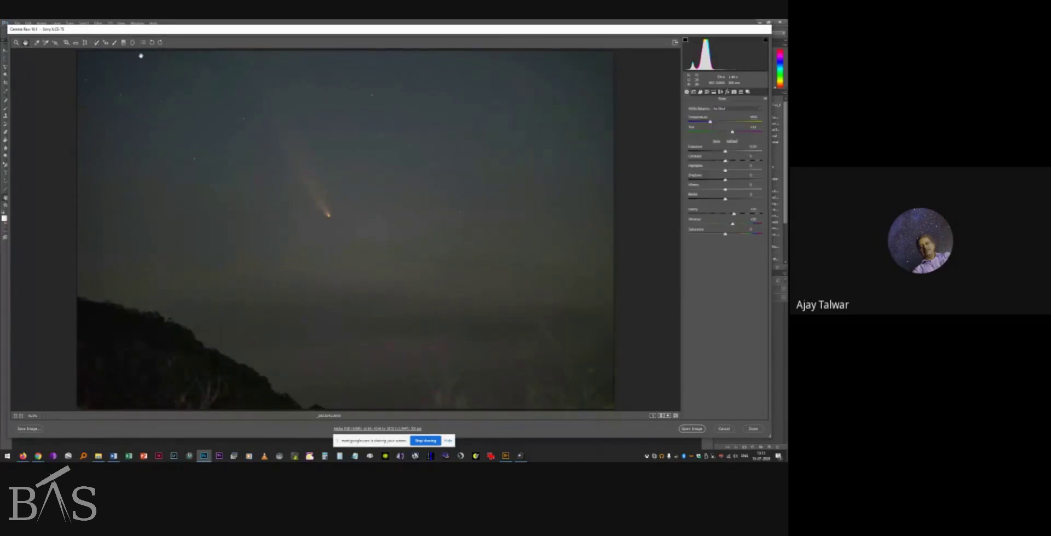
{"action": "left_click", "coordinate": [96, 42]}
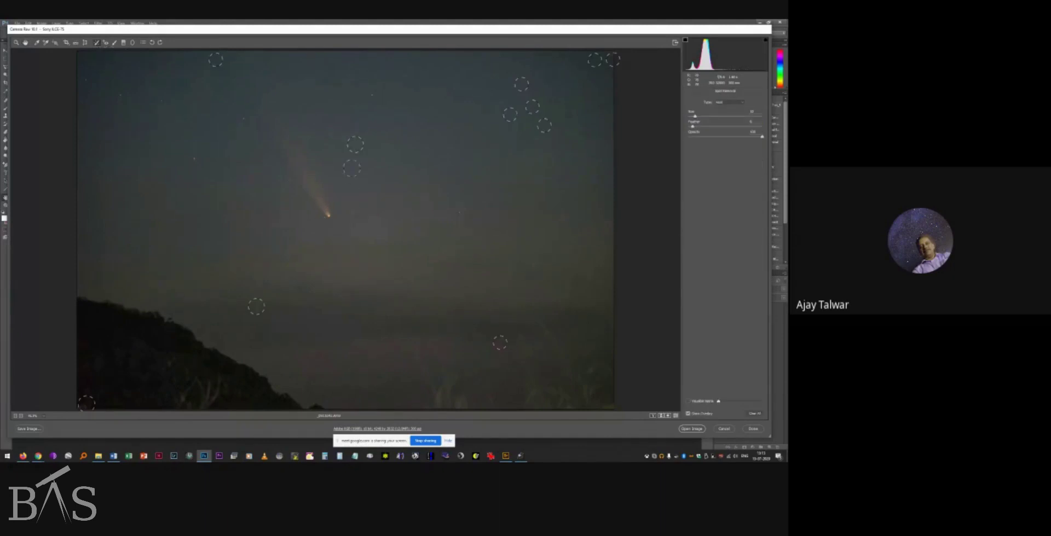
{"action": "left_click", "coordinate": [355, 144]}
{"action": "left_click_drag", "start_coordinate": [354, 148], "coordinate": [349, 153]}
{"action": "left_click", "coordinate": [26, 42]}
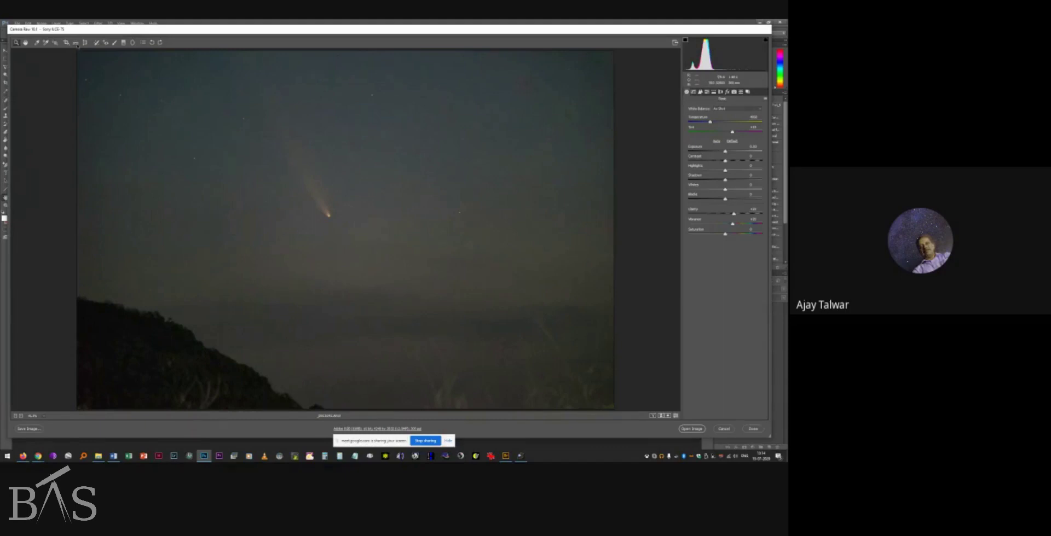
Raise the comet's orange saturation to about +50 and its yellow saturation to about +10 with targeted saturation adjustment.
{"action": "left_click", "coordinate": [59, 45]}
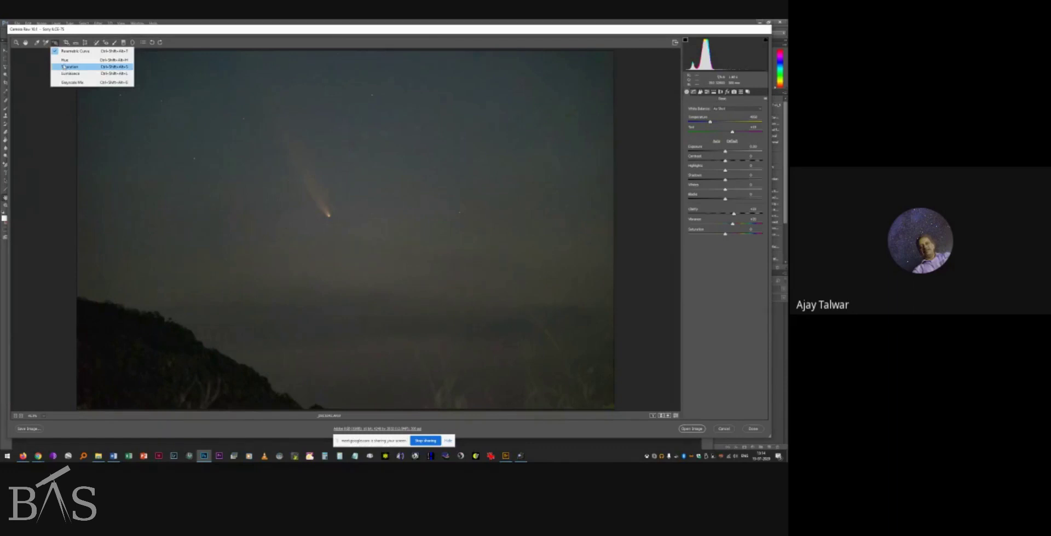
{"action": "left_click", "coordinate": [64, 66]}
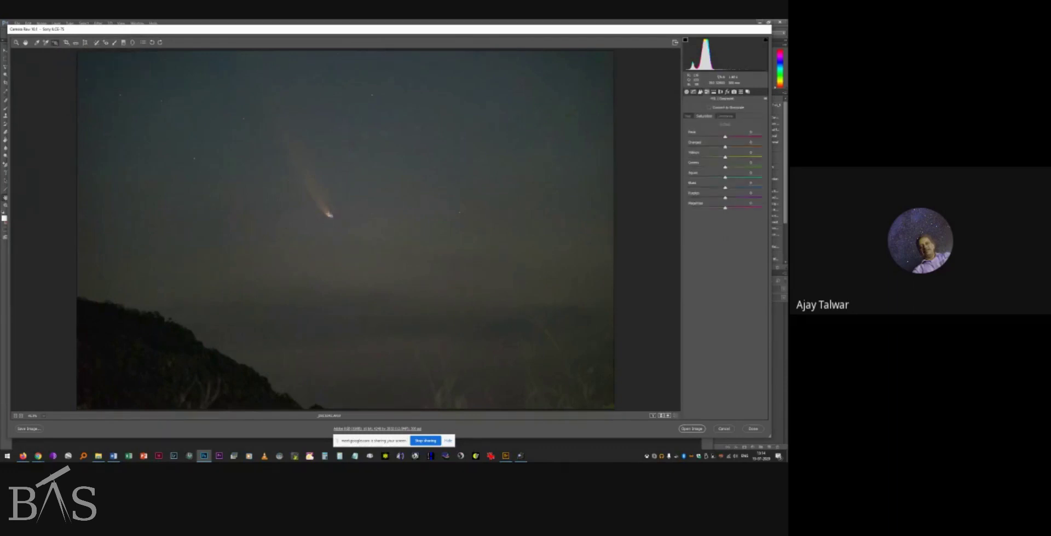
{"action": "left_click_drag", "start_coordinate": [330, 214], "coordinate": [358, 213]}
{"action": "left_click_drag", "start_coordinate": [757, 148], "coordinate": [743, 147]}
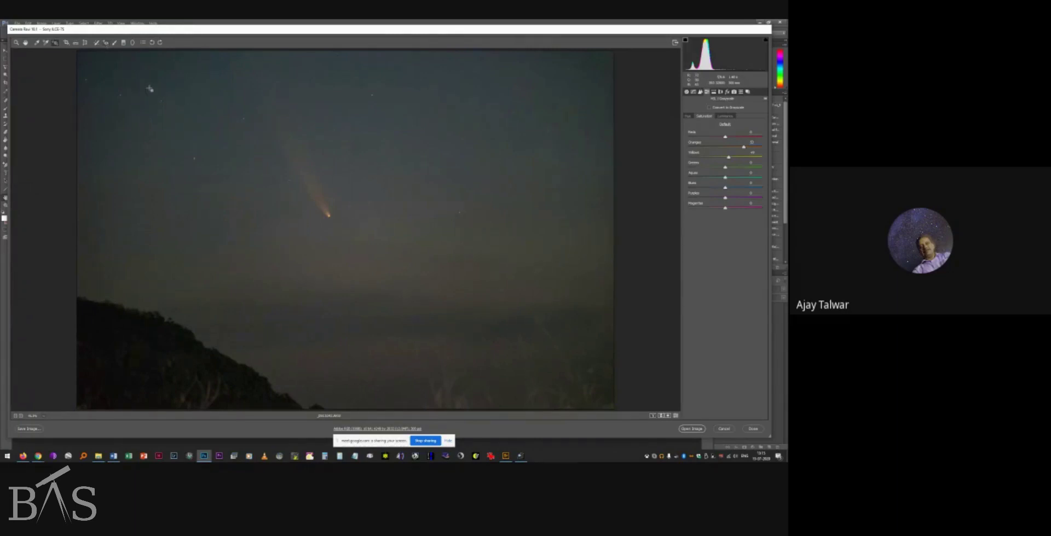
Try a white balance sampled from the comet photo's upper left sky, and set the white balance to Auto.
{"action": "left_click_drag", "start_coordinate": [148, 87], "coordinate": [144, 87]}
{"action": "left_click", "coordinate": [37, 42]}
{"action": "left_click", "coordinate": [155, 111]}
{"action": "left_click", "coordinate": [687, 92]}
{"action": "left_click", "coordinate": [736, 108]}
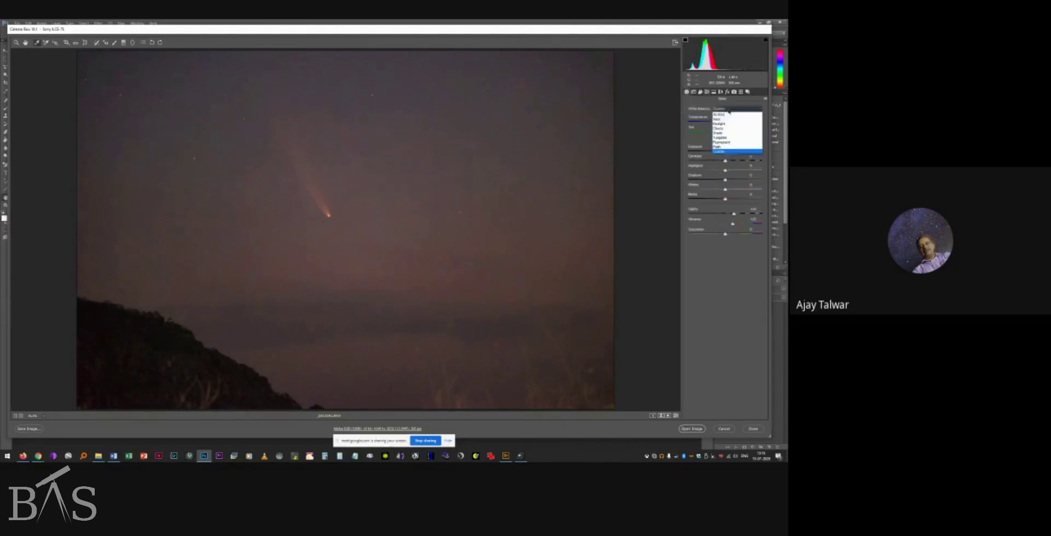
{"action": "left_click", "coordinate": [728, 115]}
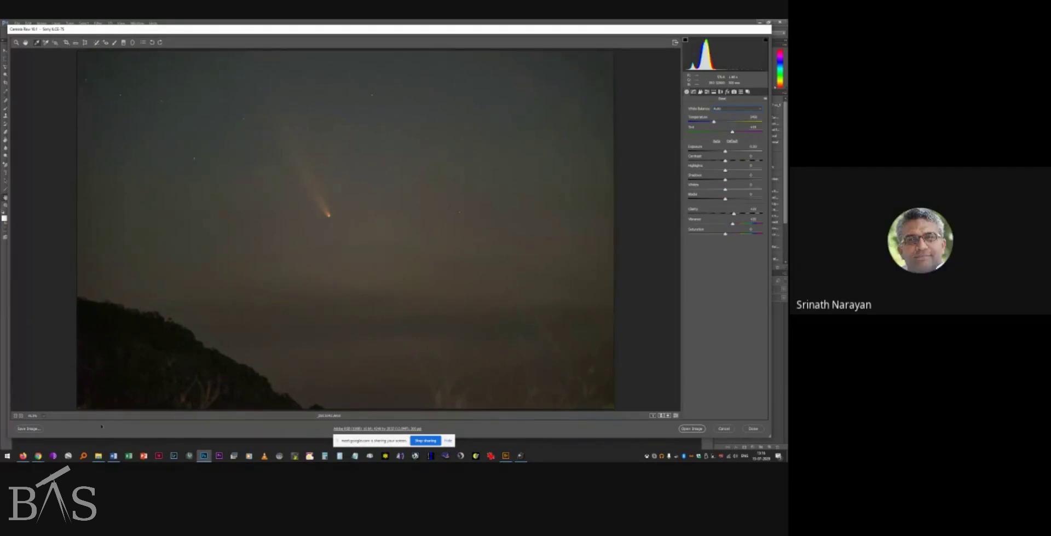
Switch to File Explorer and go up to the BAS Camera Raw Webinar folder.
{"action": "left_click", "coordinate": [99, 459]}
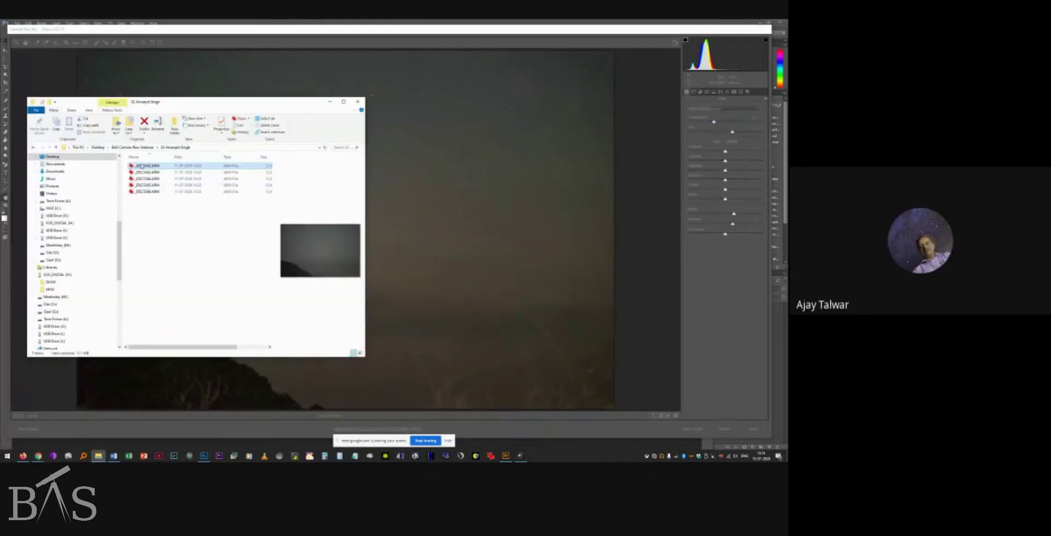
{"action": "mouse_move", "coordinate": [142, 167]}
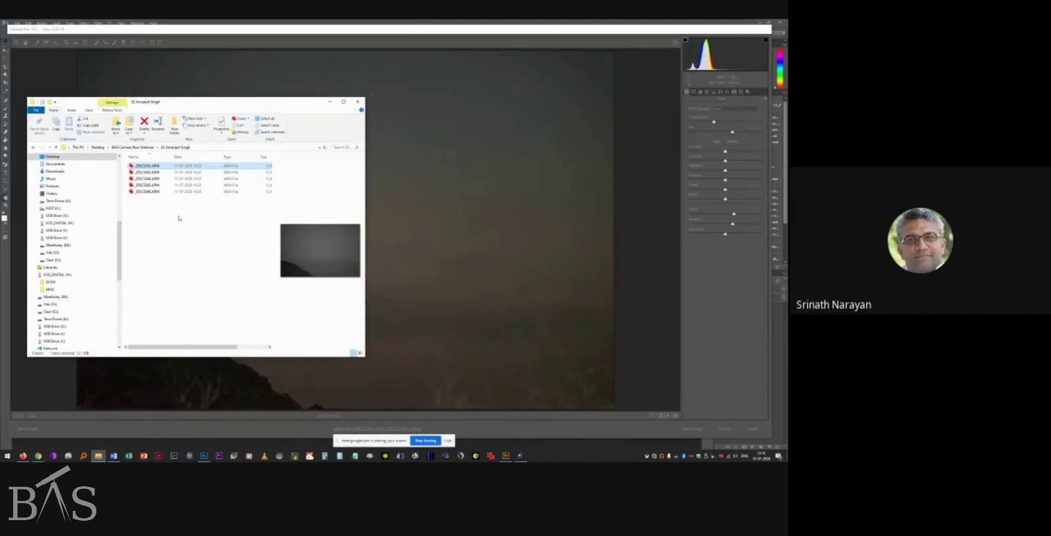
{"action": "left_click", "coordinate": [146, 148]}
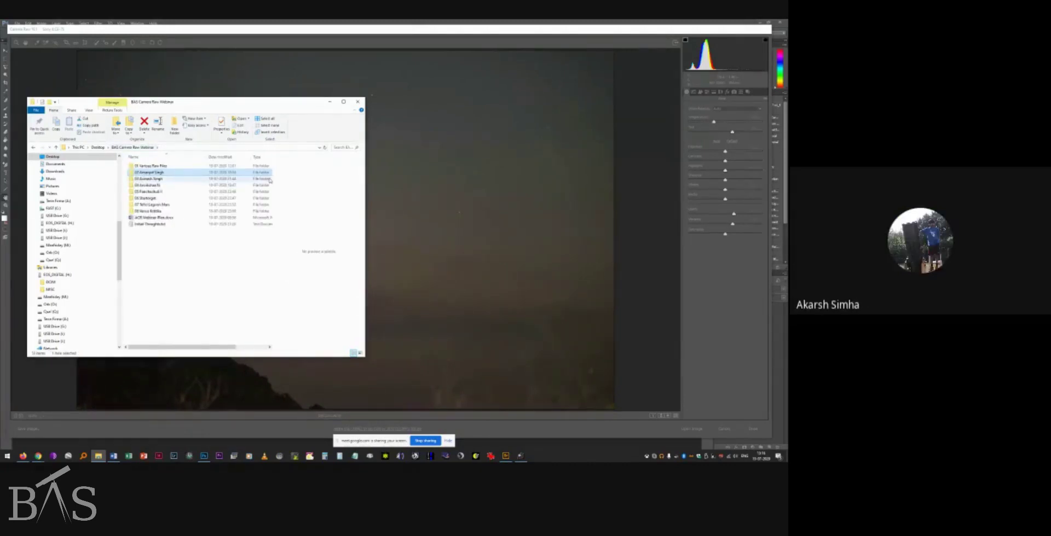
{"action": "left_click", "coordinate": [366, 40]}
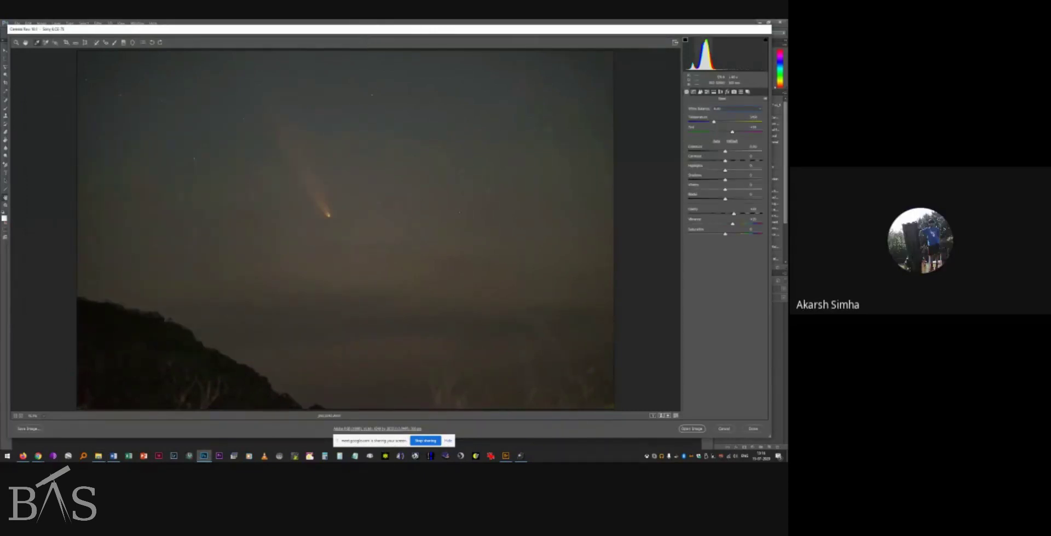
Cancel the comet photo's raw edits and open the observatory star-trail image from the third contributor's folder in Photoshop.
{"action": "left_click", "coordinate": [725, 430]}
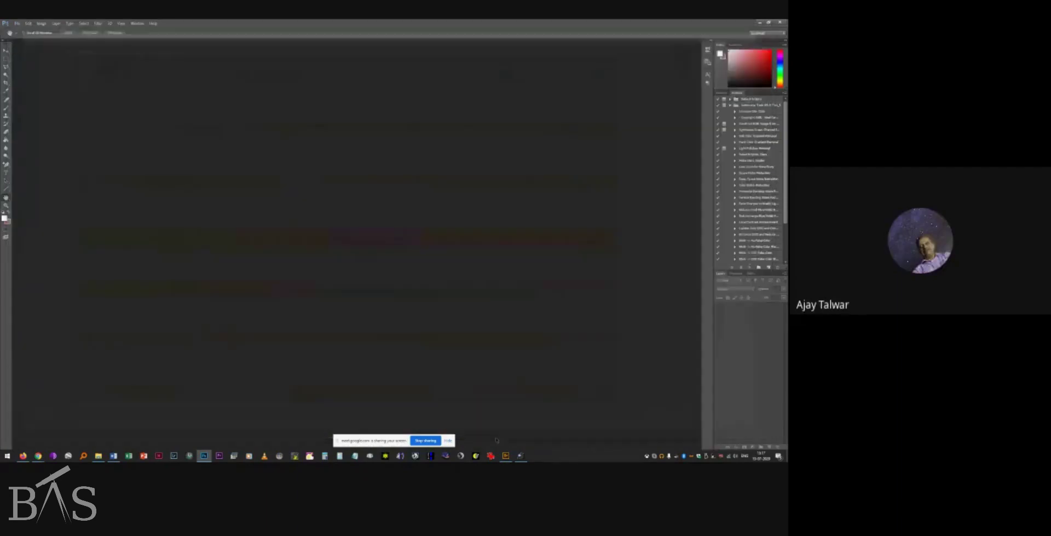
{"action": "left_click", "coordinate": [98, 456]}
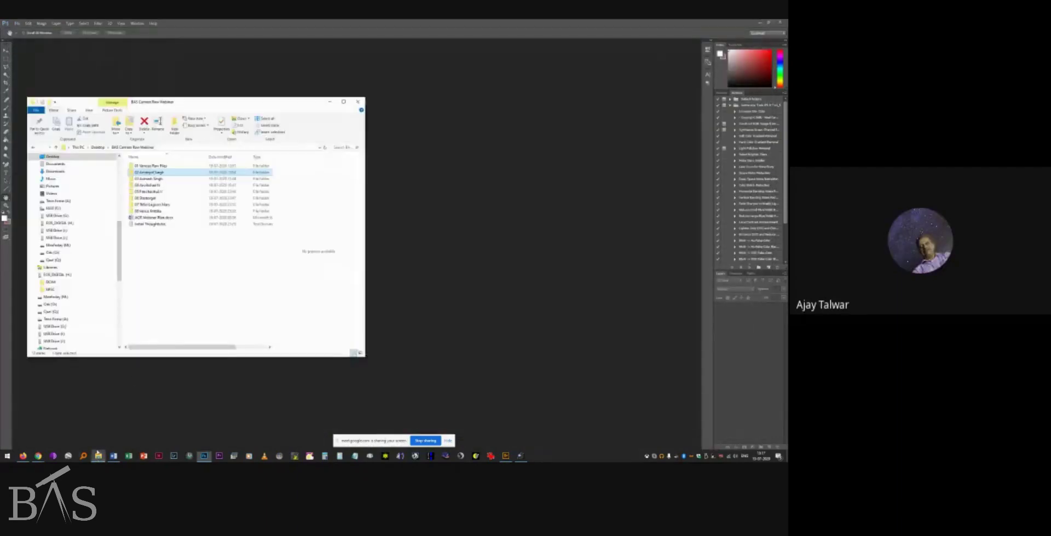
{"action": "double_click", "coordinate": [148, 179]}
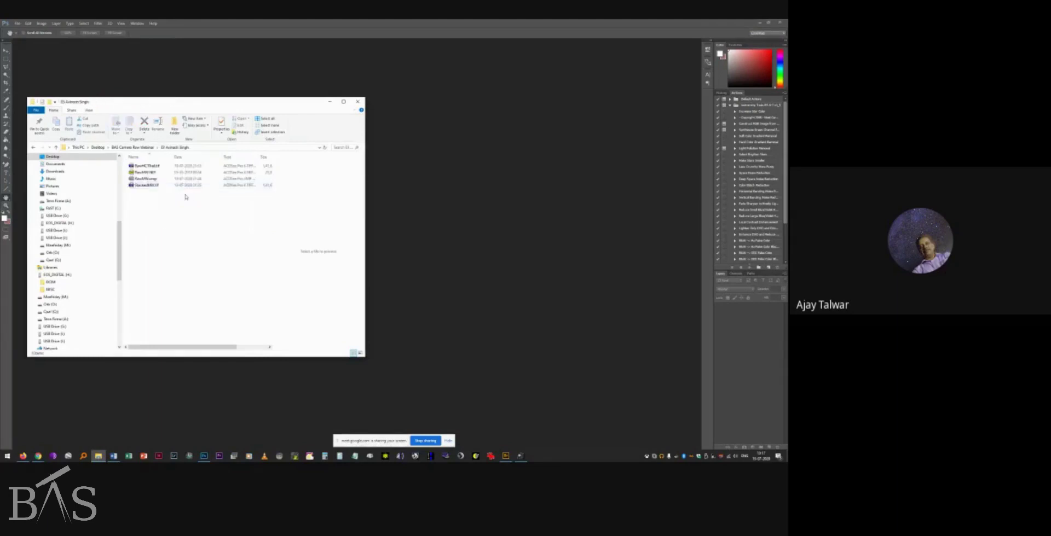
{"action": "left_click", "coordinate": [163, 186]}
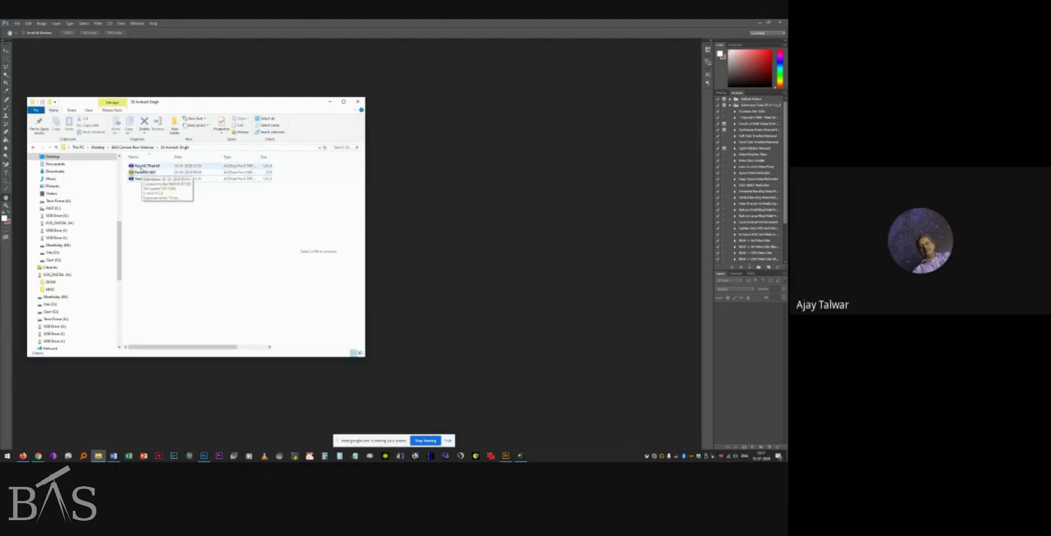
{"action": "left_click_drag", "start_coordinate": [134, 167], "coordinate": [436, 161]}
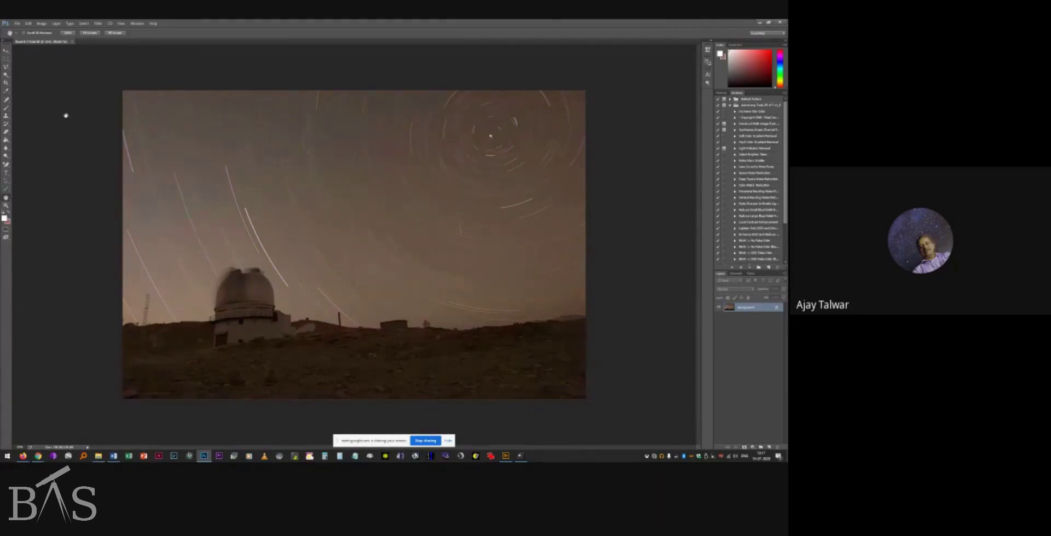
Apply the Camera Raw Filter to the star-trail image and set its white balance from the upper sky.
{"action": "left_click", "coordinate": [99, 24]}
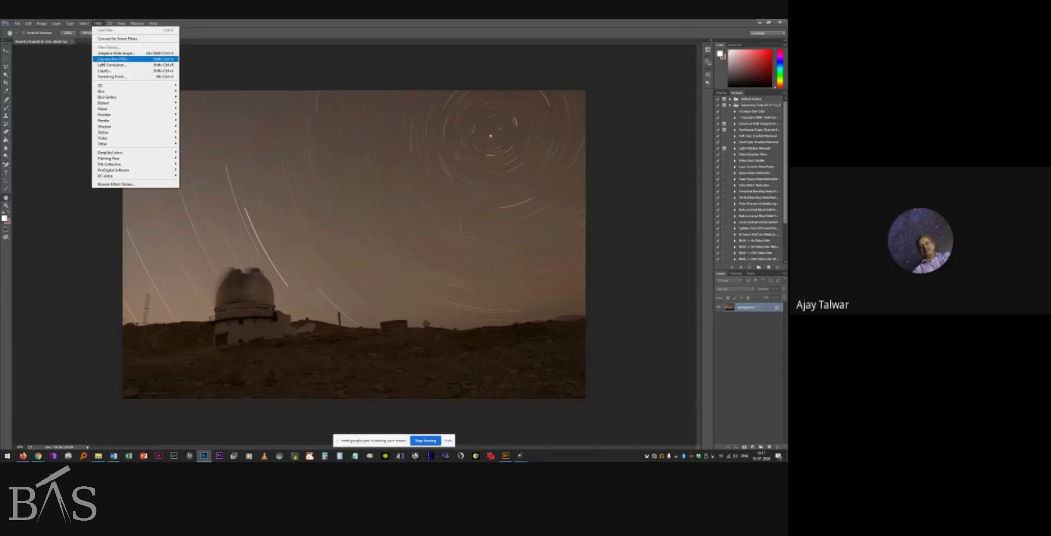
{"action": "left_click", "coordinate": [125, 58]}
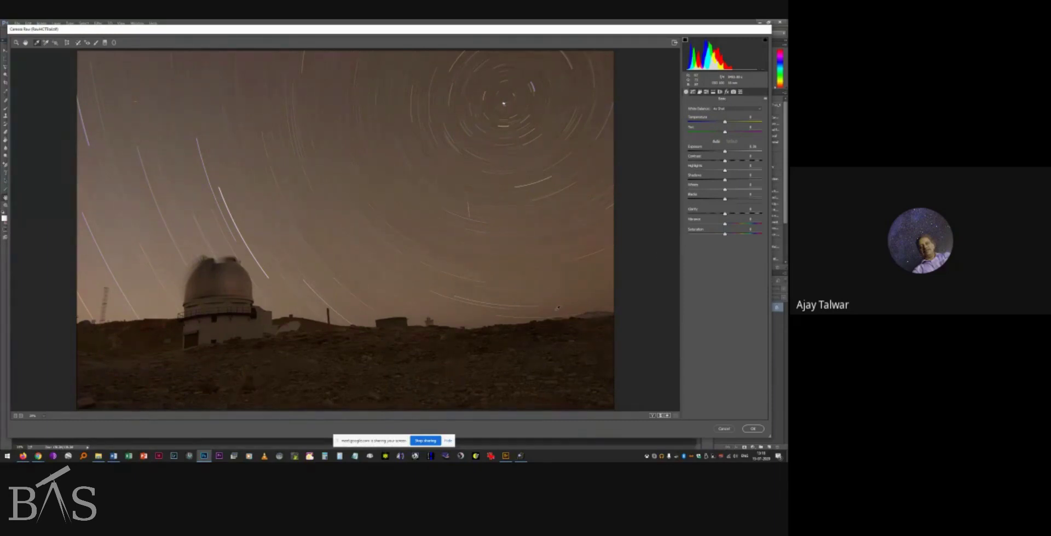
{"action": "left_click", "coordinate": [311, 58]}
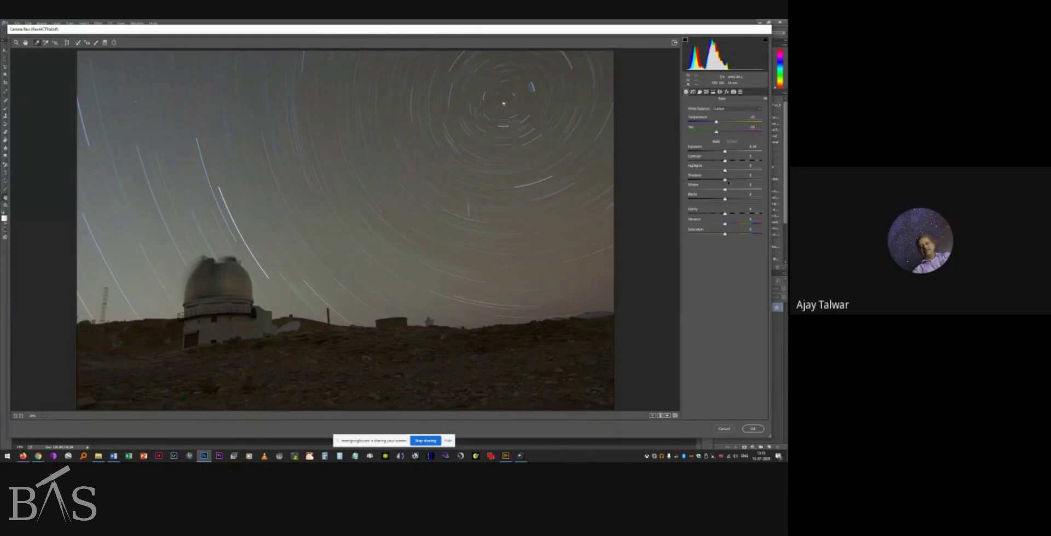
Lower the exposure to about -0.15, raise clarity to about +50 and vibrance to about +60, and shift the tint slightly towards magenta.
{"action": "left_click_drag", "start_coordinate": [724, 151], "coordinate": [723, 151]}
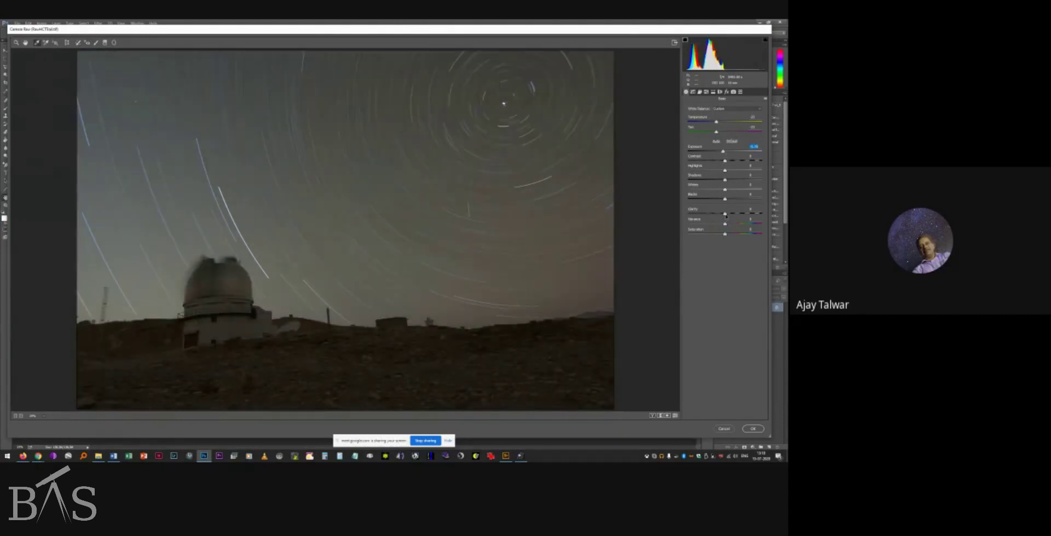
{"action": "left_click_drag", "start_coordinate": [726, 216], "coordinate": [747, 224]}
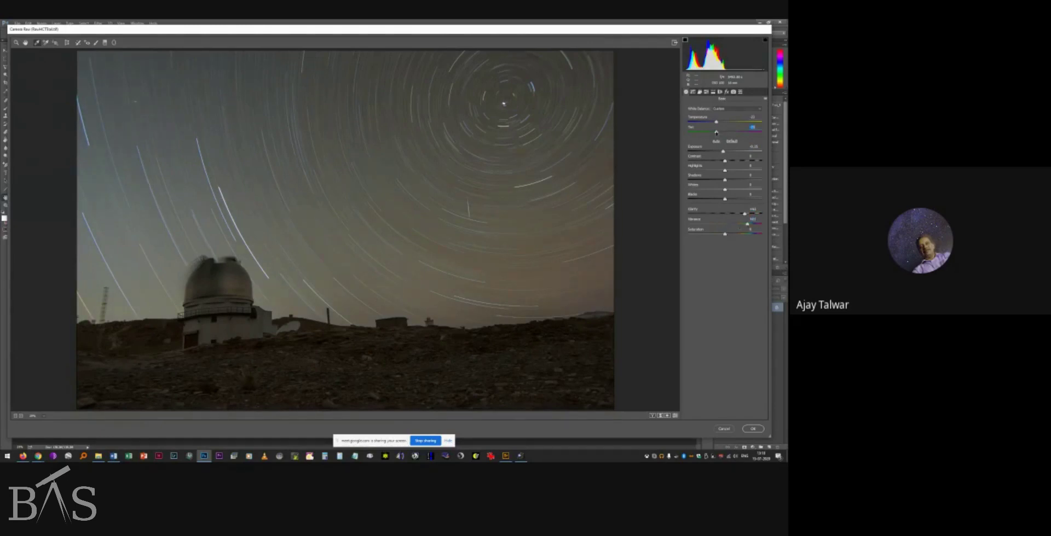
{"action": "left_click_drag", "start_coordinate": [716, 133], "coordinate": [721, 132]}
{"action": "left_click_drag", "start_coordinate": [722, 133], "coordinate": [723, 133]}
Compare the star-trail image before and after the edits in the side-by-side and split views.
{"action": "left_click", "coordinate": [651, 416]}
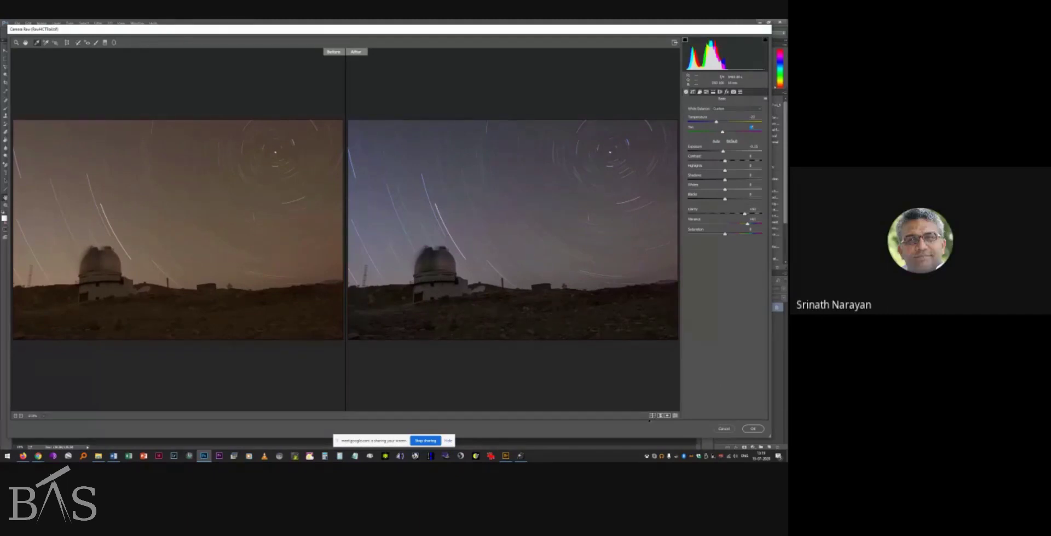
{"action": "left_click", "coordinate": [652, 416]}
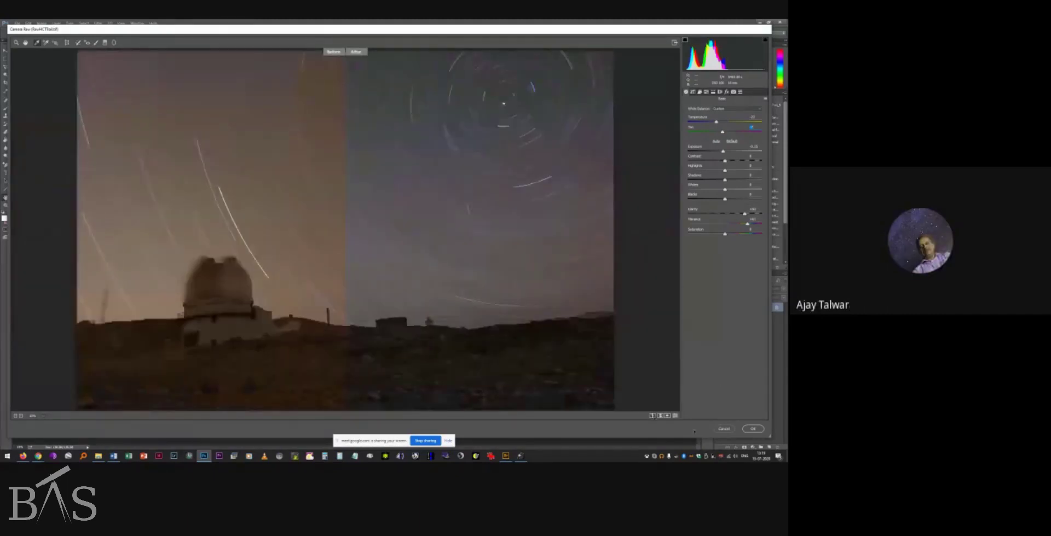
{"action": "left_click", "coordinate": [652, 416]}
{"action": "left_click", "coordinate": [653, 416]}
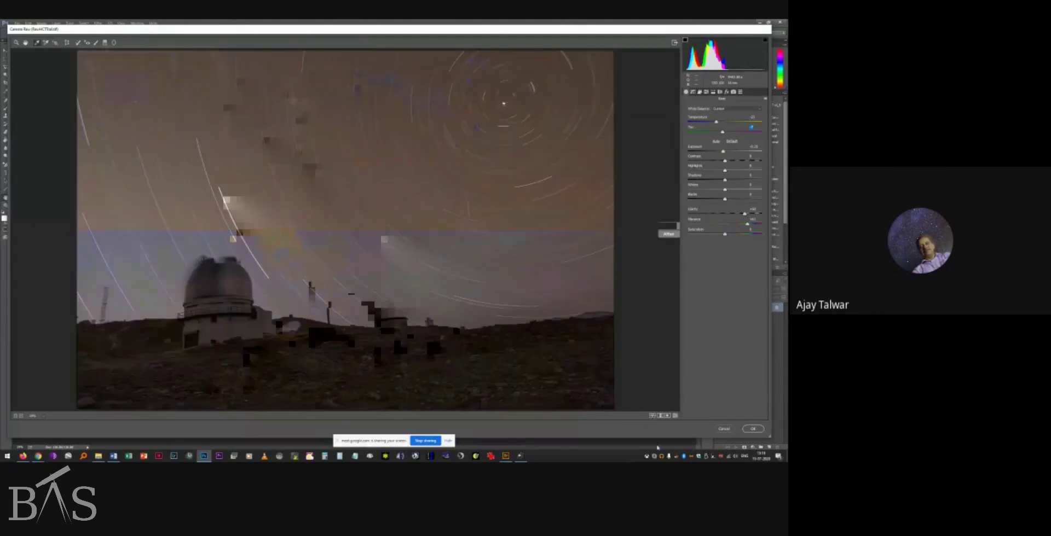
{"action": "left_click", "coordinate": [652, 416]}
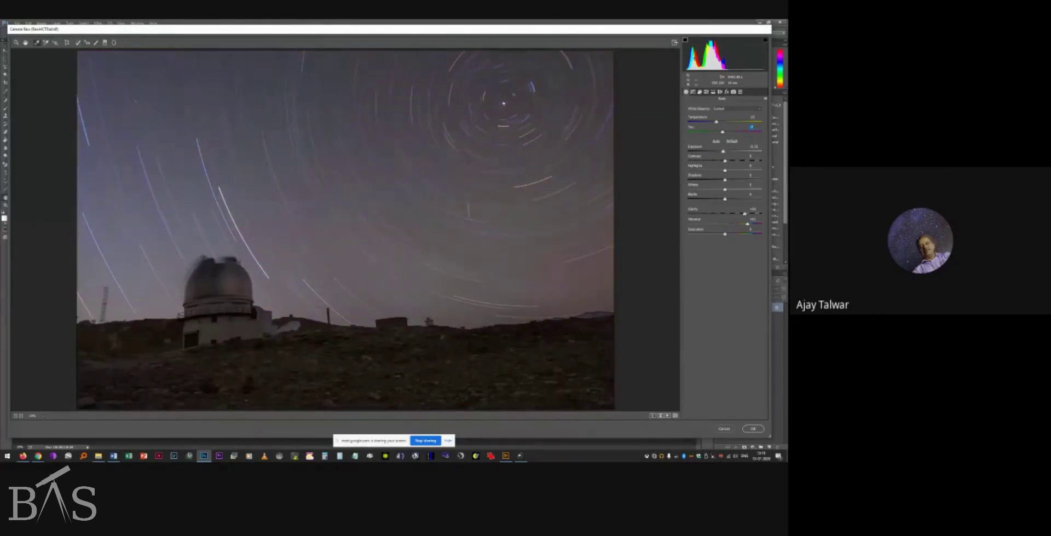
Set the star-trail image's dehaze amount to about +30 and return to the basic adjustments.
{"action": "left_click", "coordinate": [727, 92]}
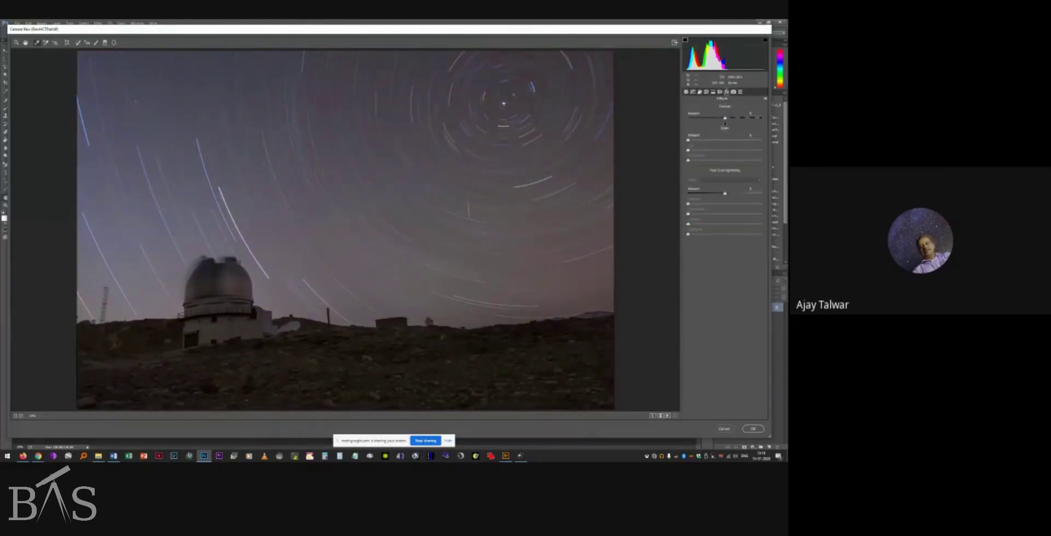
{"action": "left_click_drag", "start_coordinate": [726, 119], "coordinate": [736, 120]}
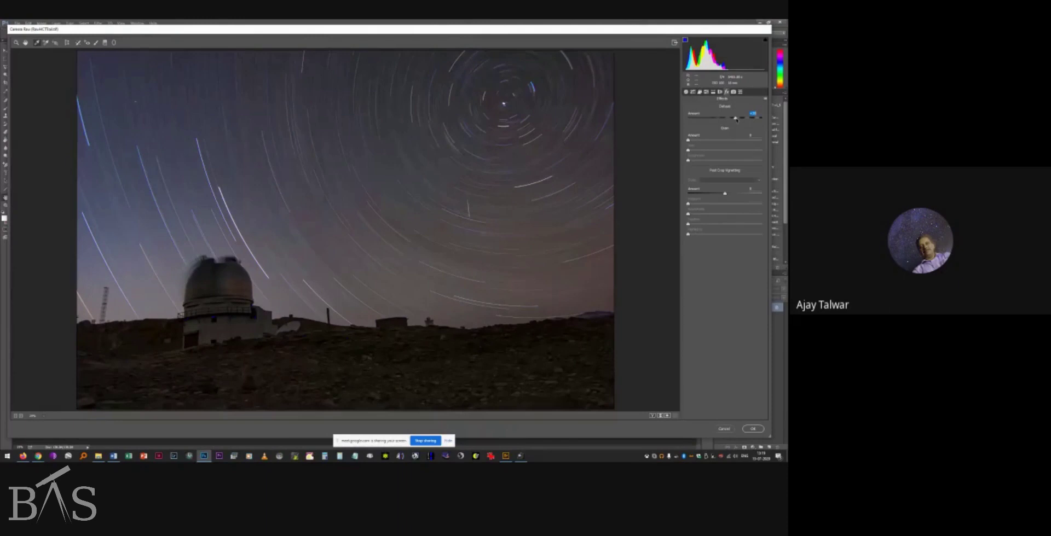
{"action": "left_click_drag", "start_coordinate": [736, 120], "coordinate": [737, 120]}
{"action": "left_click", "coordinate": [685, 92]}
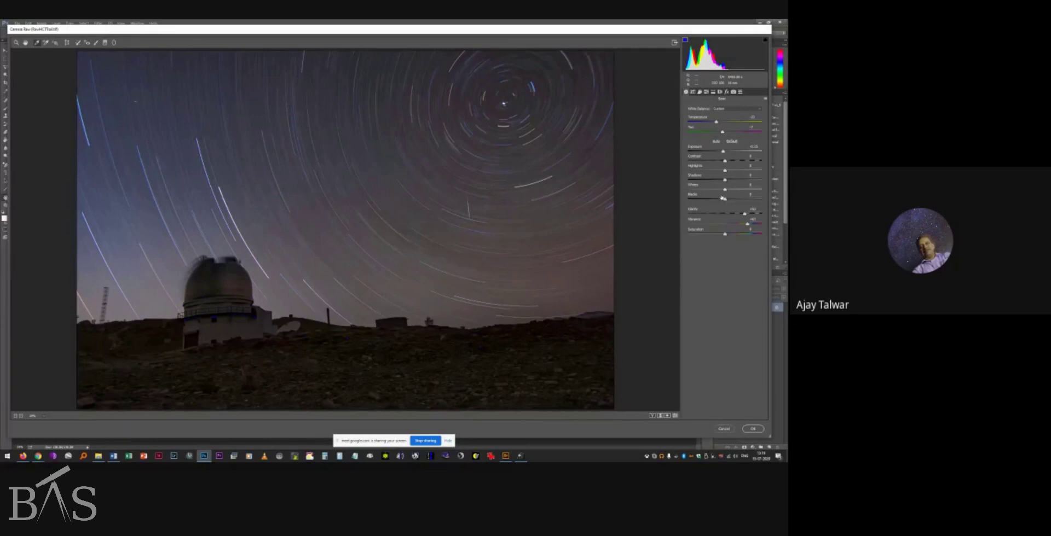
Raise the star-trail image's shadows to about +40, blacks to about +20 and contrast to about +50.
{"action": "left_click_drag", "start_coordinate": [727, 181], "coordinate": [734, 199]}
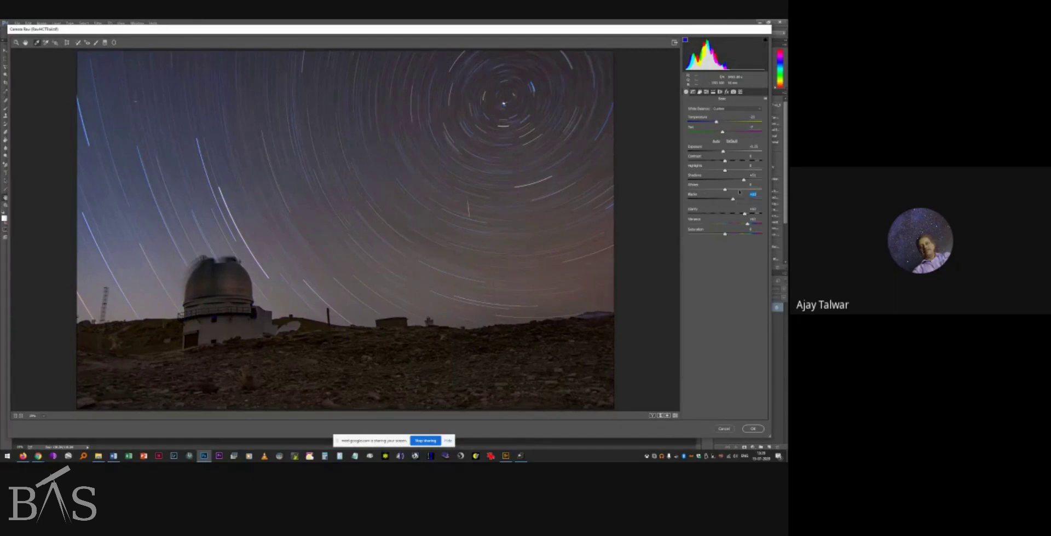
{"action": "left_click_drag", "start_coordinate": [743, 181], "coordinate": [740, 180]}
{"action": "left_click_drag", "start_coordinate": [726, 162], "coordinate": [744, 162]}
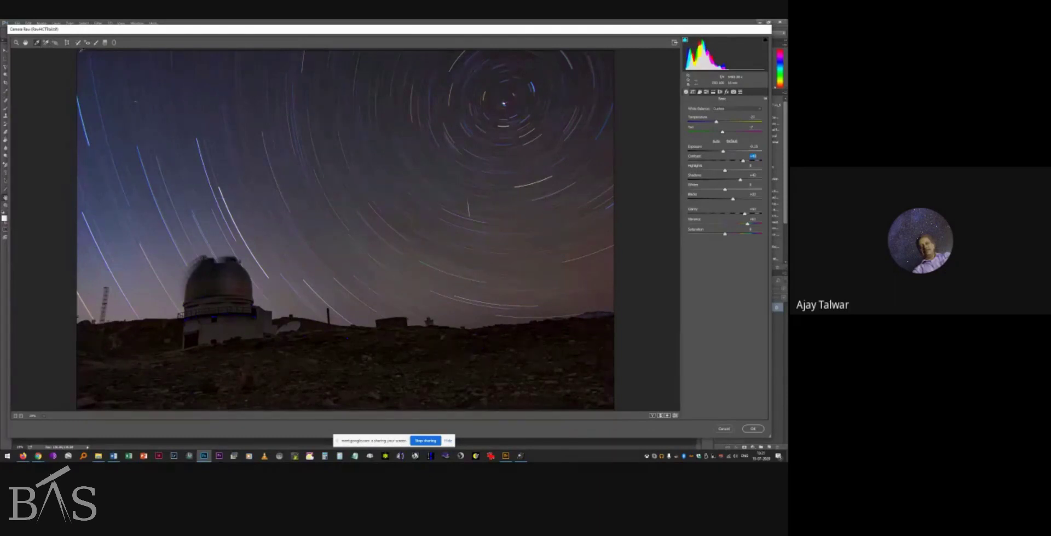
Desaturate the reddish lower sky with the Targeted Adjustment tool, lowering reds to about -65 and oranges to about -20.
{"action": "left_click", "coordinate": [37, 43]}
{"action": "left_click", "coordinate": [46, 42]}
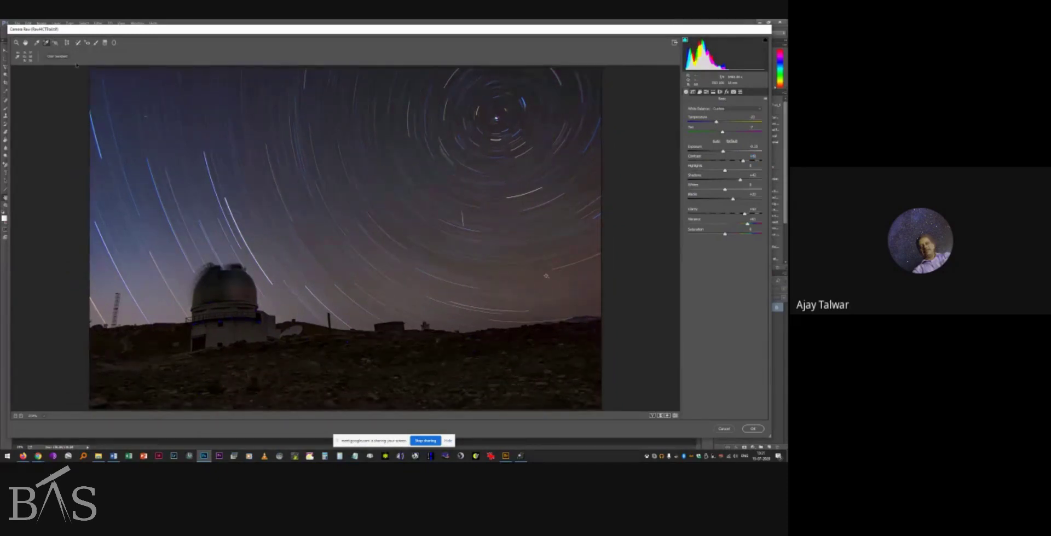
{"action": "left_click", "coordinate": [38, 43]}
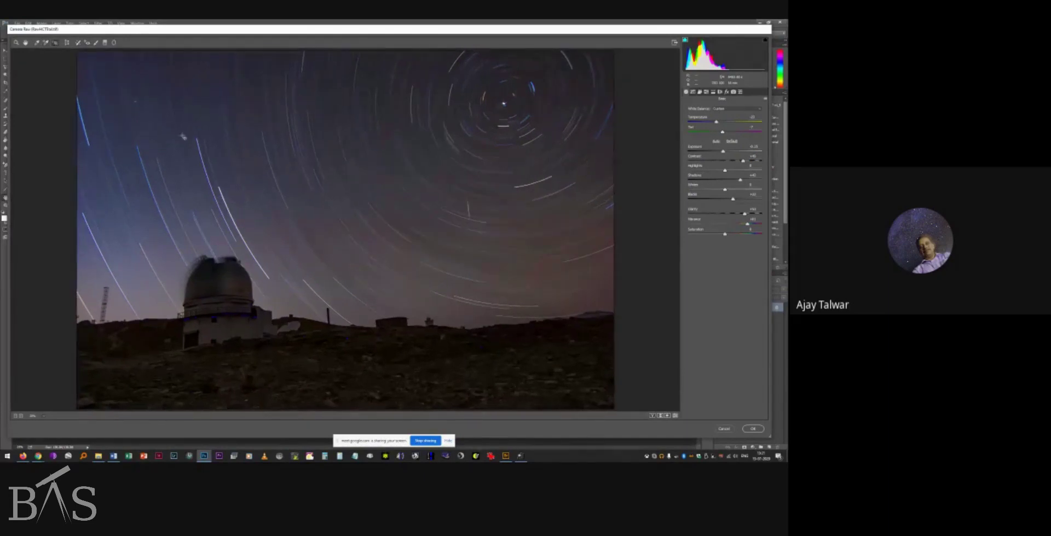
{"action": "left_click", "coordinate": [532, 270]}
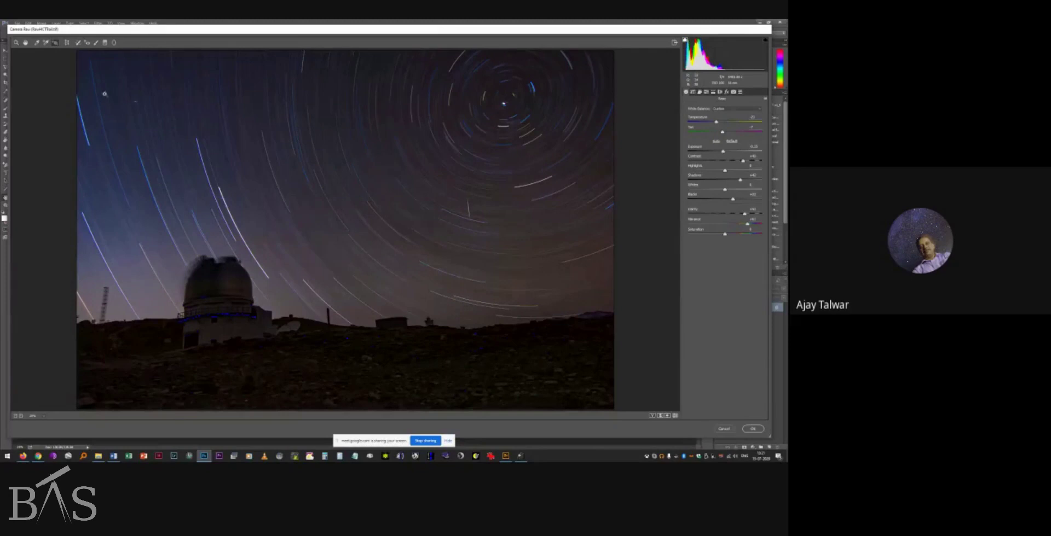
{"action": "left_click_drag", "start_coordinate": [104, 95], "coordinate": [129, 93]}
{"action": "left_click", "coordinate": [55, 43]}
{"action": "left_click", "coordinate": [92, 67]}
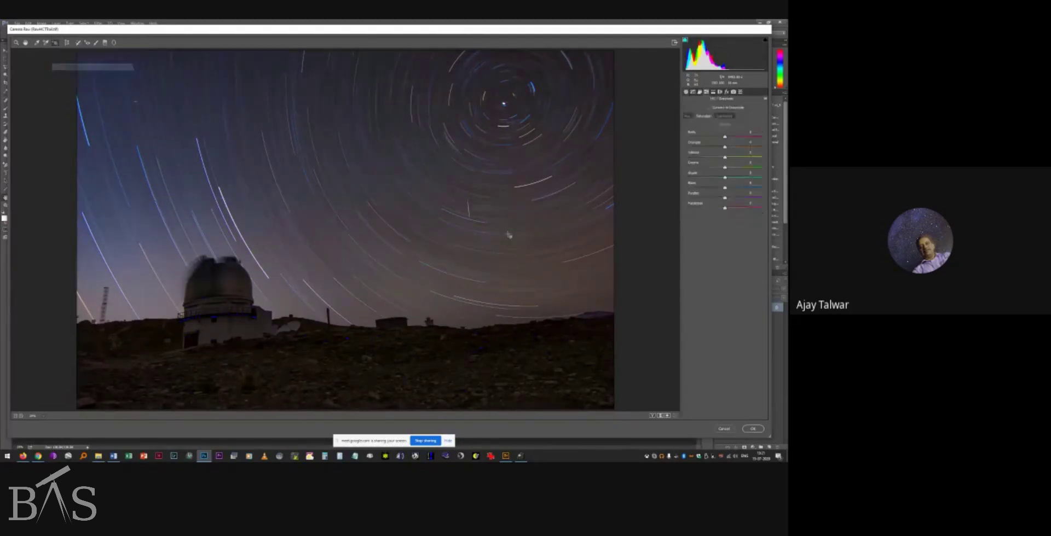
{"action": "left_click_drag", "start_coordinate": [558, 268], "coordinate": [538, 266]}
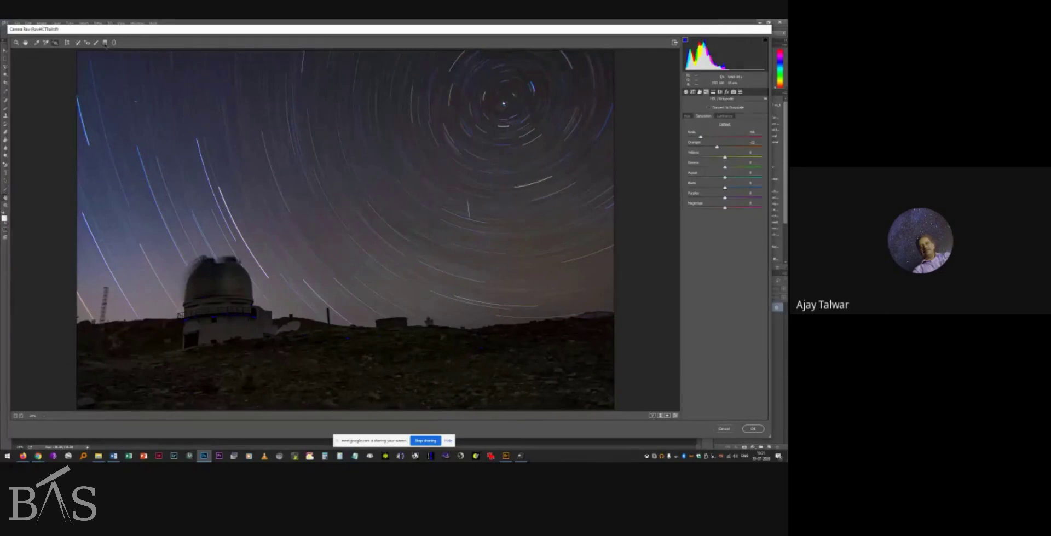
Add a horizontal graduated filter across the left part of the sky and reset its whites, shadows, saturation and temperature to zero.
{"action": "left_click", "coordinate": [105, 43]}
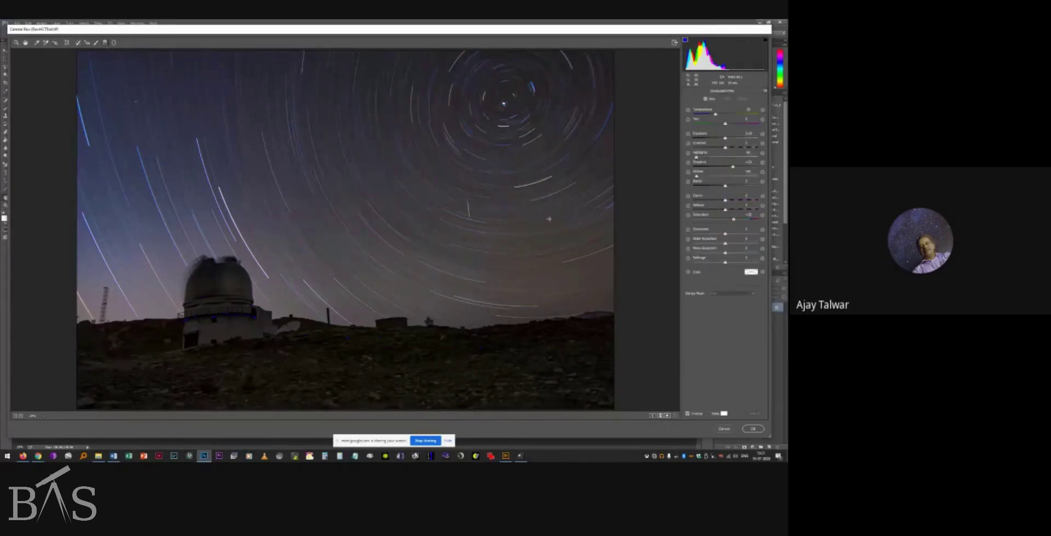
{"action": "left_click_drag", "start_coordinate": [371, 220], "coordinate": [85, 220]}
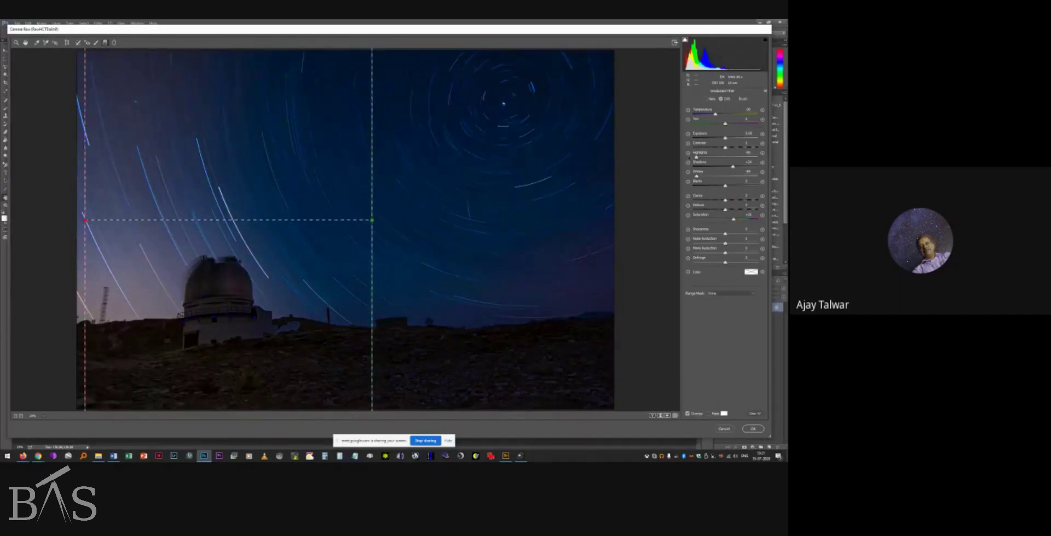
{"action": "left_click_drag", "start_coordinate": [696, 175], "coordinate": [725, 175]}
{"action": "double_click", "coordinate": [732, 167]}
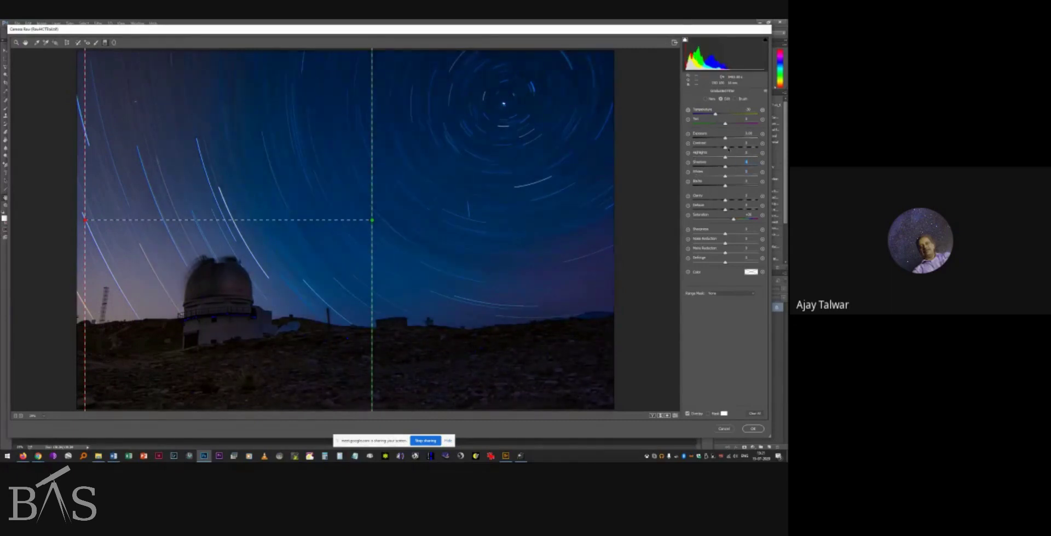
{"action": "double_click", "coordinate": [733, 219]}
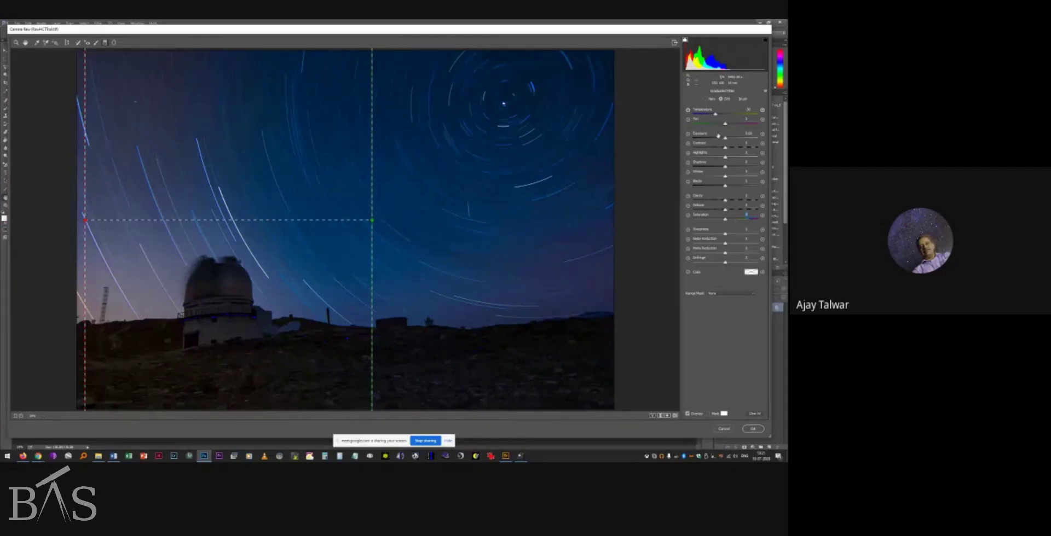
{"action": "double_click", "coordinate": [715, 114]}
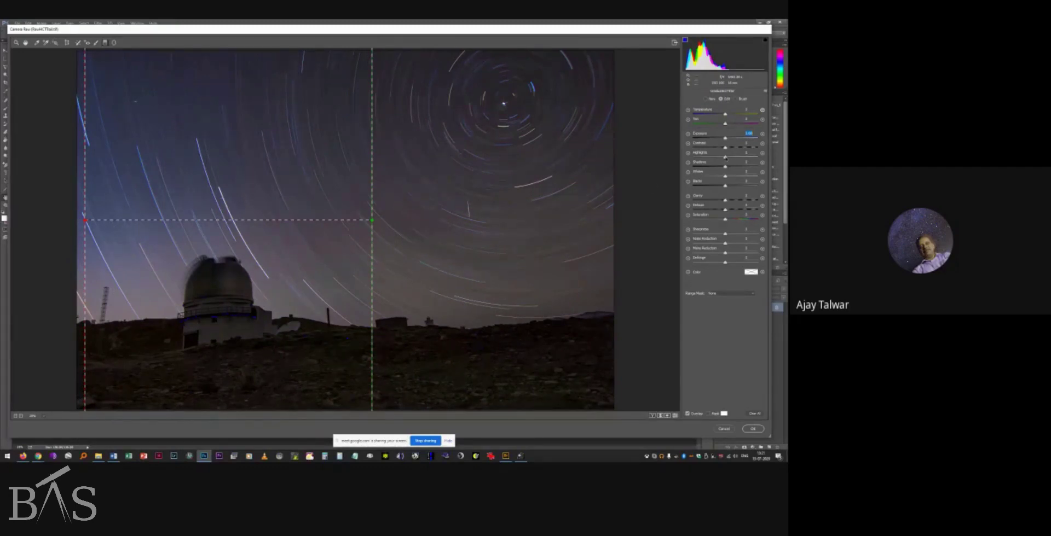
Reverse and narrow the graduated filter so it affects the image's left side, and lower its highlights to -100.
{"action": "mouse_move", "coordinate": [719, 158]}
{"action": "left_mouse_down"}
{"action": "mouse_move", "coordinate": [704, 158]}
{"action": "mouse_move", "coordinate": [714, 157]}
{"action": "left_mouse_up"}
{"action": "mouse_move", "coordinate": [85, 221]}
{"action": "left_mouse_down"}
{"action": "mouse_move", "coordinate": [426, 224]}
{"action": "mouse_move", "coordinate": [88, 224]}
{"action": "left_mouse_up"}
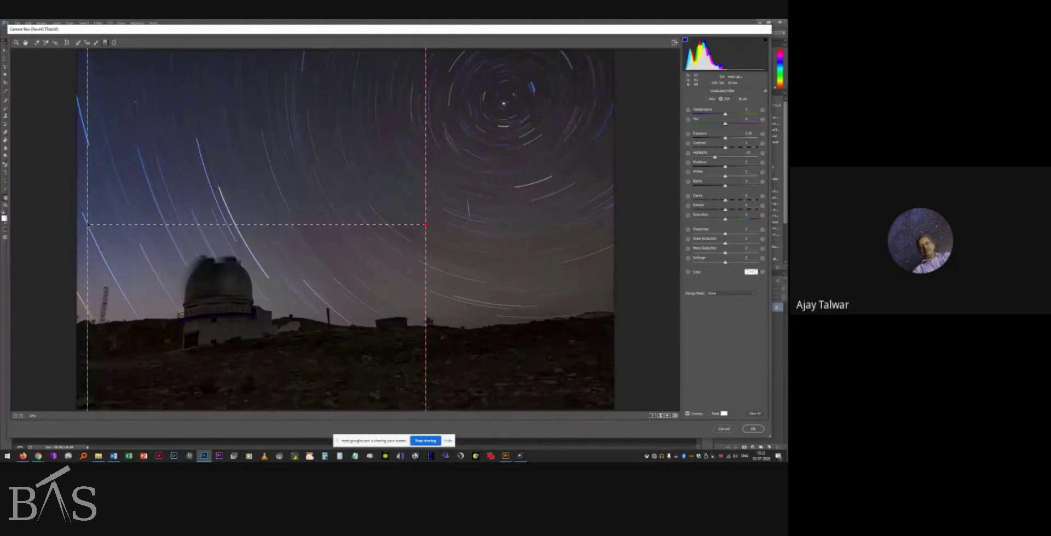
{"action": "left_click_drag", "start_coordinate": [426, 224], "coordinate": [304, 224]}
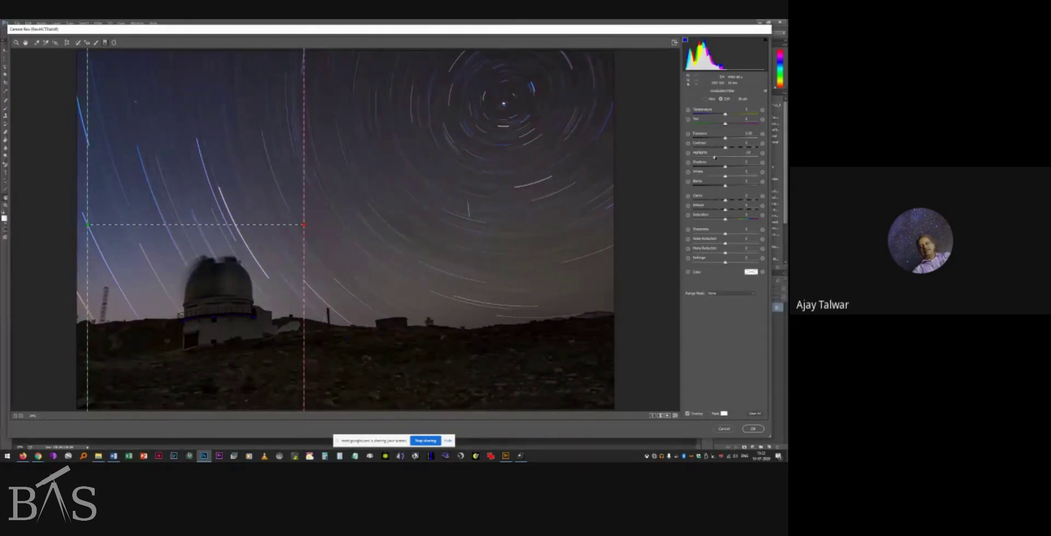
{"action": "left_click_drag", "start_coordinate": [714, 158], "coordinate": [693, 159]}
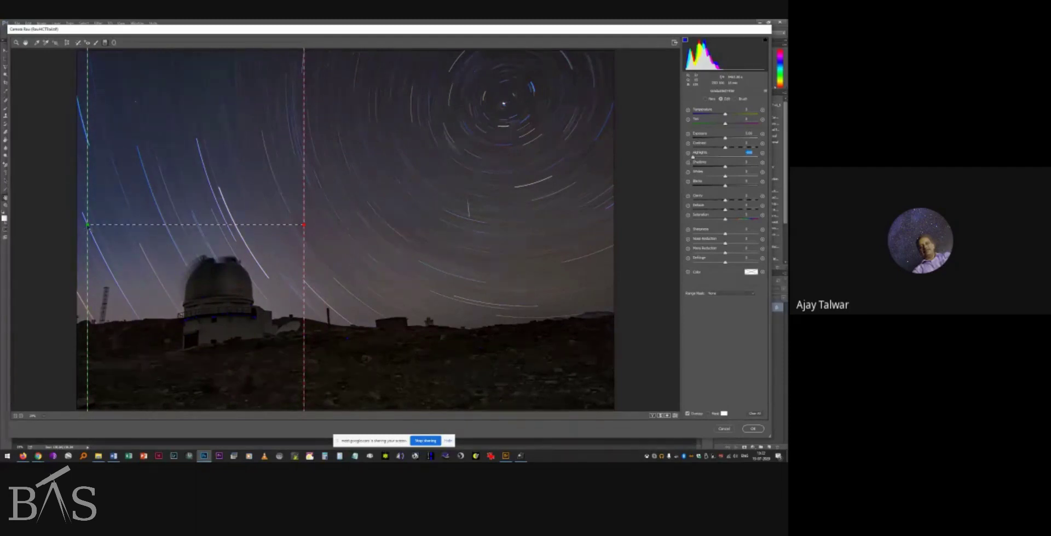
Tilt the graduated filter diagonally across the observatory dome and set its highlights to about -20 and whites to about -65.
{"action": "left_click_drag", "start_coordinate": [87, 224], "coordinate": [96, 294]}
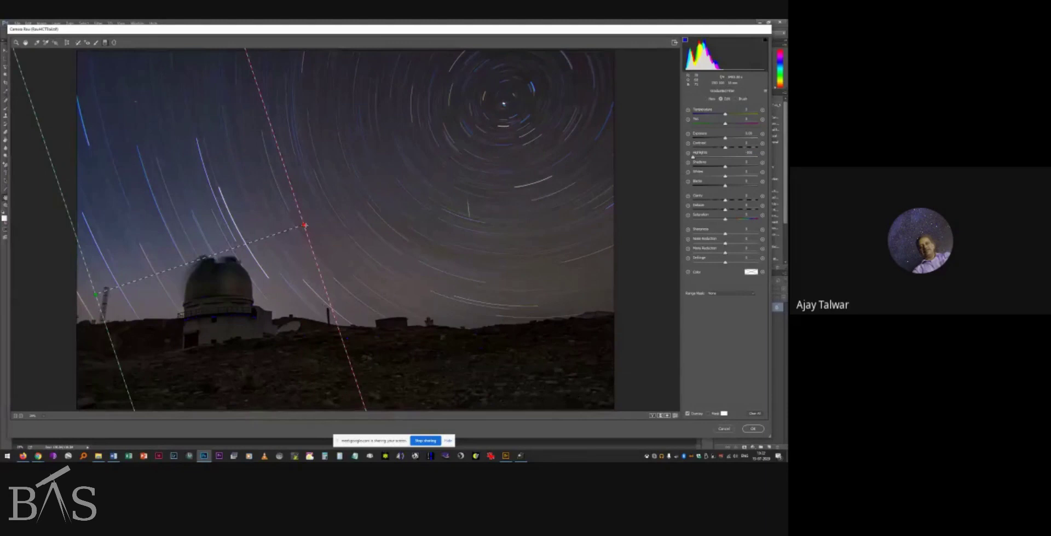
{"action": "left_click_drag", "start_coordinate": [304, 225], "coordinate": [346, 115]}
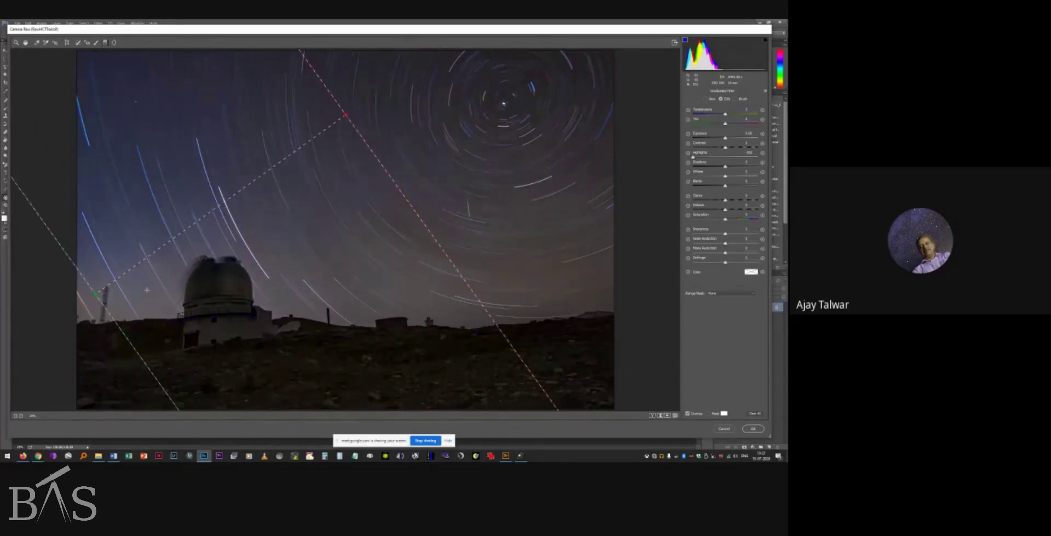
{"action": "left_click_drag", "start_coordinate": [96, 294], "coordinate": [131, 327]}
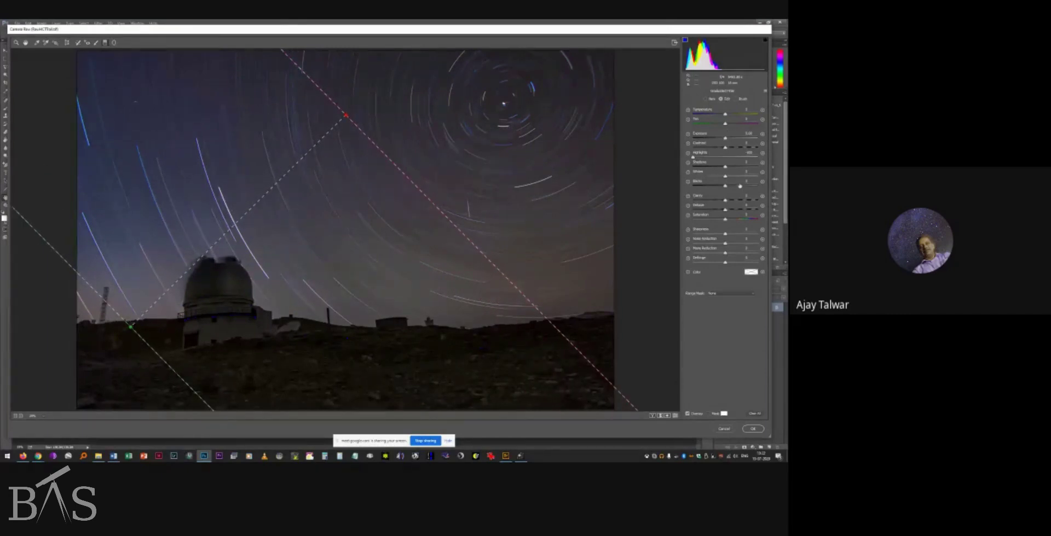
{"action": "left_click", "coordinate": [699, 157]}
{"action": "mouse_move", "coordinate": [699, 158]}
{"action": "left_mouse_down"}
{"action": "mouse_move", "coordinate": [704, 177]}
{"action": "mouse_move", "coordinate": [705, 158]}
{"action": "mouse_move", "coordinate": [715, 159]}
{"action": "left_mouse_up"}
Return to the basic adjustments and warm the star-trail image's colour temperature slightly.
{"action": "left_click", "coordinate": [16, 42]}
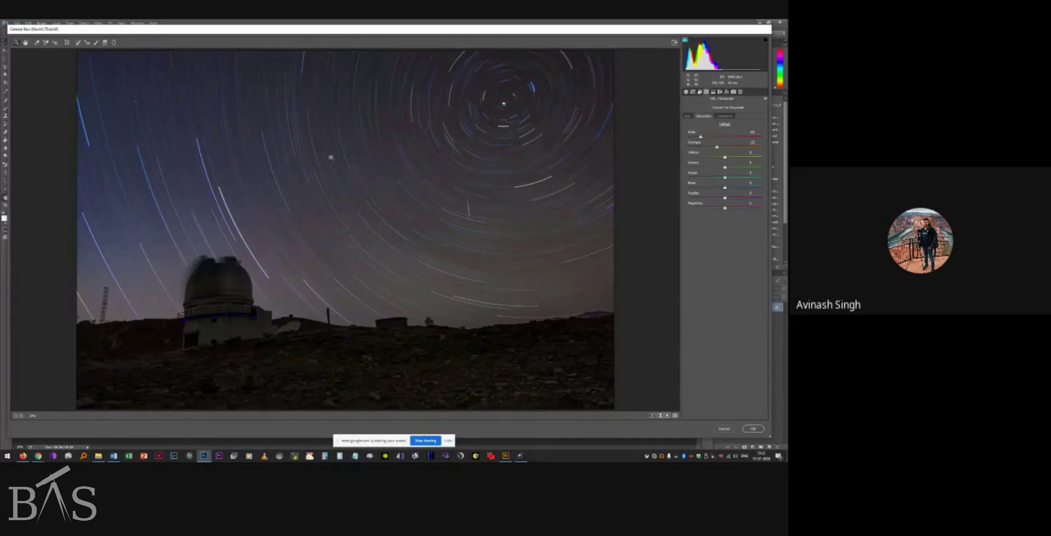
{"action": "left_click", "coordinate": [686, 92]}
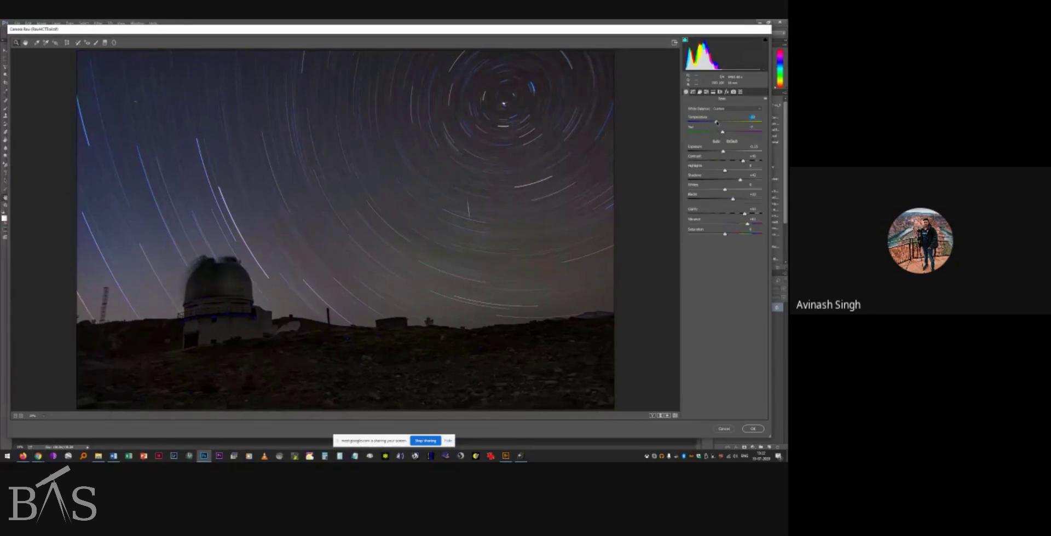
{"action": "left_click_drag", "start_coordinate": [719, 123], "coordinate": [717, 123]}
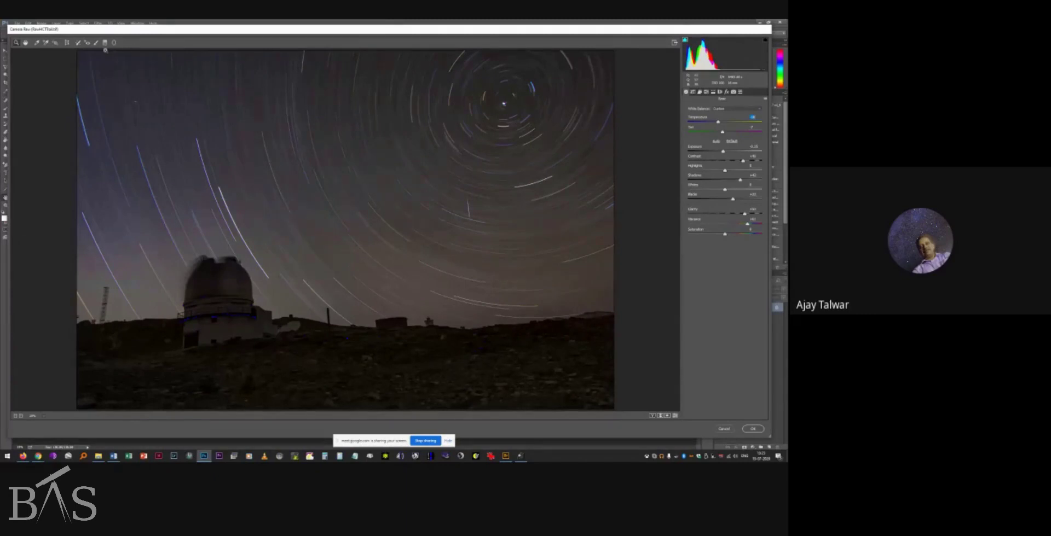
Delete the graduated filter and apply the Camera Raw edits to the star-trail image.
{"action": "left_click", "coordinate": [104, 43]}
{"action": "left_click_drag", "start_coordinate": [130, 326], "coordinate": [330, 130]}
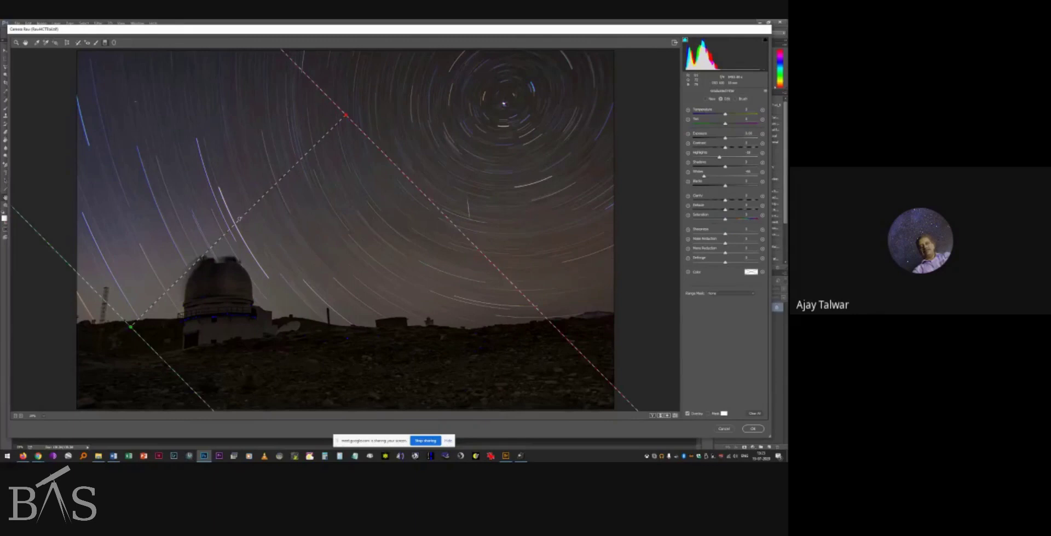
{"action": "key", "text": "Delete"}
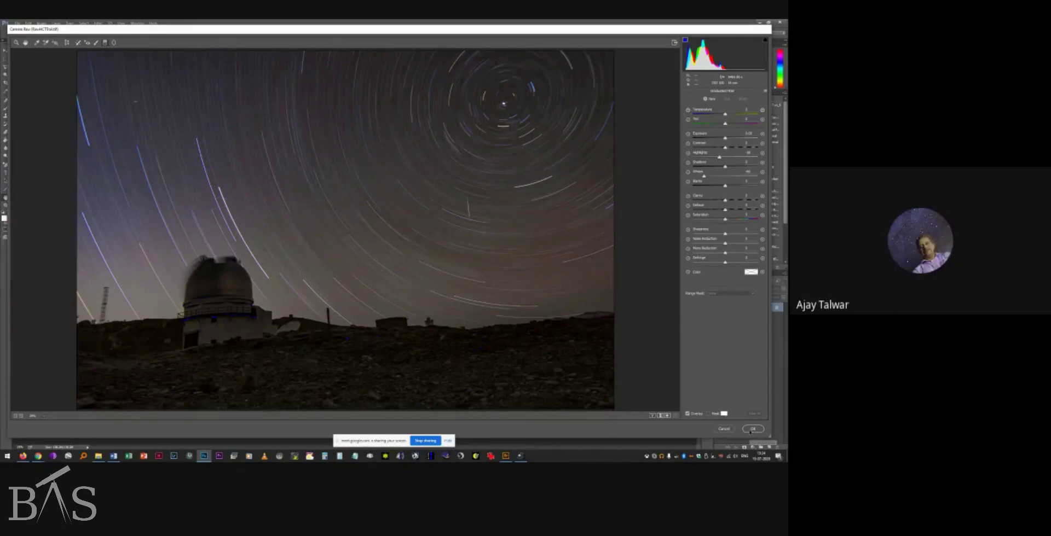
{"action": "left_click", "coordinate": [752, 429]}
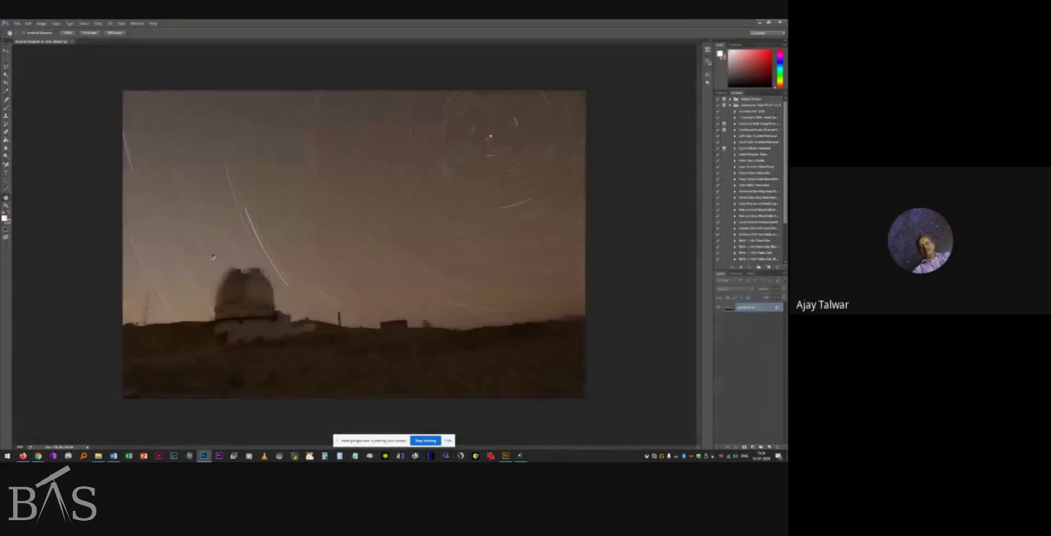
Abandon closing the star-trail image, try to launch the GradientXTerminator filter and cancel its registration dialog.
{"action": "left_click", "coordinate": [74, 42]}
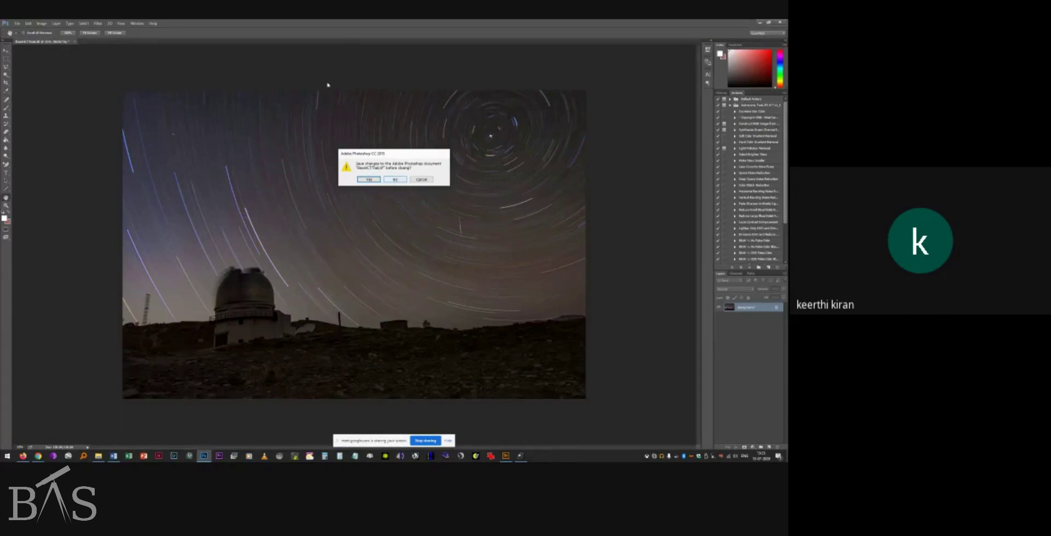
{"action": "left_click", "coordinate": [96, 25]}
{"action": "left_click", "coordinate": [392, 179]}
{"action": "left_click", "coordinate": [97, 23]}
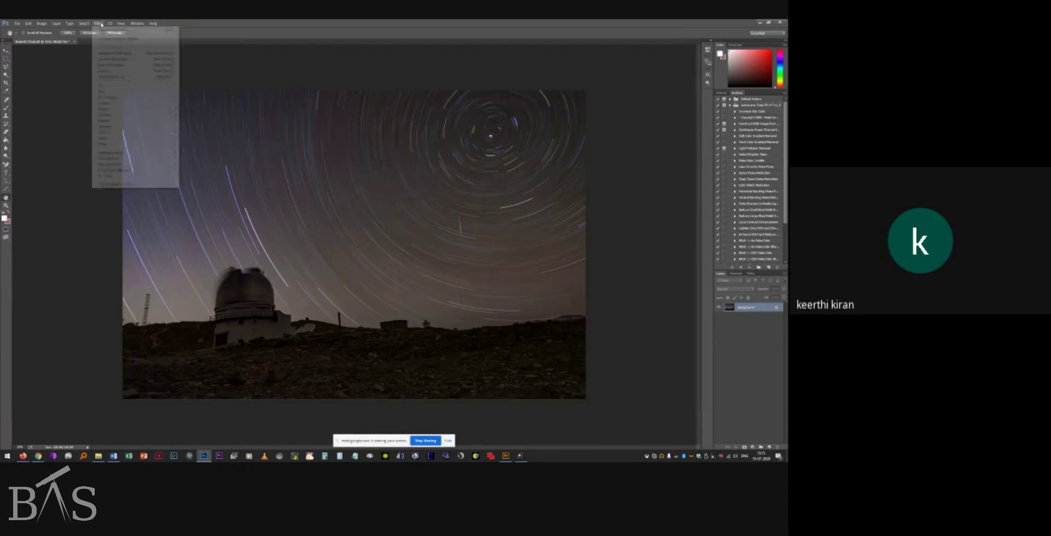
{"action": "mouse_move", "coordinate": [125, 174]}
{"action": "left_click", "coordinate": [201, 173]}
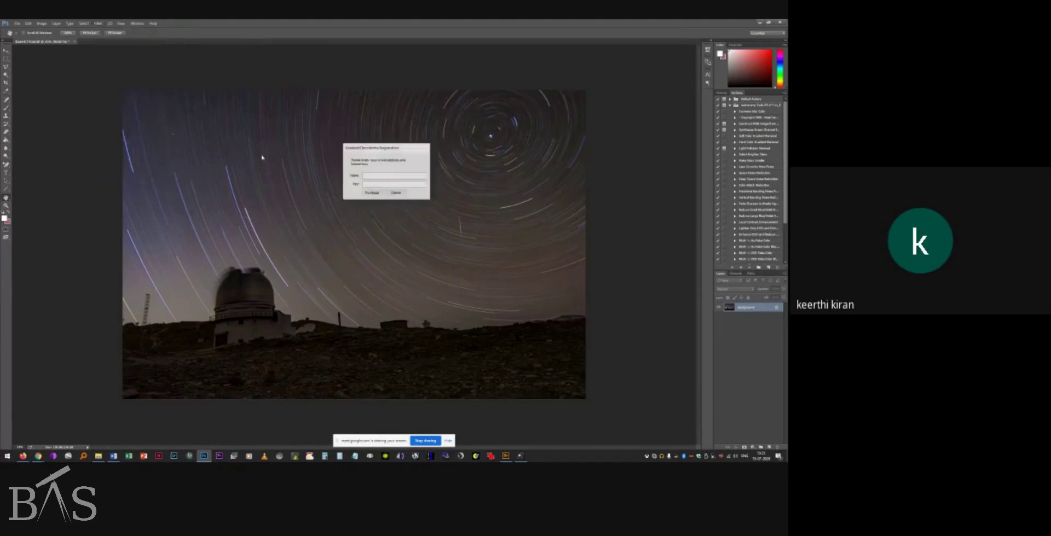
{"action": "left_click", "coordinate": [396, 193]}
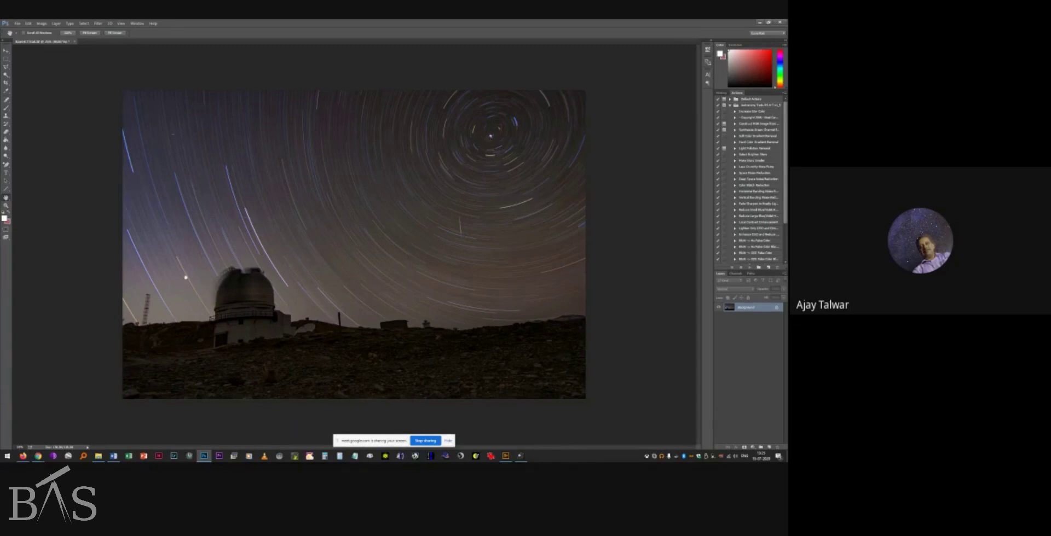
Close the star-trail image without saving and open the fourth participant's folder inside BAS Camera Raw Webinar.
{"action": "left_click", "coordinate": [75, 42]}
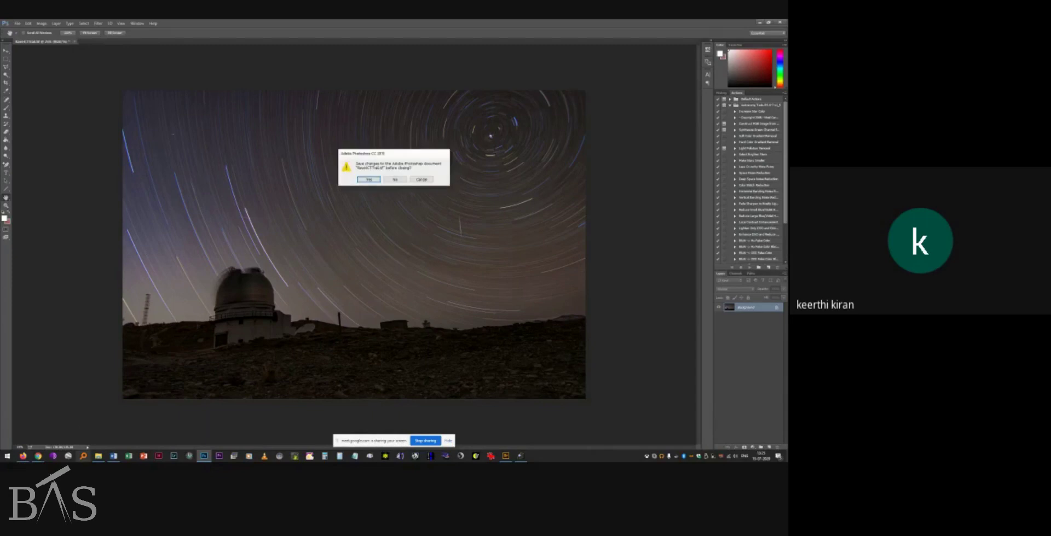
{"action": "left_click", "coordinate": [400, 181]}
{"action": "left_click", "coordinate": [98, 456]}
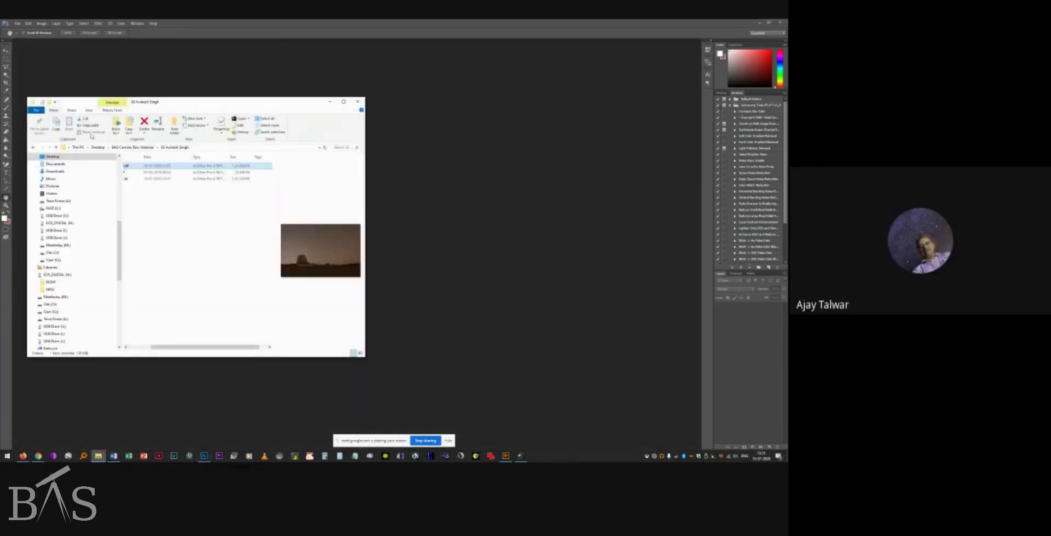
{"action": "left_click", "coordinate": [139, 148]}
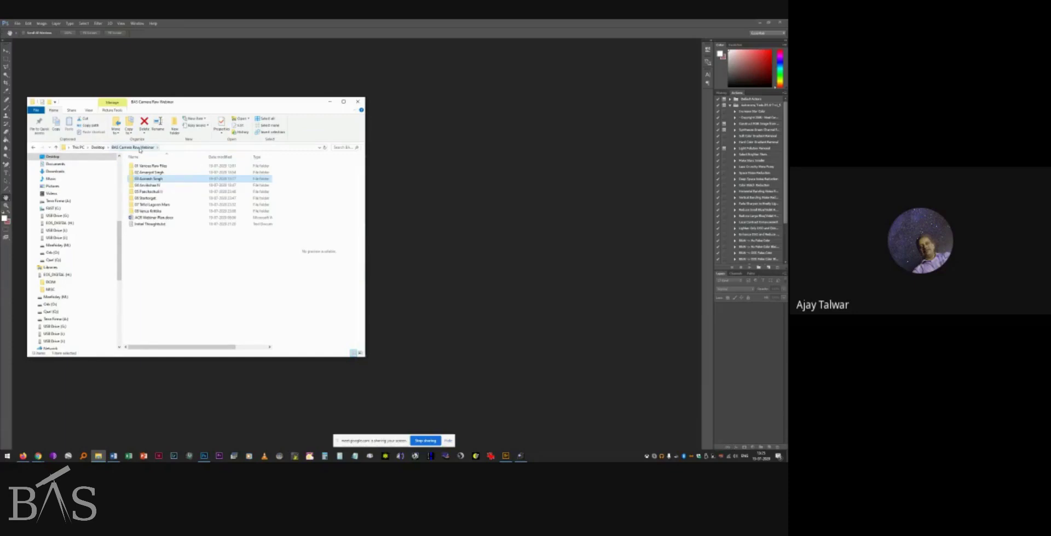
{"action": "double_click", "coordinate": [148, 186]}
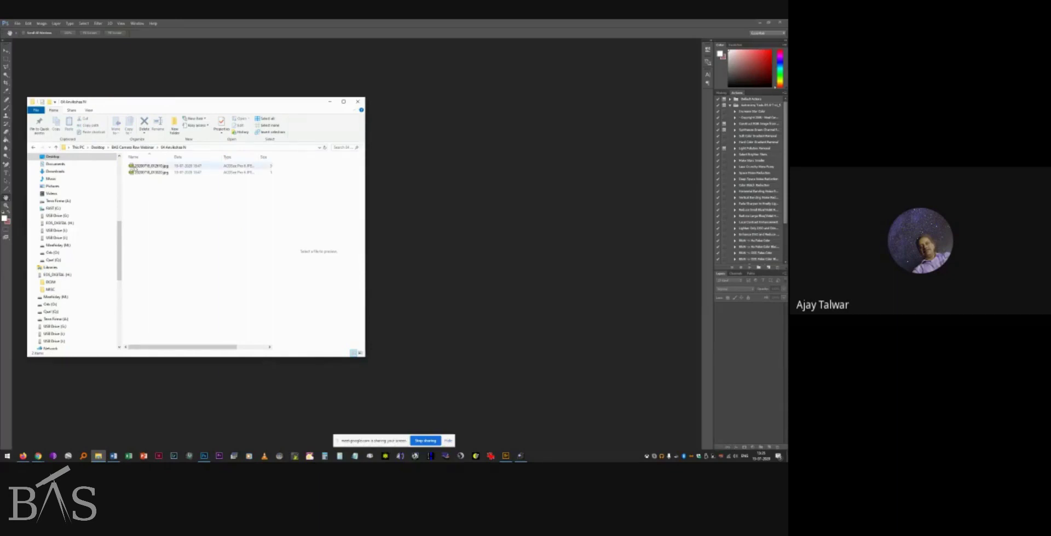
Open the folder's first JPEG, the full-moon photo, in Photoshop and start the Camera Raw Filter on it.
{"action": "left_click", "coordinate": [135, 166]}
{"action": "left_click_drag", "start_coordinate": [131, 167], "coordinate": [448, 191]}
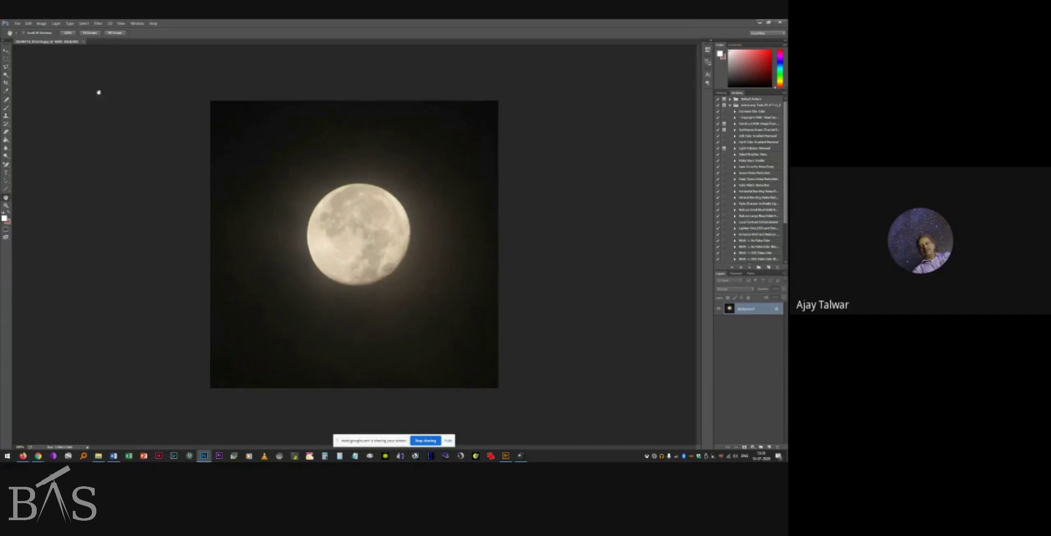
{"action": "left_click", "coordinate": [98, 23]}
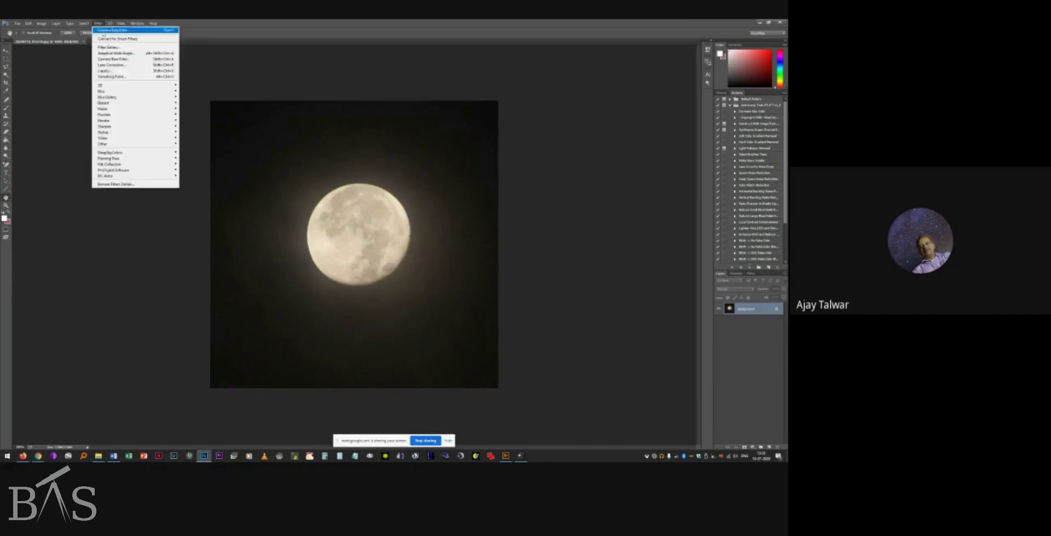
{"action": "left_click", "coordinate": [112, 58]}
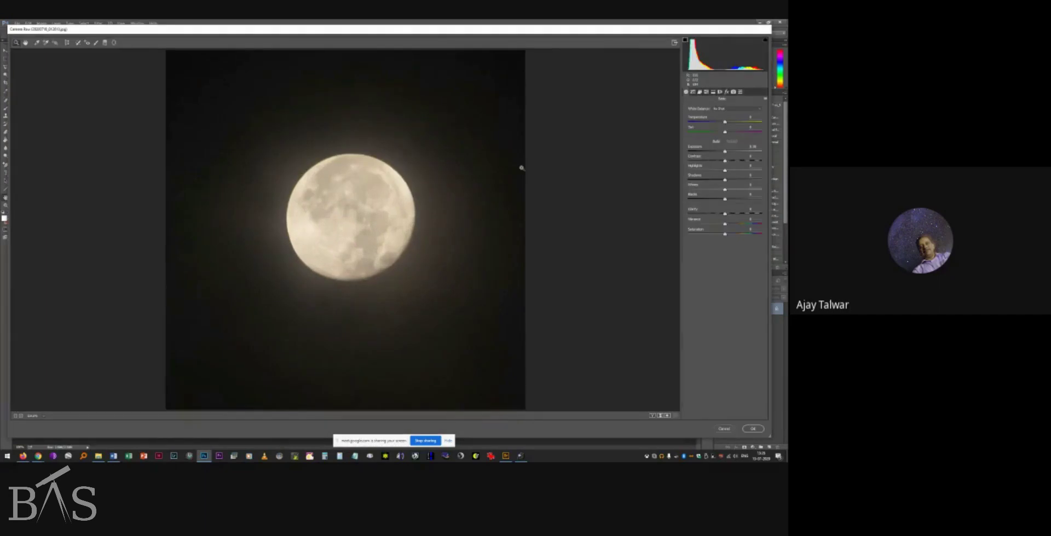
Try a higher Clarity on the full-moon photo, discard it by cancelling Camera Raw, and close the image.
{"action": "mouse_move", "coordinate": [733, 214]}
{"action": "left_mouse_down"}
{"action": "mouse_move", "coordinate": [762, 215]}
{"action": "mouse_move", "coordinate": [750, 216]}
{"action": "left_mouse_up"}
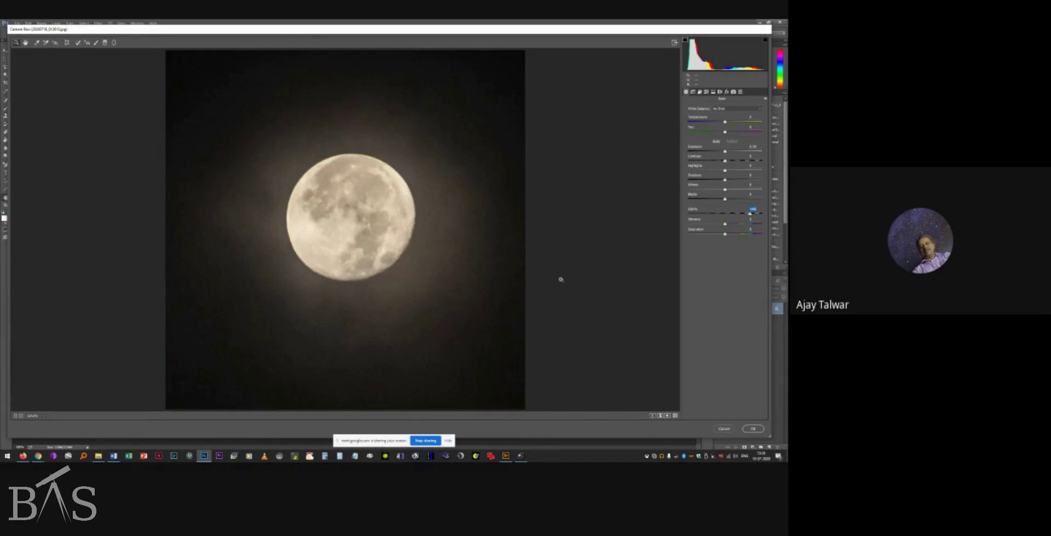
{"action": "left_click", "coordinate": [724, 429]}
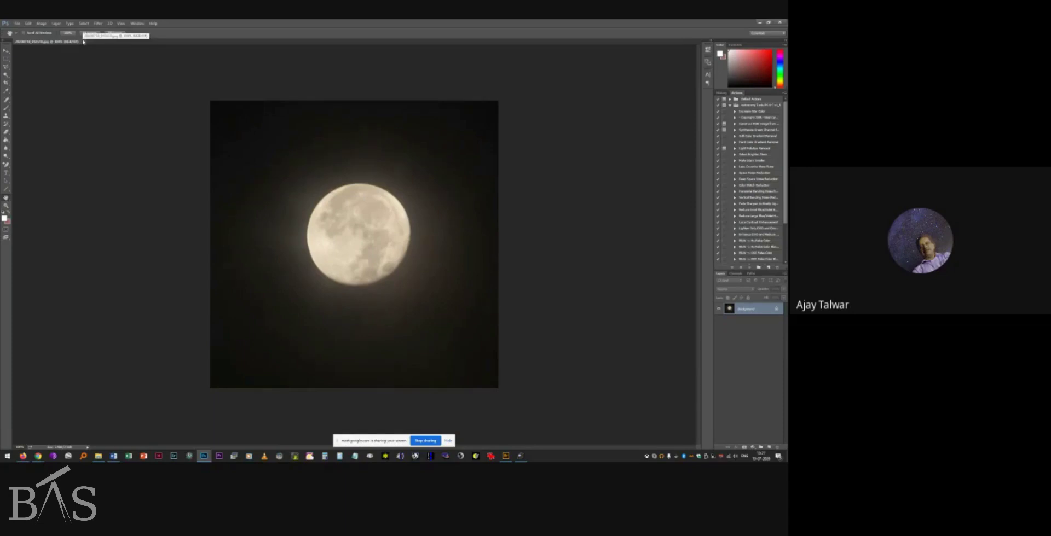
{"action": "left_click", "coordinate": [82, 42]}
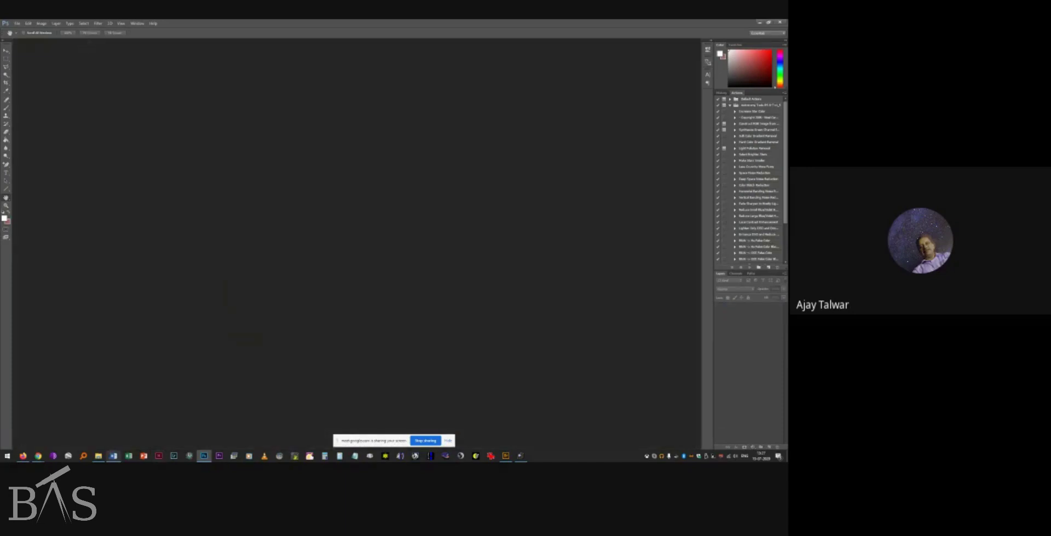
Open the 07 Trifid Lagoon Mars folder inside BAS Camera Raw Webinar and load its first lagoon nebula CR2 frame into Photoshop's Camera Raw.
{"action": "mouse_move", "coordinate": [99, 456]}
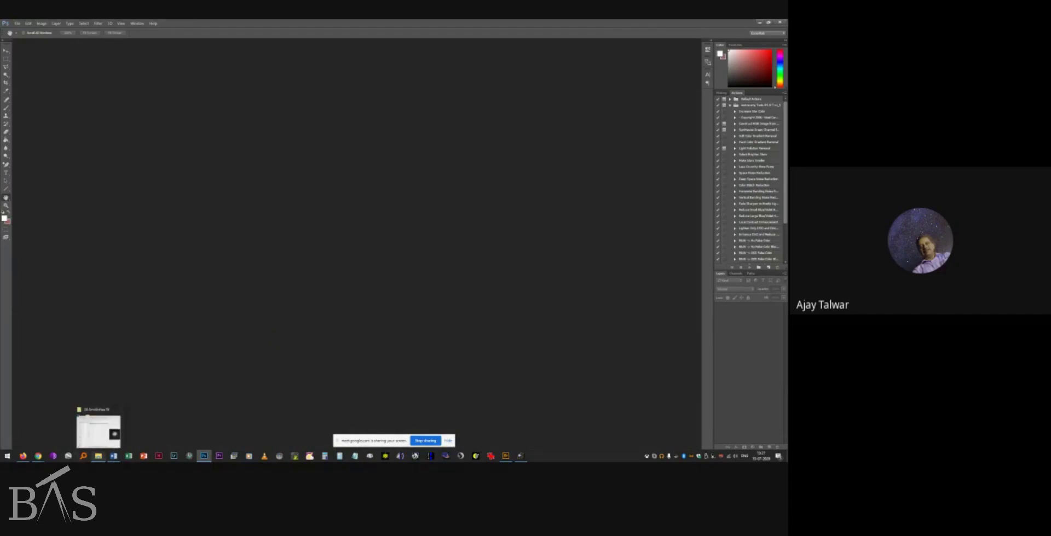
{"action": "left_click", "coordinate": [99, 429]}
{"action": "left_click", "coordinate": [134, 148]}
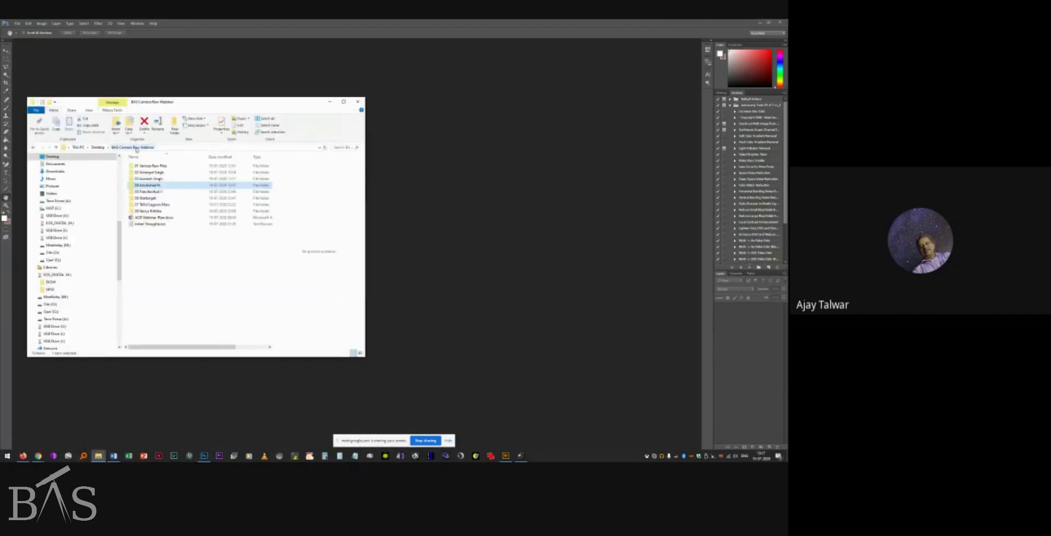
{"action": "left_click", "coordinate": [151, 206]}
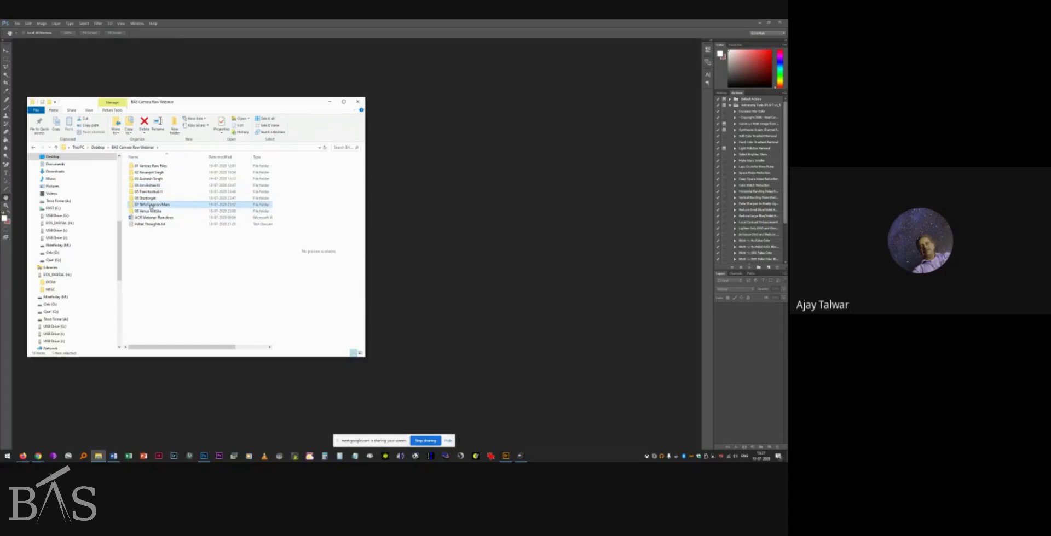
{"action": "double_click", "coordinate": [151, 206]}
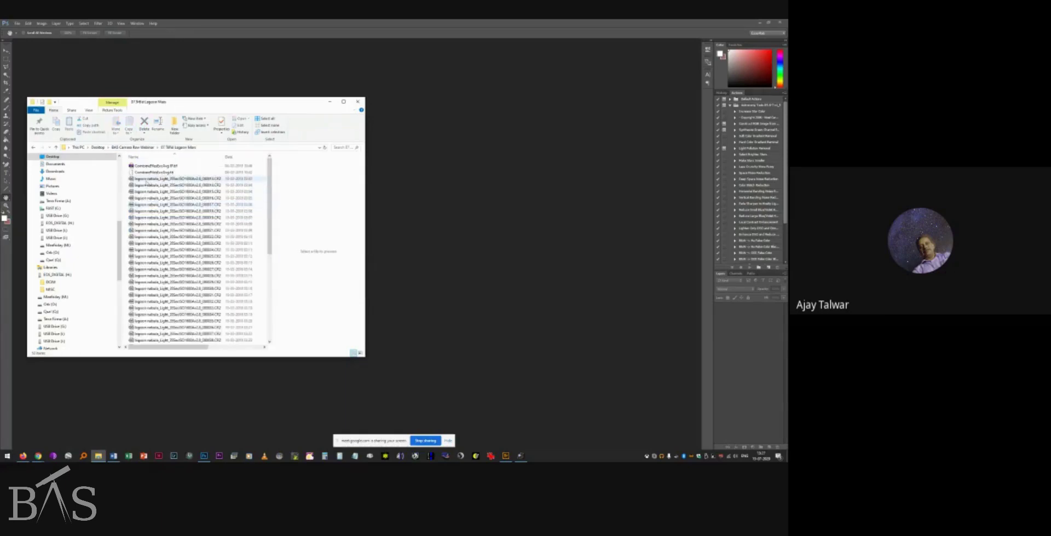
{"action": "left_click", "coordinate": [145, 181]}
{"action": "left_click_drag", "start_coordinate": [145, 180], "coordinate": [408, 181]}
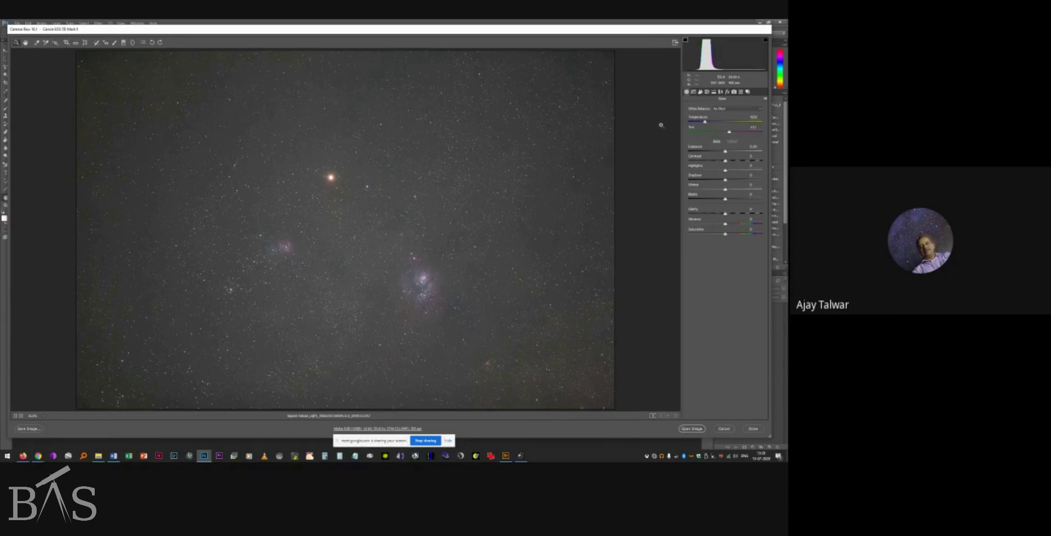
Try enabling the lens profile corrections on the single lagoon nebula frame.
{"action": "left_click", "coordinate": [719, 92]}
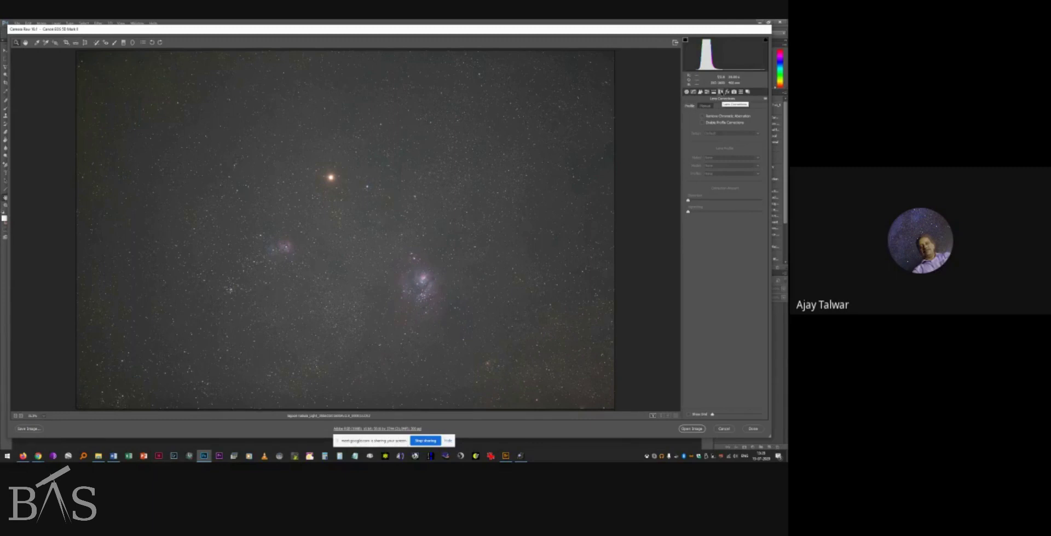
{"action": "left_click", "coordinate": [702, 122]}
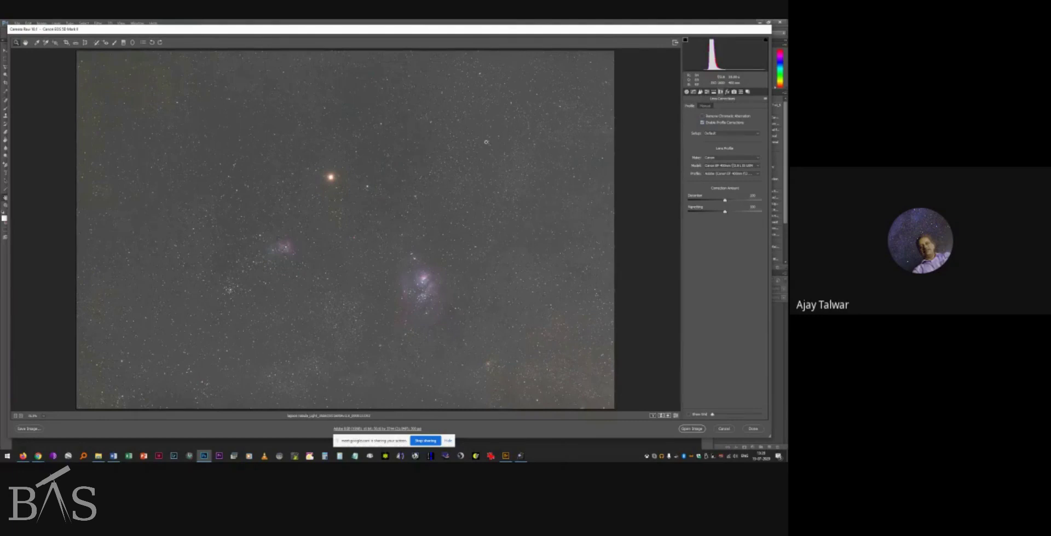
{"action": "left_click", "coordinate": [705, 106]}
Switch to File Explorer and select all the lagoon nebula CR2 frames in the Trifid Lagoon Mars folder.
{"action": "left_click", "coordinate": [97, 456]}
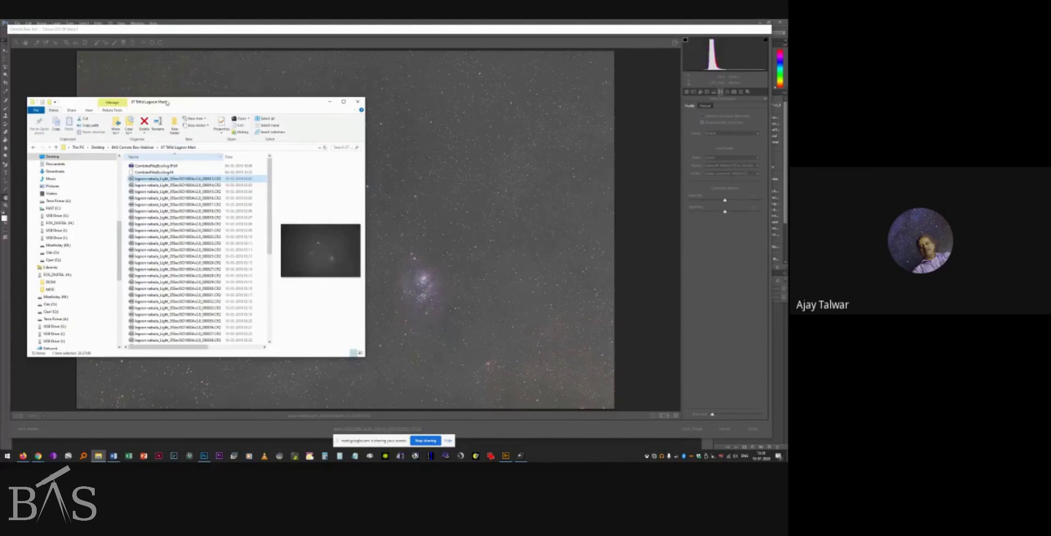
{"action": "double_click", "coordinate": [167, 103]}
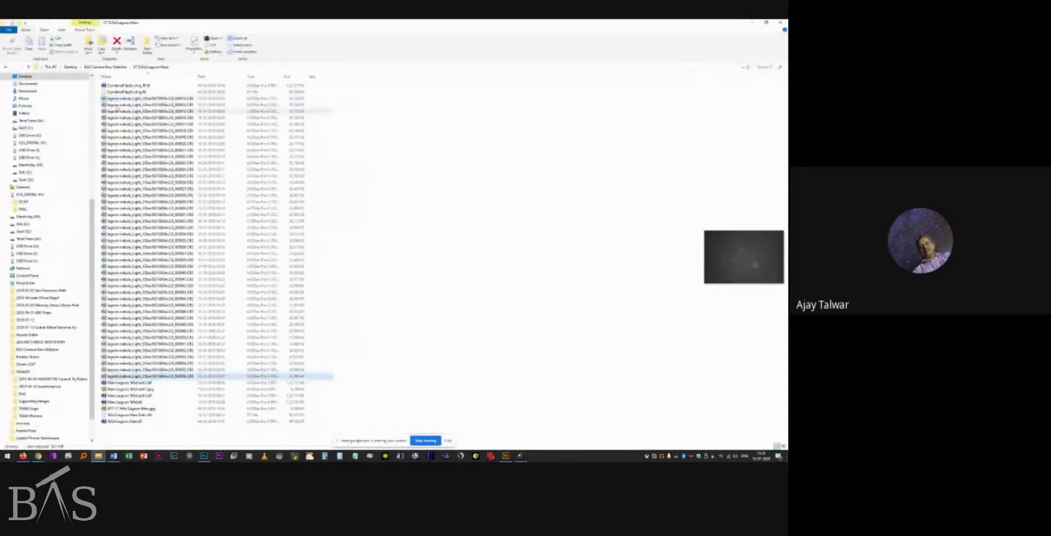
{"action": "left_click", "coordinate": [118, 99], "text": "shift"}
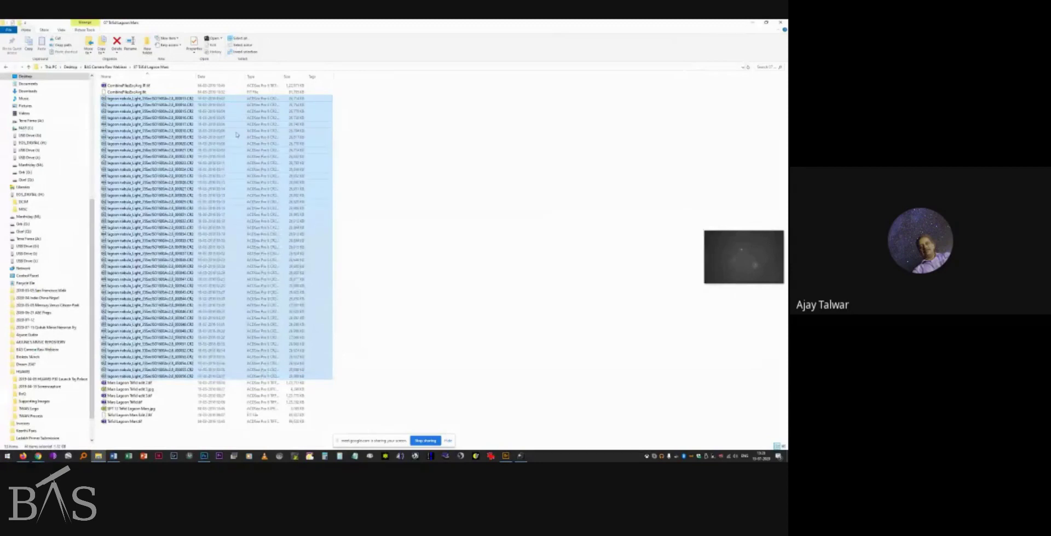
{"action": "left_click", "coordinate": [754, 23]}
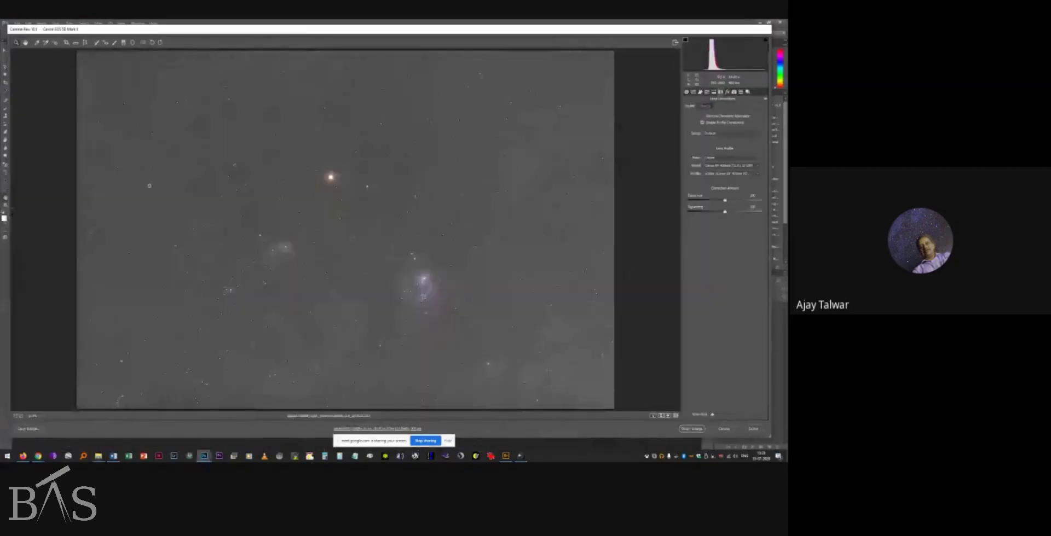
Cancel the single-frame Camera Raw session and open all the selected CR2 frames together in Camera Raw.
{"action": "left_click", "coordinate": [725, 429]}
{"action": "left_click", "coordinate": [98, 456]}
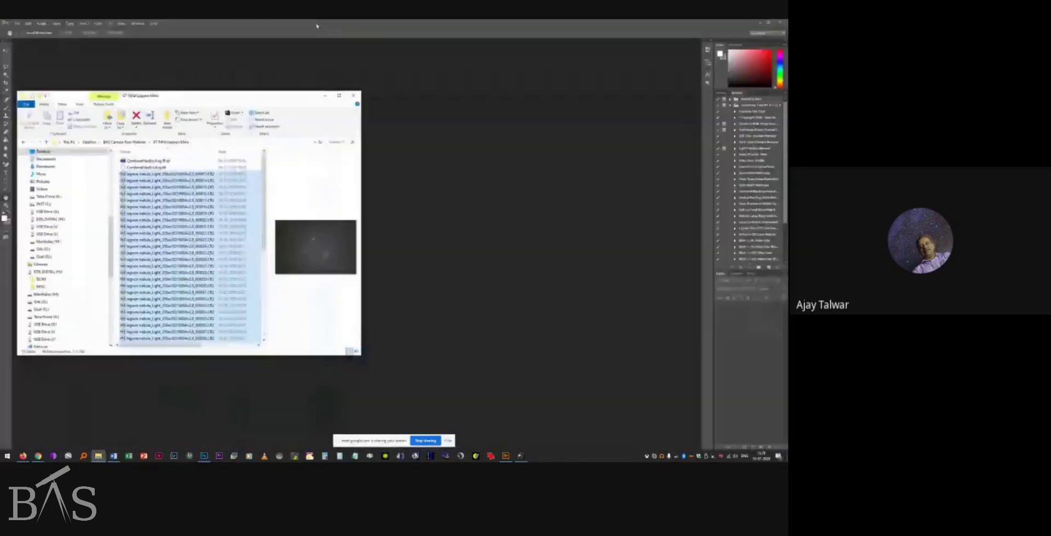
{"action": "key", "text": "super+Down"}
{"action": "left_click_drag", "start_coordinate": [136, 181], "coordinate": [464, 160]}
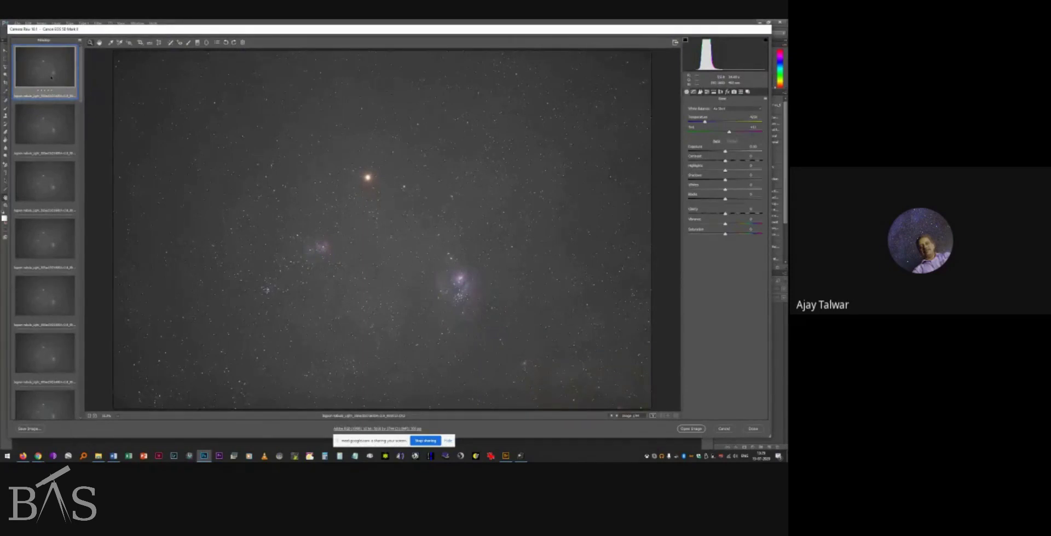
Select all the frames with highlight clipping warnings on, and enable chromatic aberration removal and lens profile corrections for them.
{"action": "key", "text": "ctrl+a"}
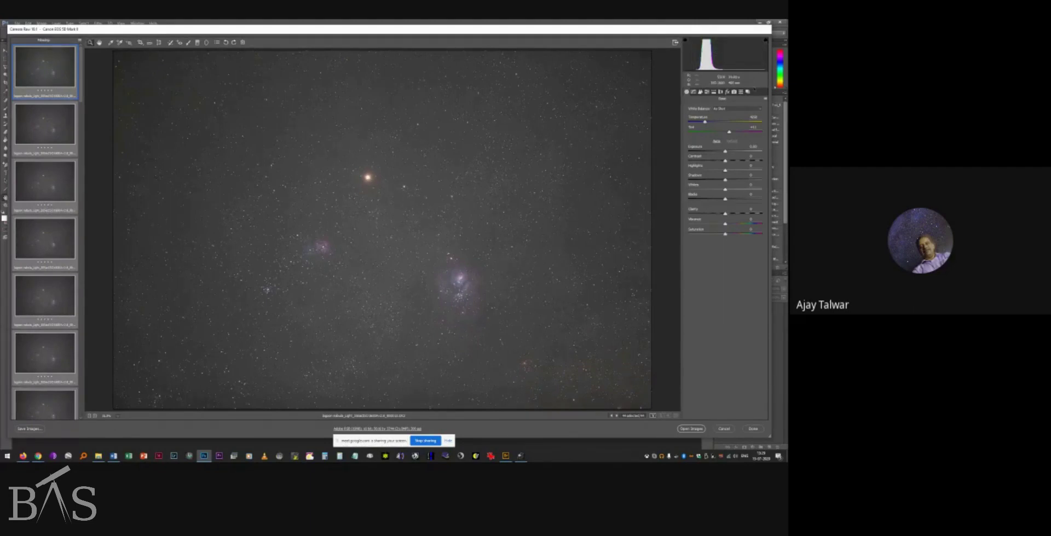
{"action": "left_click", "coordinate": [766, 40]}
{"action": "left_click", "coordinate": [720, 91]}
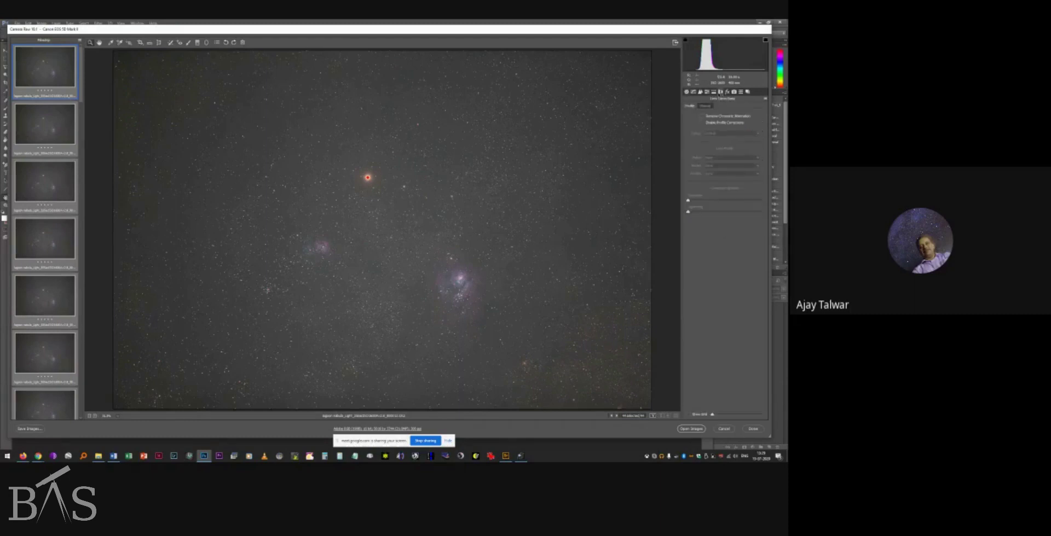
{"action": "left_click", "coordinate": [702, 123]}
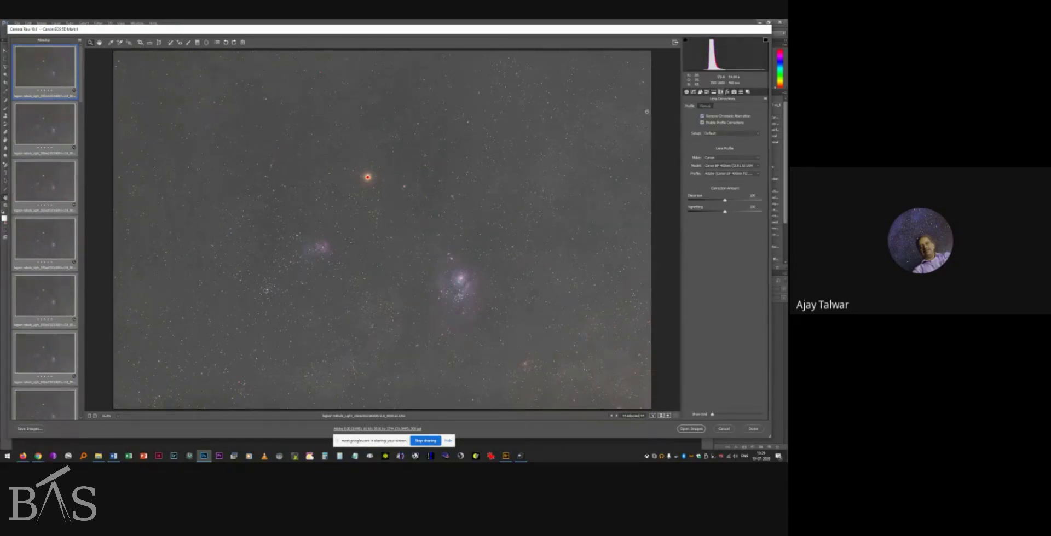
Raise the Luminance noise reduction for all the selected lagoon nebula frames.
{"action": "left_click", "coordinate": [121, 417]}
{"action": "left_click", "coordinate": [122, 354]}
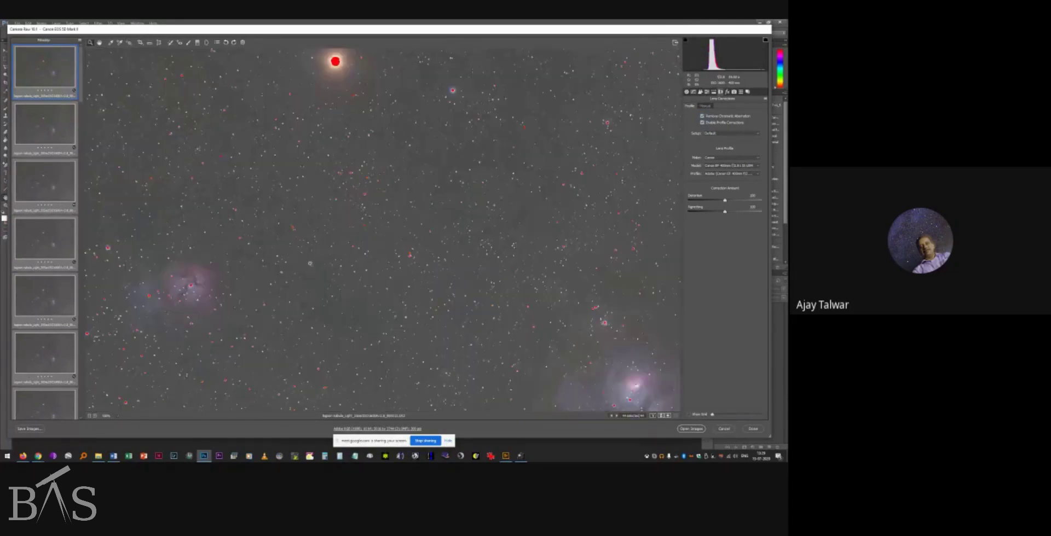
{"action": "left_click", "coordinate": [701, 92]}
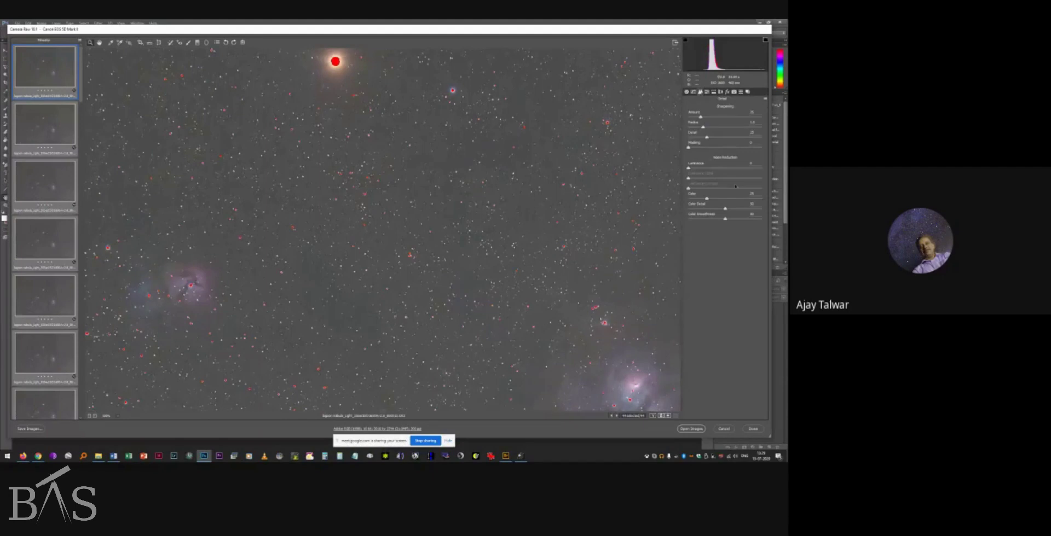
{"action": "left_click_drag", "start_coordinate": [688, 168], "coordinate": [710, 171]}
Lower Highlights and Whites to recover the clipped stars, and raise Vibrance slightly for all frames.
{"action": "left_click", "coordinate": [687, 92]}
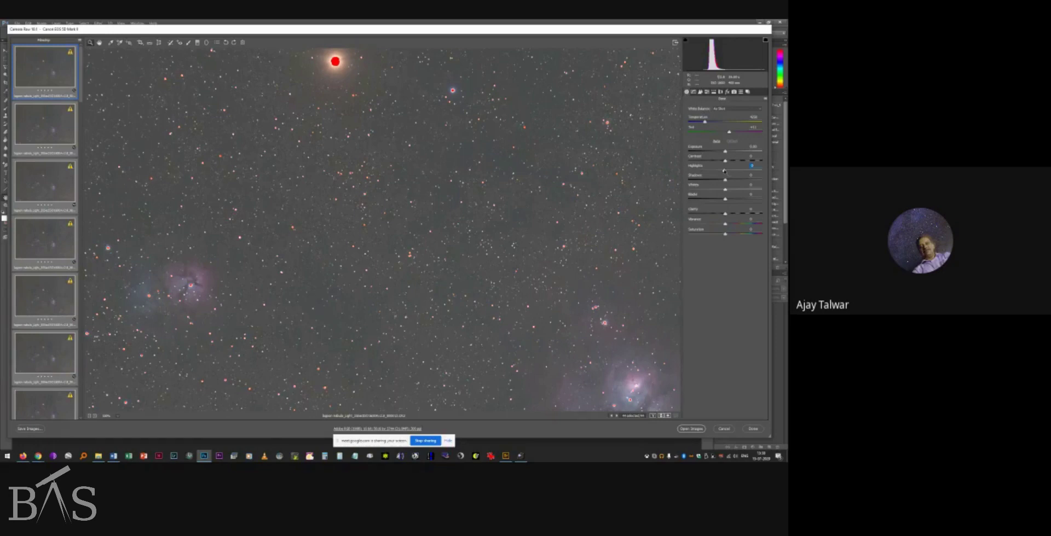
{"action": "left_click_drag", "start_coordinate": [724, 171], "coordinate": [705, 171]}
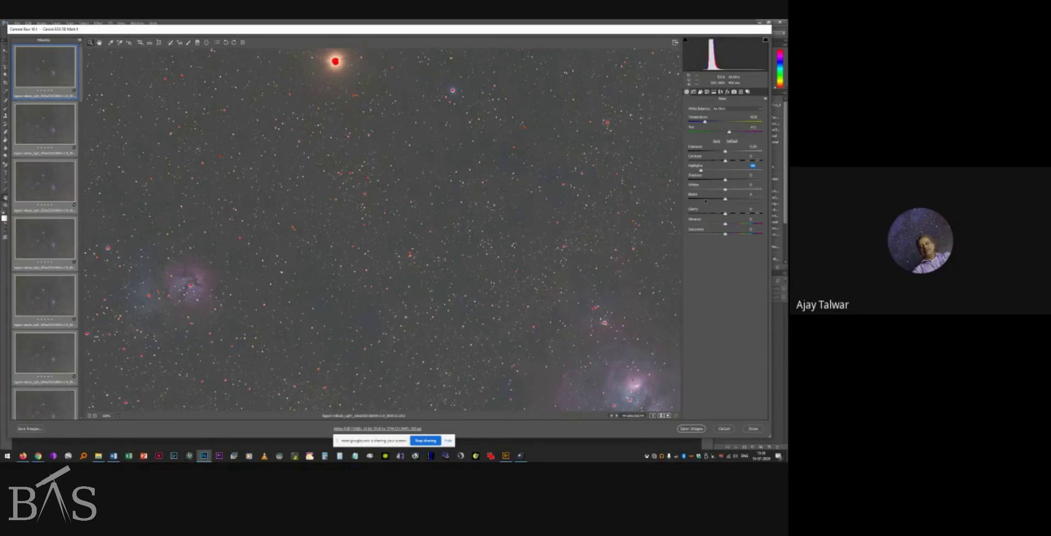
{"action": "left_click_drag", "start_coordinate": [725, 189], "coordinate": [704, 190]}
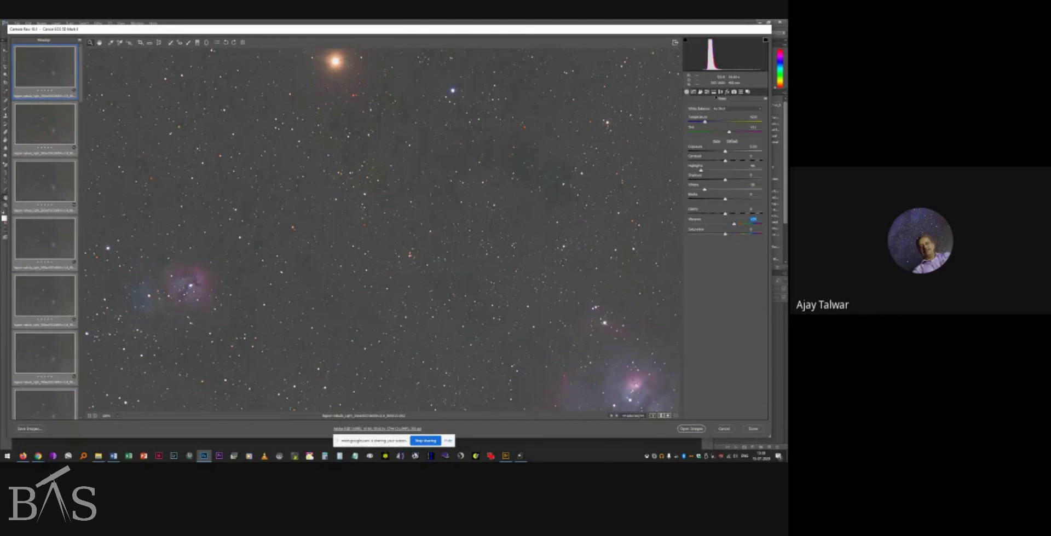
Add a little highlight saturation in Split Toning and set a custom white balance with the White Balance tool.
{"action": "left_click", "coordinate": [713, 92]}
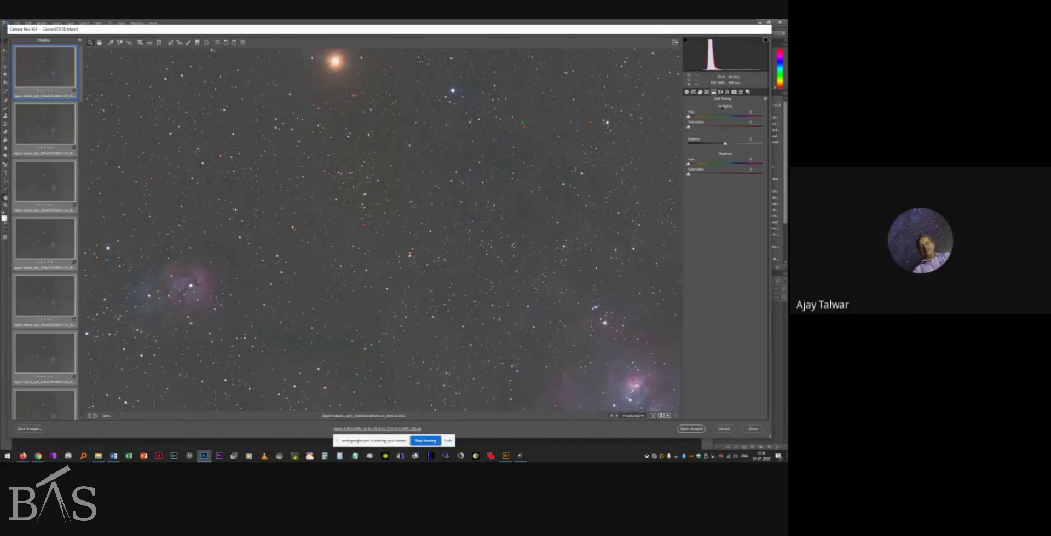
{"action": "left_click_drag", "start_coordinate": [689, 128], "coordinate": [697, 129]}
{"action": "double_click", "coordinate": [99, 42]}
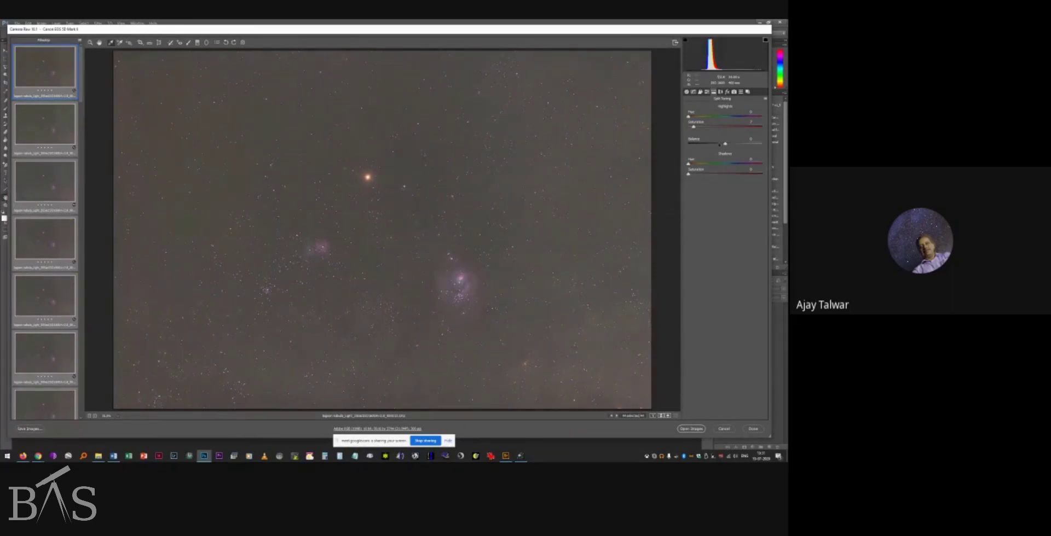
Cool the Temperature slightly, increase Clarity and strongly reduce Blacks for all the nebula frames.
{"action": "left_click", "coordinate": [687, 92]}
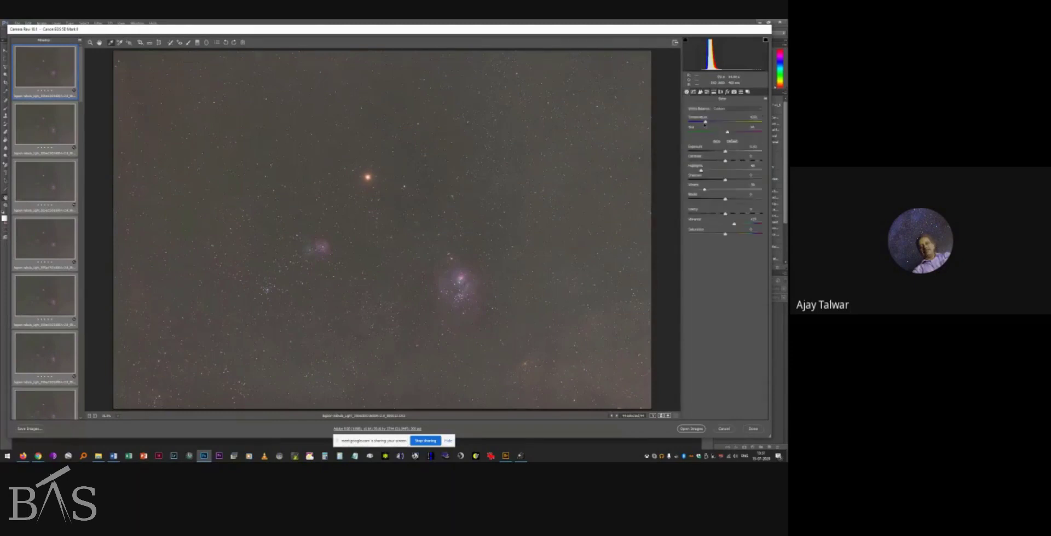
{"action": "left_click_drag", "start_coordinate": [705, 122], "coordinate": [703, 122]}
{"action": "left_click_drag", "start_coordinate": [726, 214], "coordinate": [737, 216]}
{"action": "left_click_drag", "start_coordinate": [725, 200], "coordinate": [696, 200]}
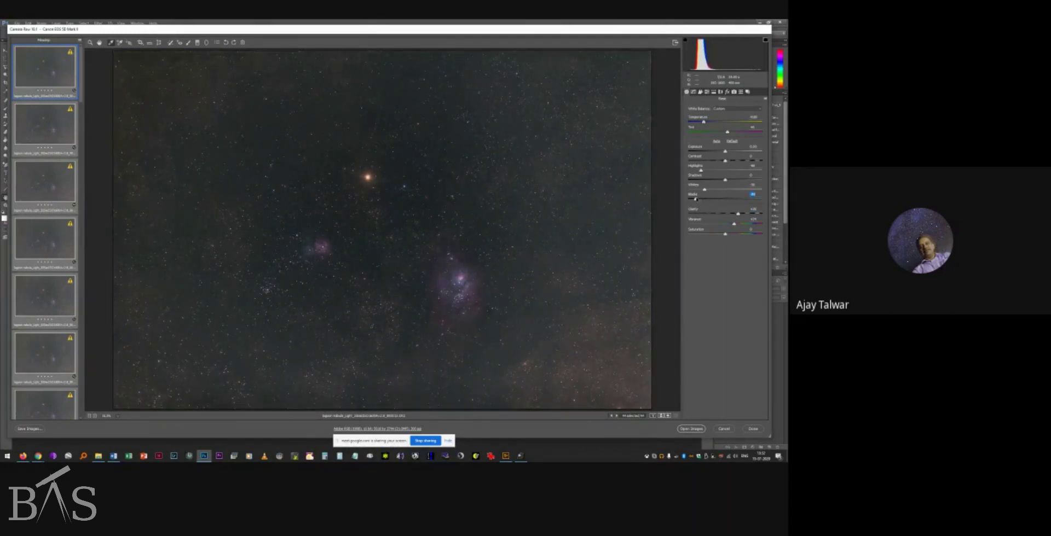
Reduce Shadows slightly, raise Exposure by more than one stop and lower Blacks a little further.
{"action": "left_click_drag", "start_coordinate": [725, 180], "coordinate": [718, 181]}
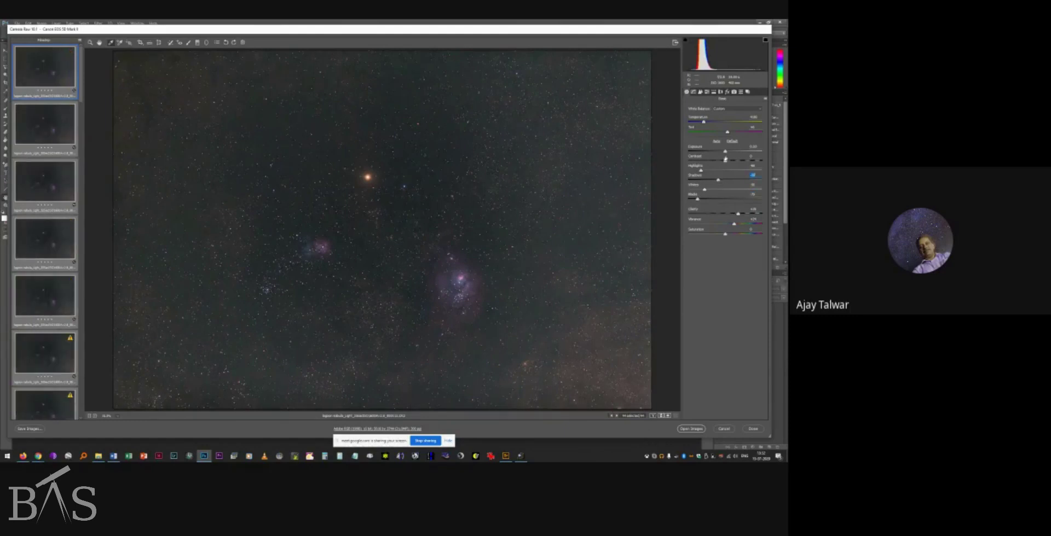
{"action": "left_click_drag", "start_coordinate": [725, 152], "coordinate": [735, 152]}
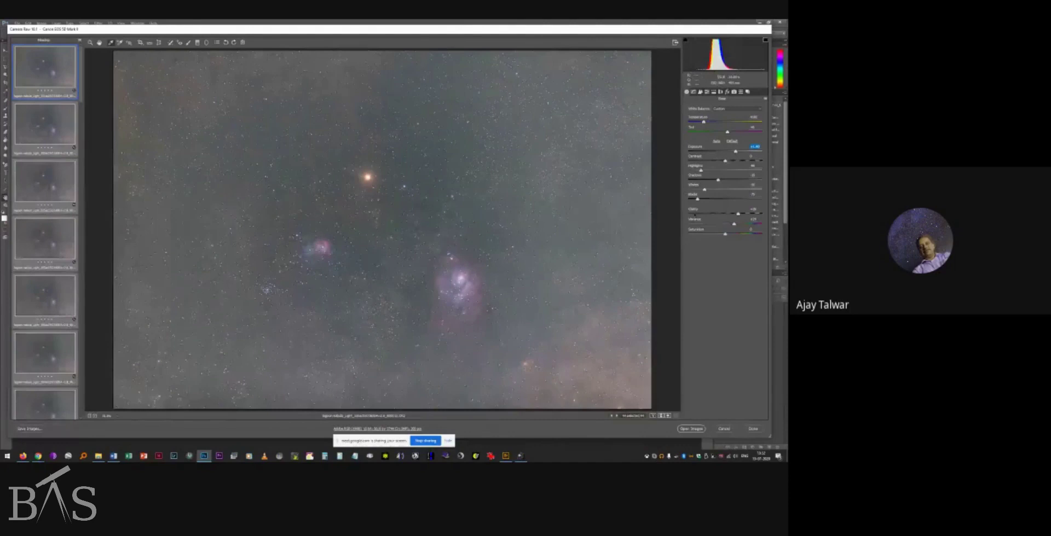
{"action": "left_click_drag", "start_coordinate": [697, 199], "coordinate": [694, 198]}
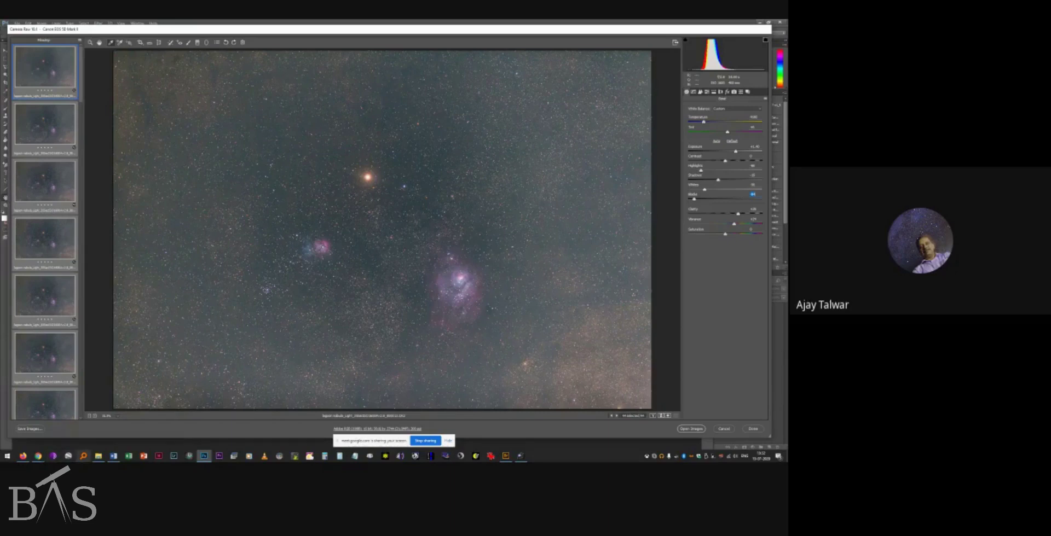
View the combined TIFF at the start of the Trifid Lagoon Mars folder in the full-screen viewer and close it.
{"action": "left_click", "coordinate": [98, 457]}
{"action": "left_click", "coordinate": [165, 100]}
{"action": "double_click", "coordinate": [174, 104]}
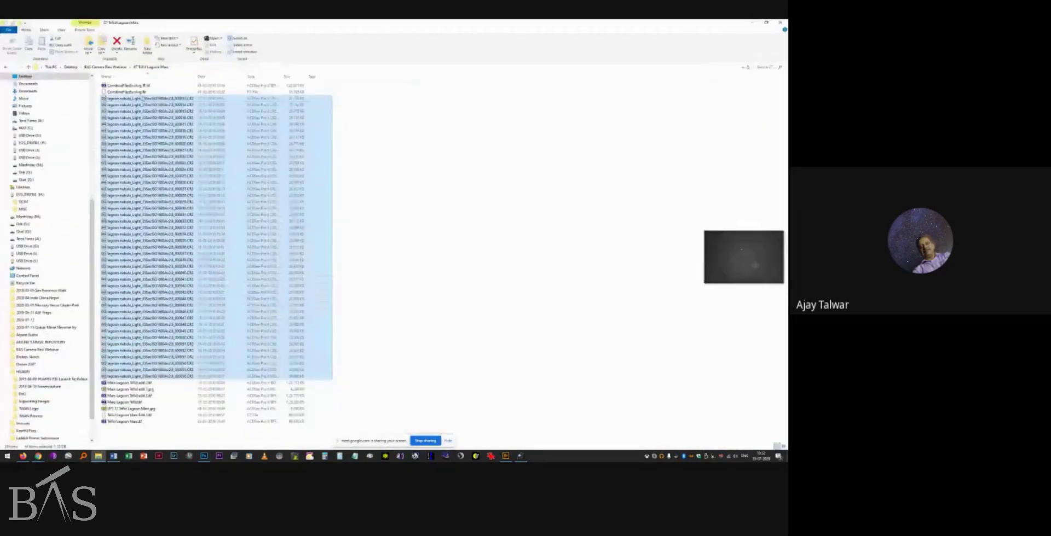
{"action": "left_click", "coordinate": [123, 86]}
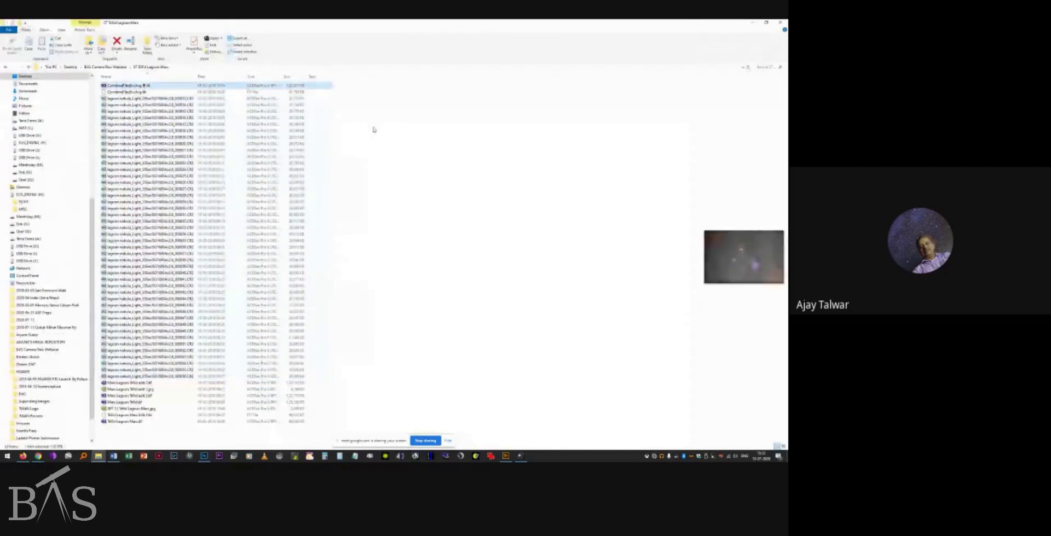
{"action": "key", "text": "Return"}
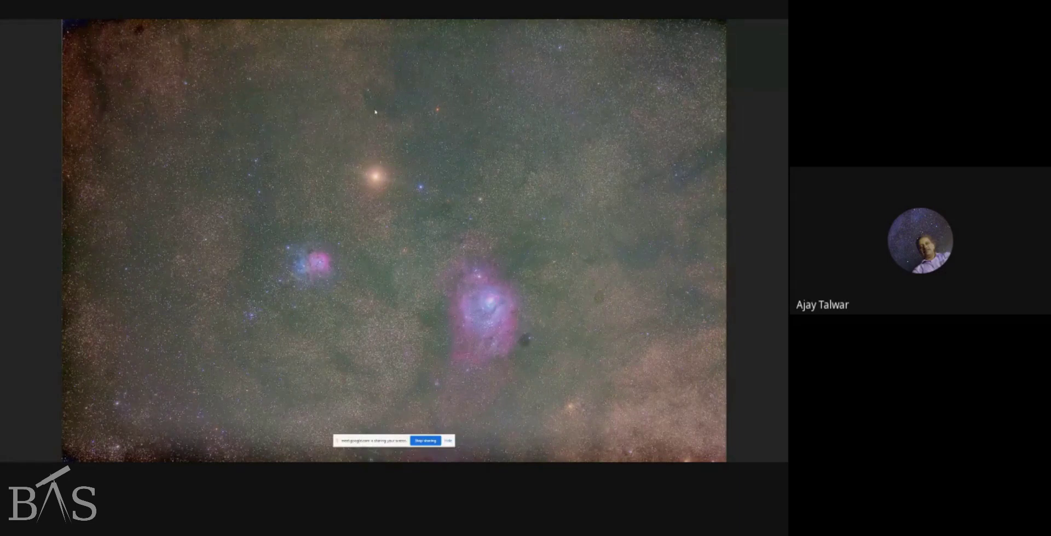
{"action": "key", "text": "Escape"}
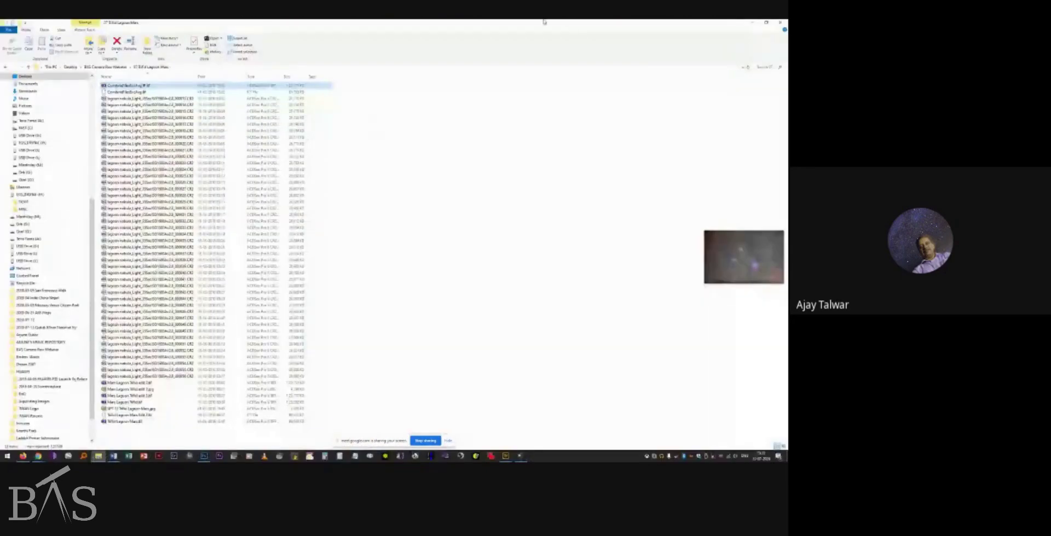
Put the Trifid Lagoon Mars folder window away, switch to the Google Meet call and read the newest chat messages.
{"action": "double_click", "coordinate": [527, 25]}
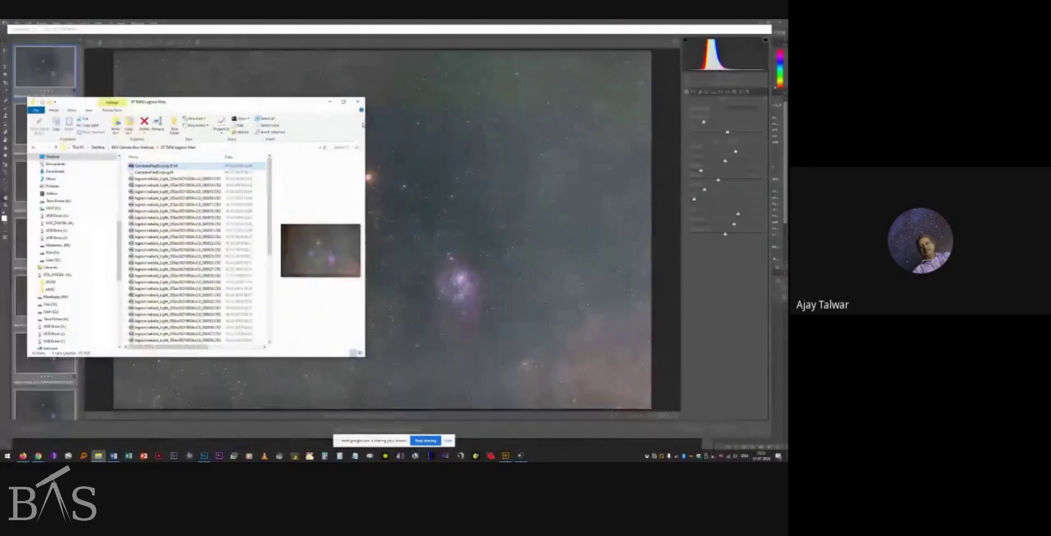
{"action": "left_click", "coordinate": [331, 100]}
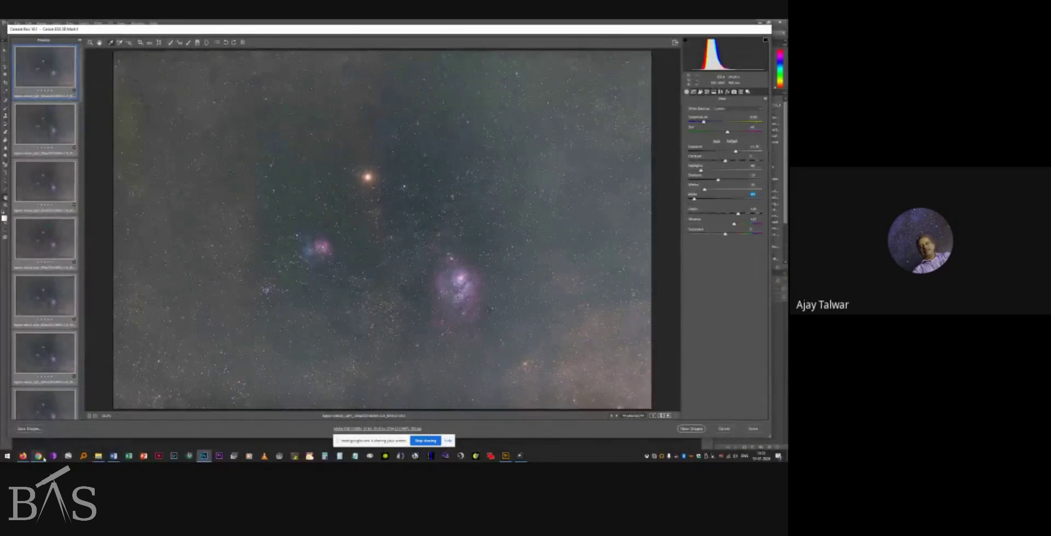
{"action": "left_click", "coordinate": [38, 456]}
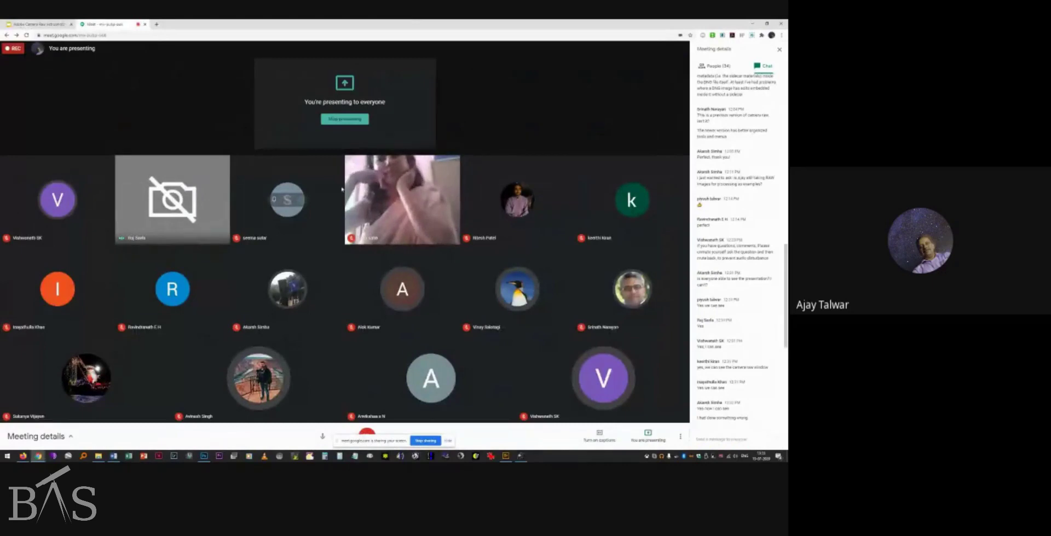
{"action": "scroll", "coordinate": [706, 341], "scroll_direction": "down", "scroll_amount": 2}
{"action": "scroll", "coordinate": [705, 341], "scroll_direction": "down", "scroll_amount": 3}
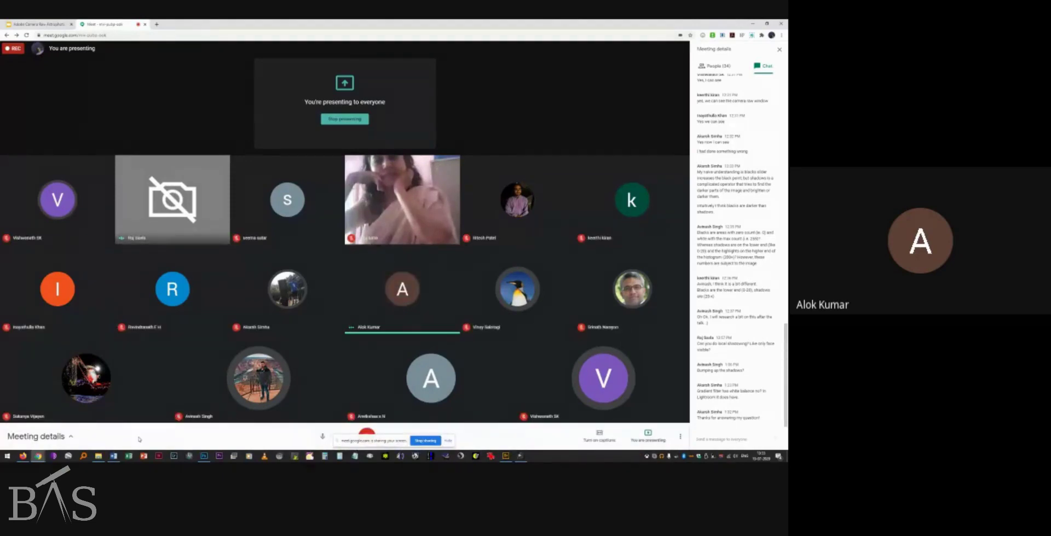
{"action": "mouse_move", "coordinate": [98, 458]}
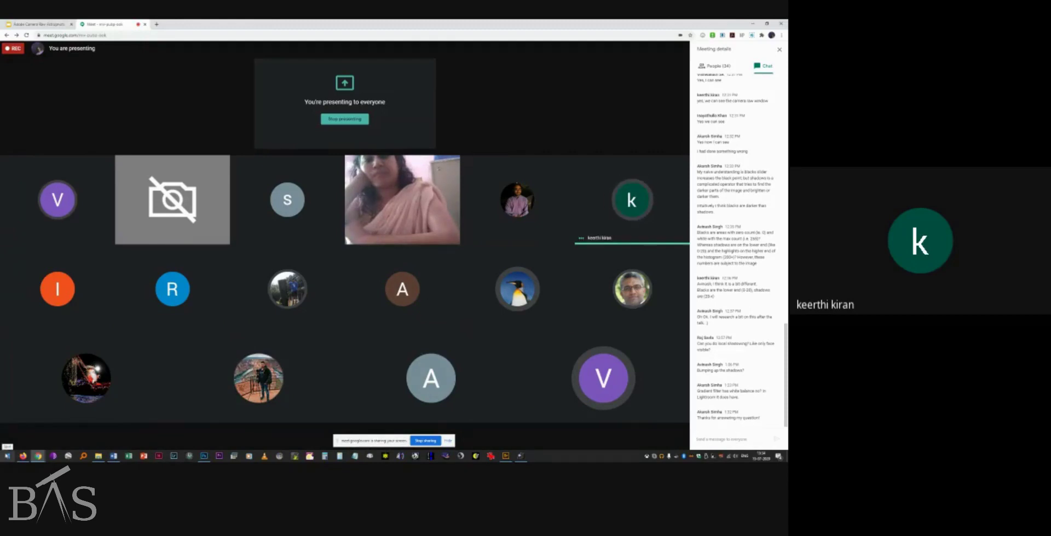
{"action": "mouse_move", "coordinate": [161, 222]}
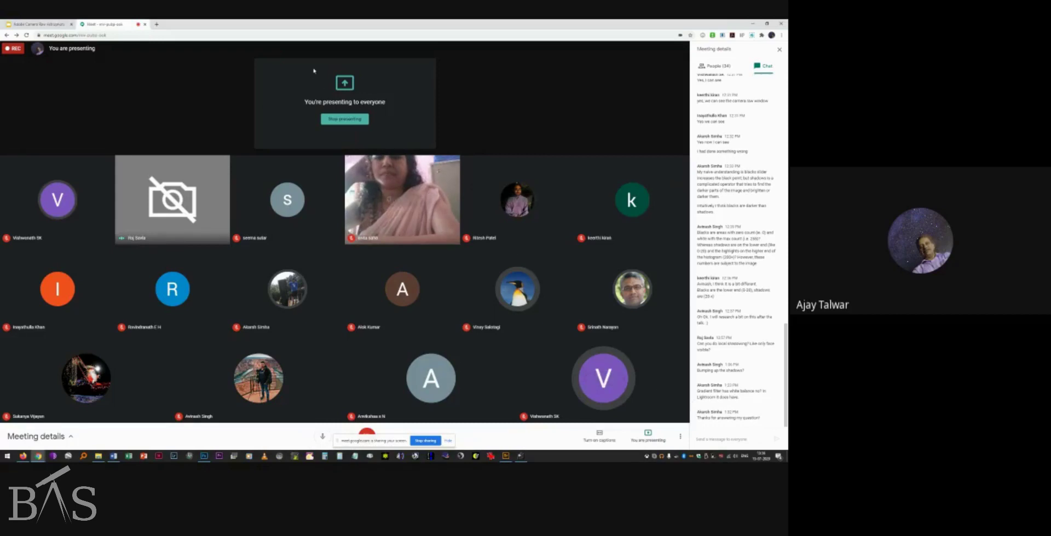
Go up to the BAS Camera Raw Webinar folder in File Explorer and cancel the Camera Raw session with the nebula frames.
{"action": "left_click", "coordinate": [754, 24]}
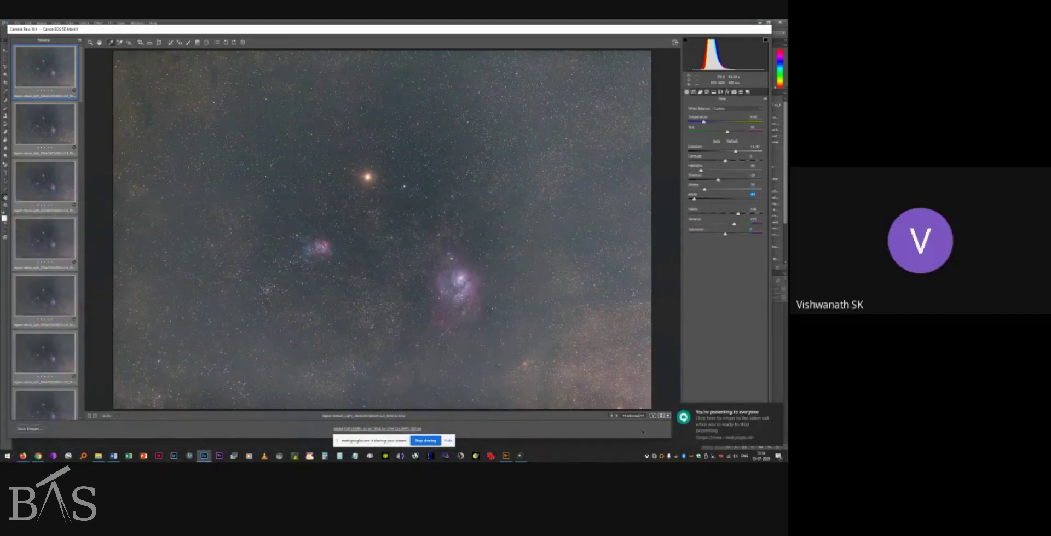
{"action": "left_click", "coordinate": [98, 456]}
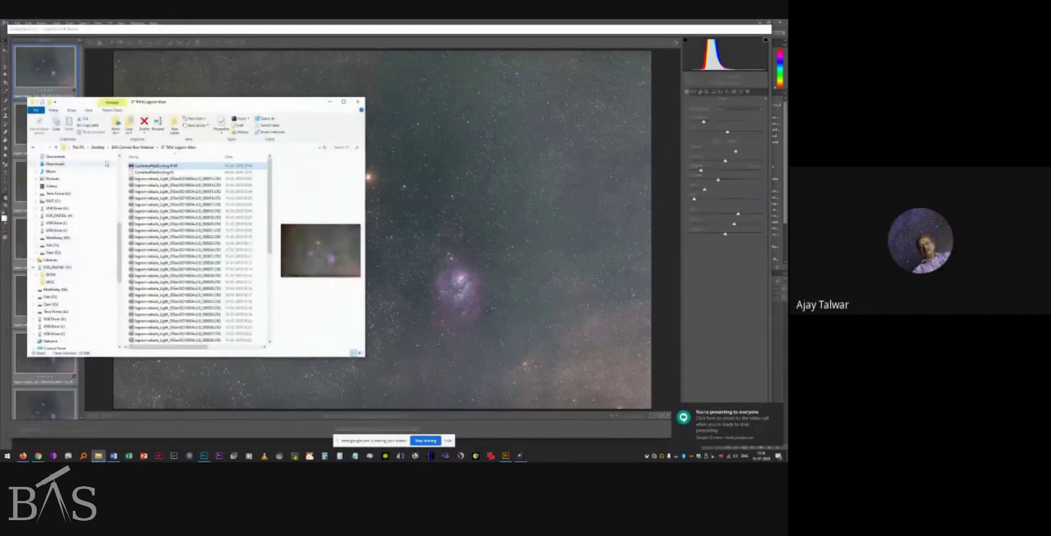
{"action": "left_click", "coordinate": [132, 148]}
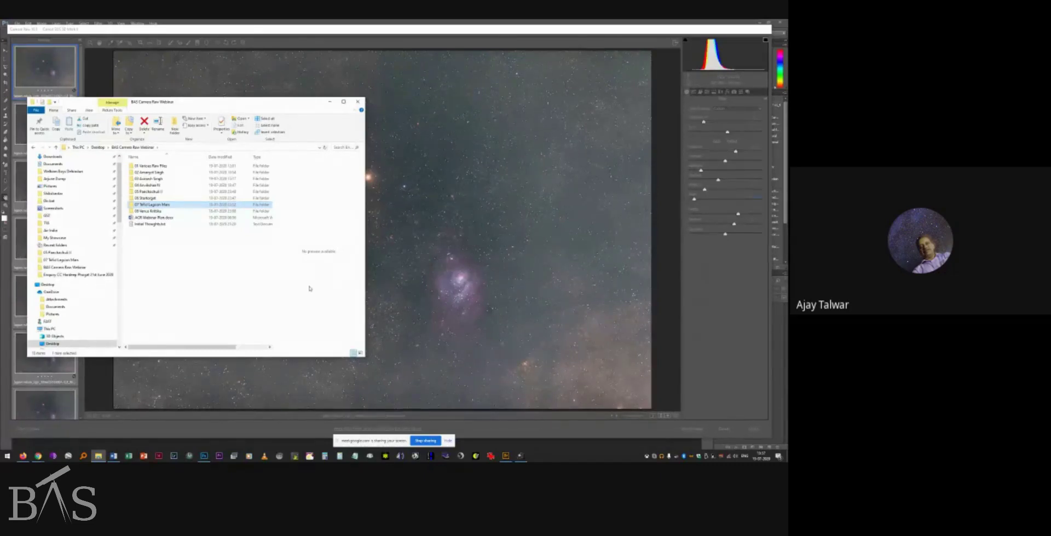
{"action": "left_click", "coordinate": [726, 433]}
{"action": "left_click", "coordinate": [723, 429]}
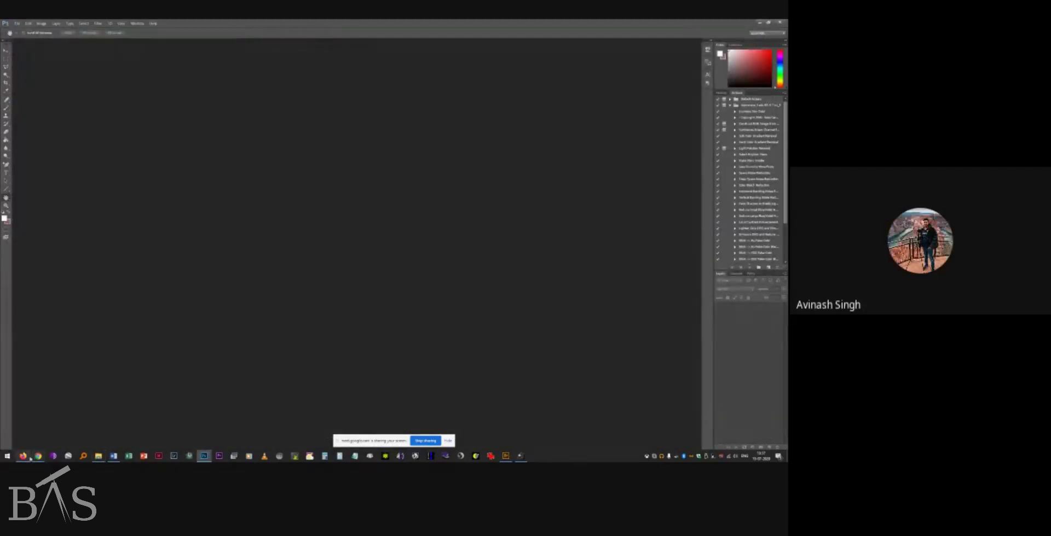
Switch to the Google Meet call and change the presented source to the Adobe Camera Raw Astrophoto Processing slides.
{"action": "mouse_move", "coordinate": [38, 456]}
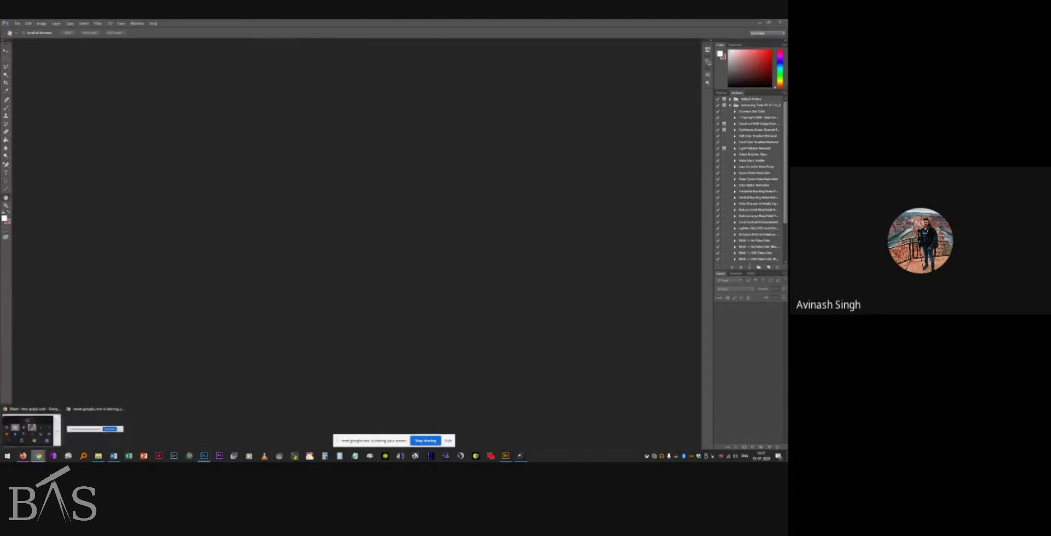
{"action": "left_click", "coordinate": [60, 421]}
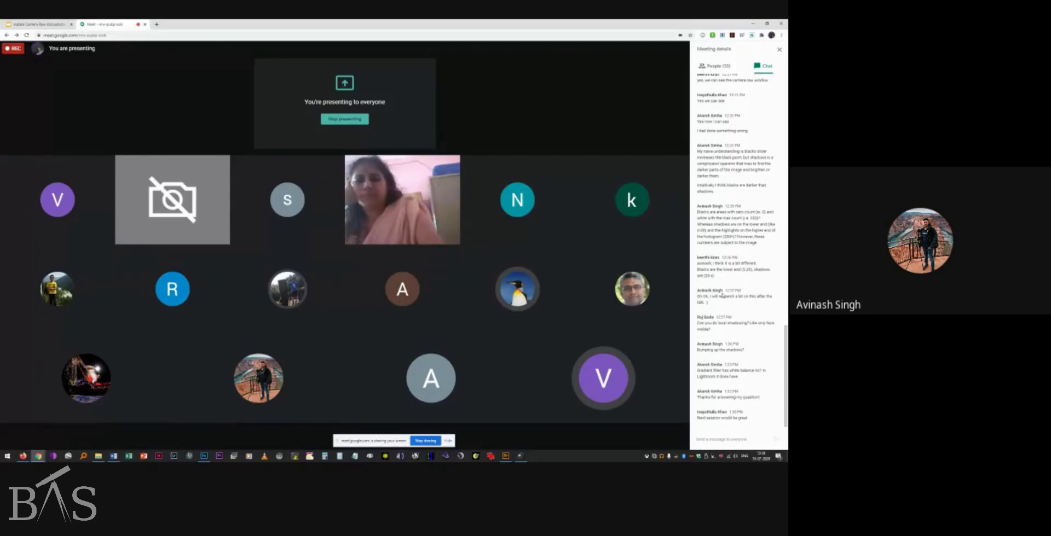
{"action": "mouse_move", "coordinate": [589, 175]}
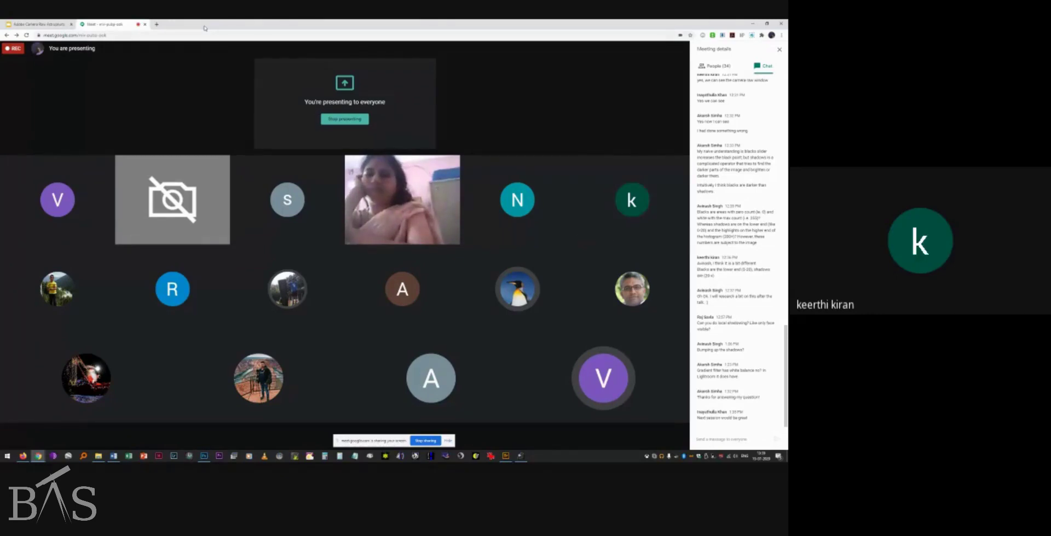
{"action": "mouse_move", "coordinate": [538, 83]}
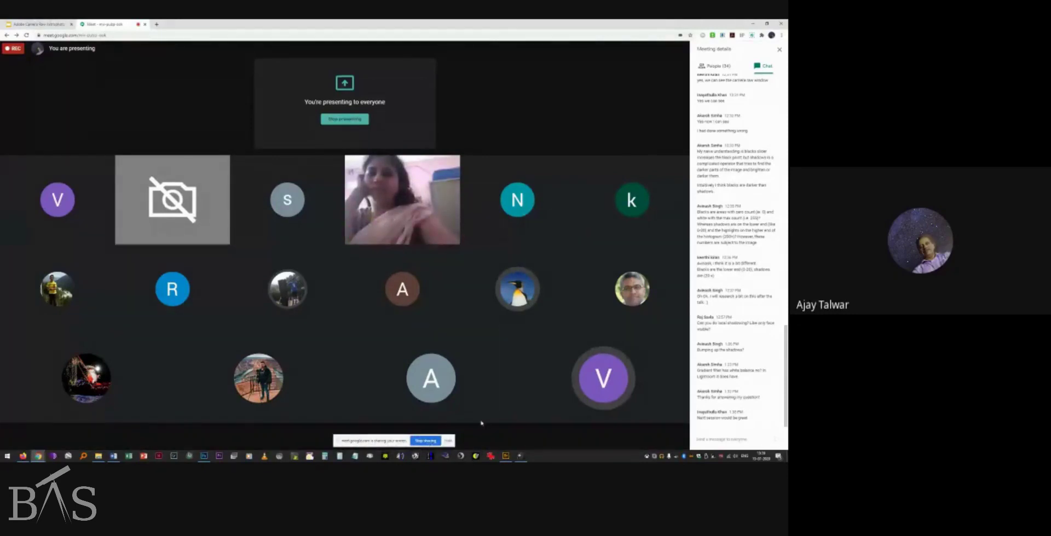
{"action": "left_click", "coordinate": [648, 436]}
{"action": "left_click", "coordinate": [651, 408]}
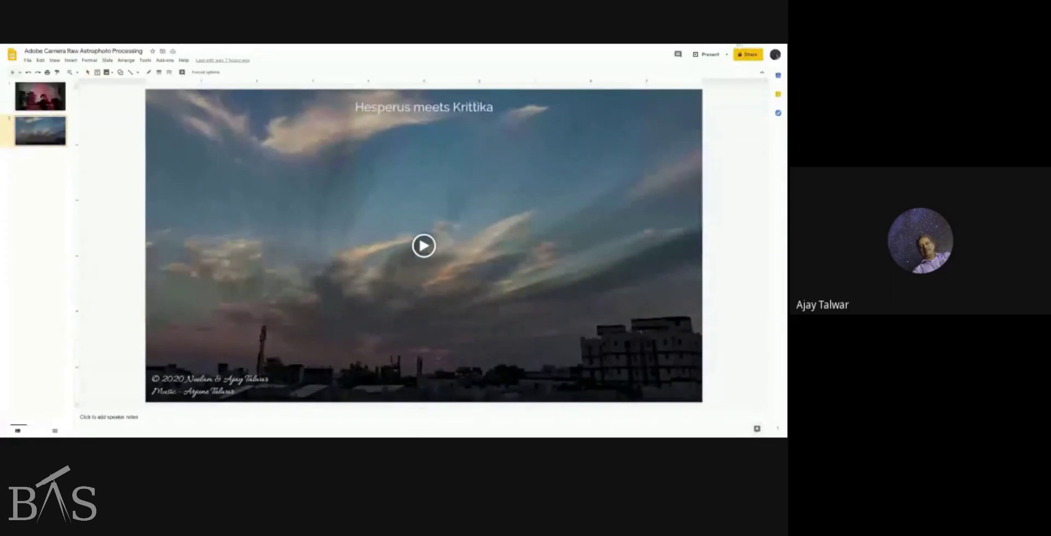
Start the slideshow from slide 2 and play the Hesperus meets Krittika video.
{"action": "left_click", "coordinate": [710, 55]}
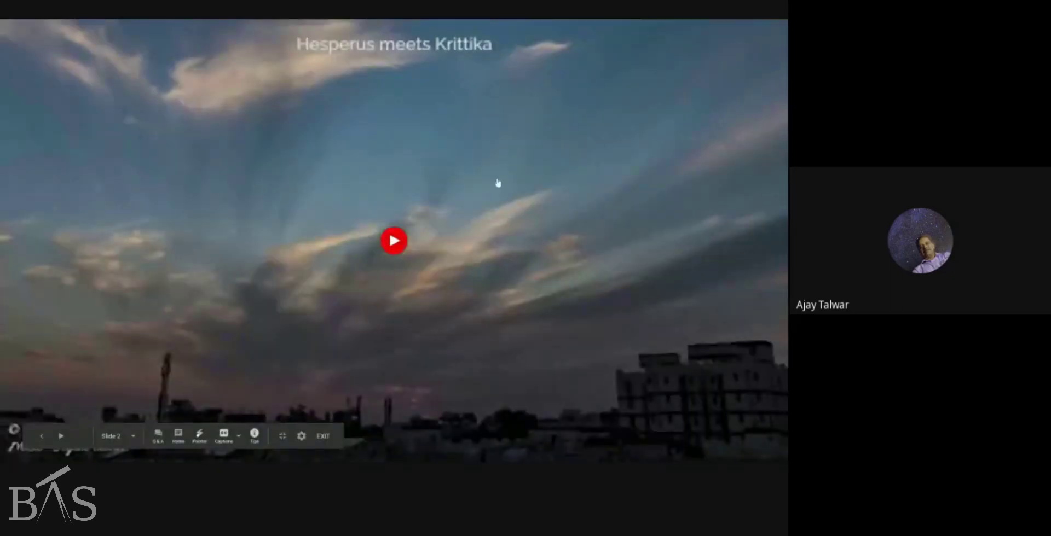
{"action": "left_click", "coordinate": [394, 240]}
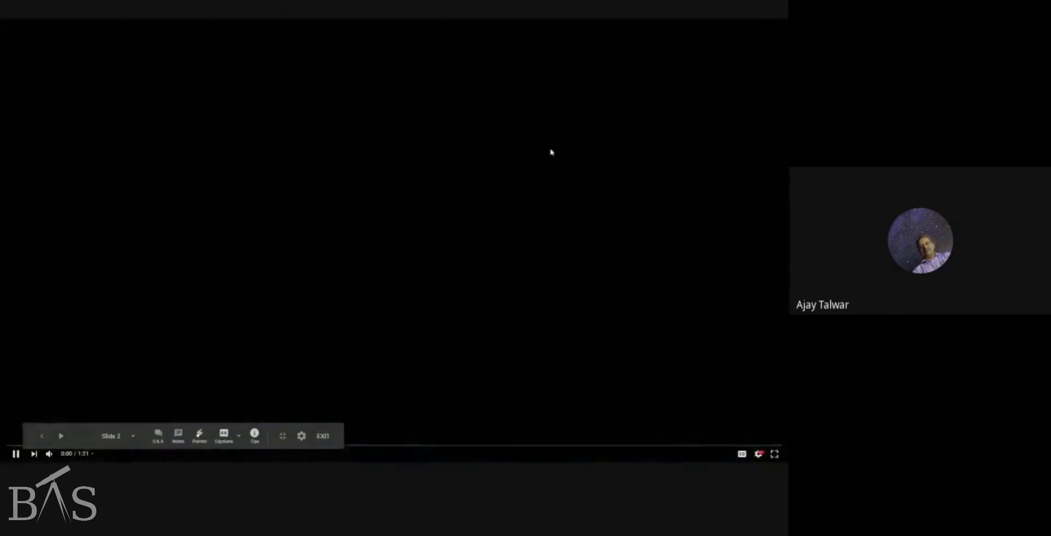